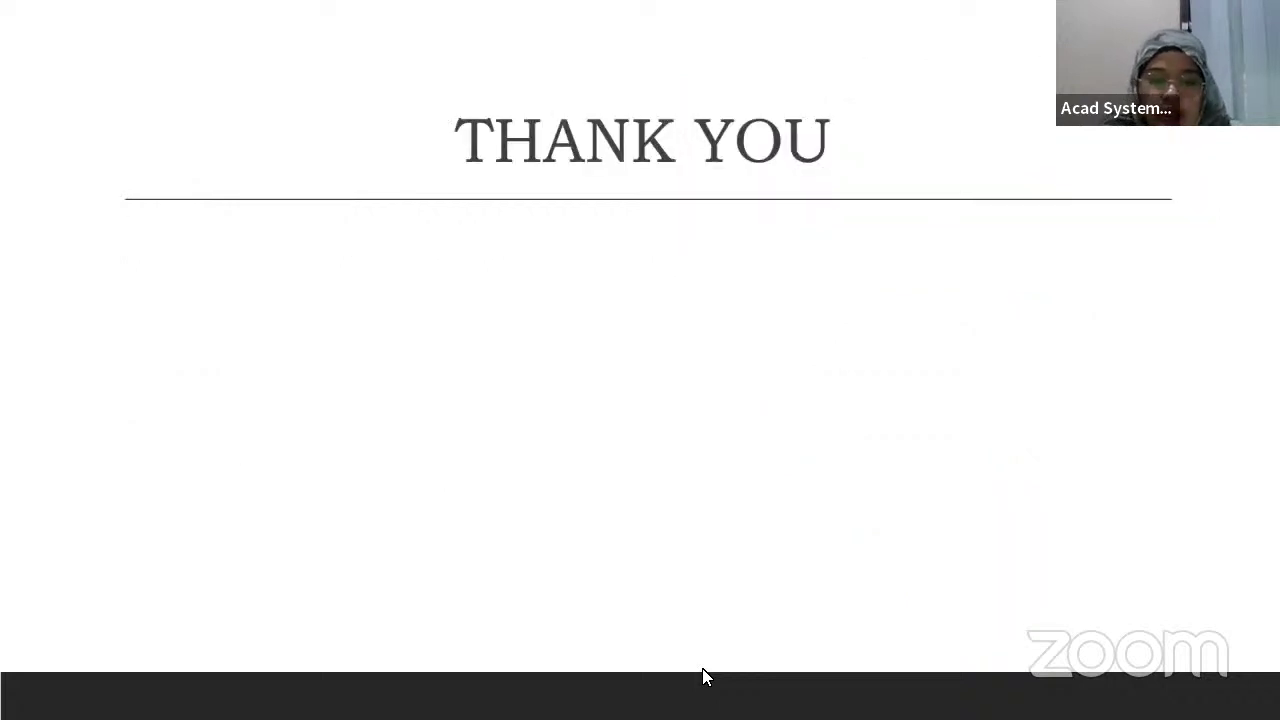
- End the slide show, switch to Civil 3D and open the drawing FOL Open channel in Civil 3D
key("Escape")
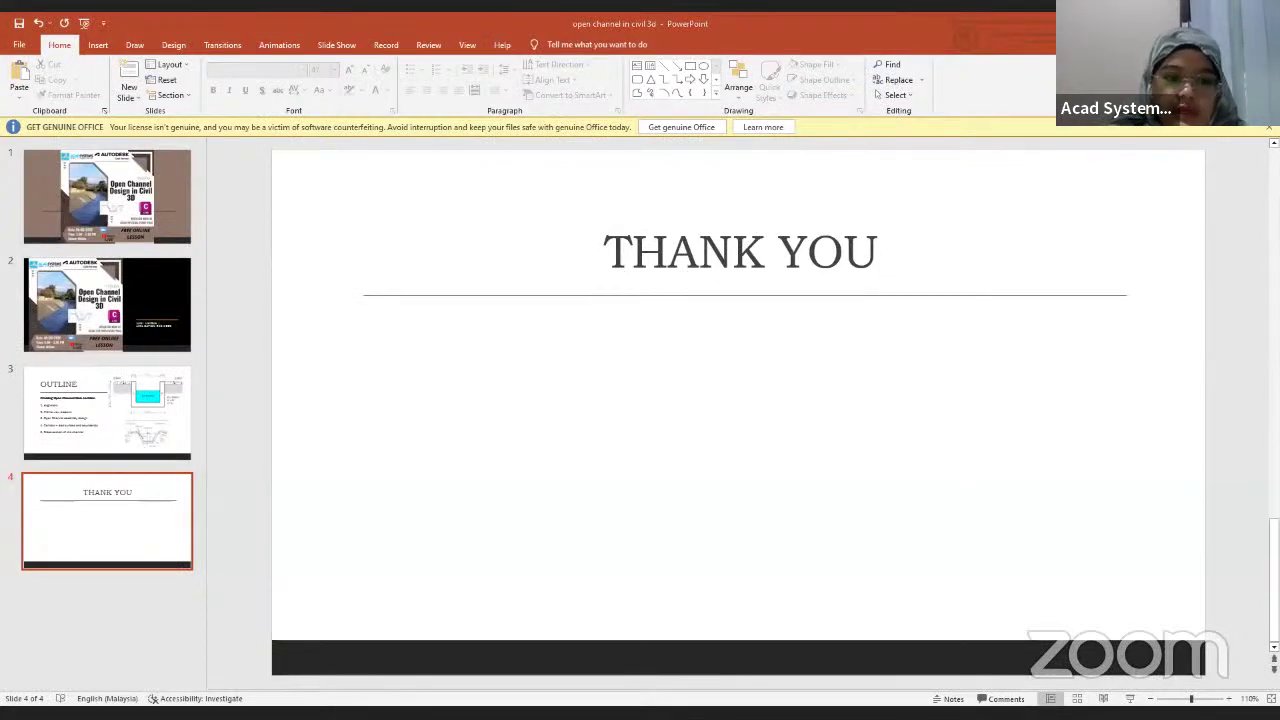
key("alt+Tab")
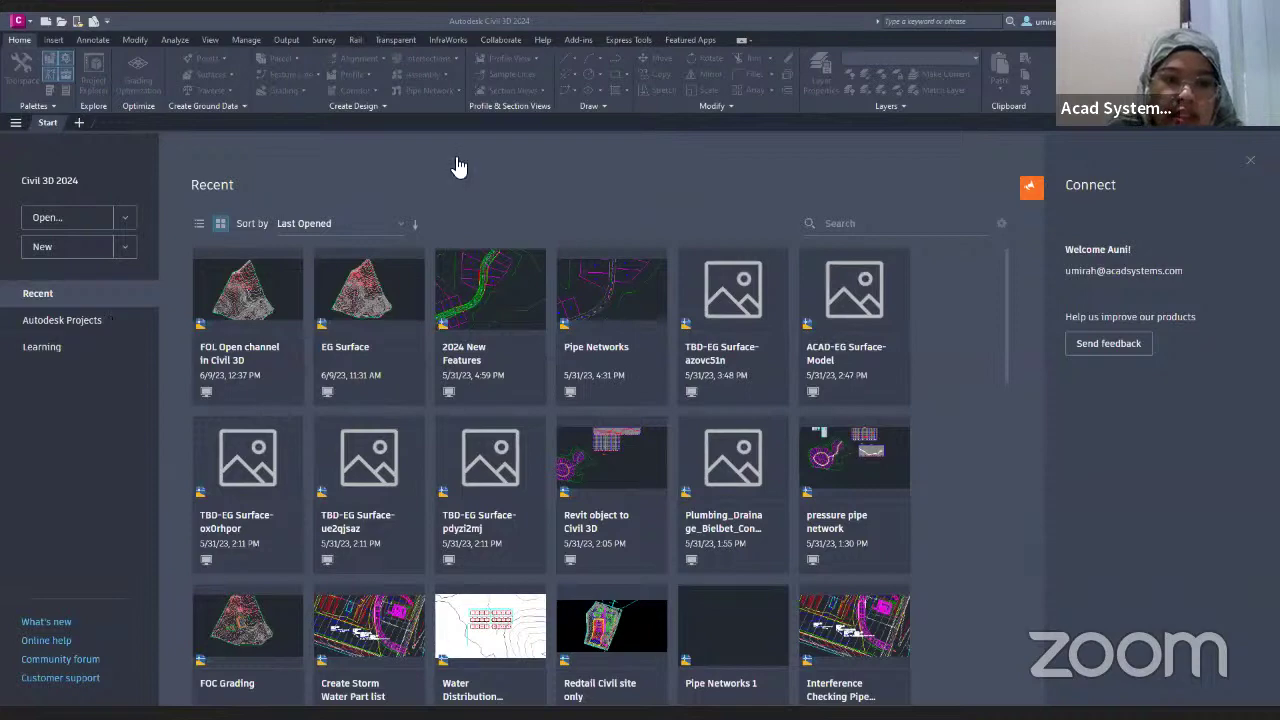
left_click(458, 312)
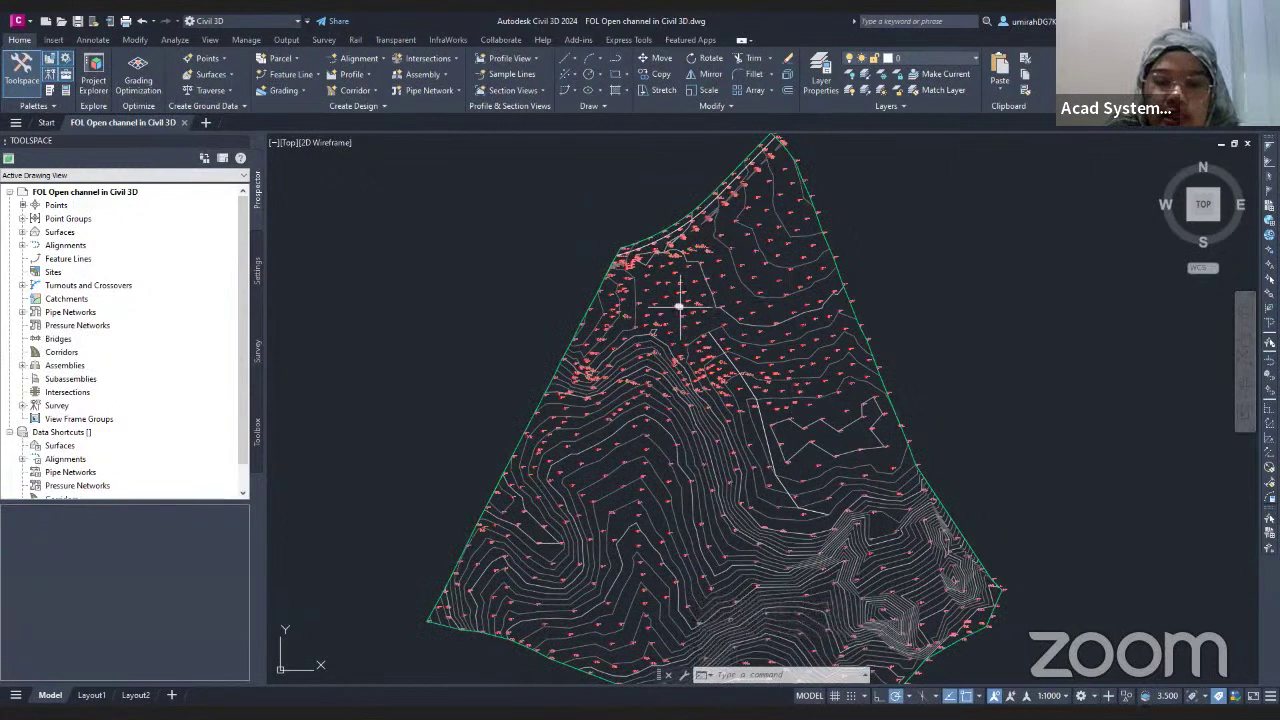
- Start creating an alignment from objects, using the existing polyline that runs west of the zigzag outline
middle_click_drag(745, 362, 656, 322)
scroll(657, 322, "up", 5)
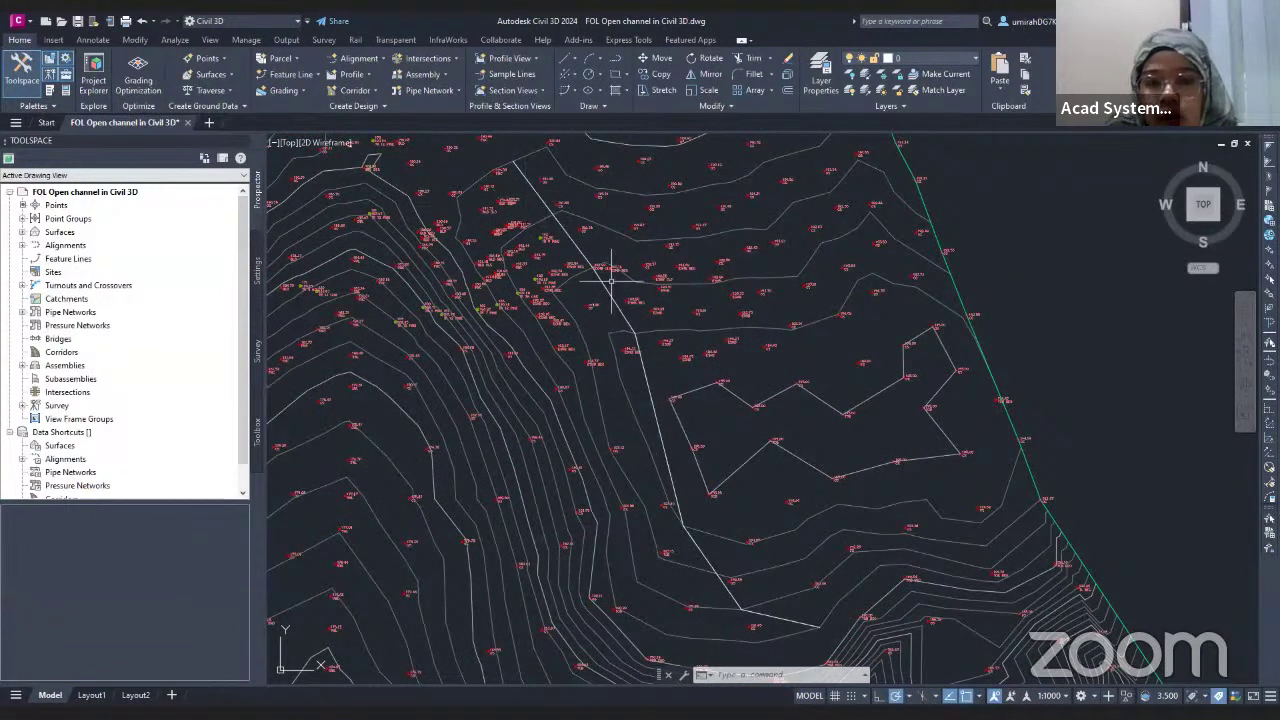
middle_click_drag(667, 280, 640, 242)
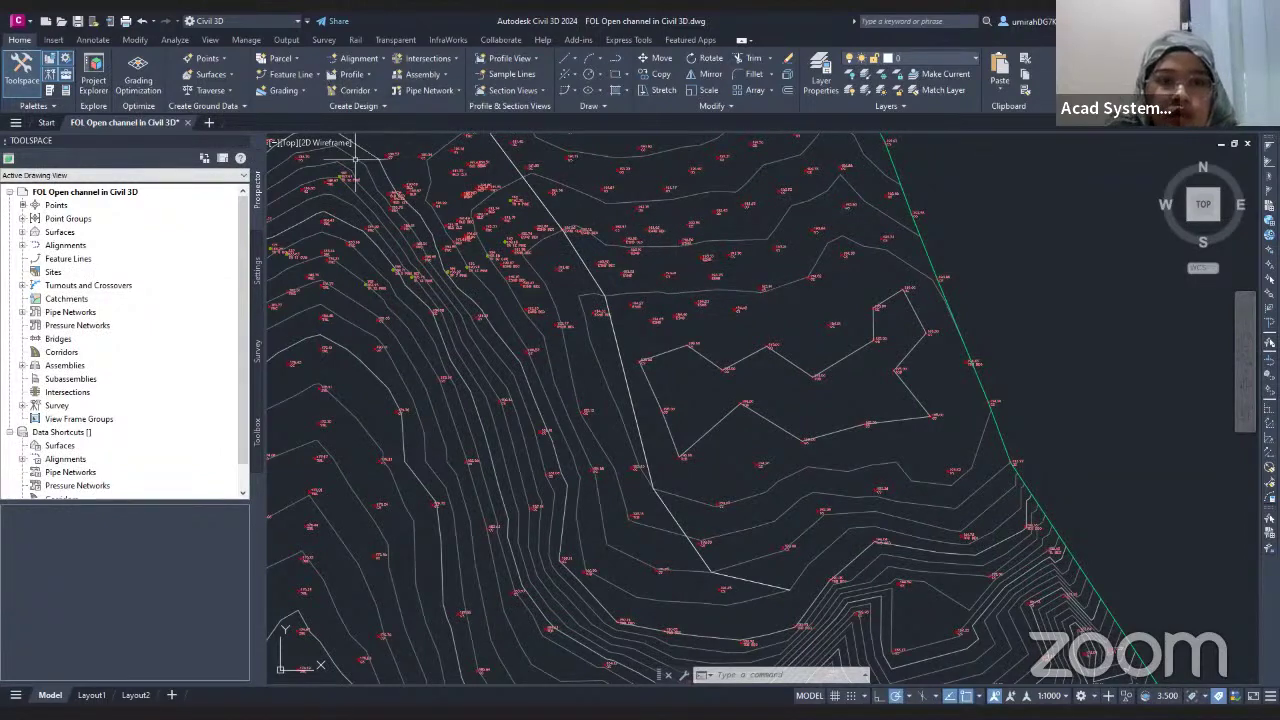
left_click(374, 64)
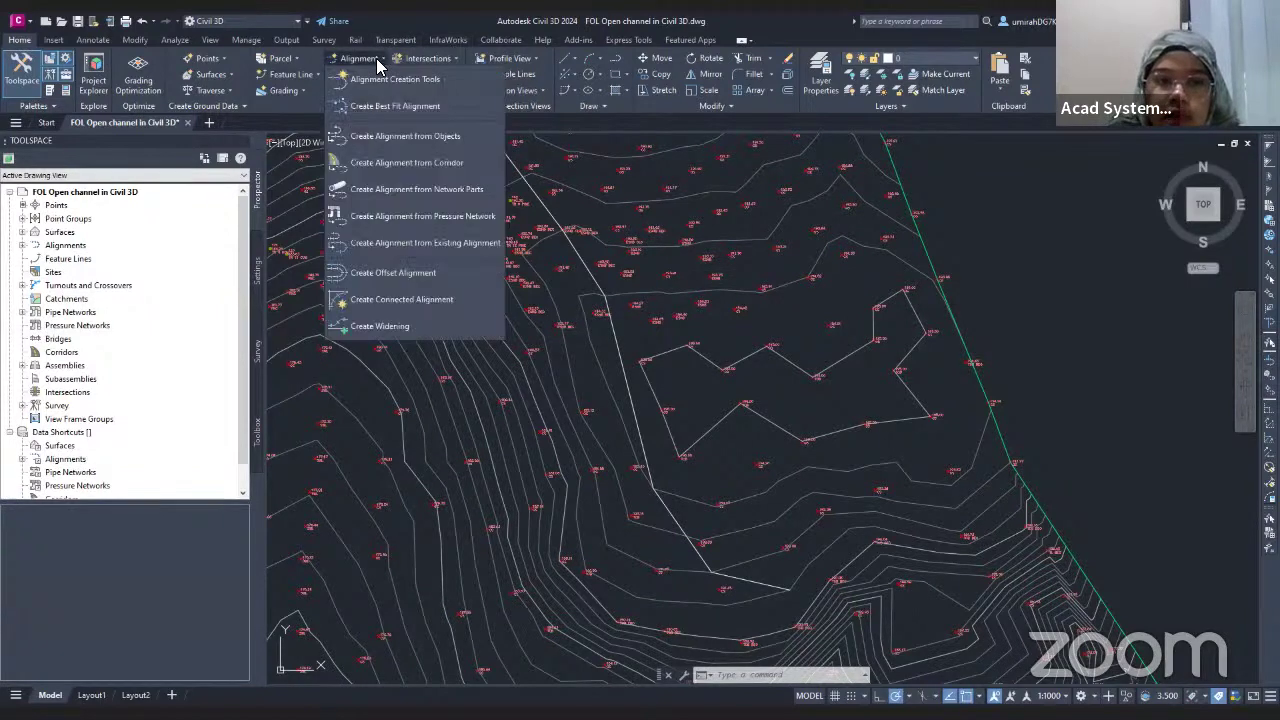
left_click(412, 144)
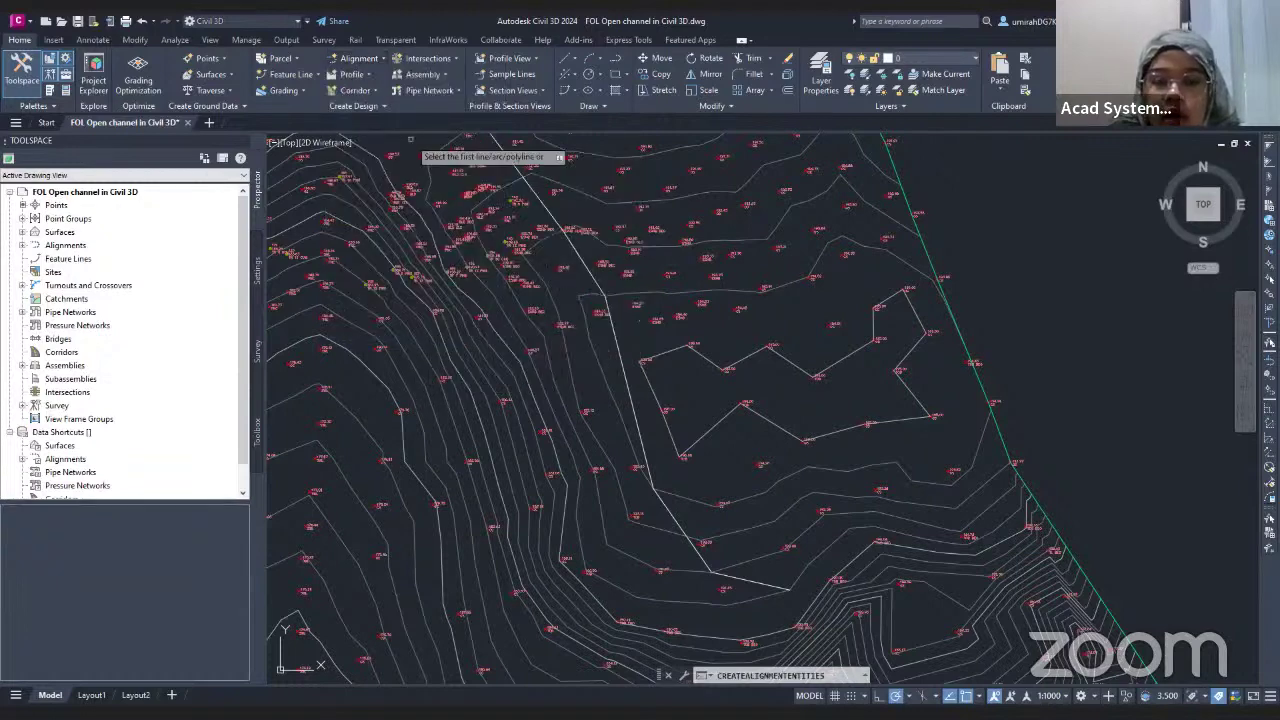
left_click(519, 176)
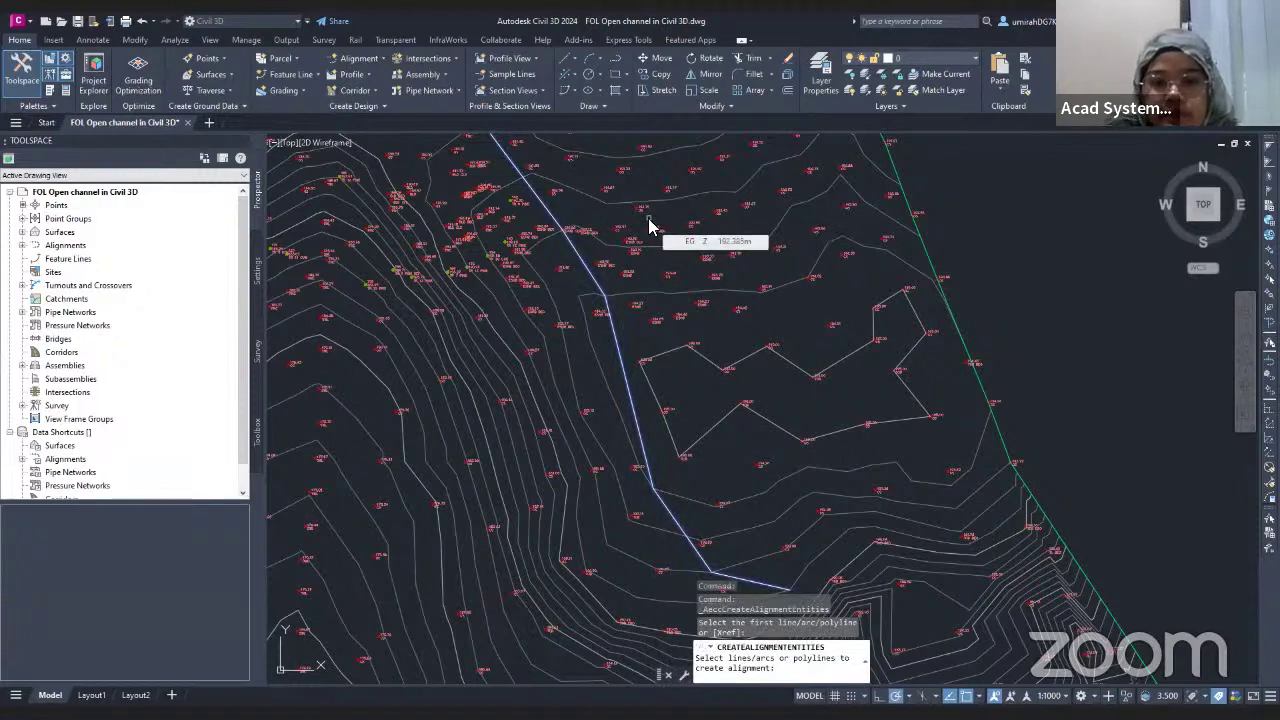
key("Return")
- Check the direction arrow along the channel polyline and accept the proposed alignment direction without reversing it
scroll(640, 260, "down", 2)
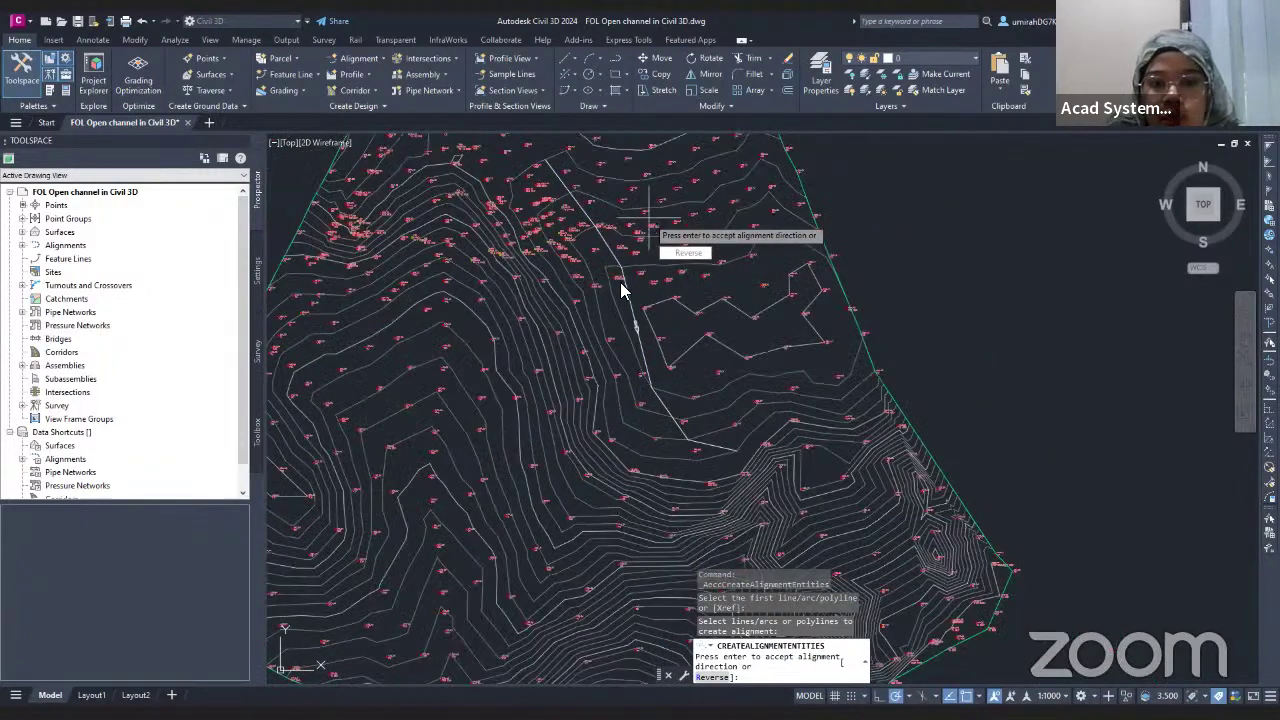
scroll(621, 300, "down", 1)
scroll(612, 335, "up", 2)
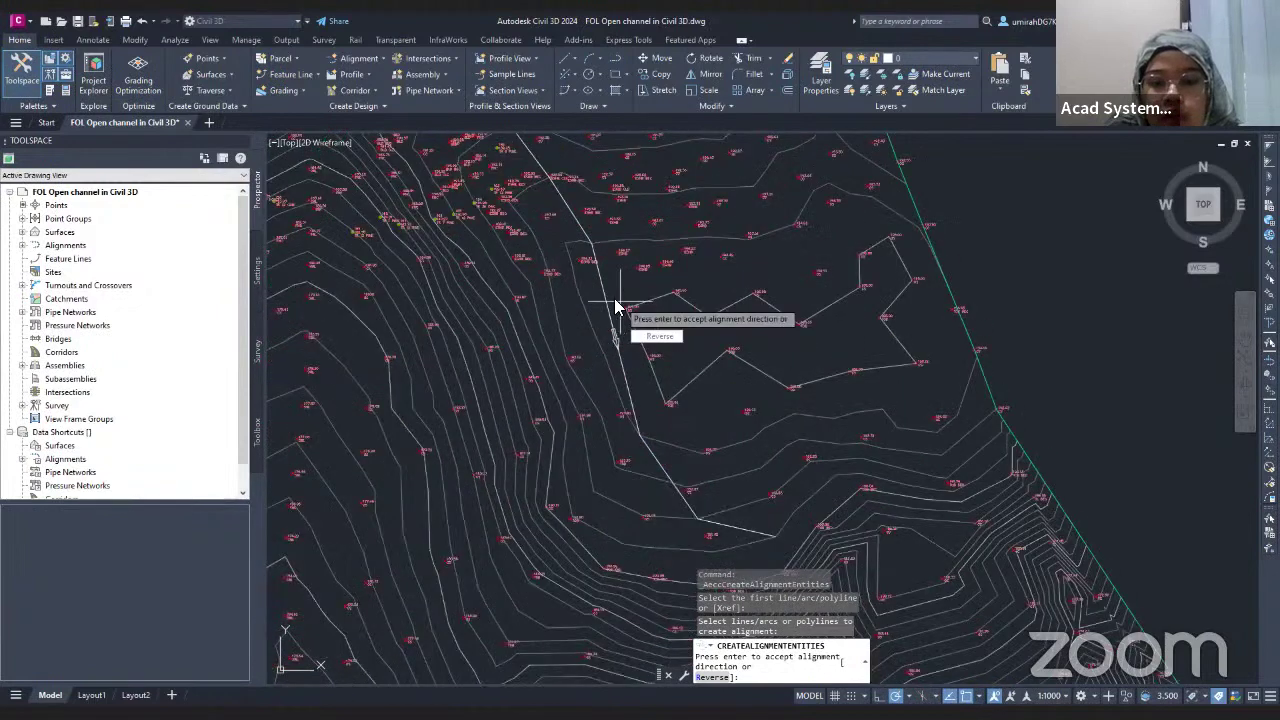
middle_click_drag(620, 300, 617, 326)
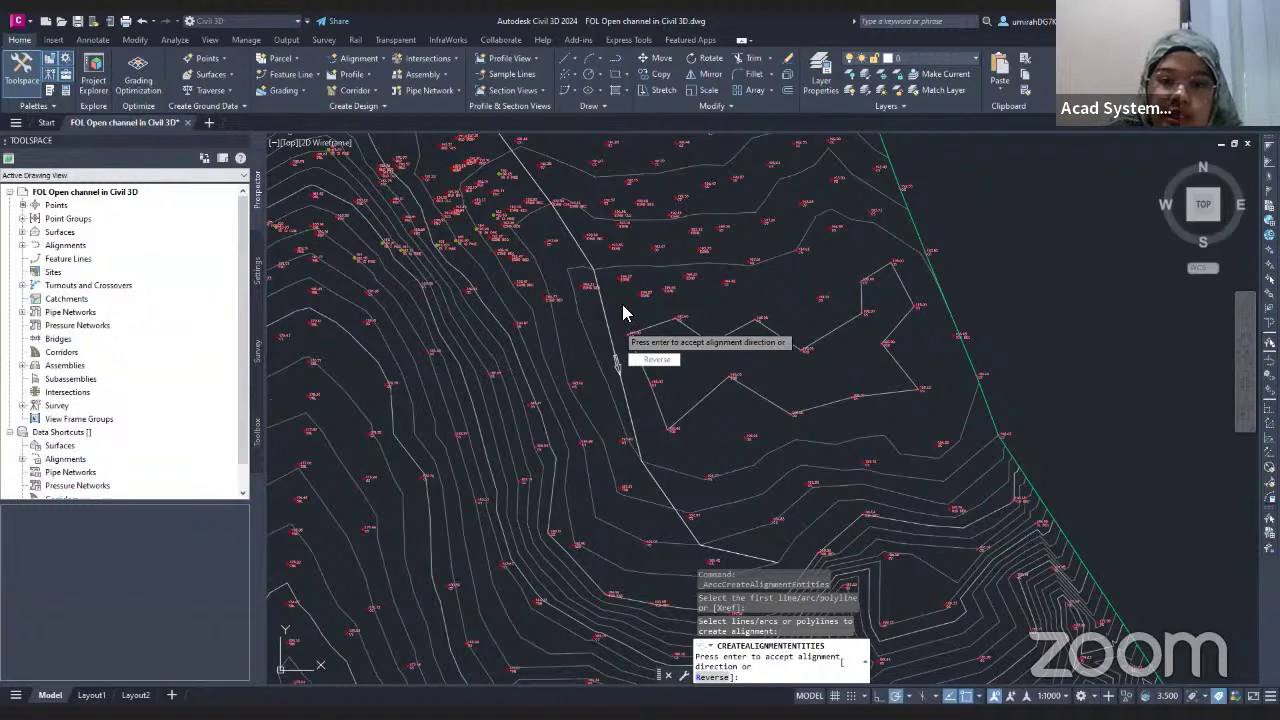
middle_click_drag(483, 111, 480, 212)
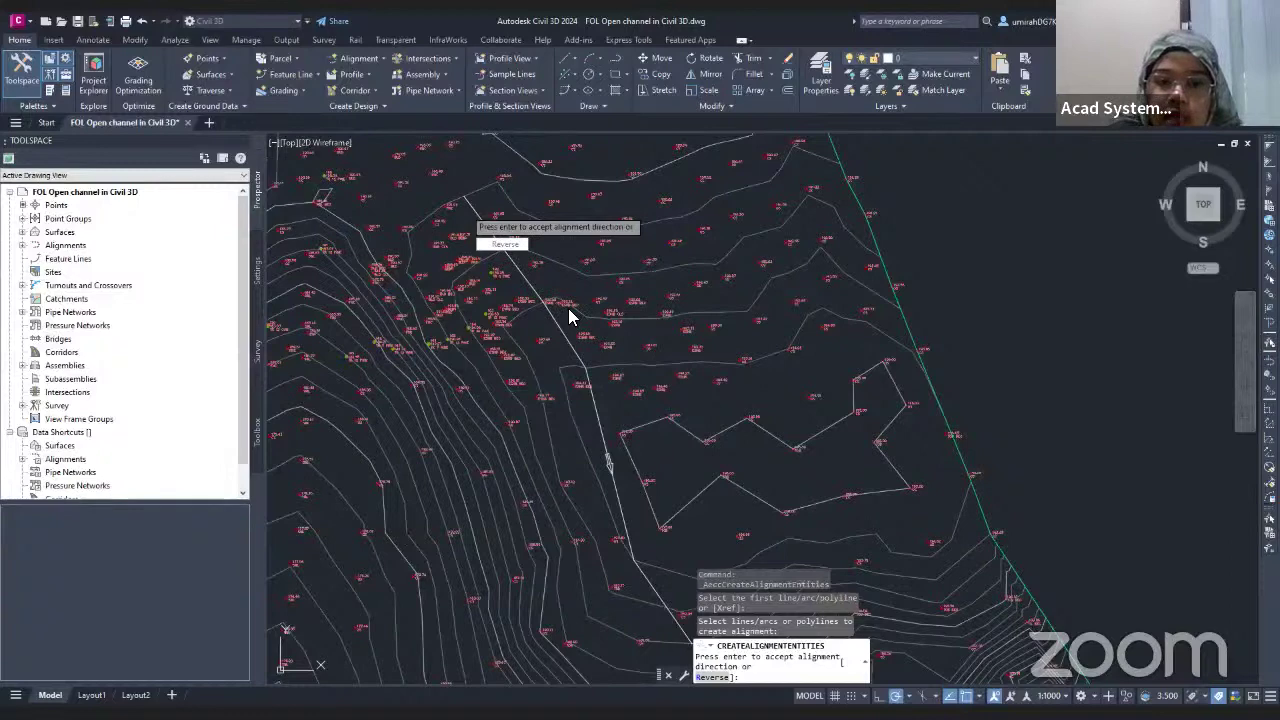
middle_click_drag(766, 676, 720, 534)
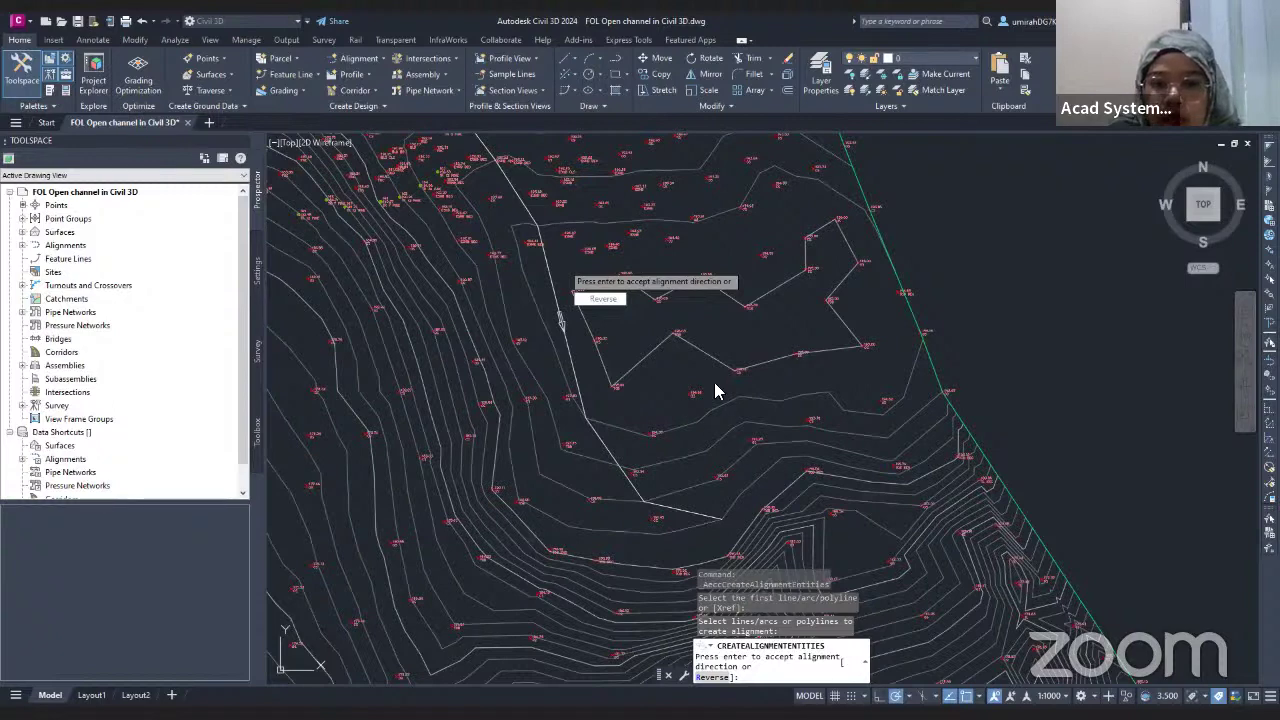
middle_click_drag(636, 382, 724, 420)
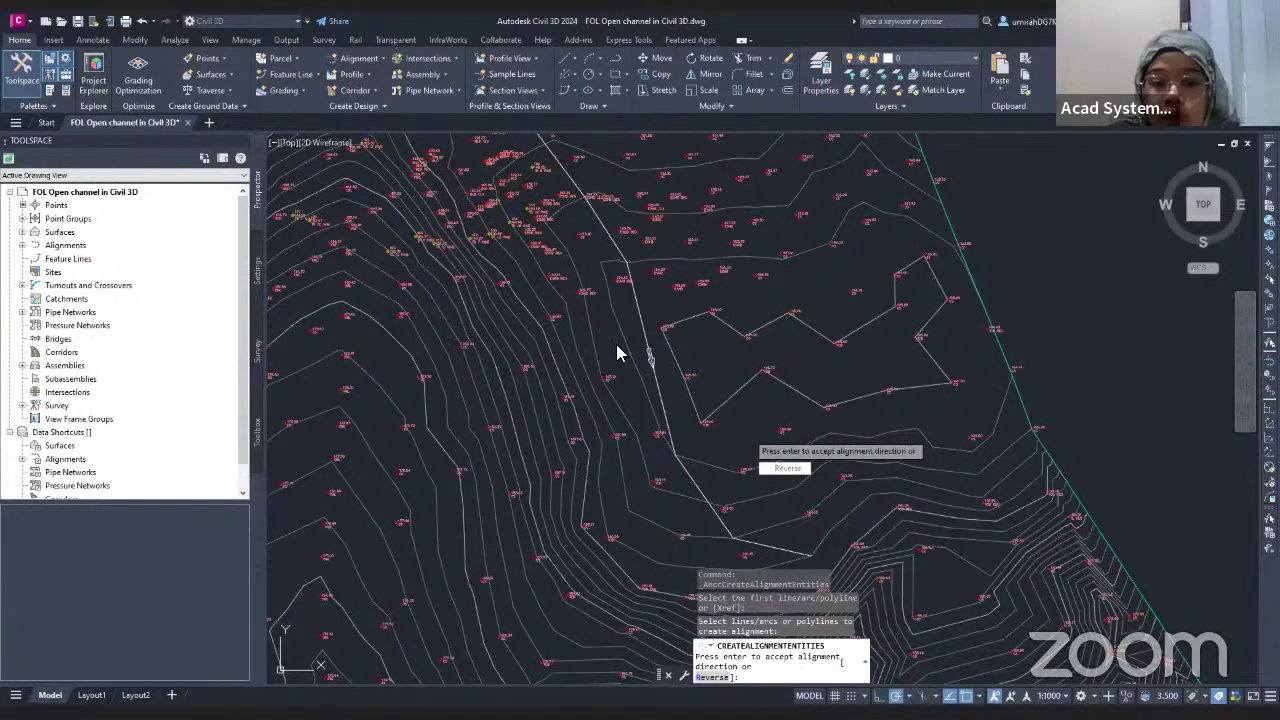
middle_click_drag(617, 352, 620, 365)
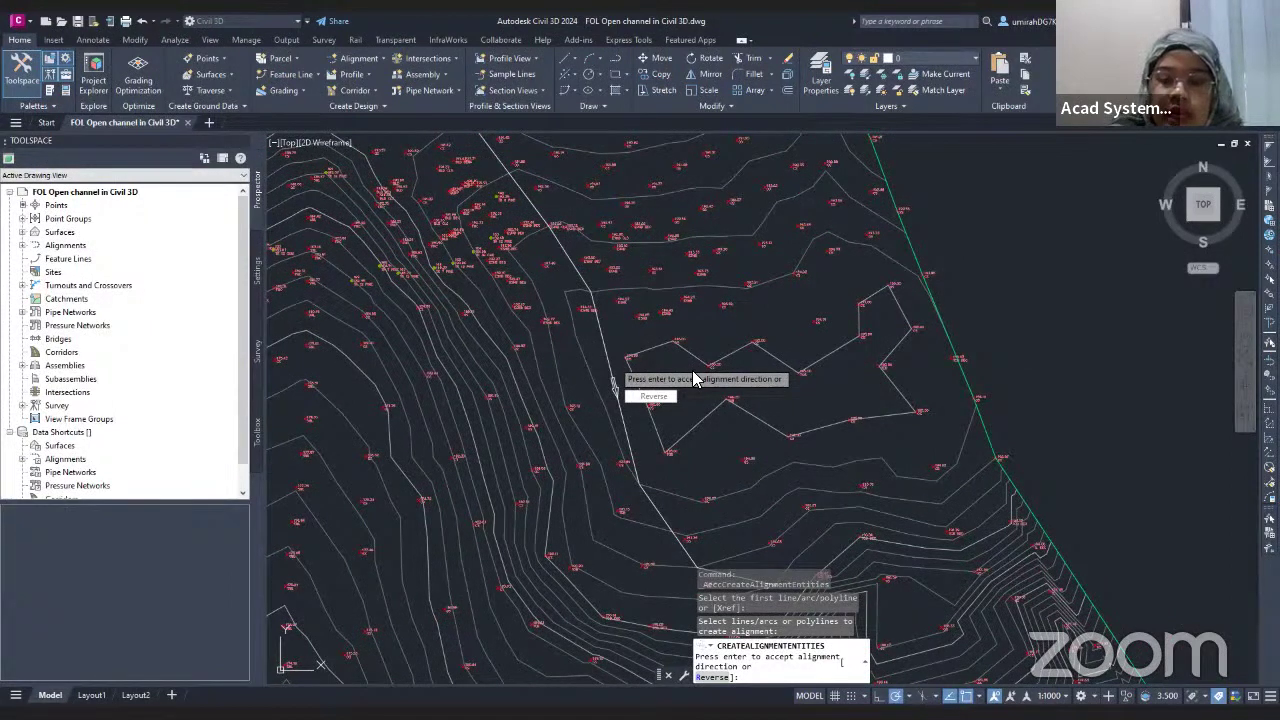
key("Return")
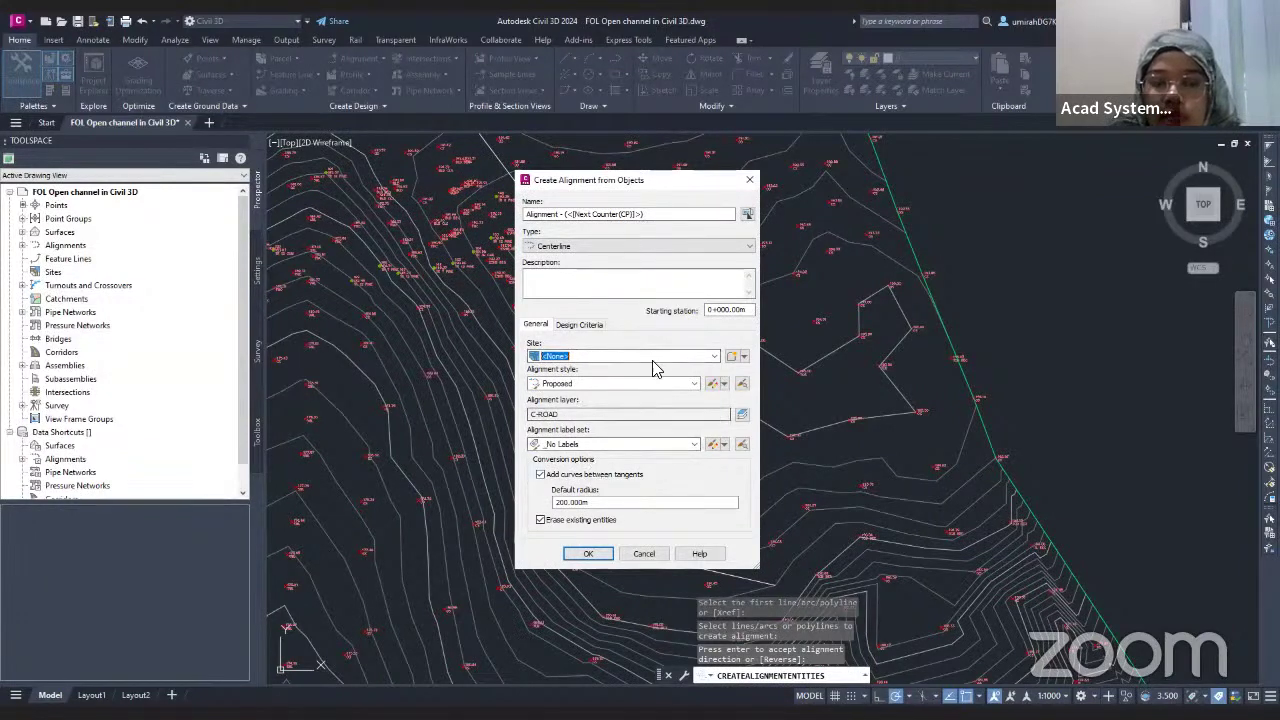
- Name the new centerline alignment Channel Flow
left_click_drag(650, 213, 508, 220)
type("Flo")
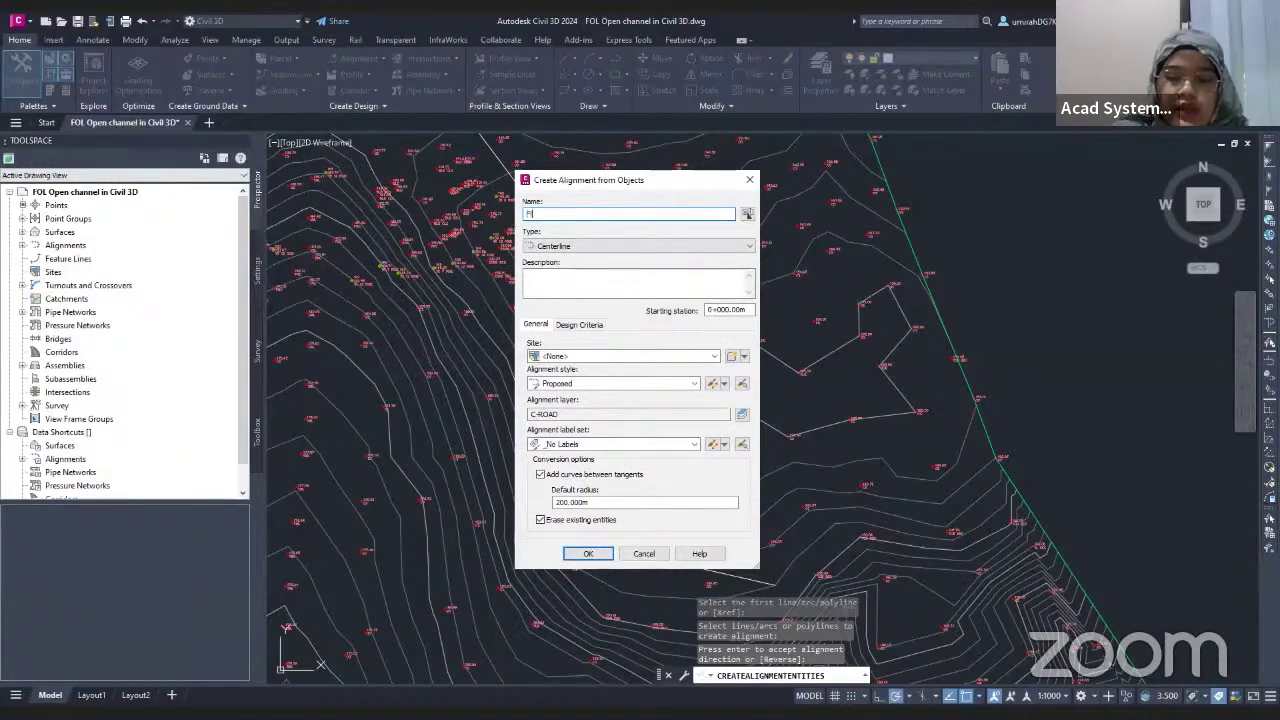
key("BackSpace")
key("BackSpace")
key("BackSpace")
type("C")
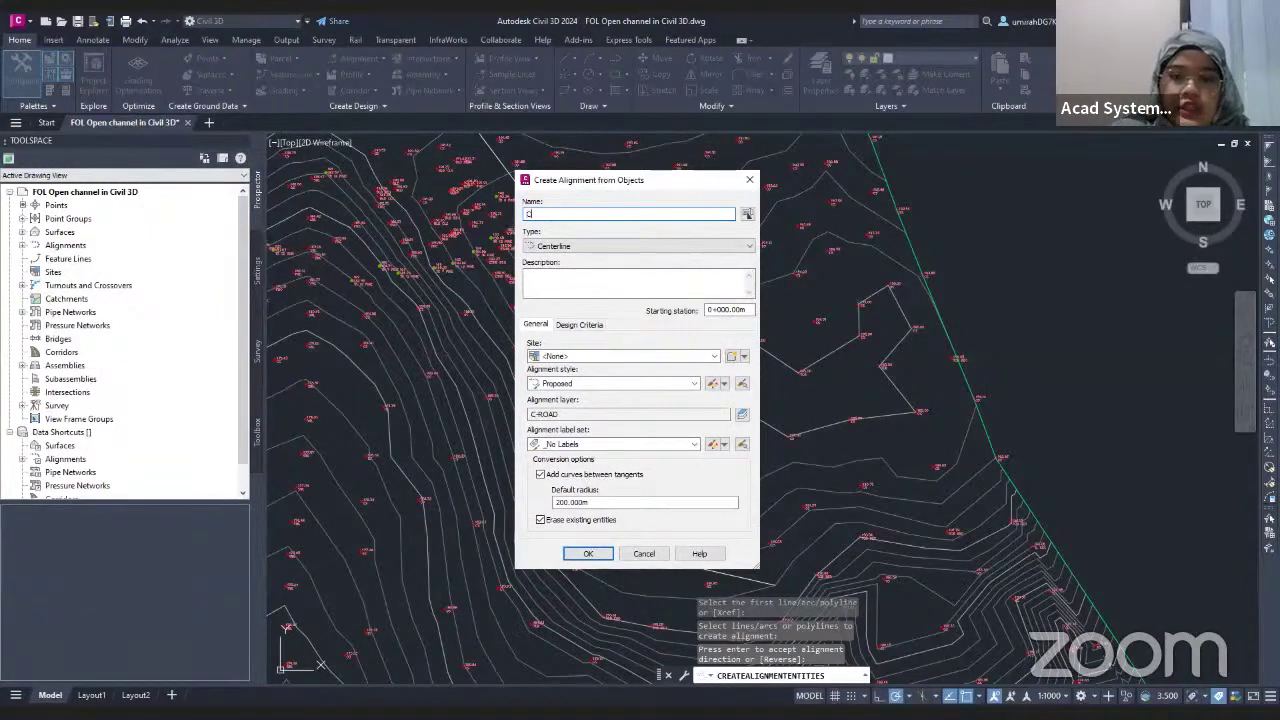
type("hannel Fl")
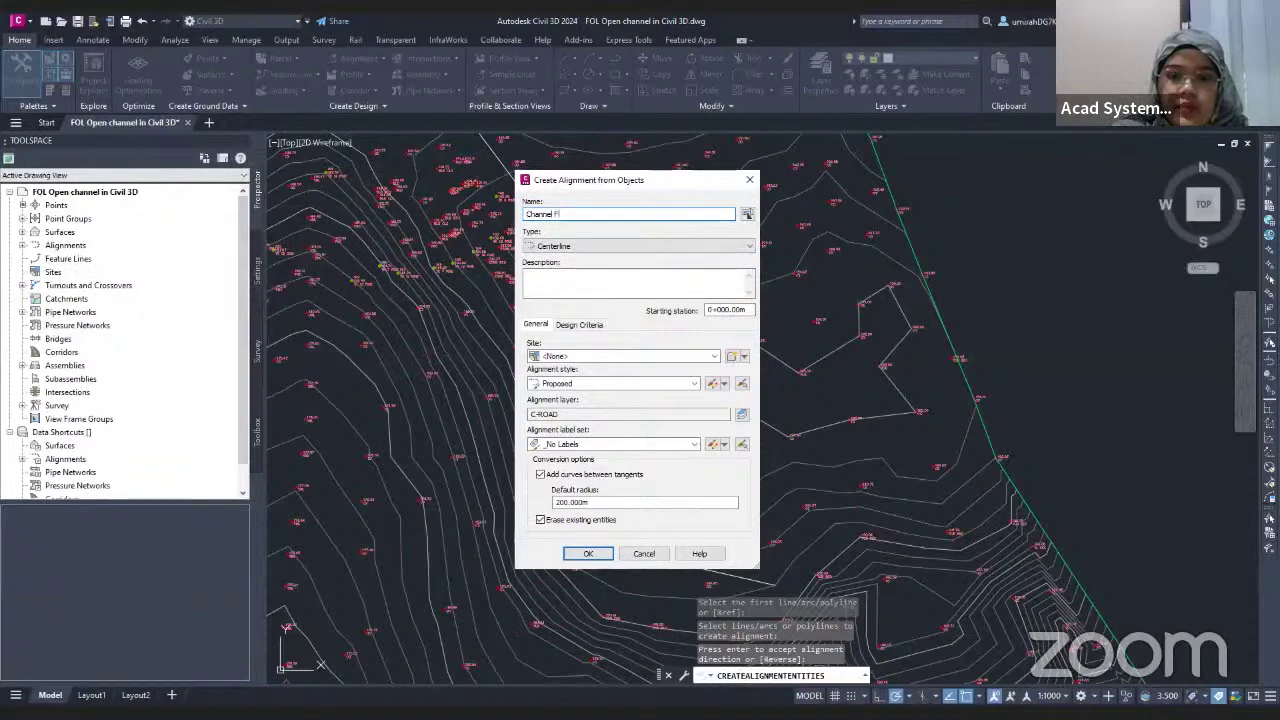
type("ow")
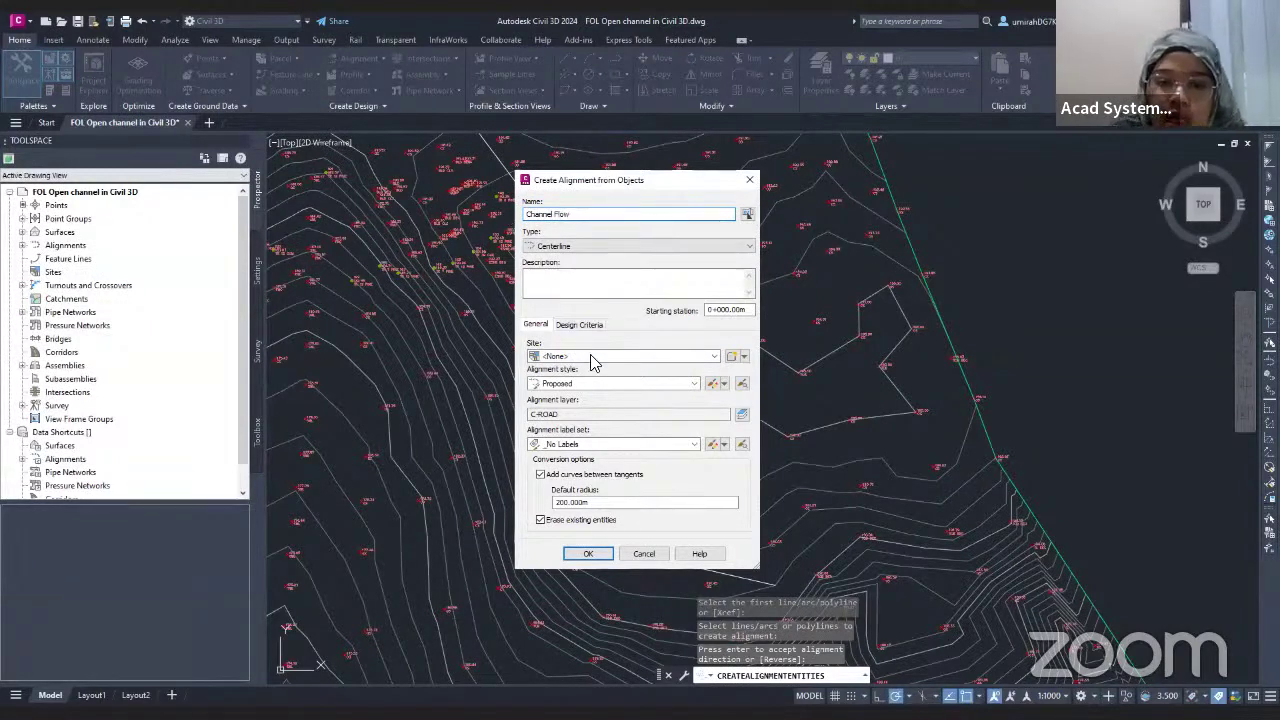
- Choose the Major and Minor only label set for the alignment and create it from the polyline
left_click(605, 445)
key("Down")
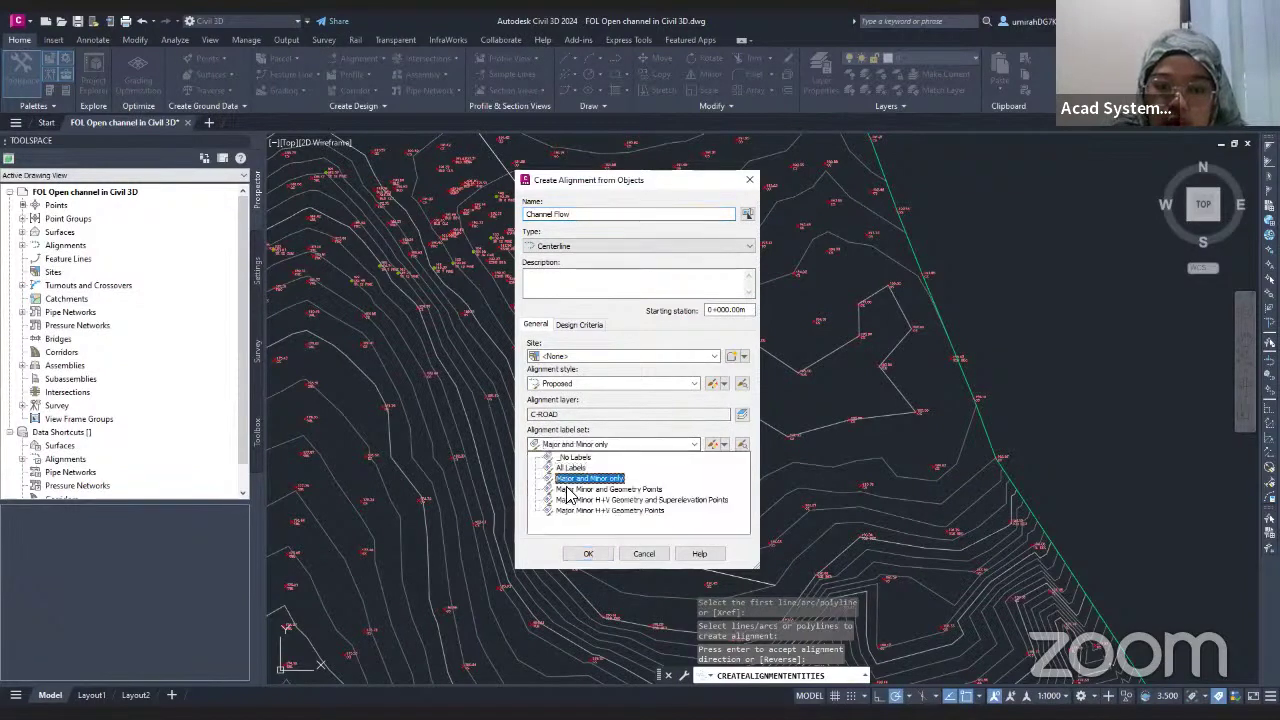
key("Return")
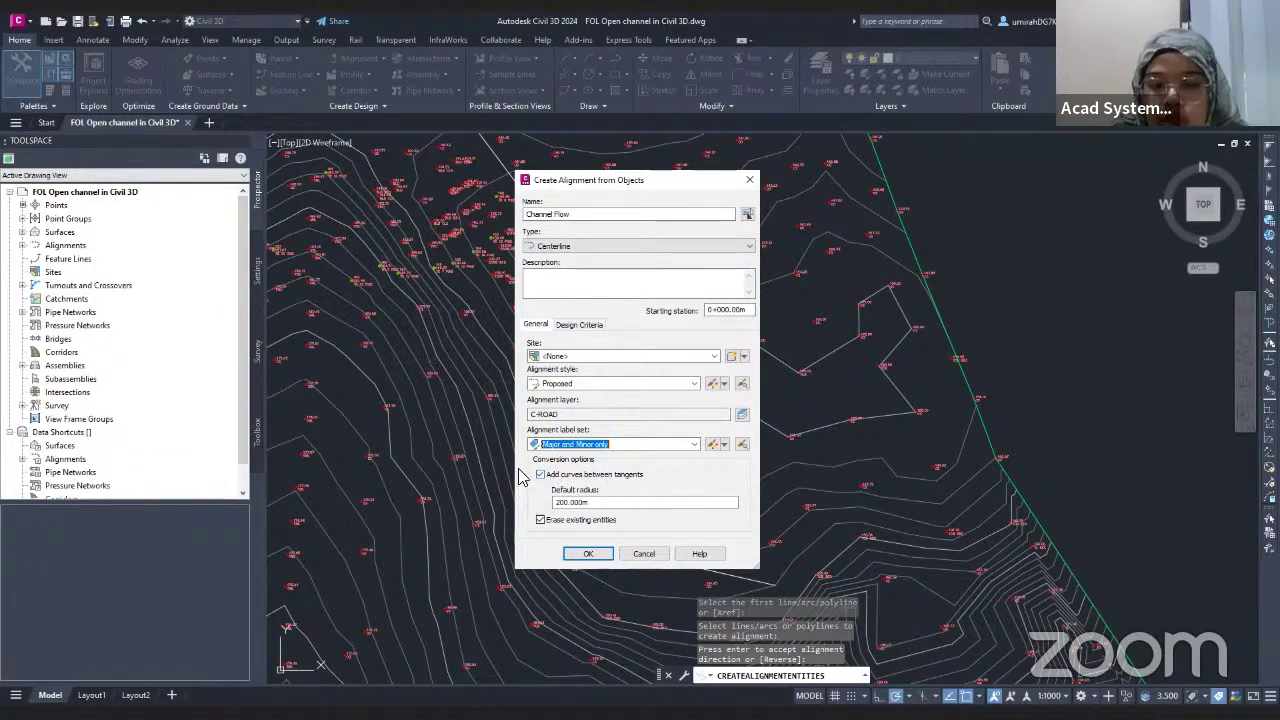
left_click(540, 521)
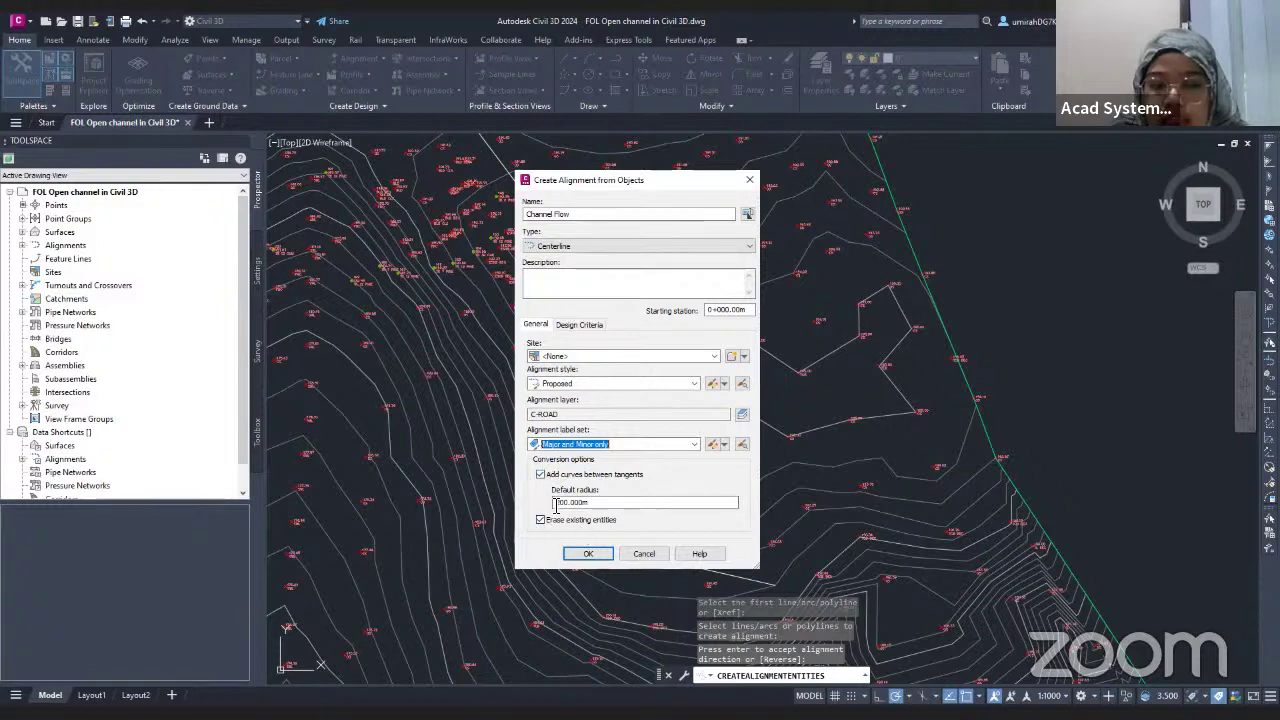
left_click(540, 520)
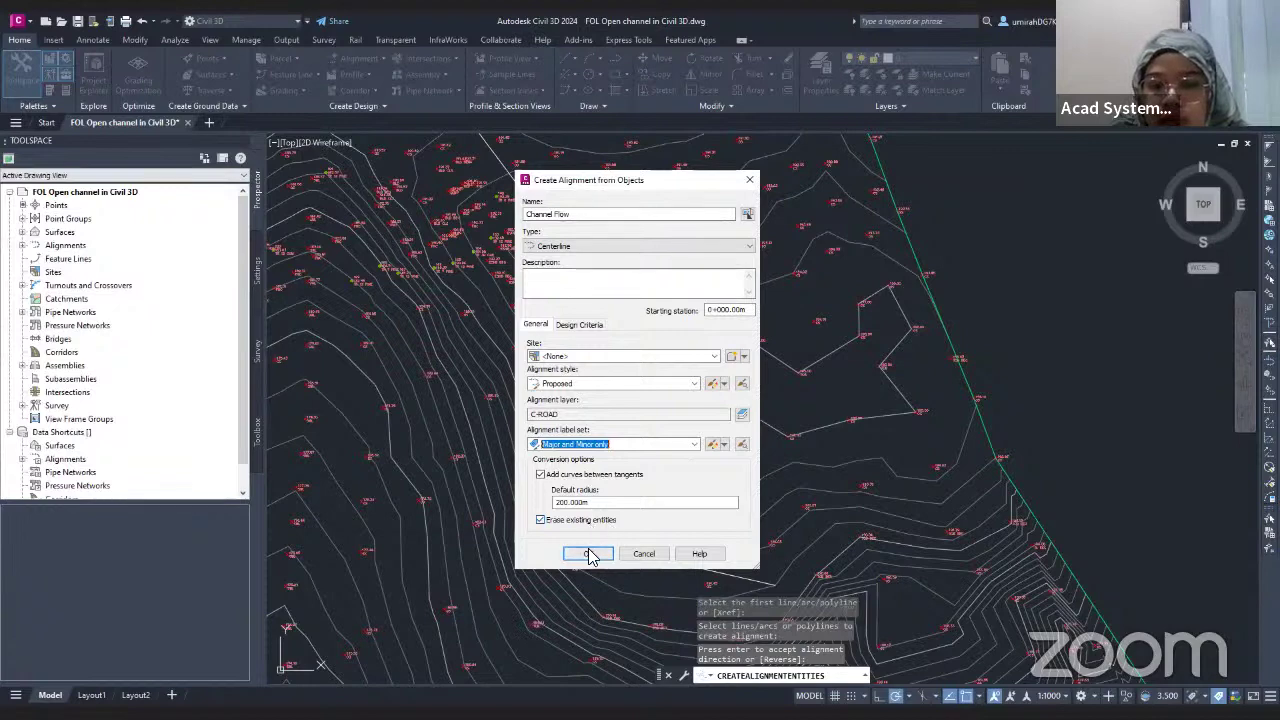
left_click(588, 554)
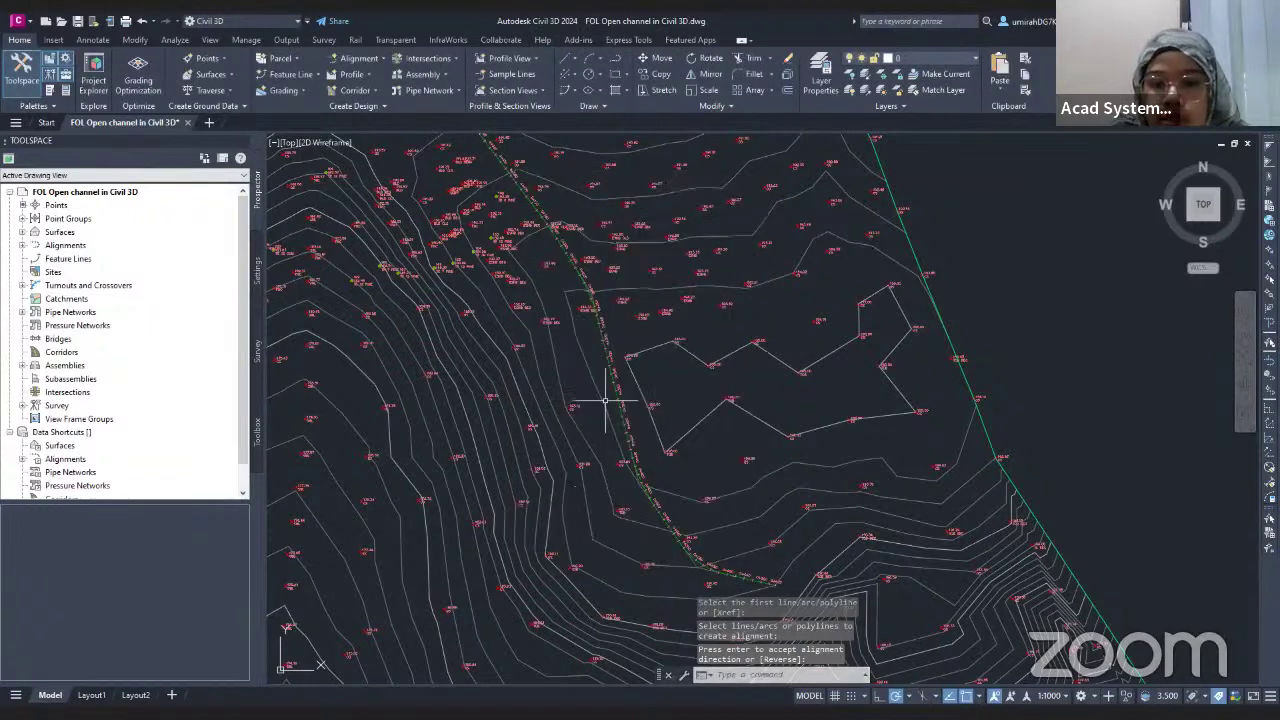
- Start a surface profile for the Channel Flow alignment and add the EG surface to its profile list
scroll(591, 334, "up", 5)
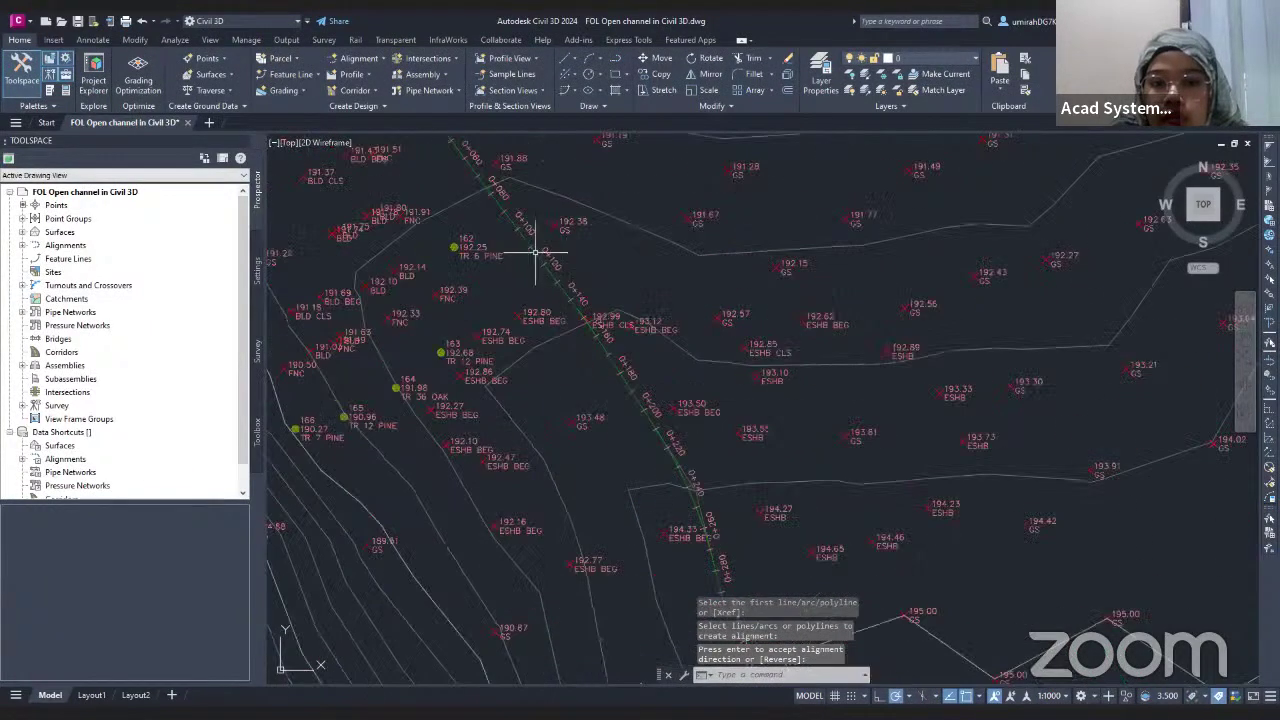
mouse_move(634, 362)
middle_mouse_down()
mouse_move(620, 286)
mouse_move(586, 223)
mouse_move(641, 293)
middle_mouse_up()
scroll(694, 306, "down", 4)
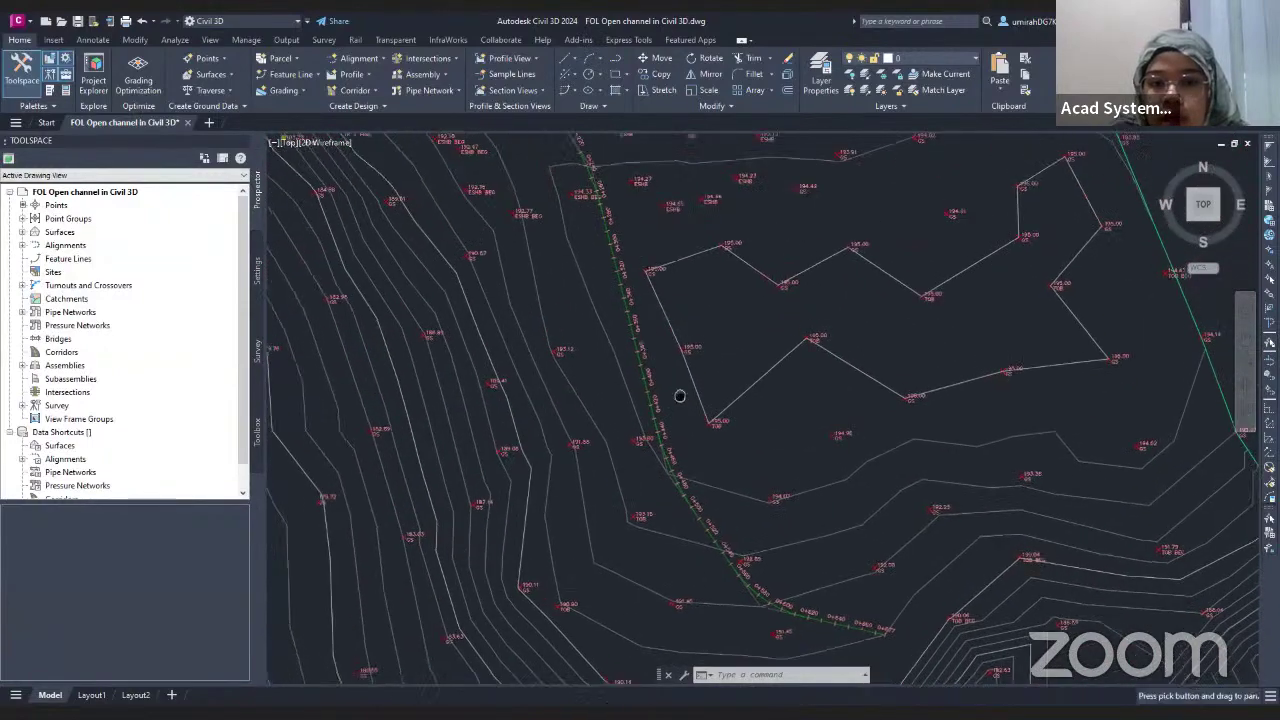
mouse_move(631, 209)
middle_mouse_down()
mouse_move(663, 271)
mouse_move(657, 286)
middle_mouse_up()
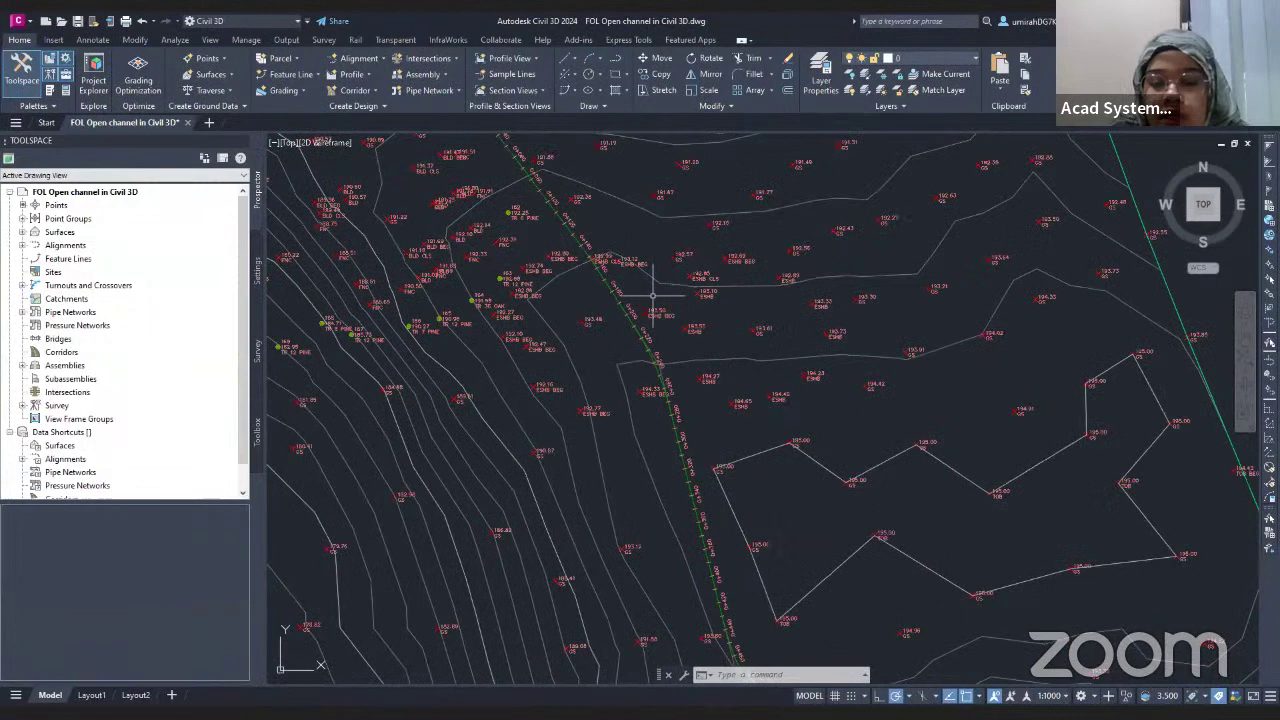
scroll(651, 296, "up", 2)
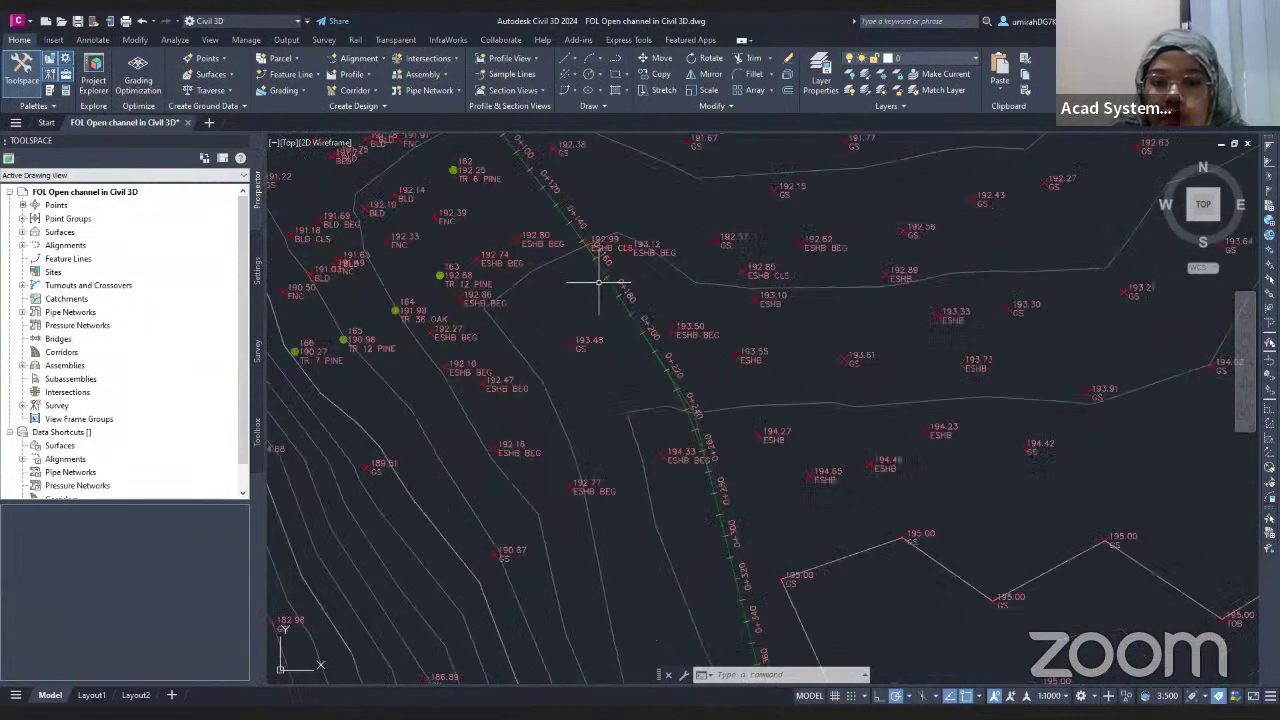
left_click(609, 284)
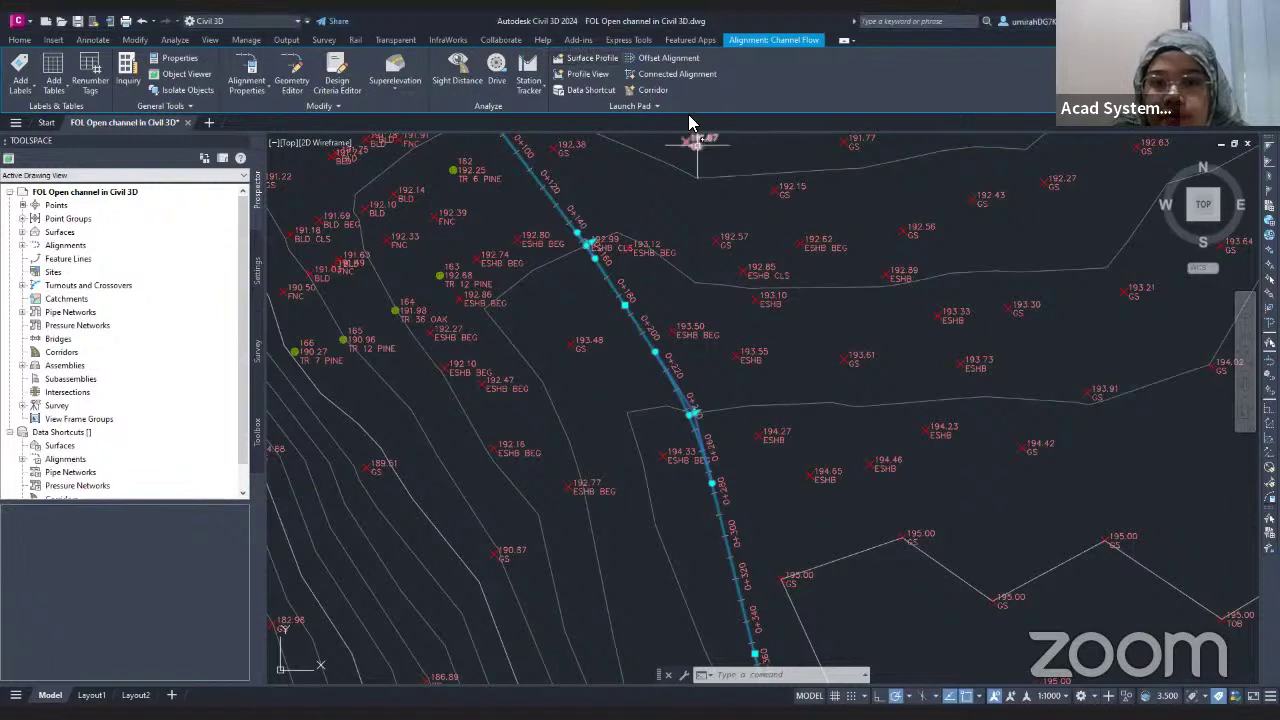
left_click(596, 64)
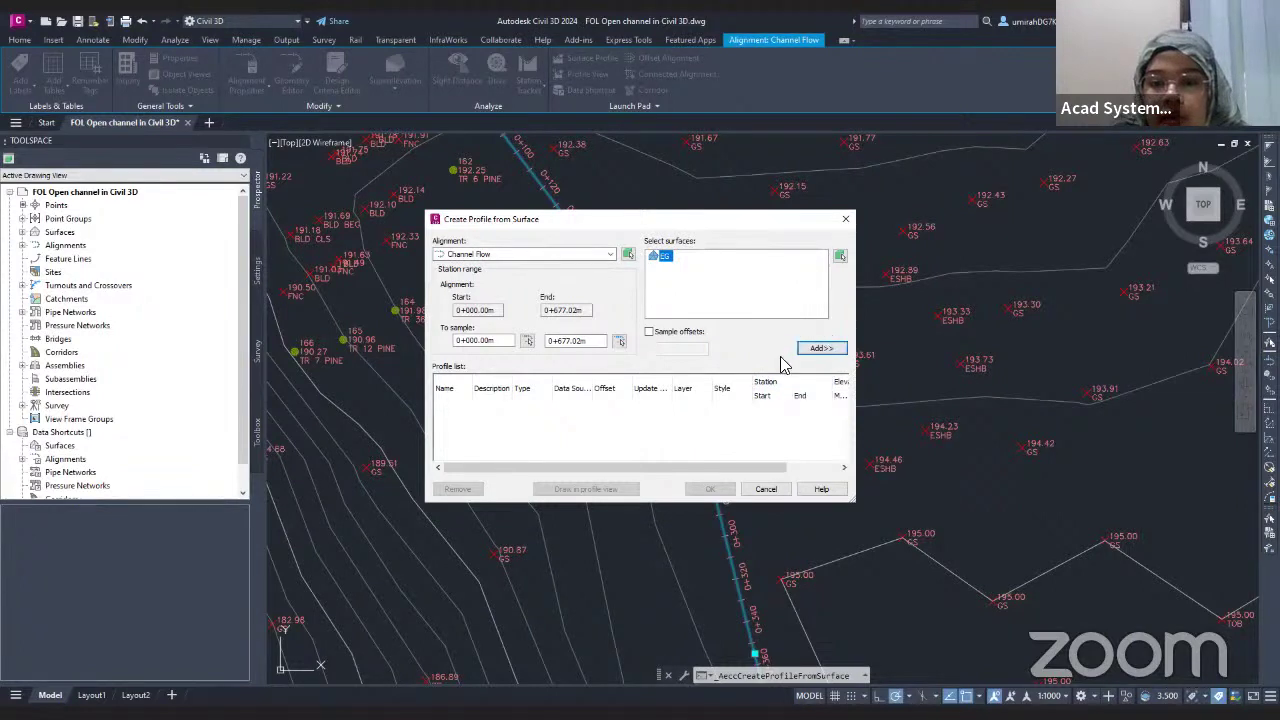
left_click(834, 352)
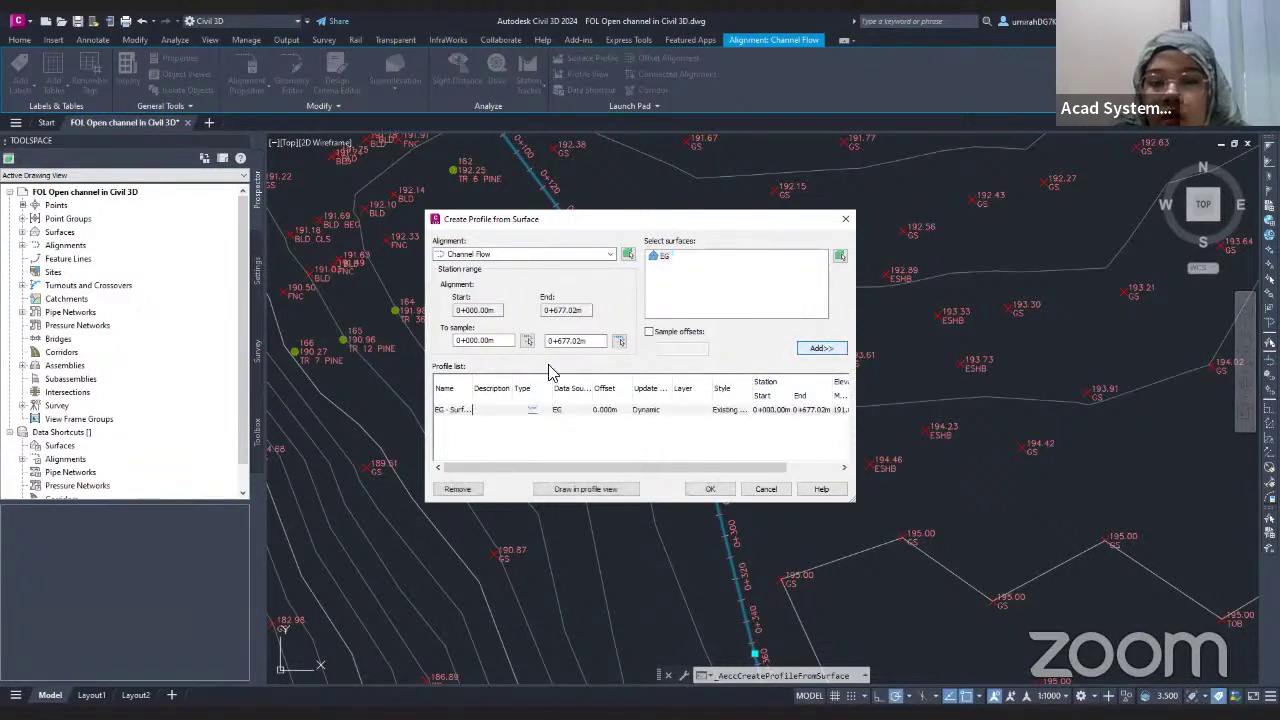
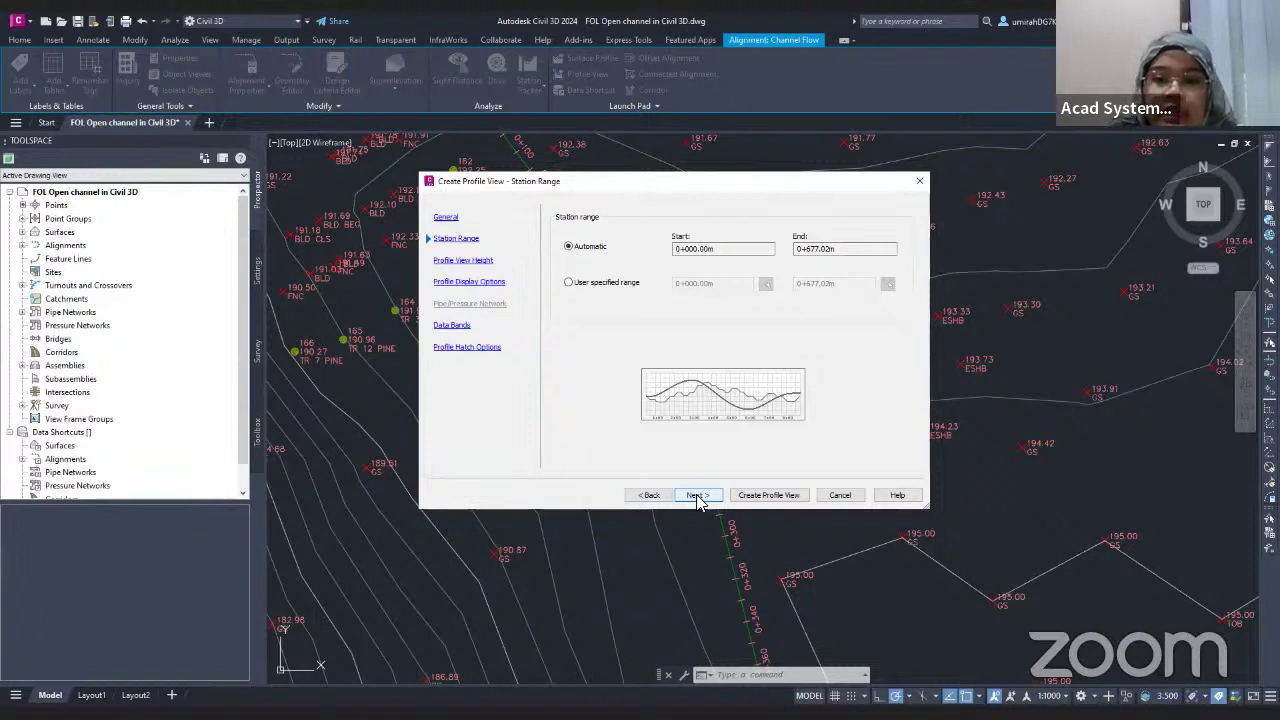
- Try the user specified station range for the profile view, and return the range to Automatic
left_click(586, 286)
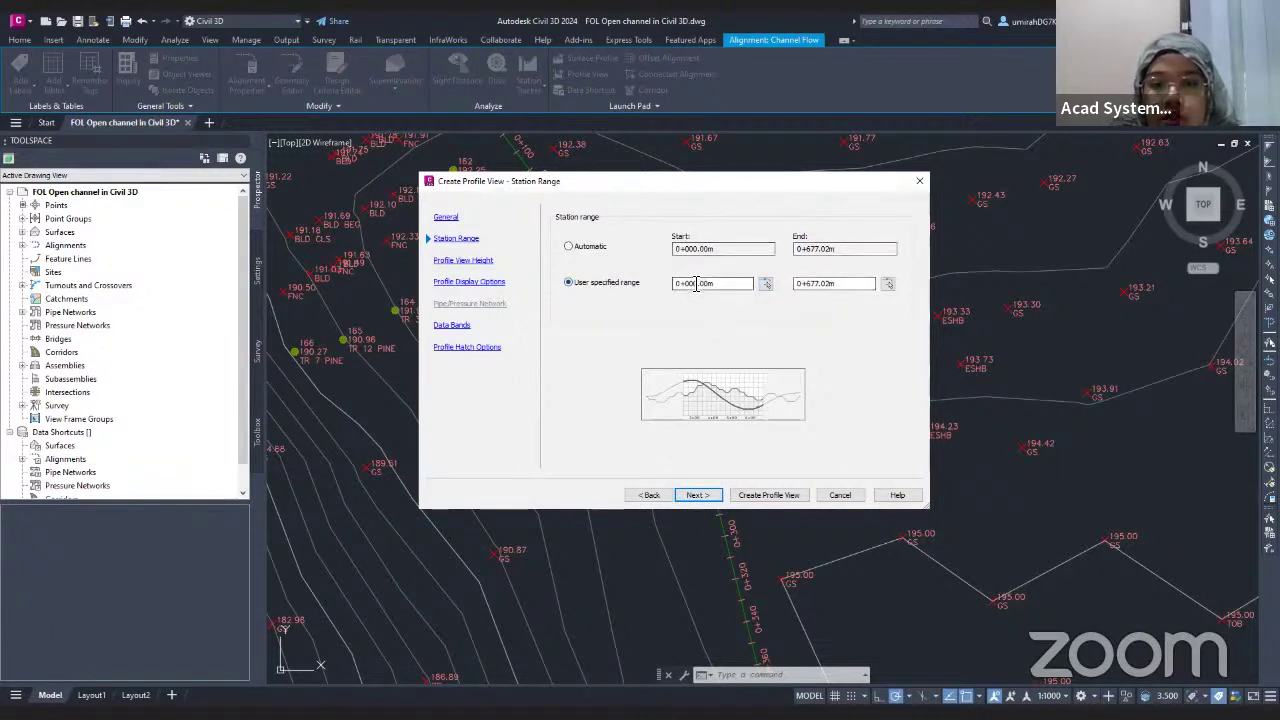
left_click(574, 250)
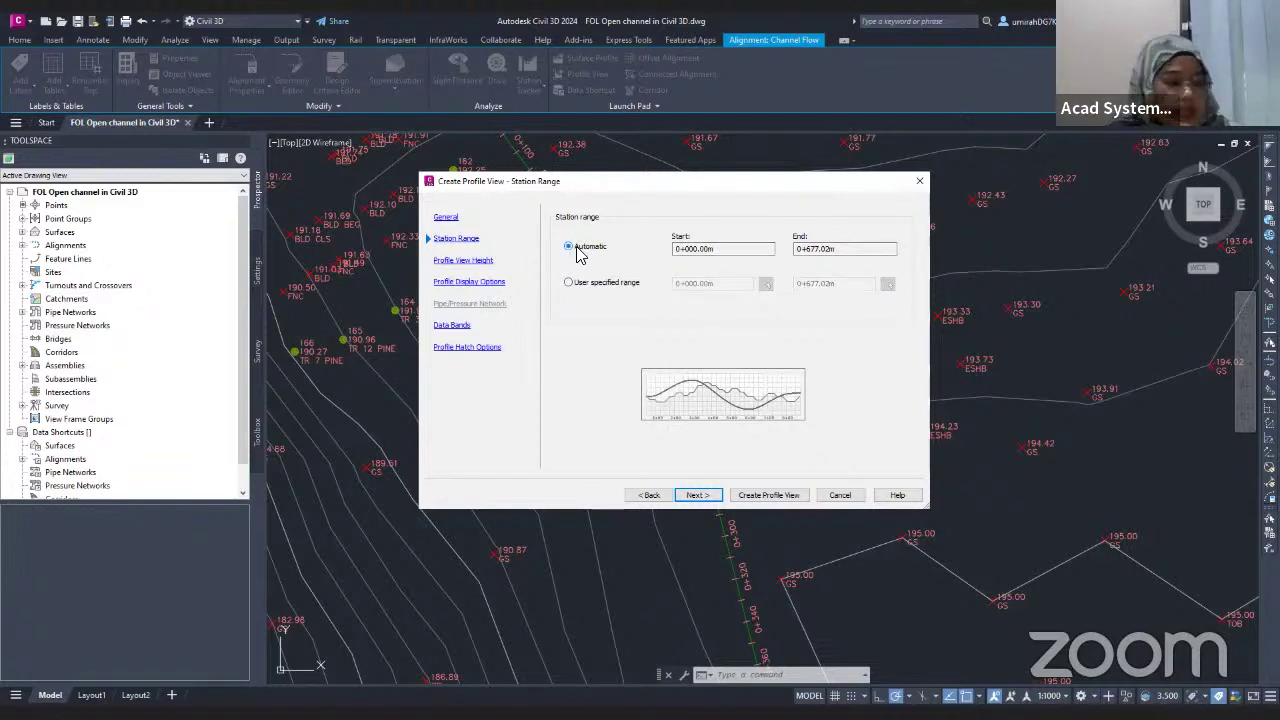
- Accept the automatic profile view height and the default profile display options, continuing to the data bands
left_click(697, 495)
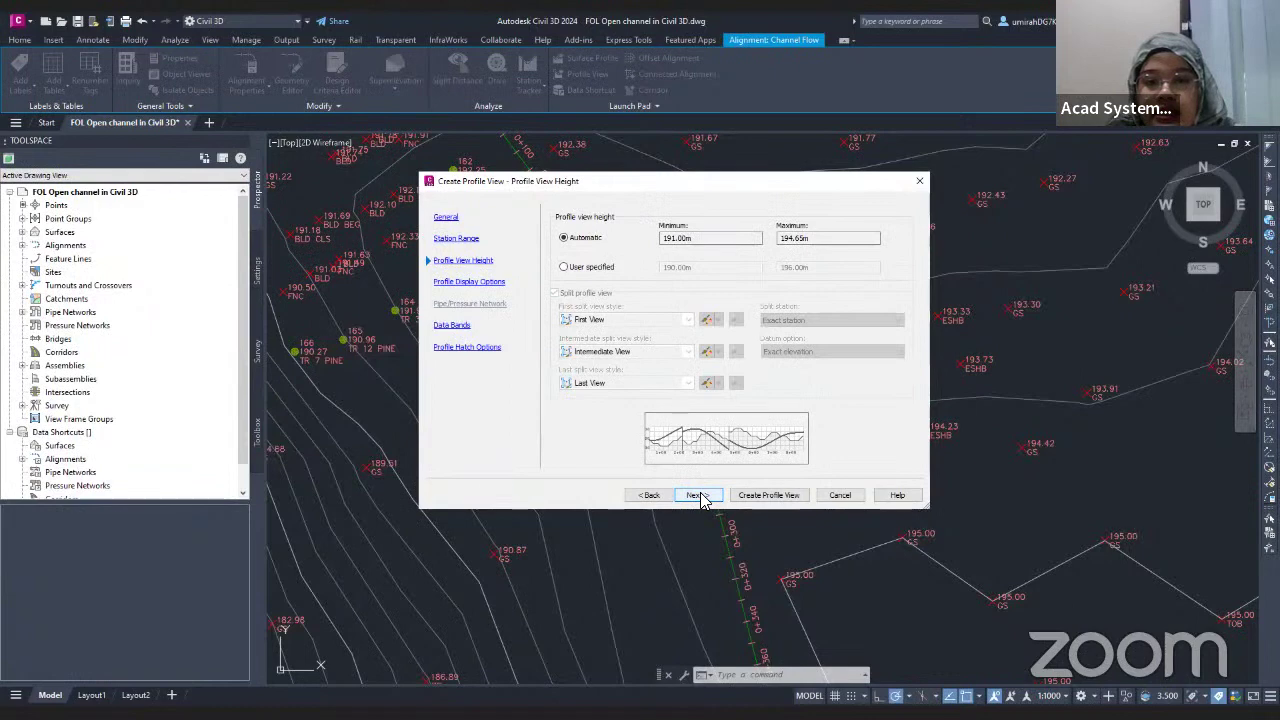
left_click(697, 495)
left_click(697, 495)
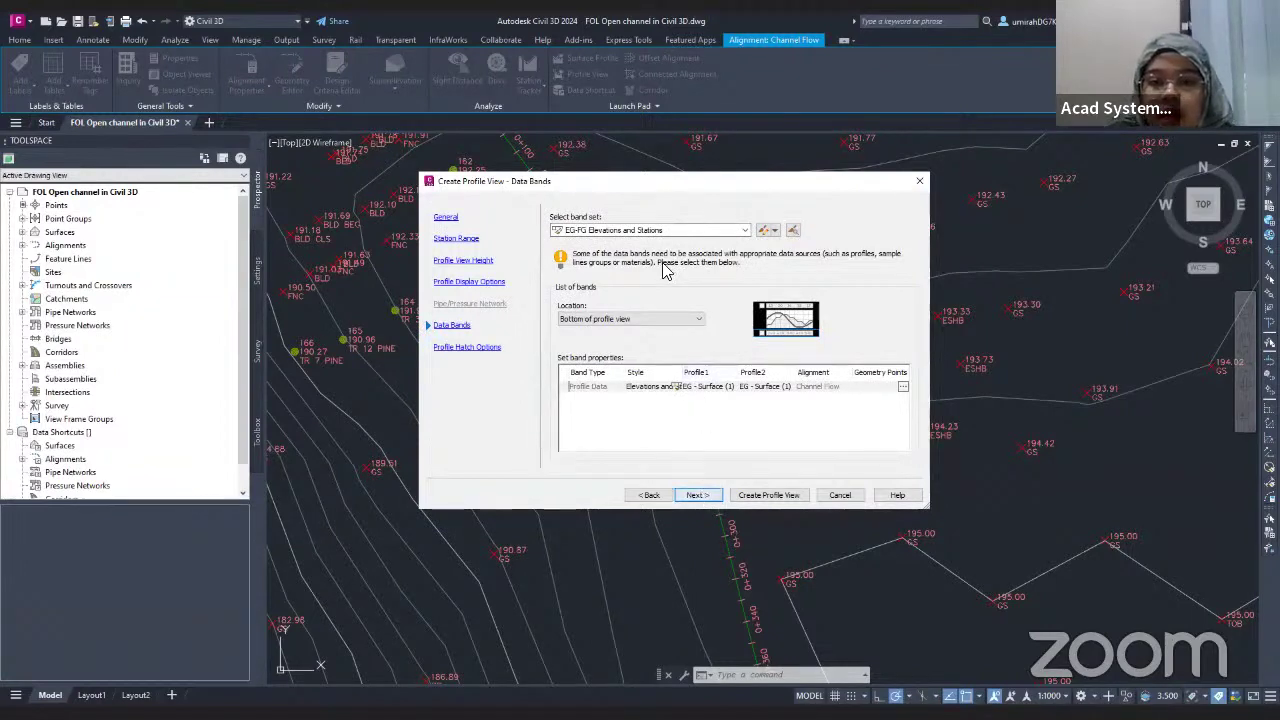
- Review the available data band sets and keep EG-FG Elevations and Stations for the profile view
left_click(745, 232)
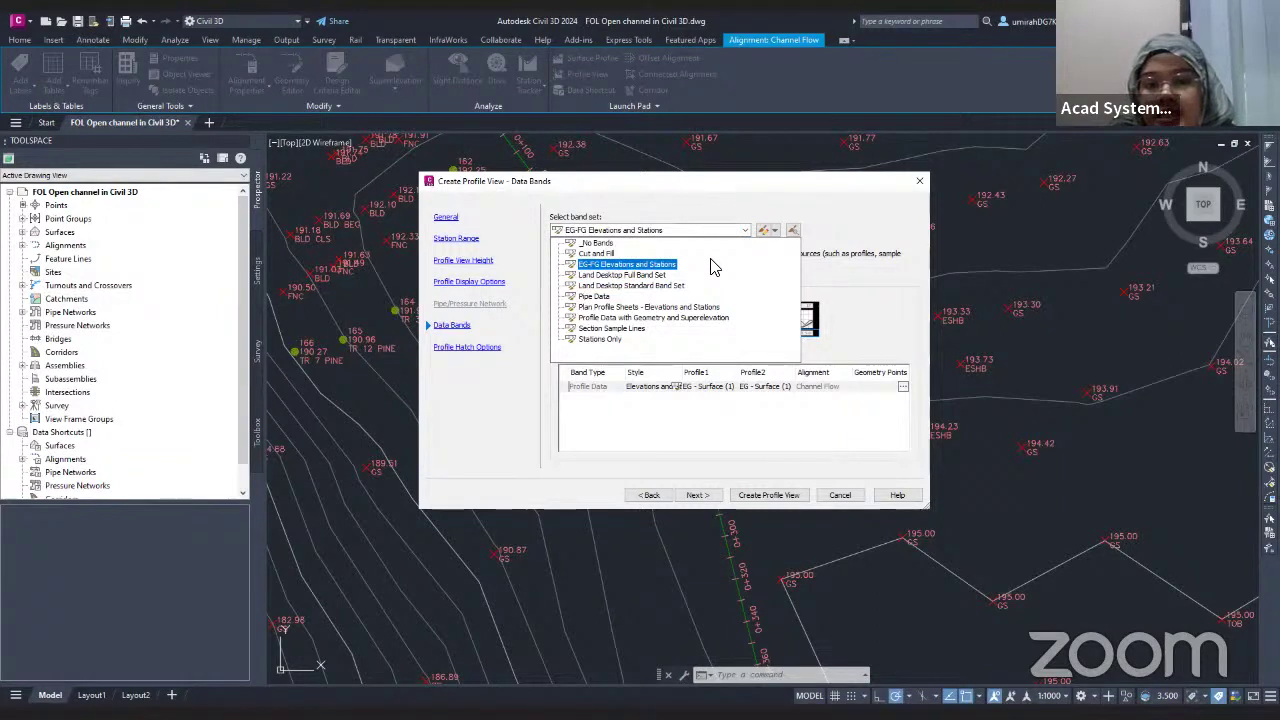
key("Down")
key("Down")
key("Down")
key("Down")
key("Down")
key("Down")
key("Down")
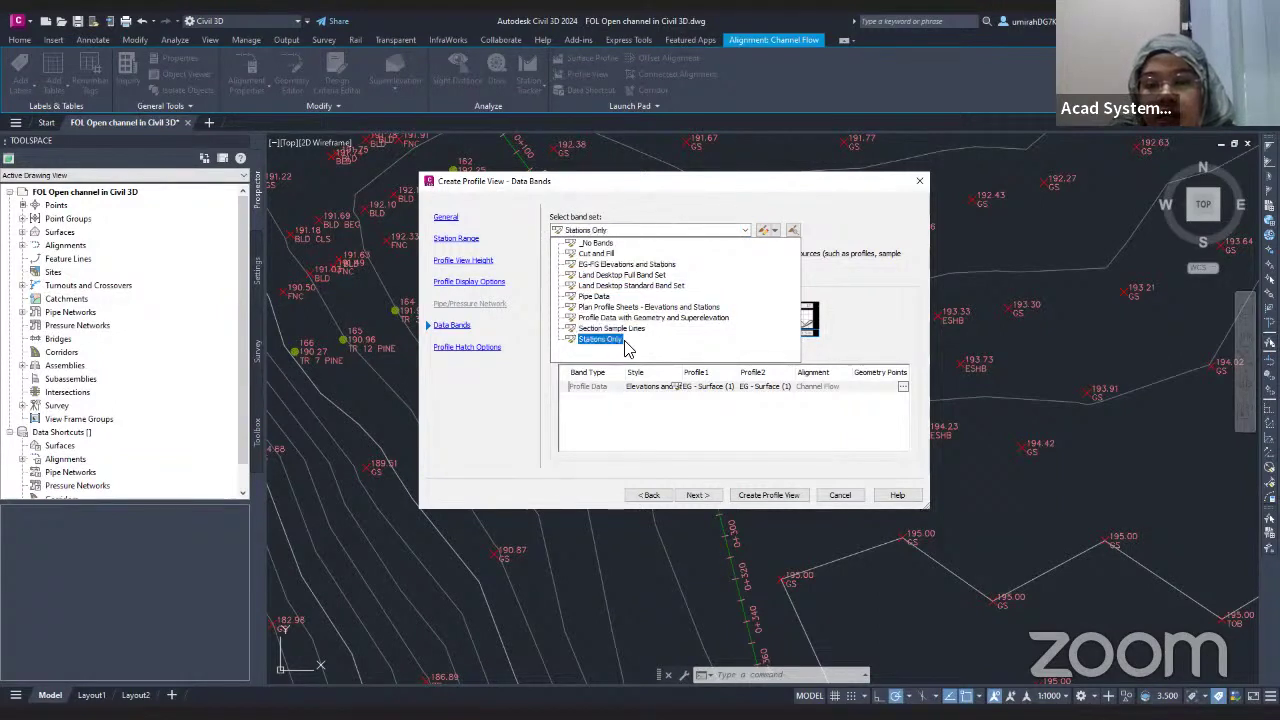
key("Up")
key("Up")
key("Up")
key("Up")
key("Up")
key("Up")
key("Up")
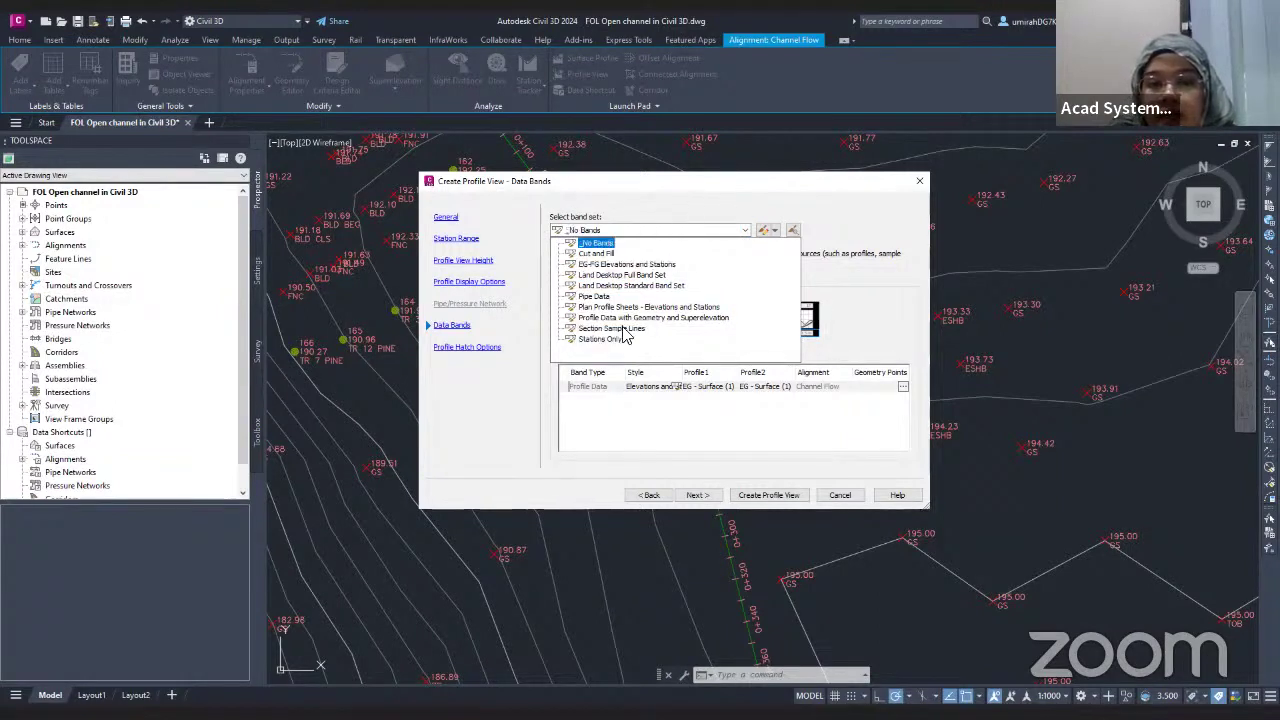
key("Return")
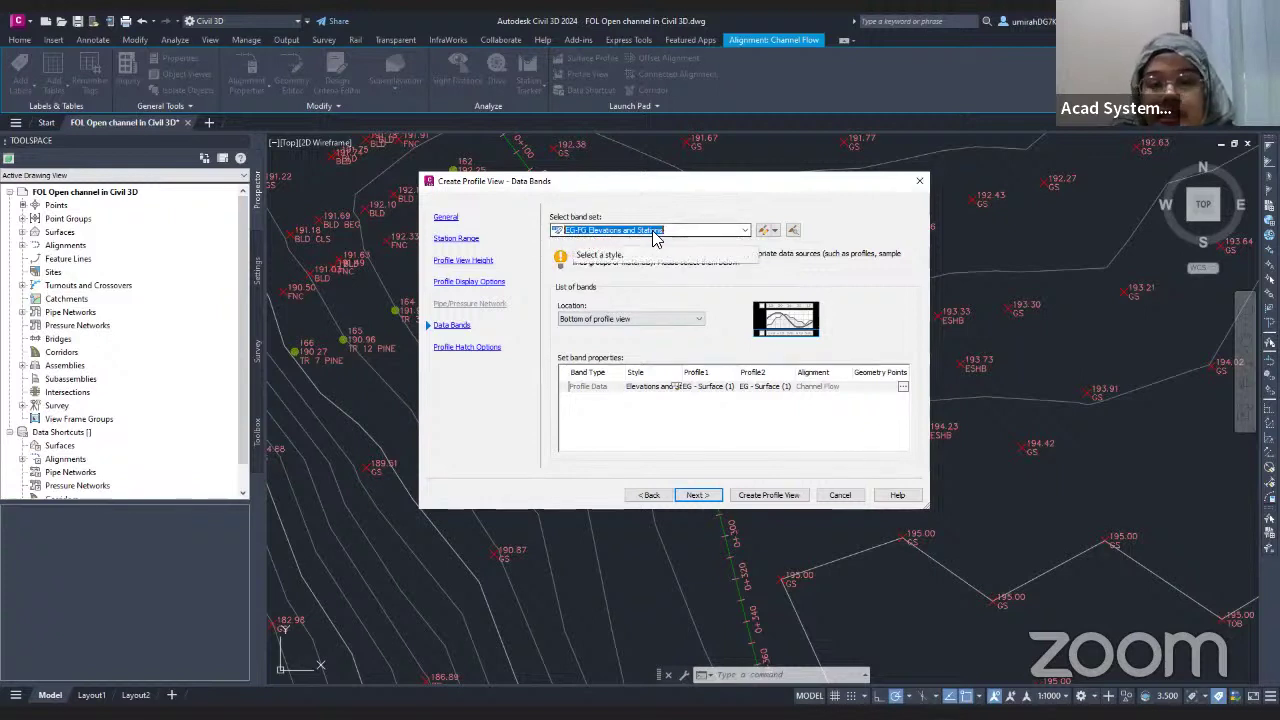
- Create the Channel Flow profile view with no hatch areas and place its origin in empty space beside the surface
left_click(698, 496)
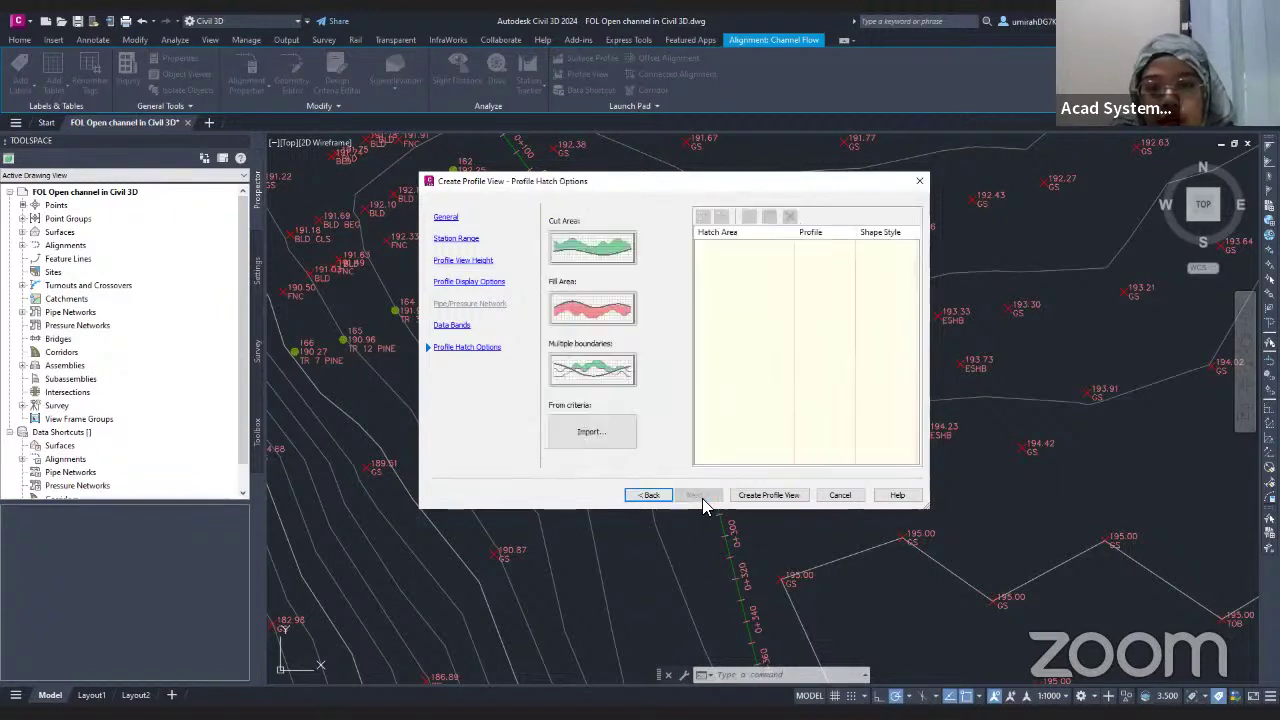
left_click(768, 495)
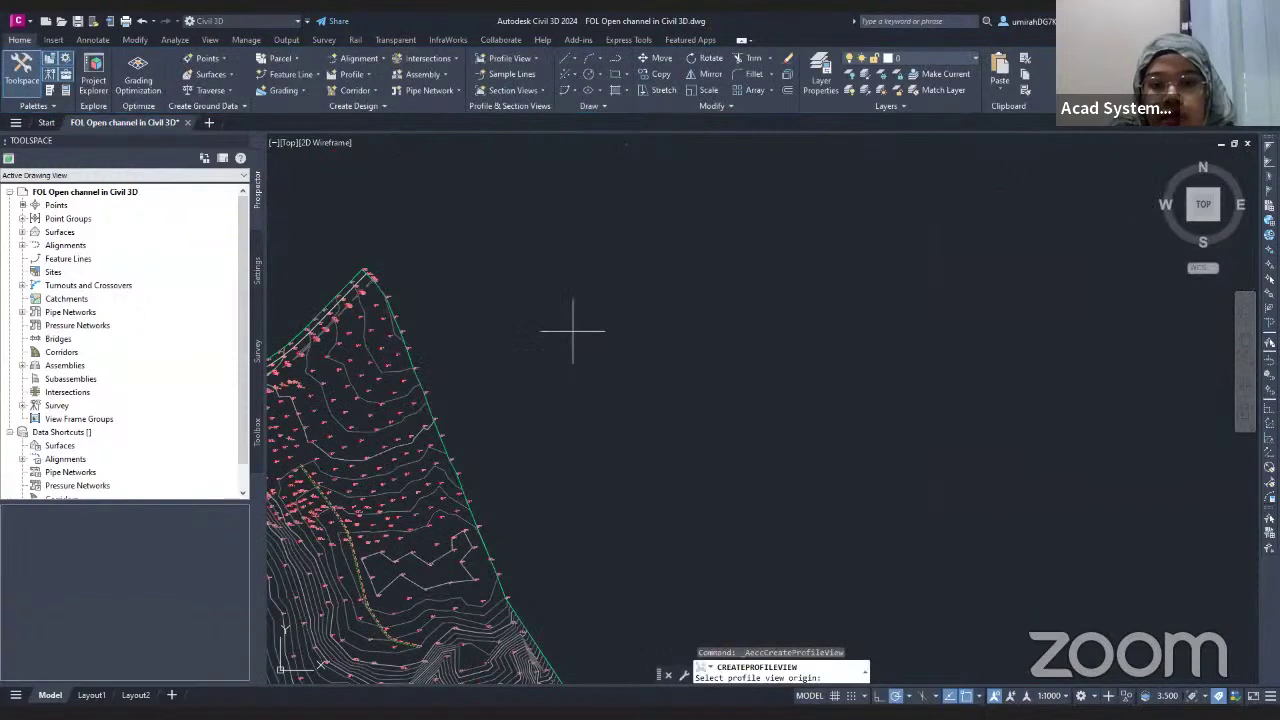
left_click(645, 298)
scroll(631, 307, "up", 2)
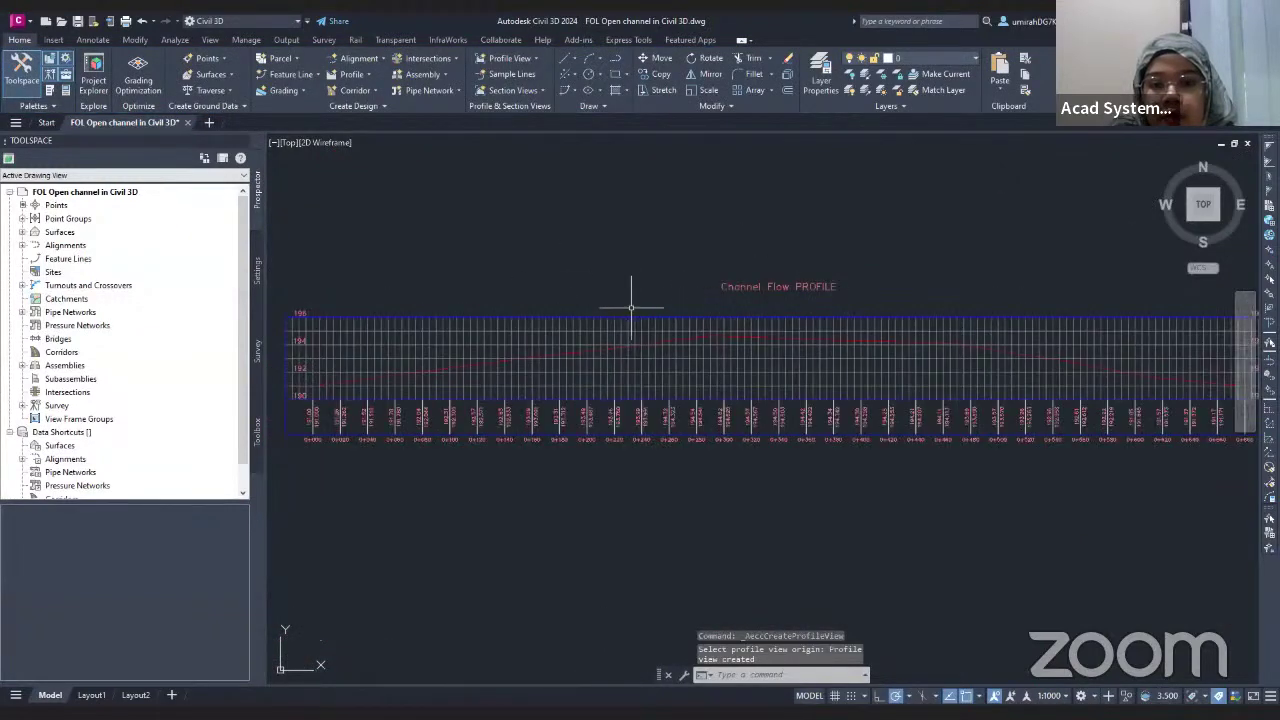
scroll(671, 304, "down", 2)
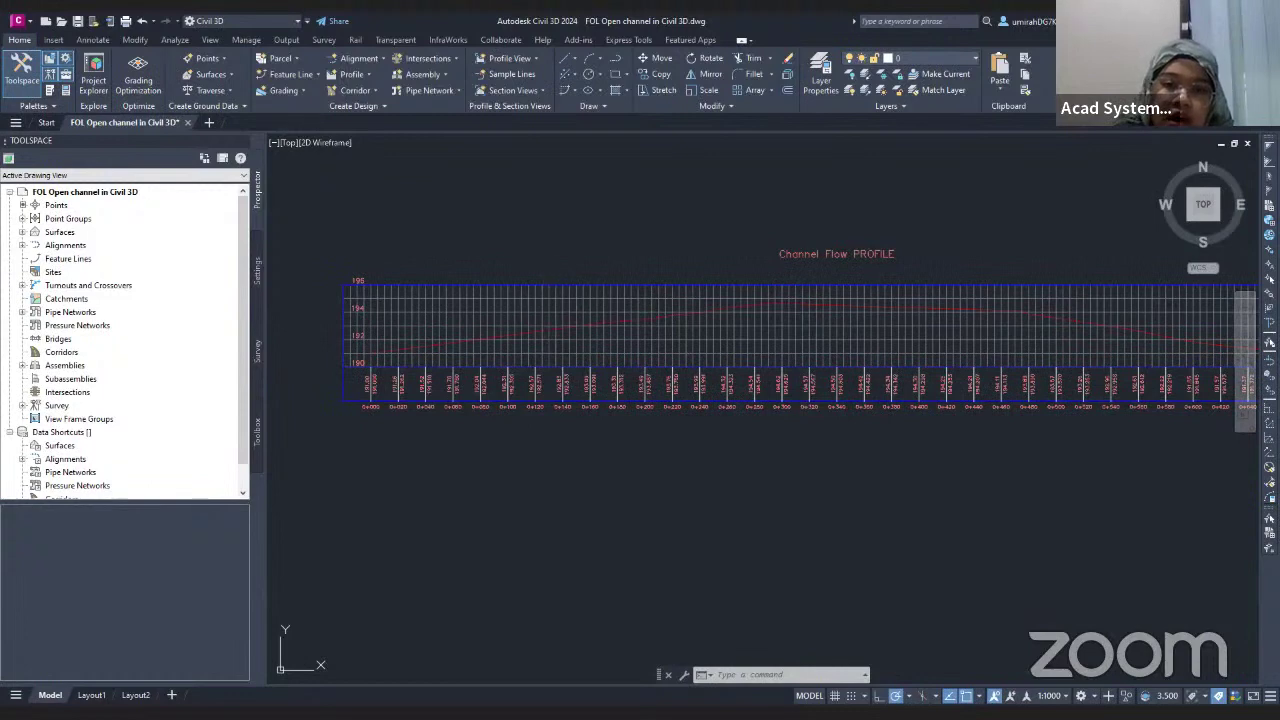
- Start a layout profile from the Channel Flow profile view and name it Proposed Channel Design
left_click(544, 300)
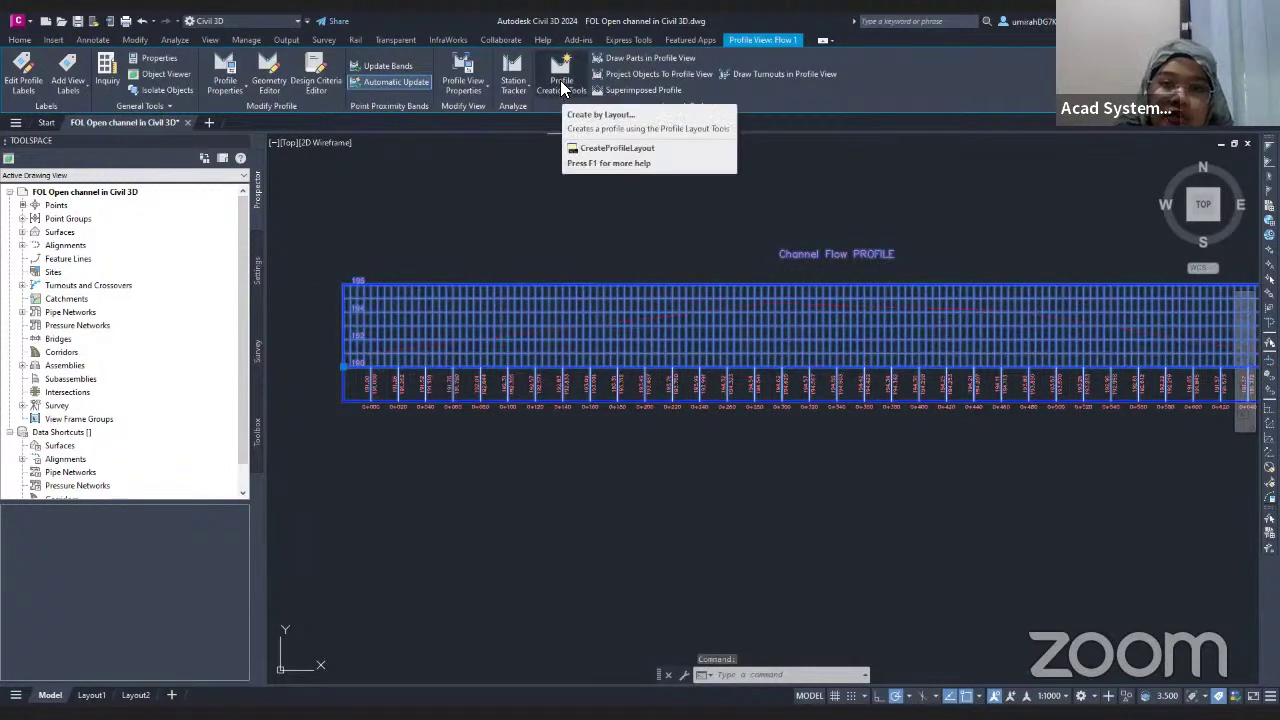
left_click(560, 82)
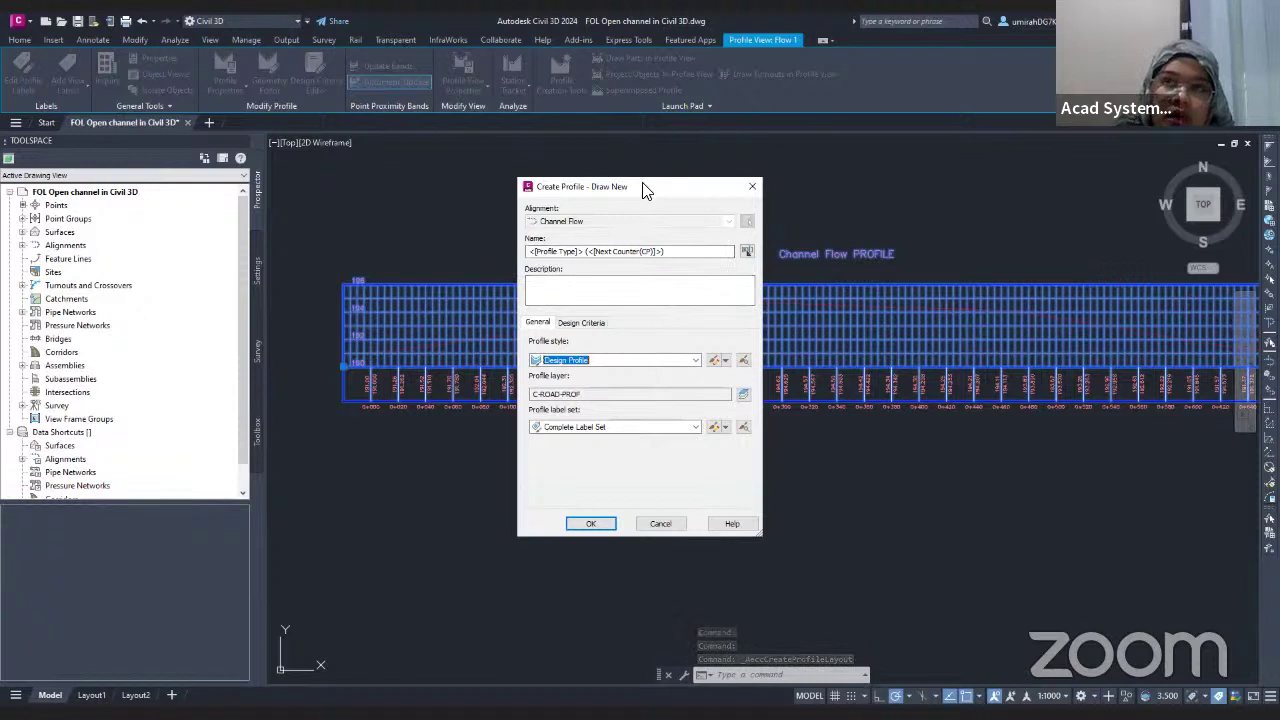
left_click_drag(645, 191, 690, 163)
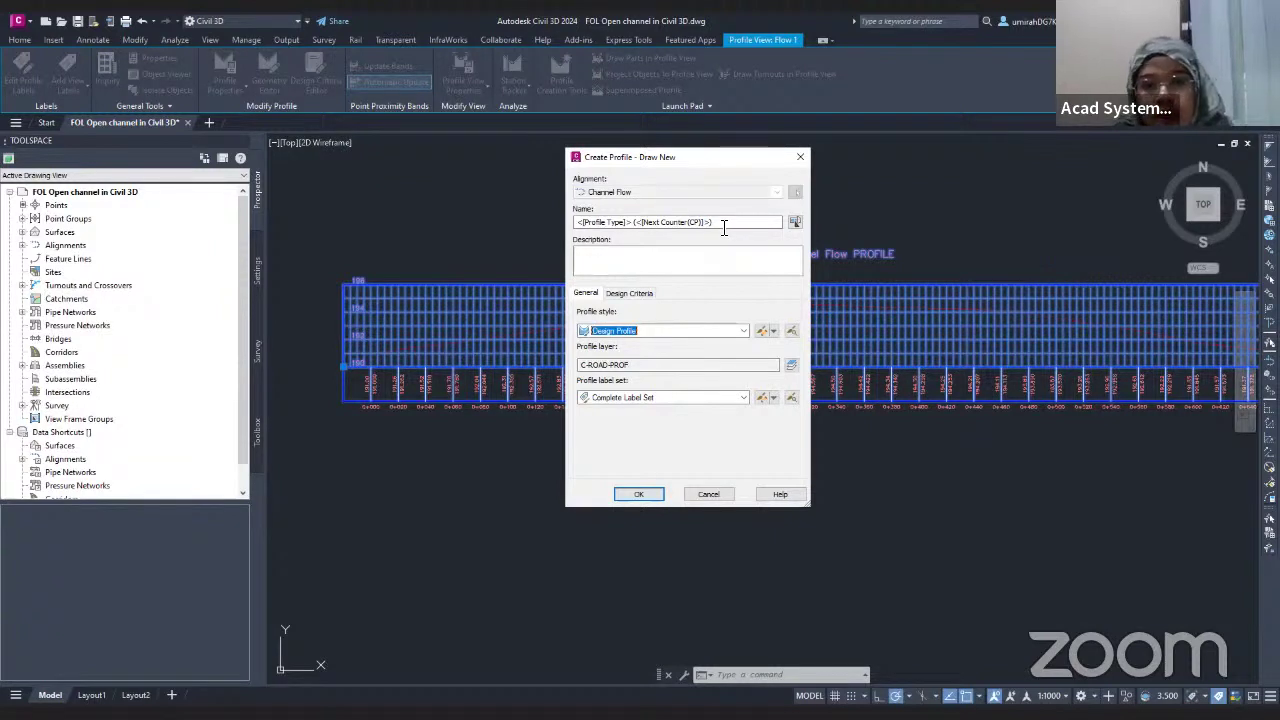
triple_click(724, 228)
type("P")
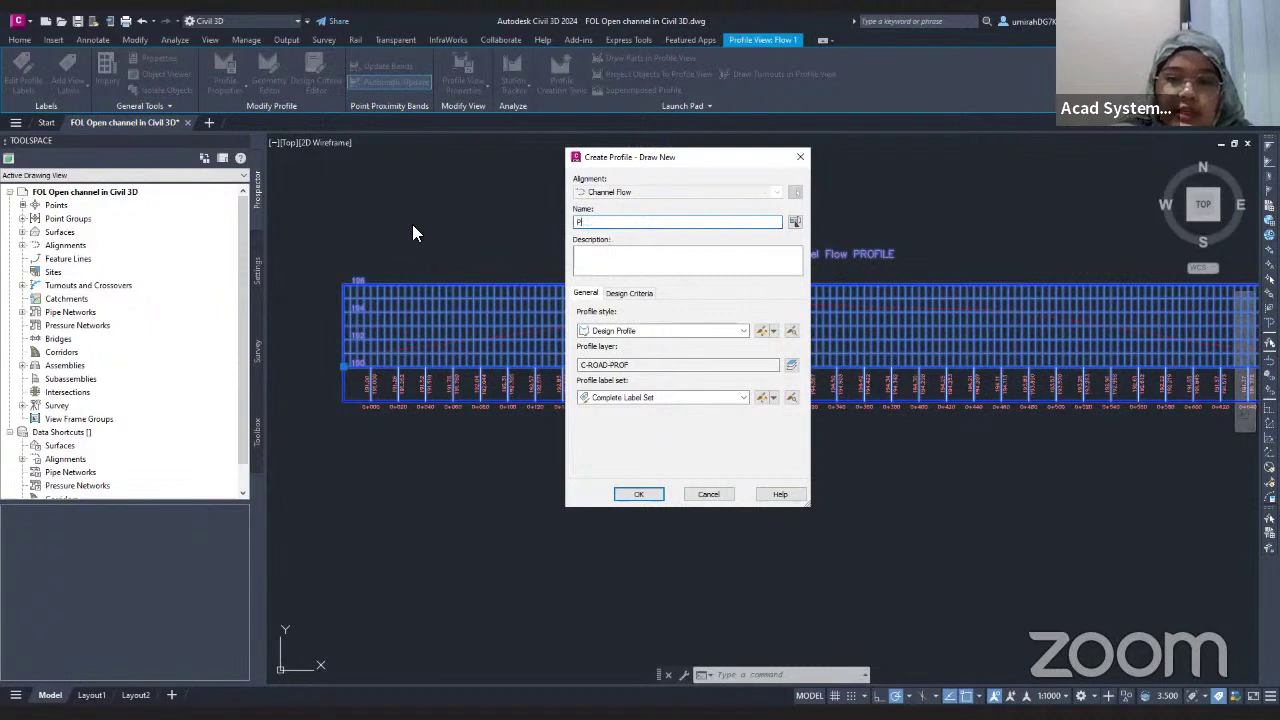
type("ro")
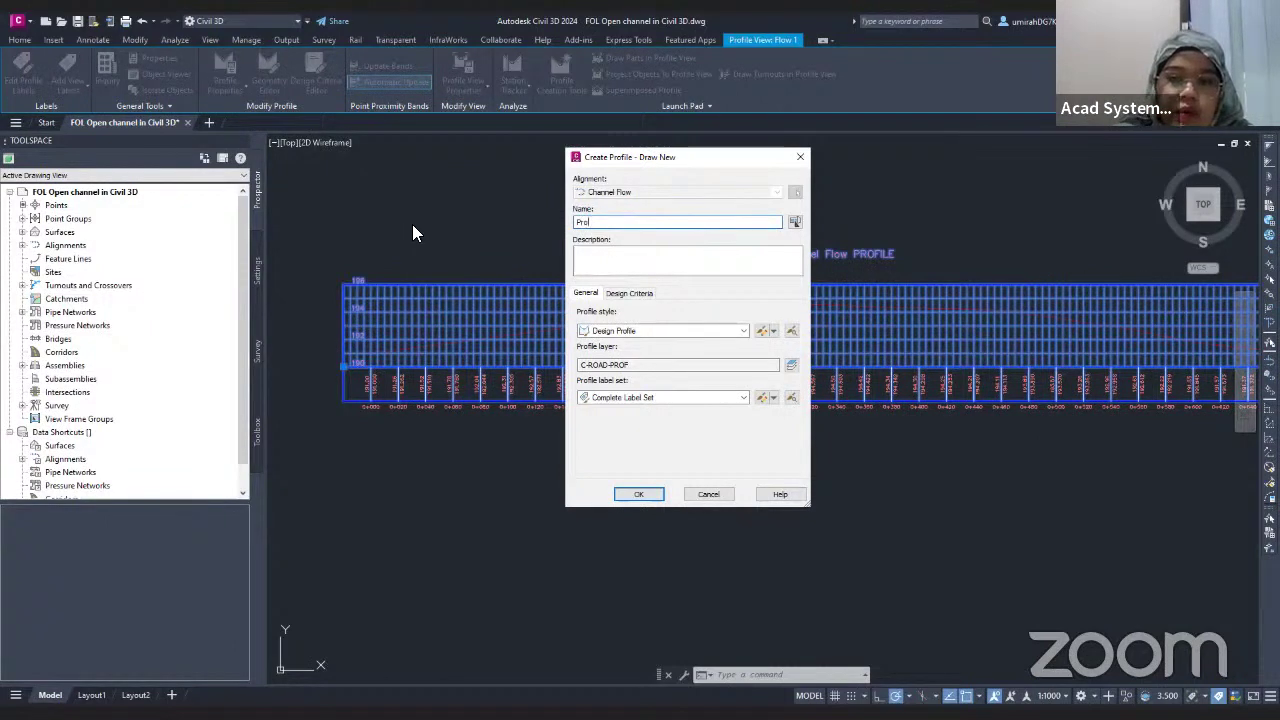
type("posed Channel")
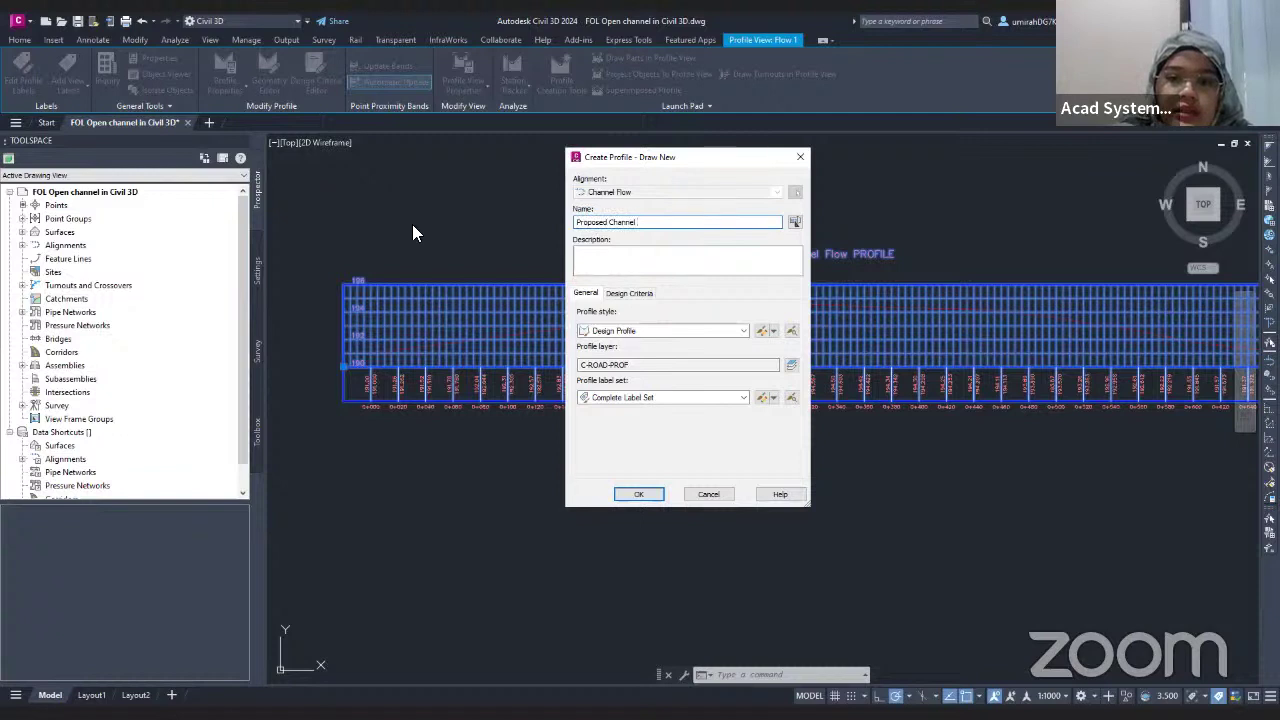
type(" Design")
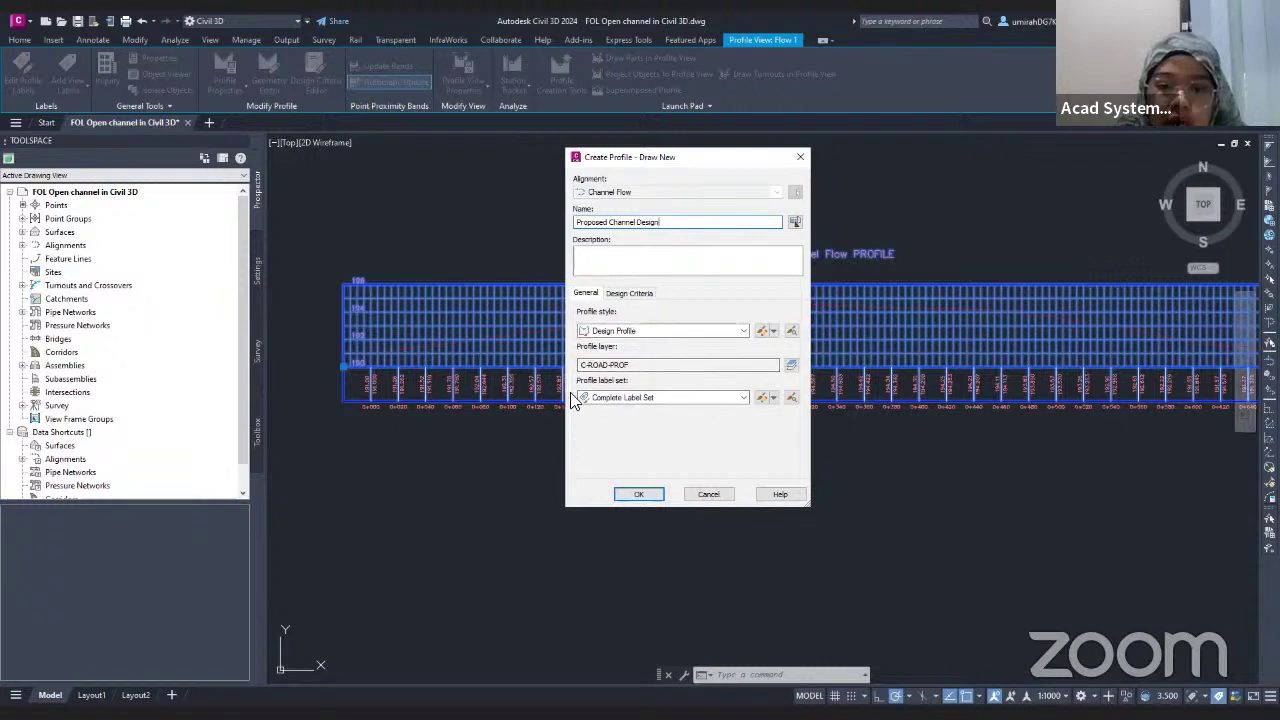
- Keep the Complete Label Set for the new profile and confirm its creation
left_click(714, 398)
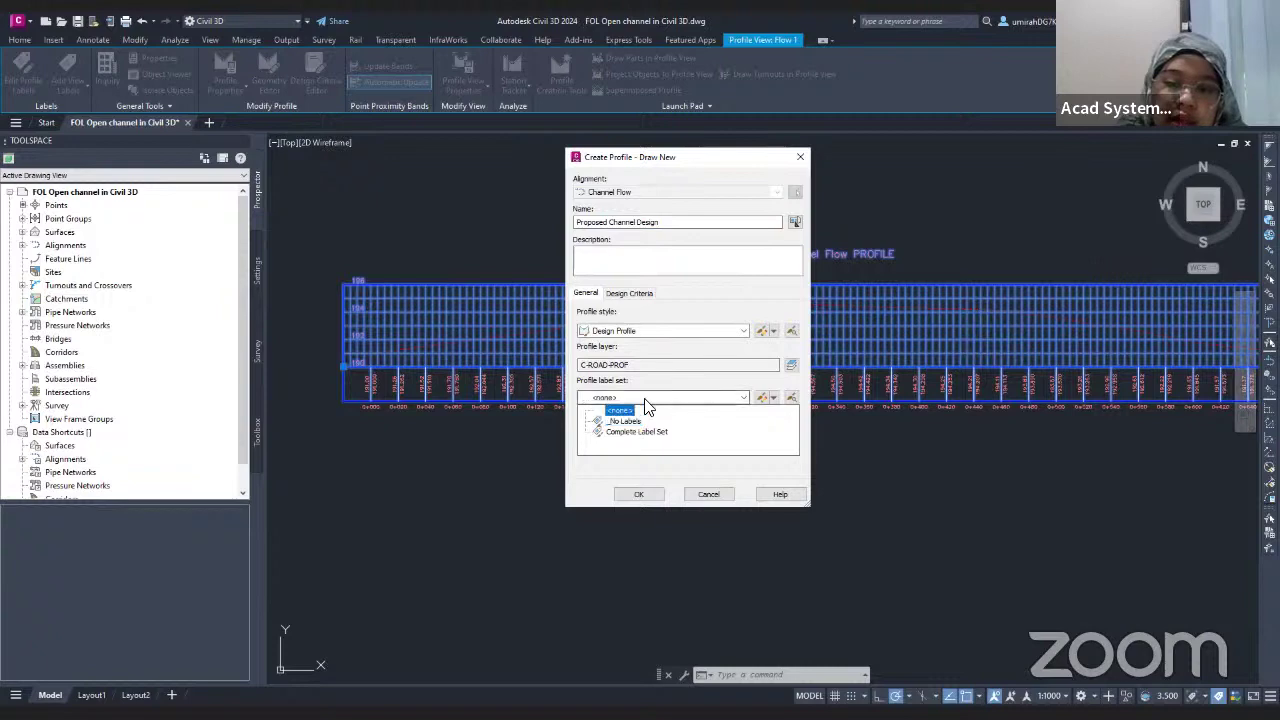
left_click(636, 431)
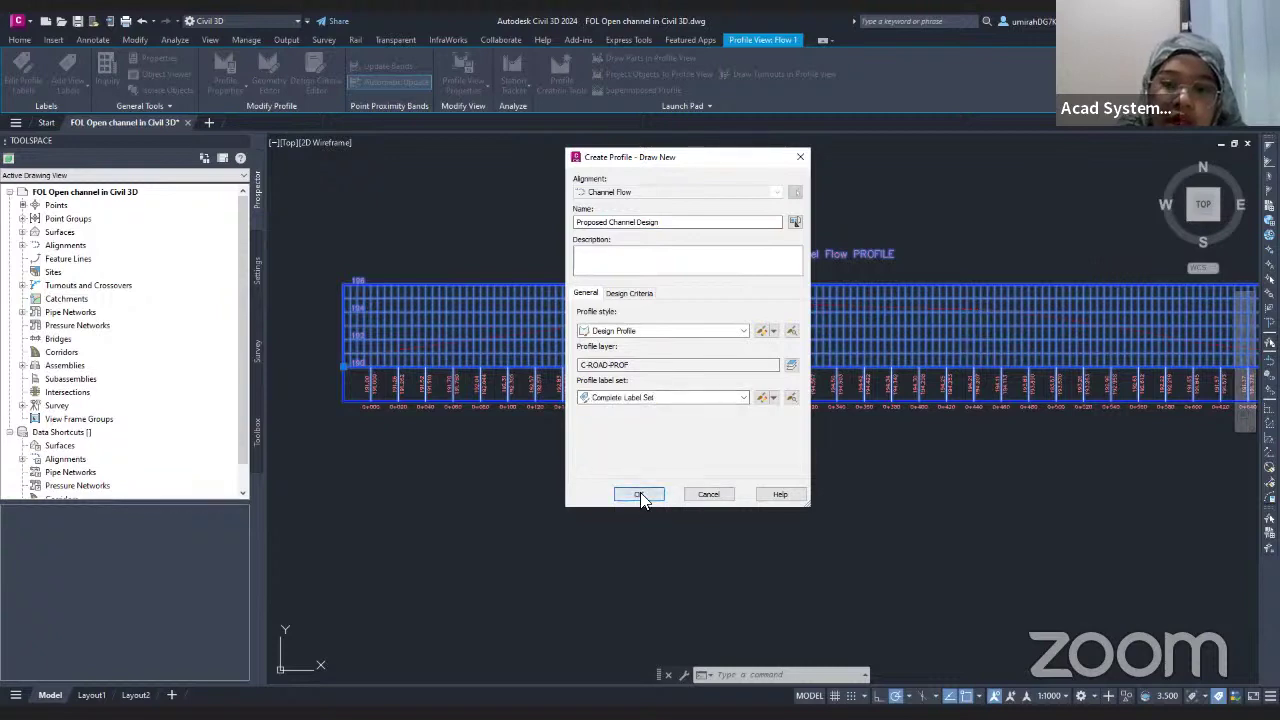
left_click(639, 494)
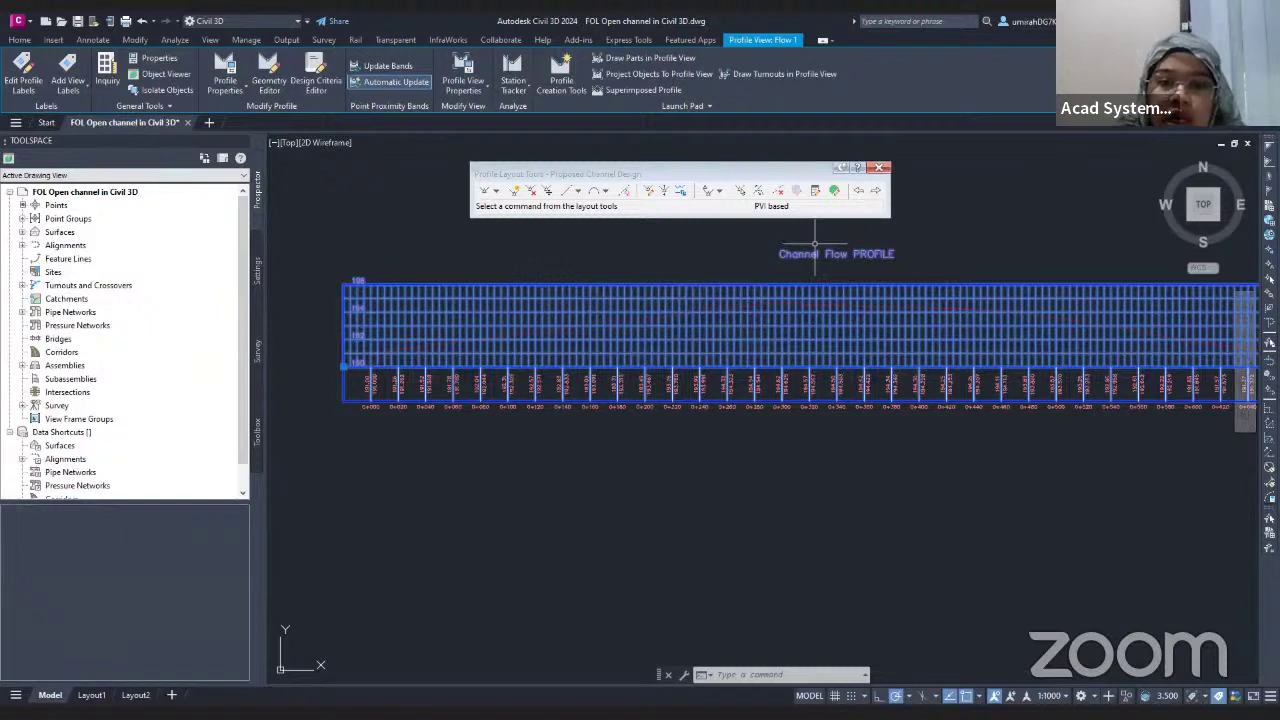
- Draw the design profile as tangents with curves near the ground line, from station 0+000 at elevation 191 through PVIs at 0+160 and 0+290 onward
left_click(487, 212)
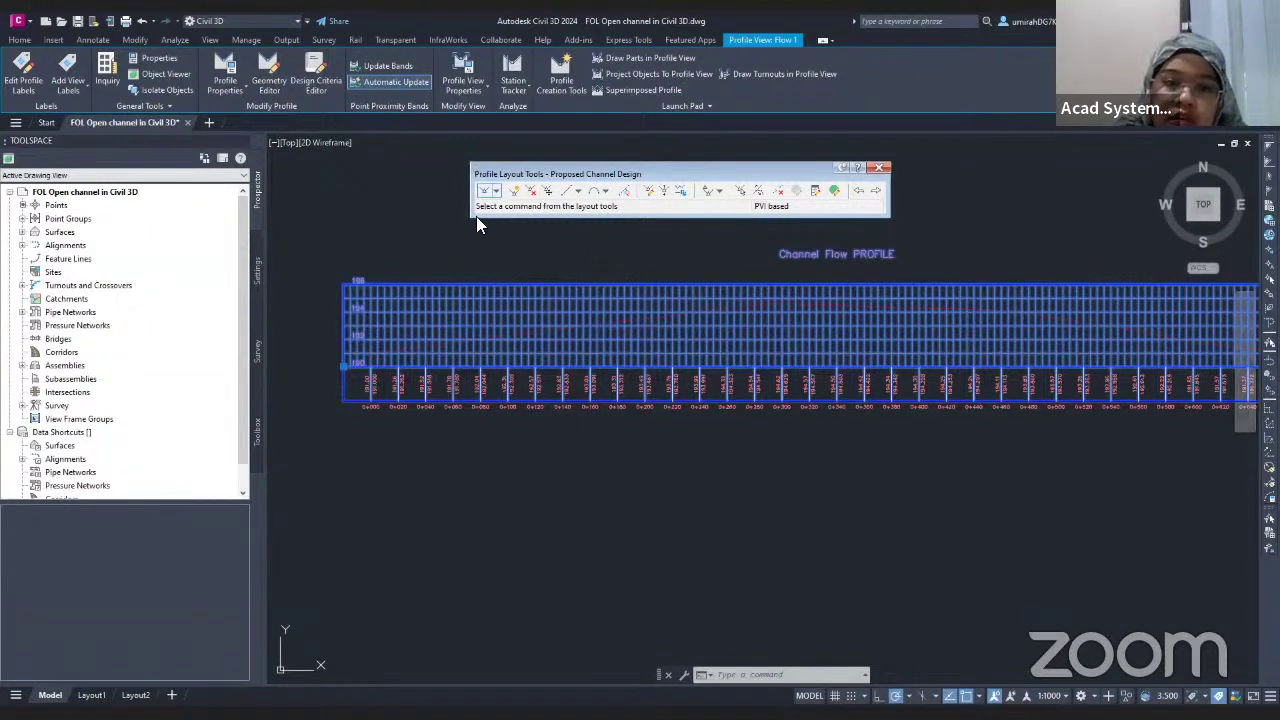
scroll(384, 338, "up", 5)
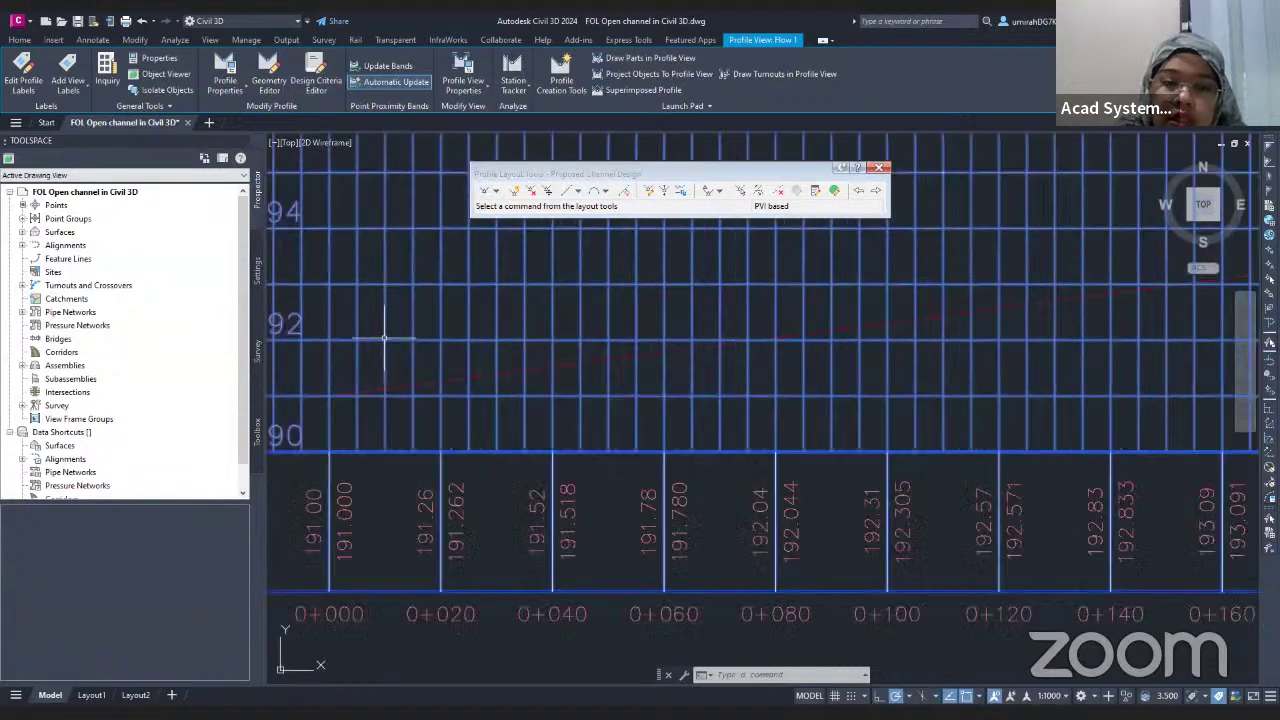
middle_click_drag(400, 357, 514, 371)
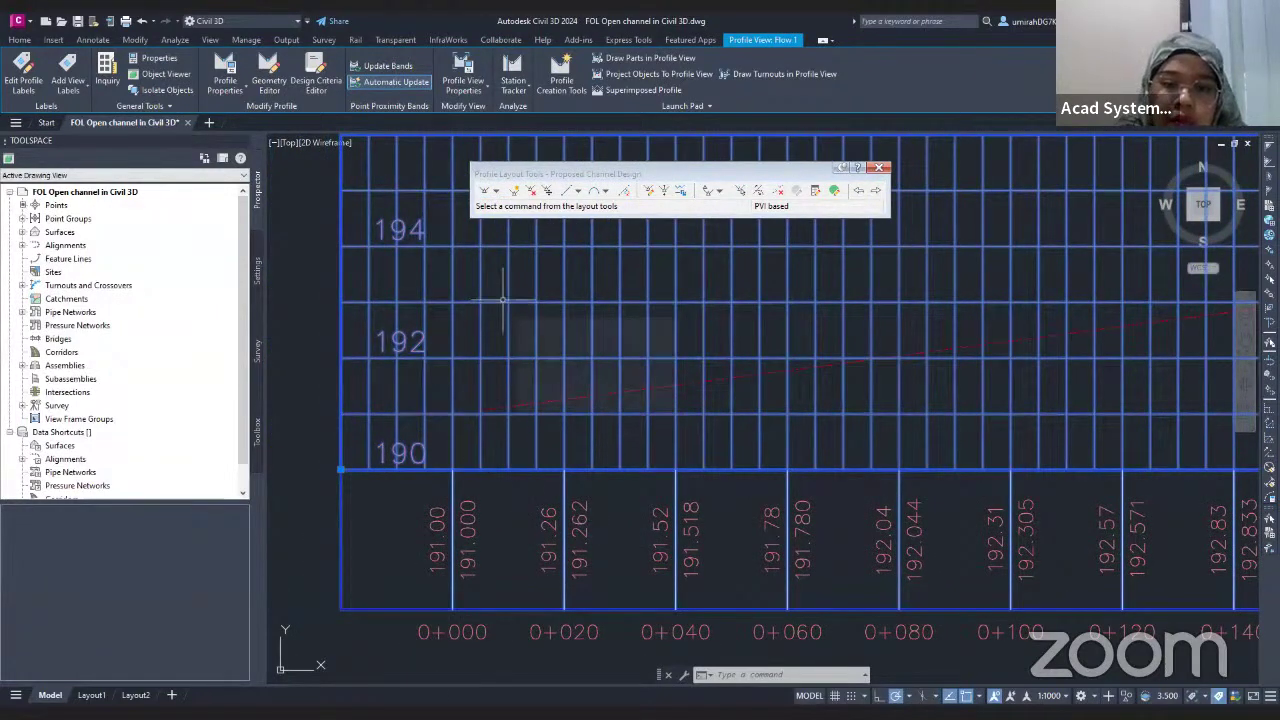
left_click(495, 191)
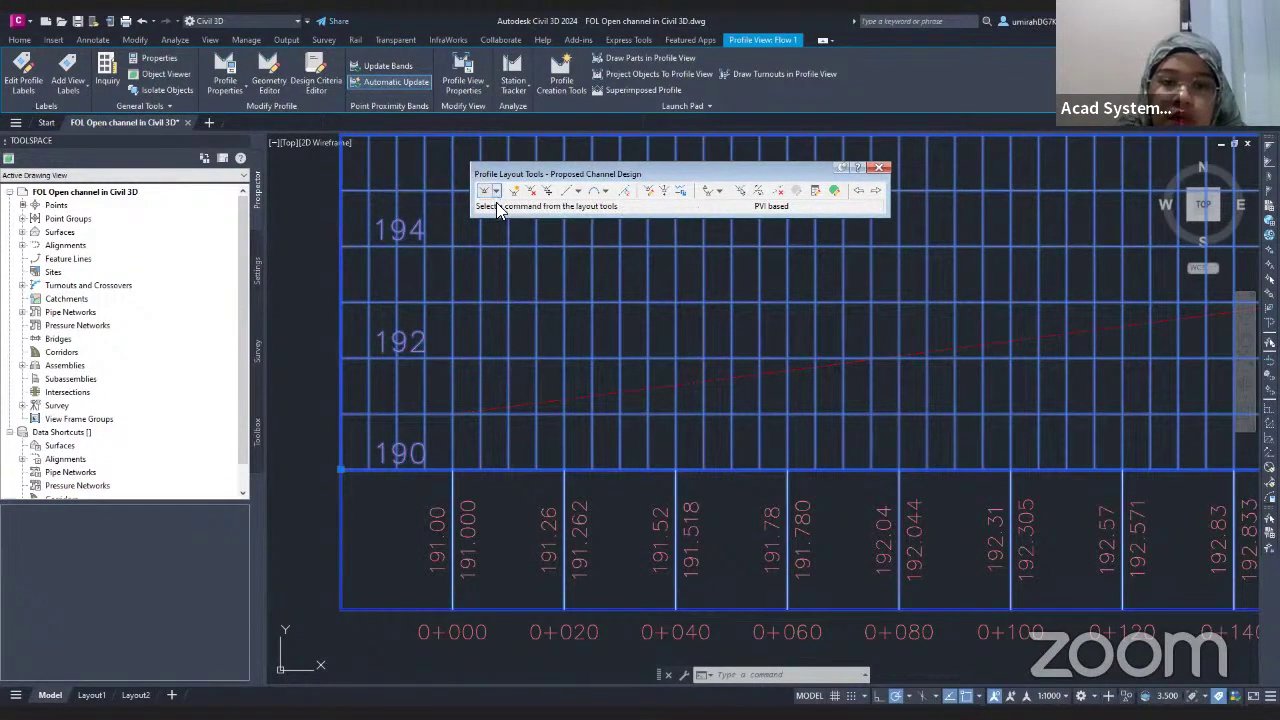
left_click(495, 192)
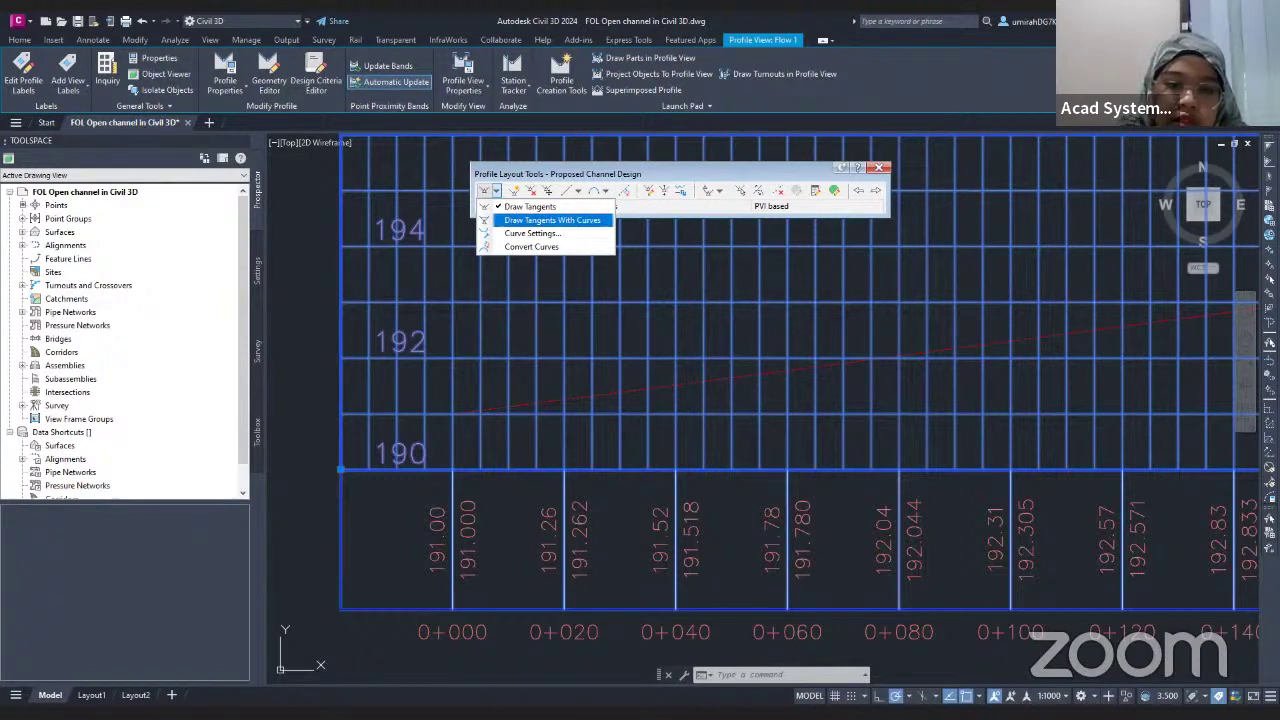
left_click(552, 220)
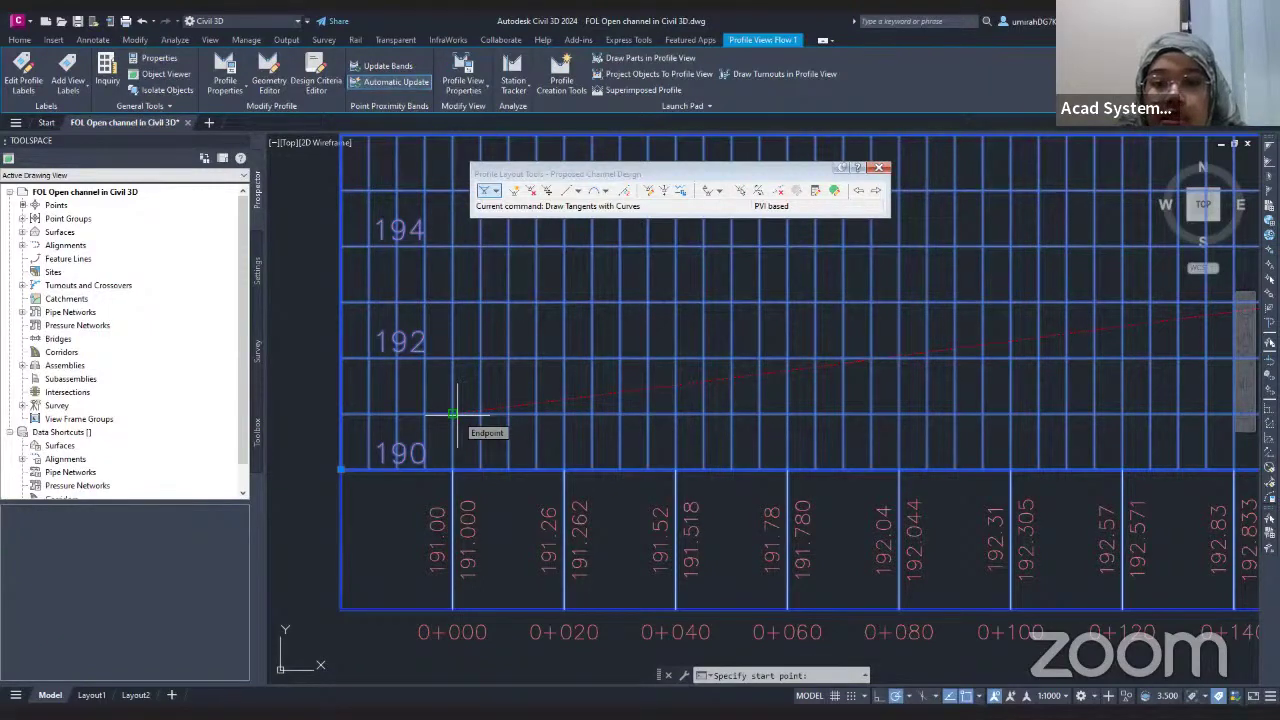
left_click(452, 413)
scroll(928, 313, "down", 2)
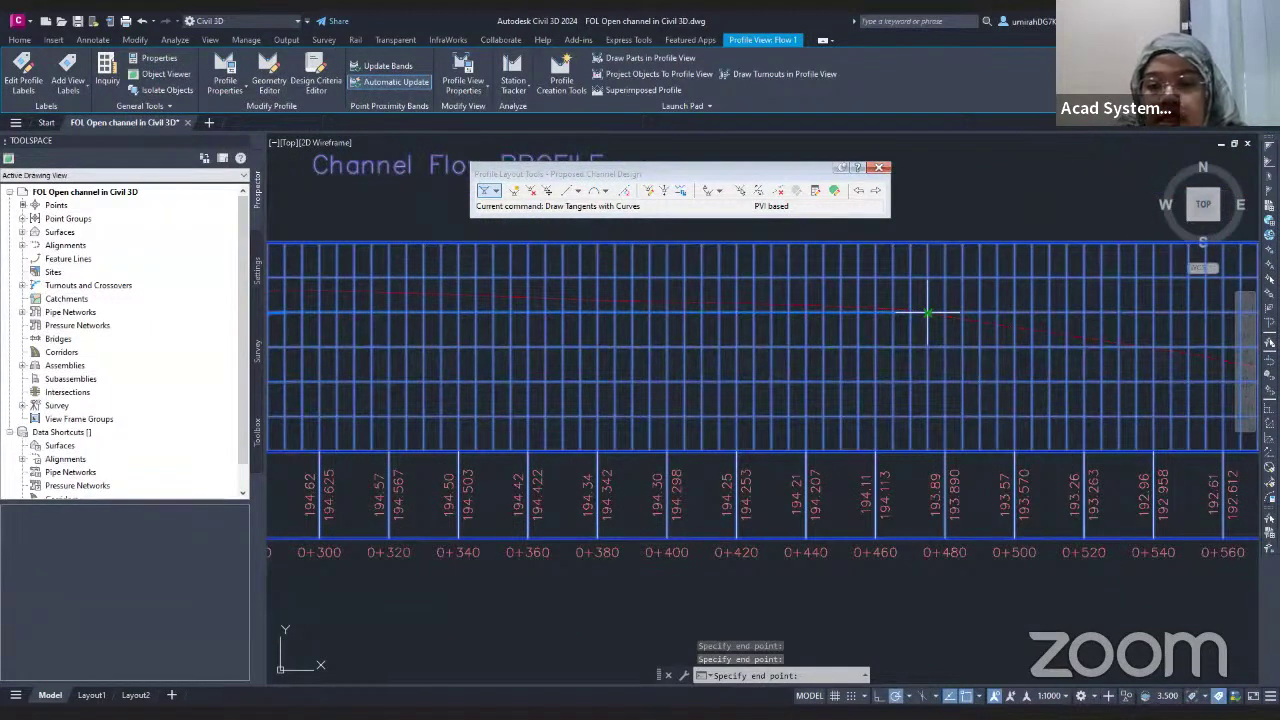
scroll(928, 313, "up", 2)
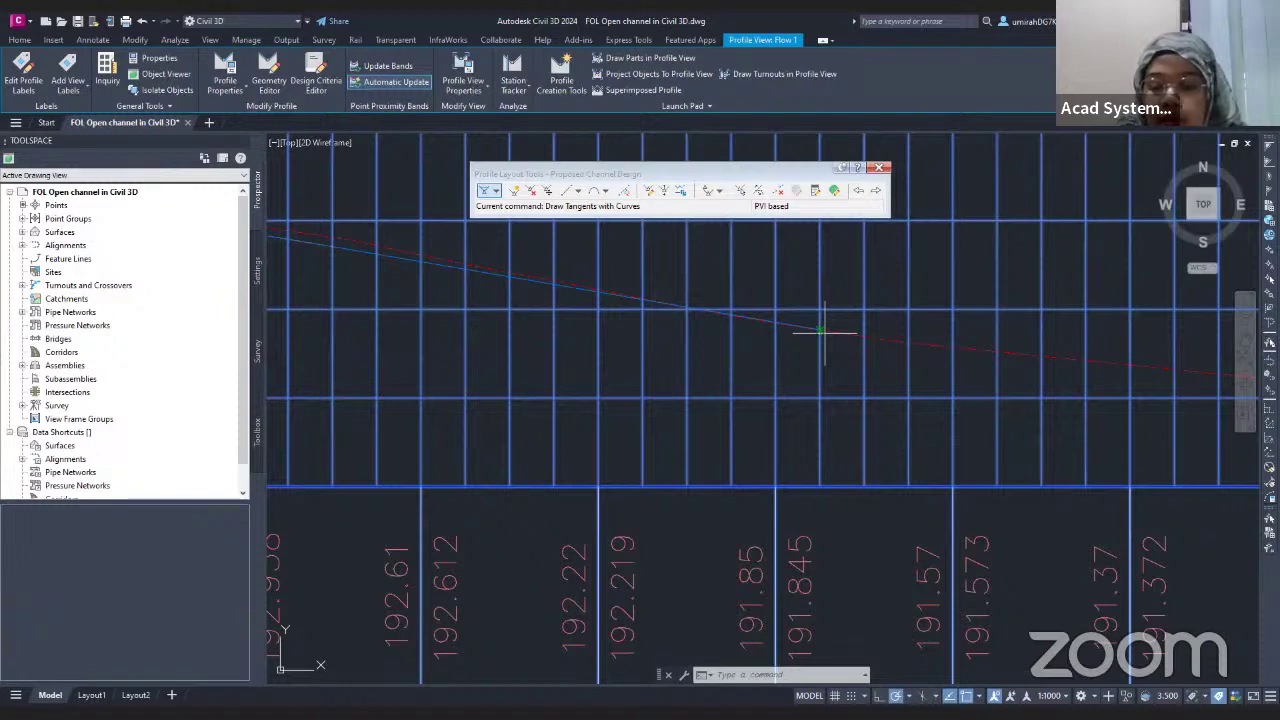
scroll(824, 332, "down", 3)
scroll(603, 298, "up", 3)
key("Return")
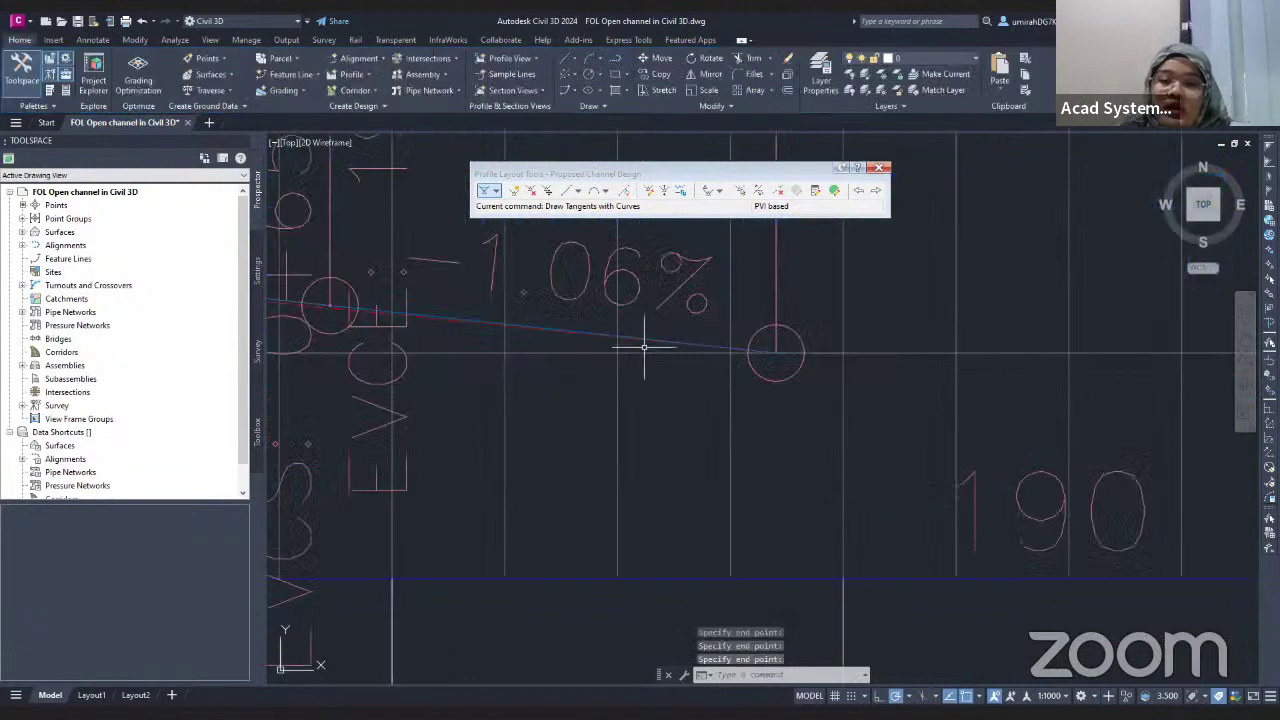
- Inspect the grades and curve labels along the drawn design profile and close the profile layout tools
scroll(651, 343, "down", 4)
middle_click_drag(660, 328, 798, 328)
middle_click_drag(300, 310, 560, 310)
mouse_move(280, 280)
middle_mouse_down()
mouse_move(491, 280)
mouse_move(449, 274)
mouse_move(409, 337)
mouse_move(405, 285)
middle_mouse_up()
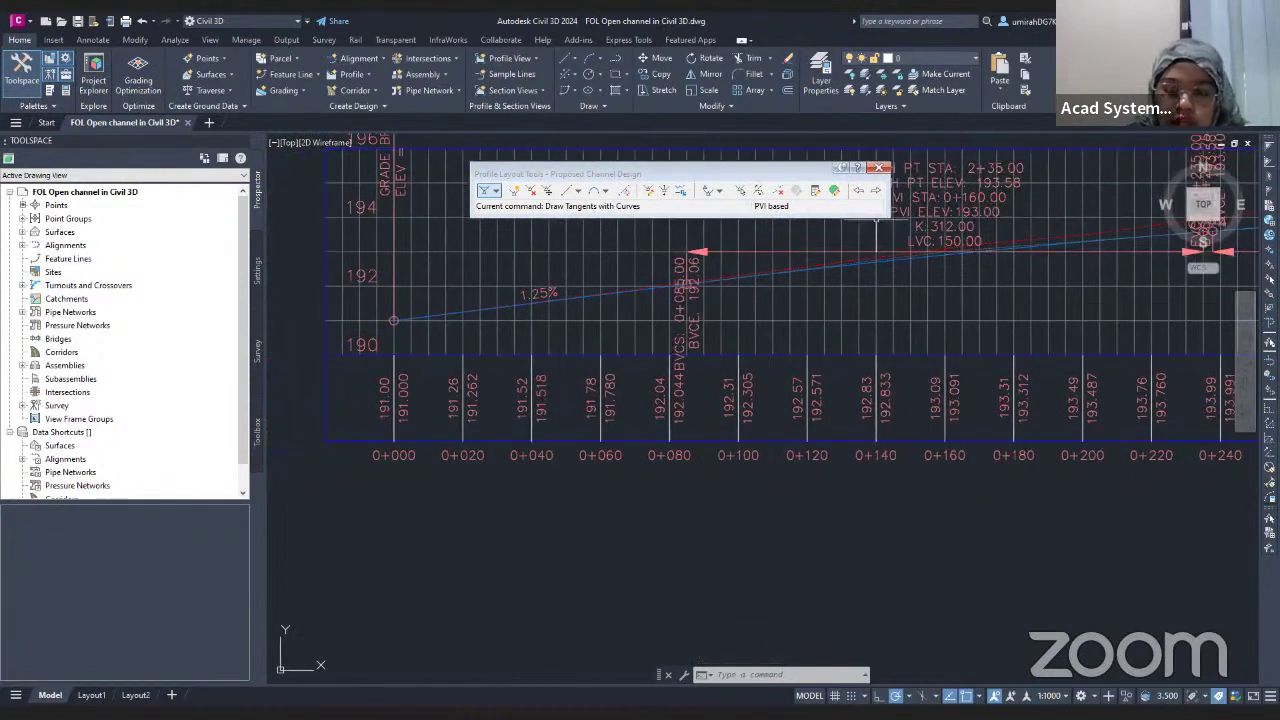
scroll(778, 356, "down", 2)
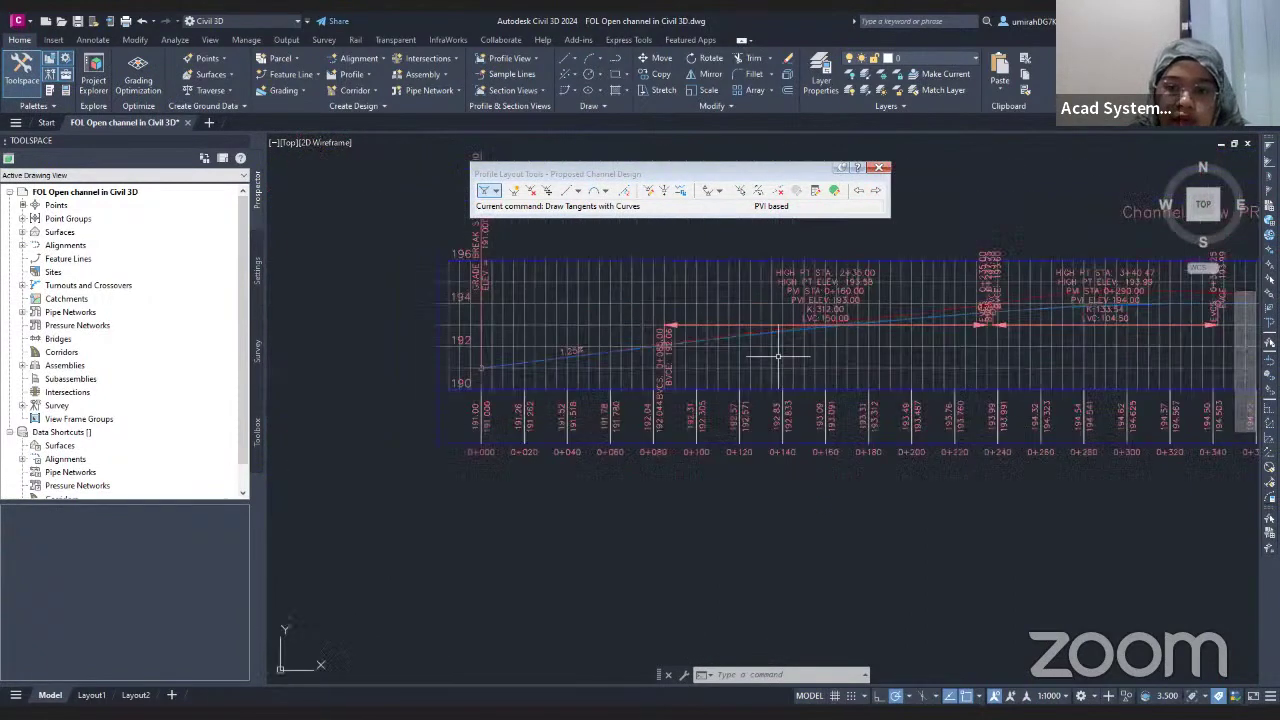
scroll(778, 356, "up", 1)
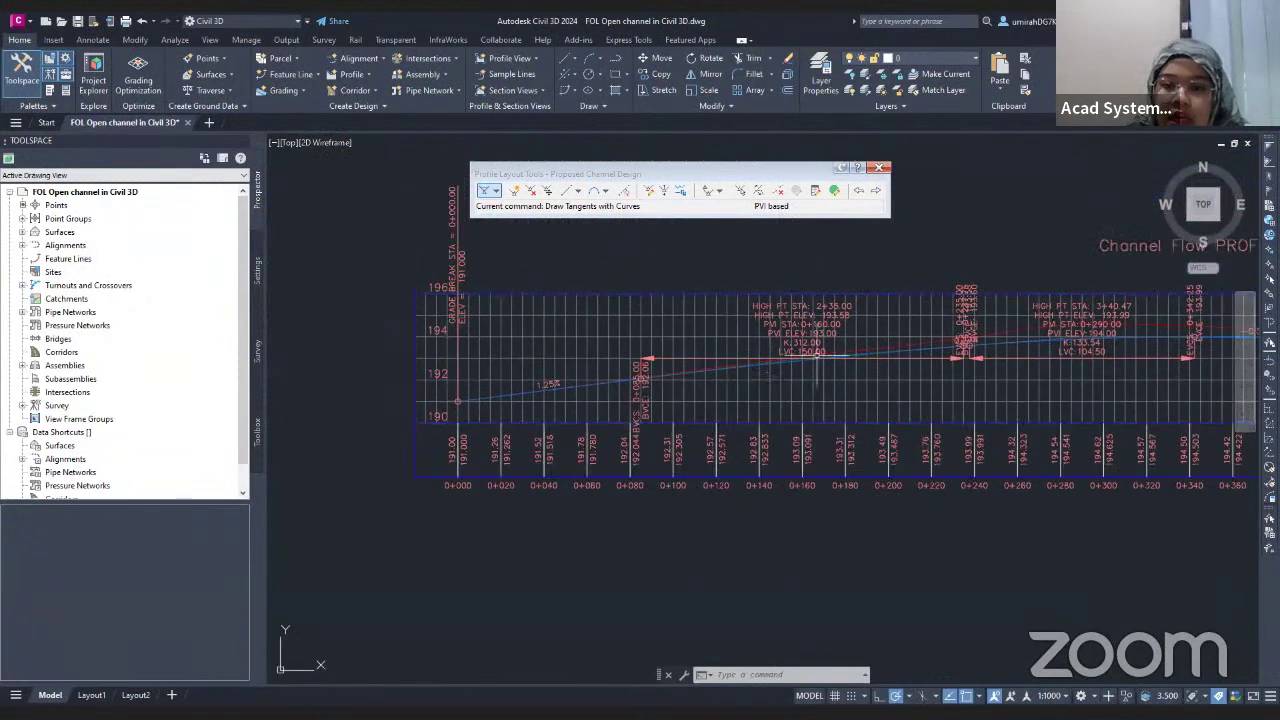
left_click(881, 170)
- Create an assembly named Channel A with the Basic style and place it in the empty area below the Channel Flow profile view
scroll(718, 290, "down", 4)
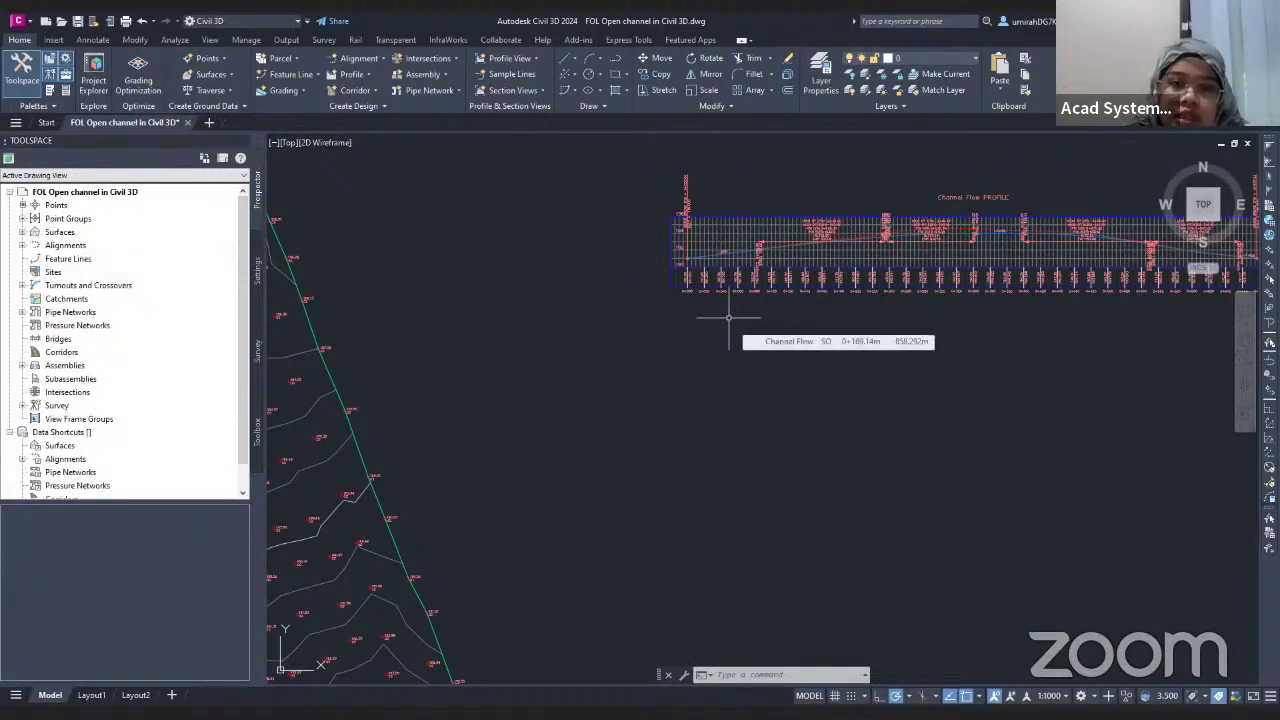
left_click(446, 76)
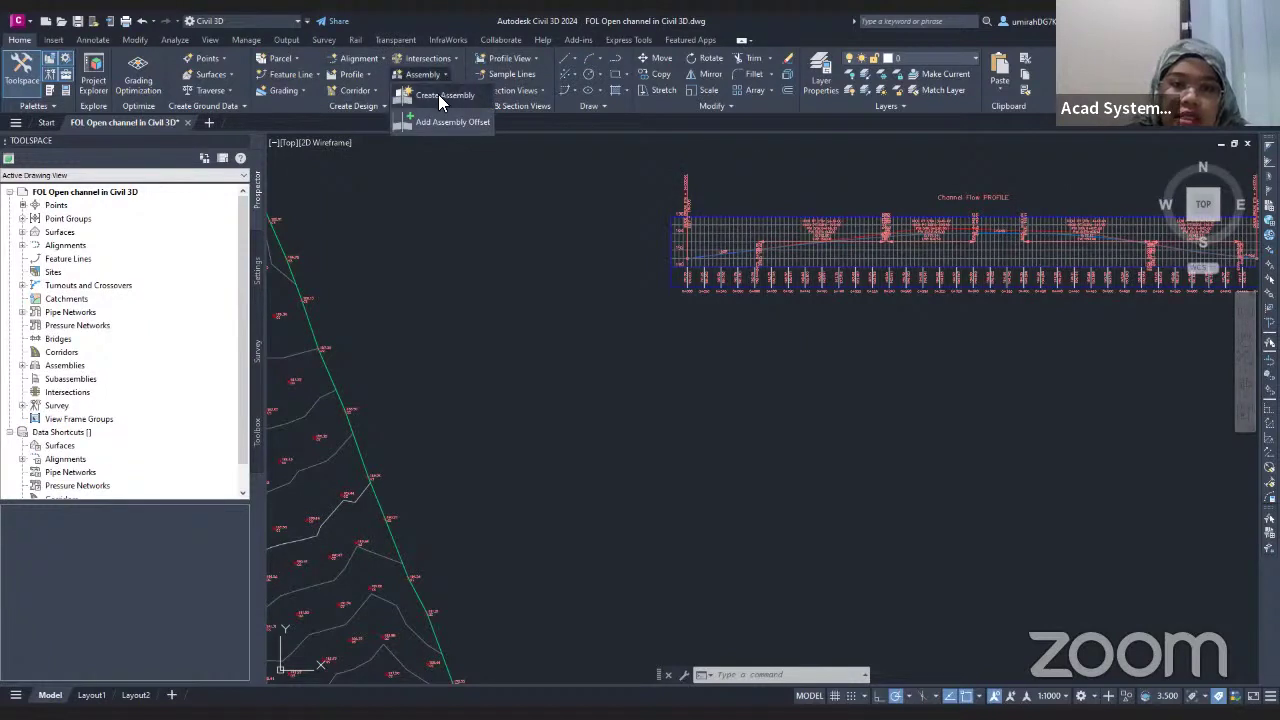
left_click(440, 97)
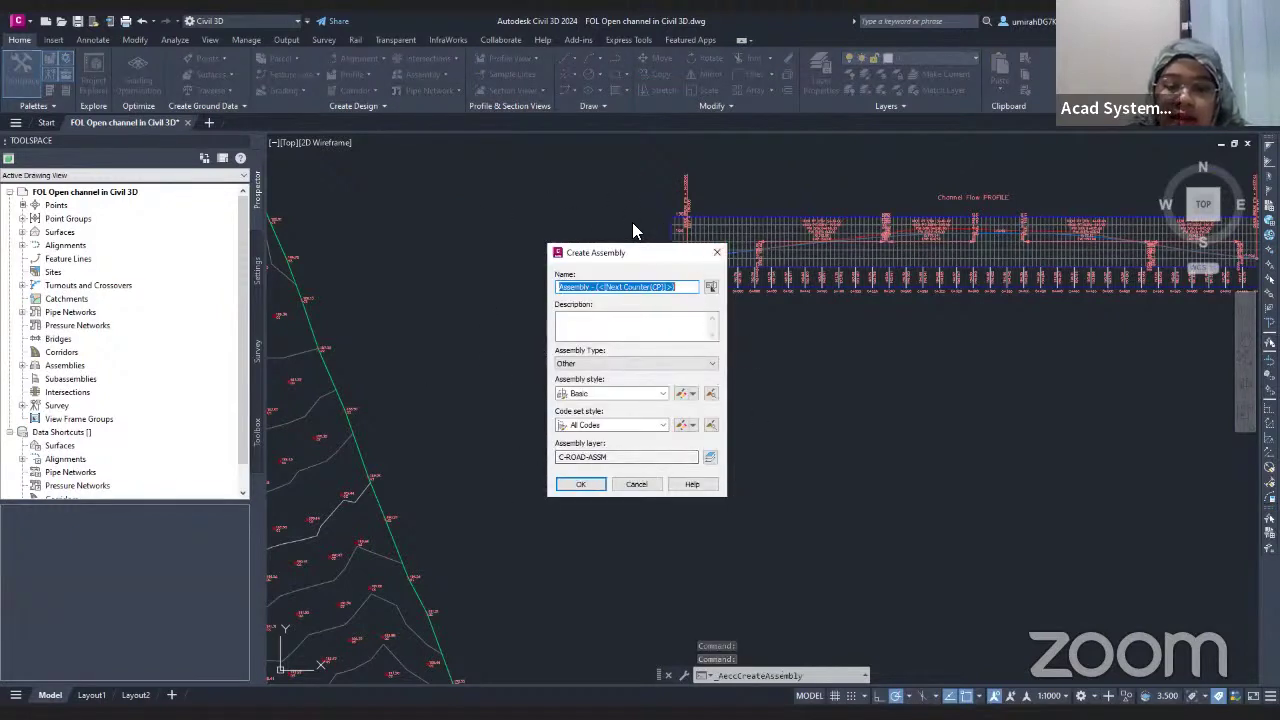
type("Cha")
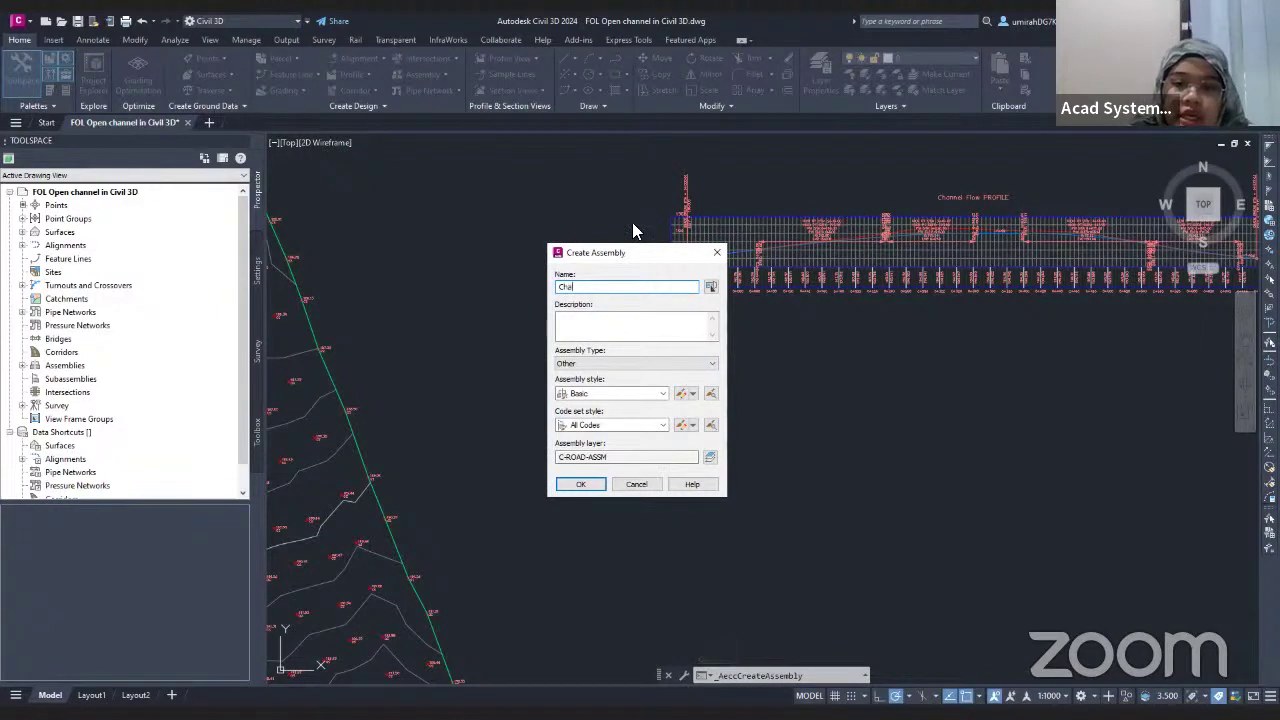
type("nnel A")
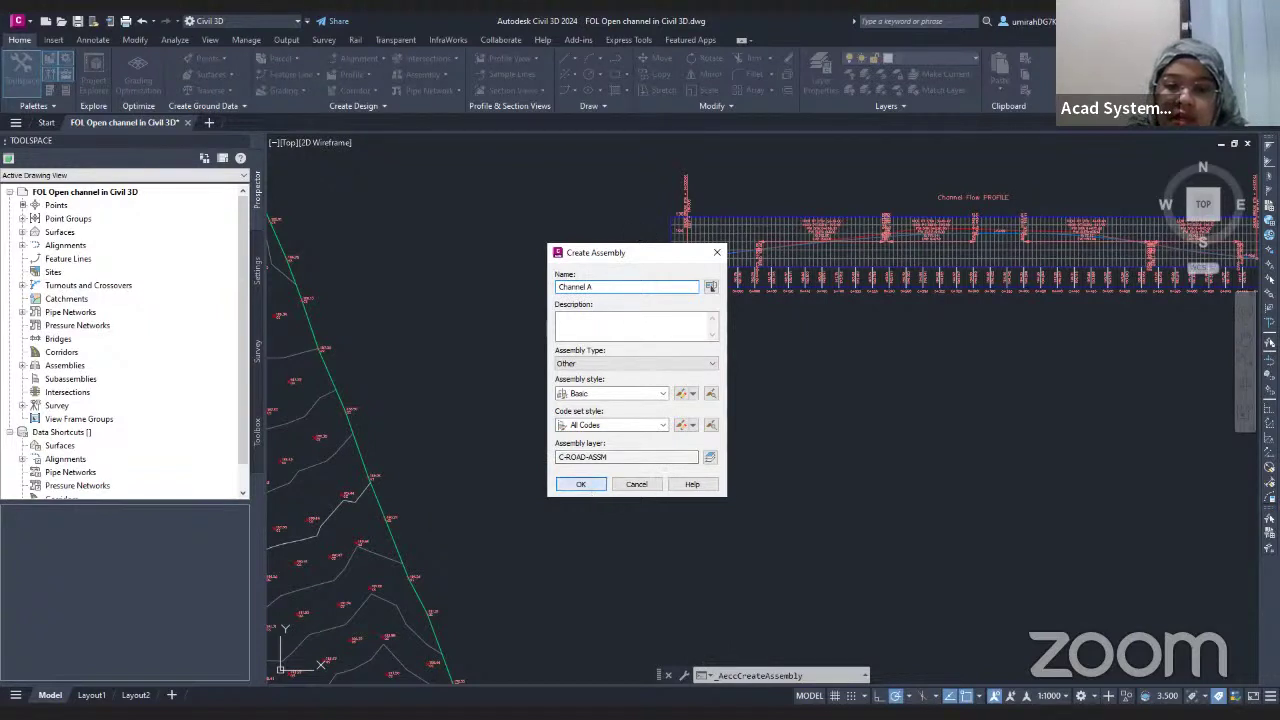
key("Return")
left_click(745, 400)
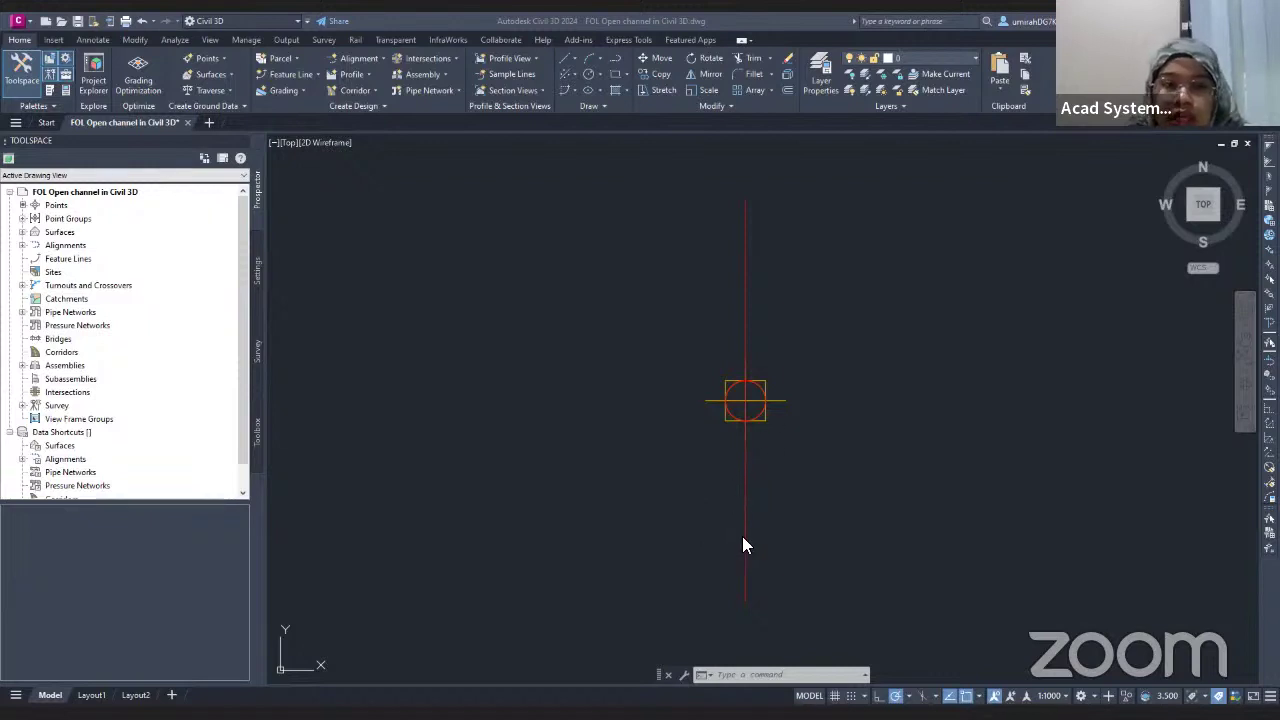
- Attach the Channel subassembly from the metric Trench Pipes subassemblies to the new assembly's marker point
left_click(48, 91)
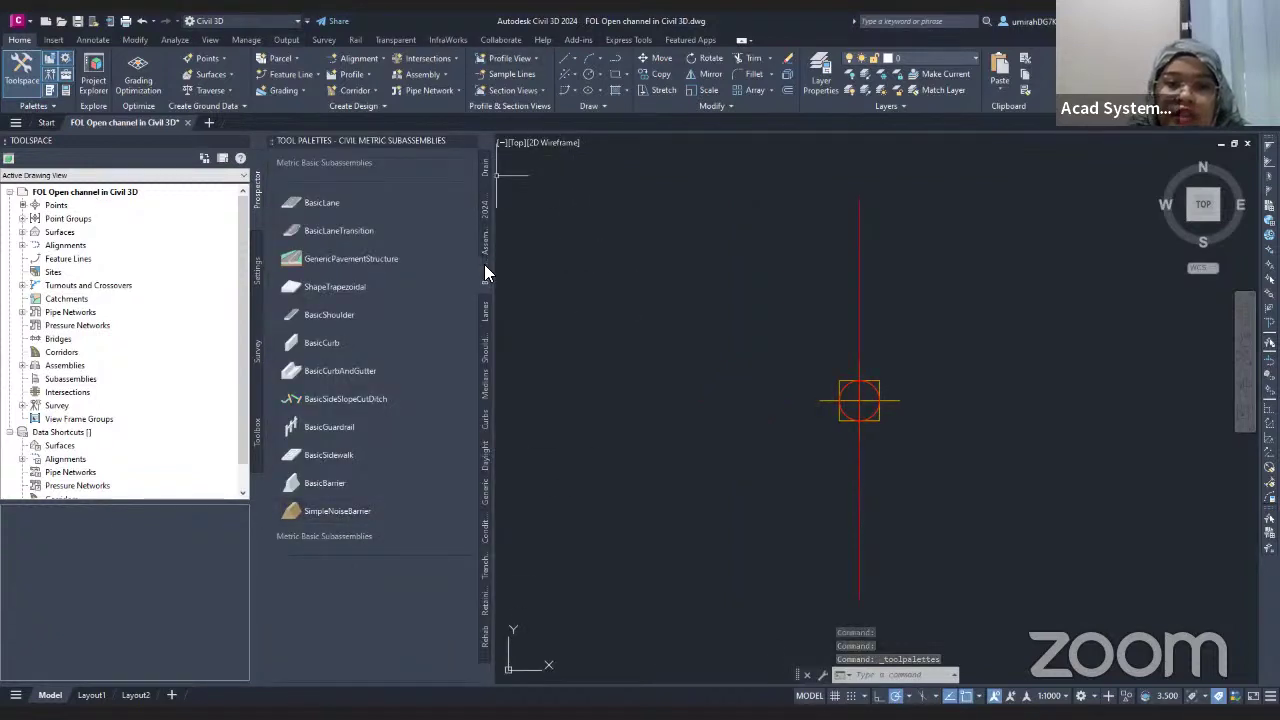
left_click(485, 314)
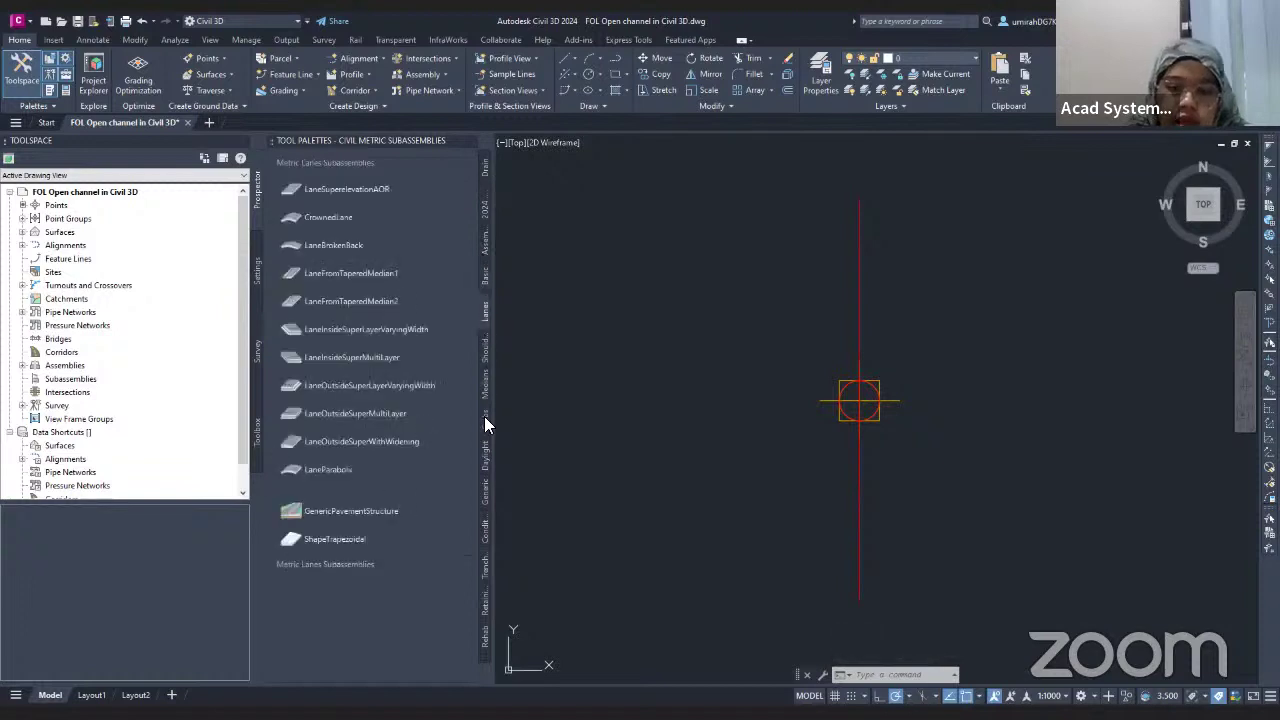
left_click(483, 455)
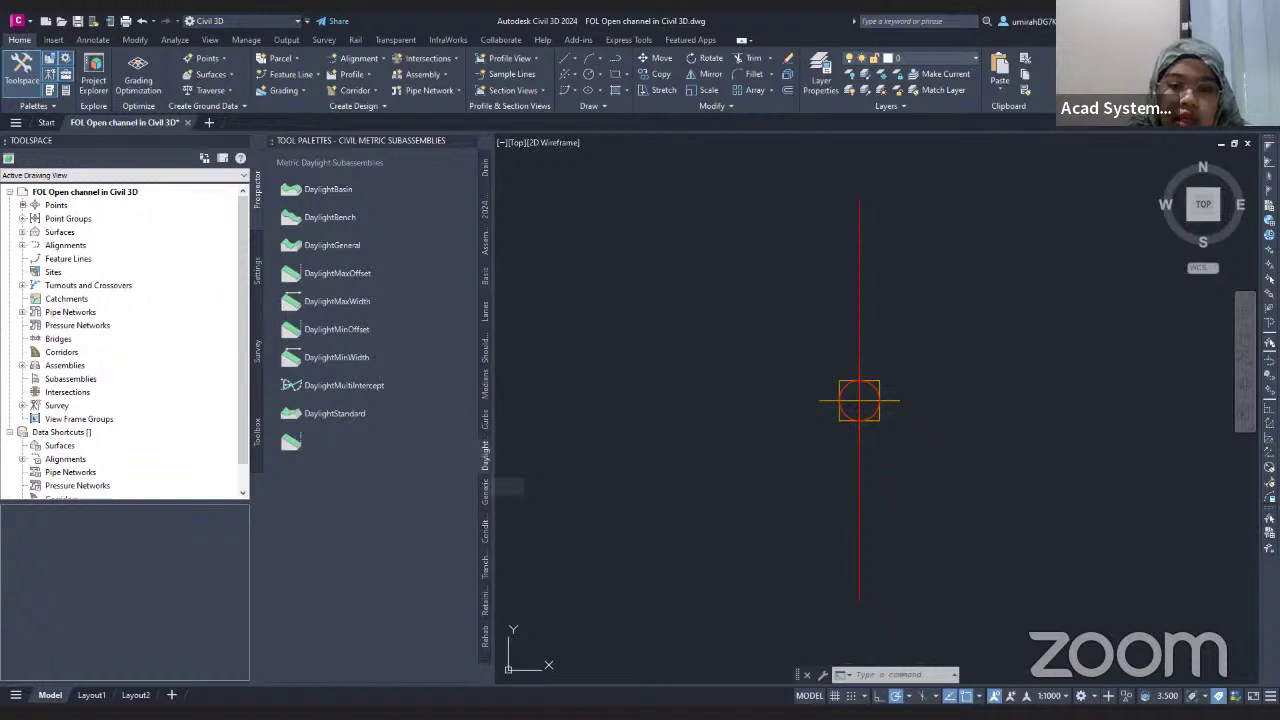
left_click(483, 568)
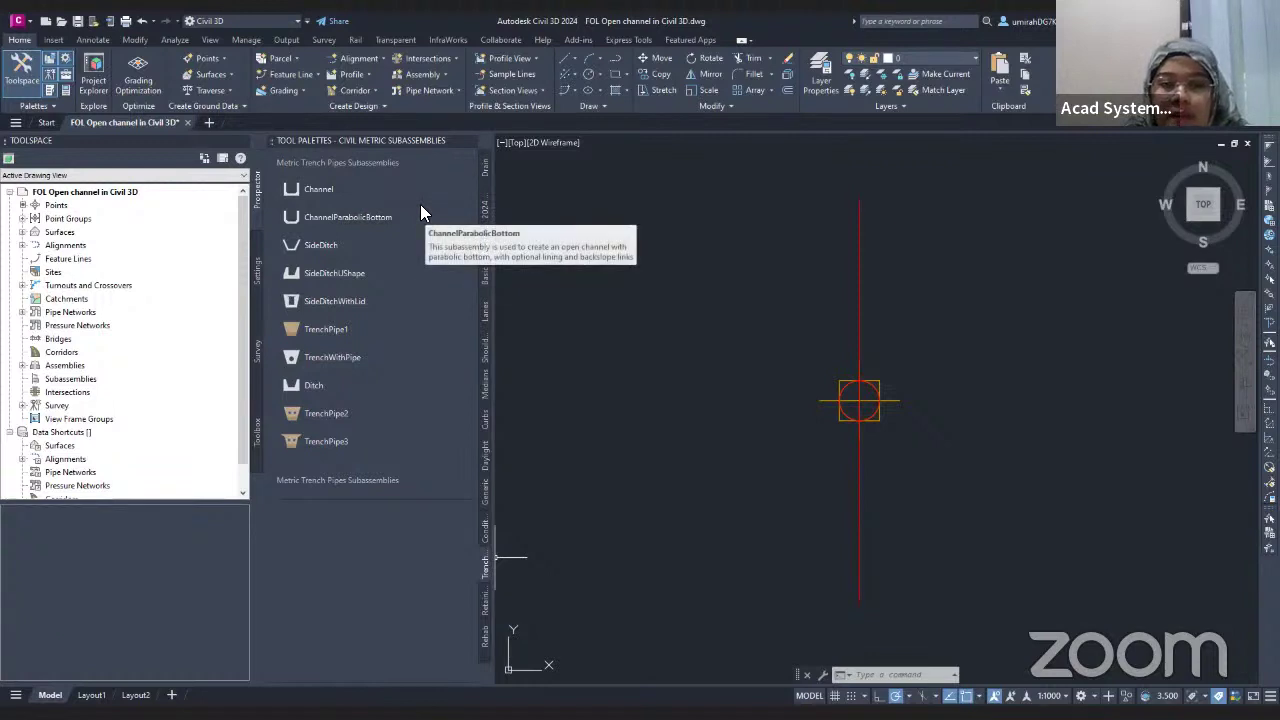
left_click(322, 192)
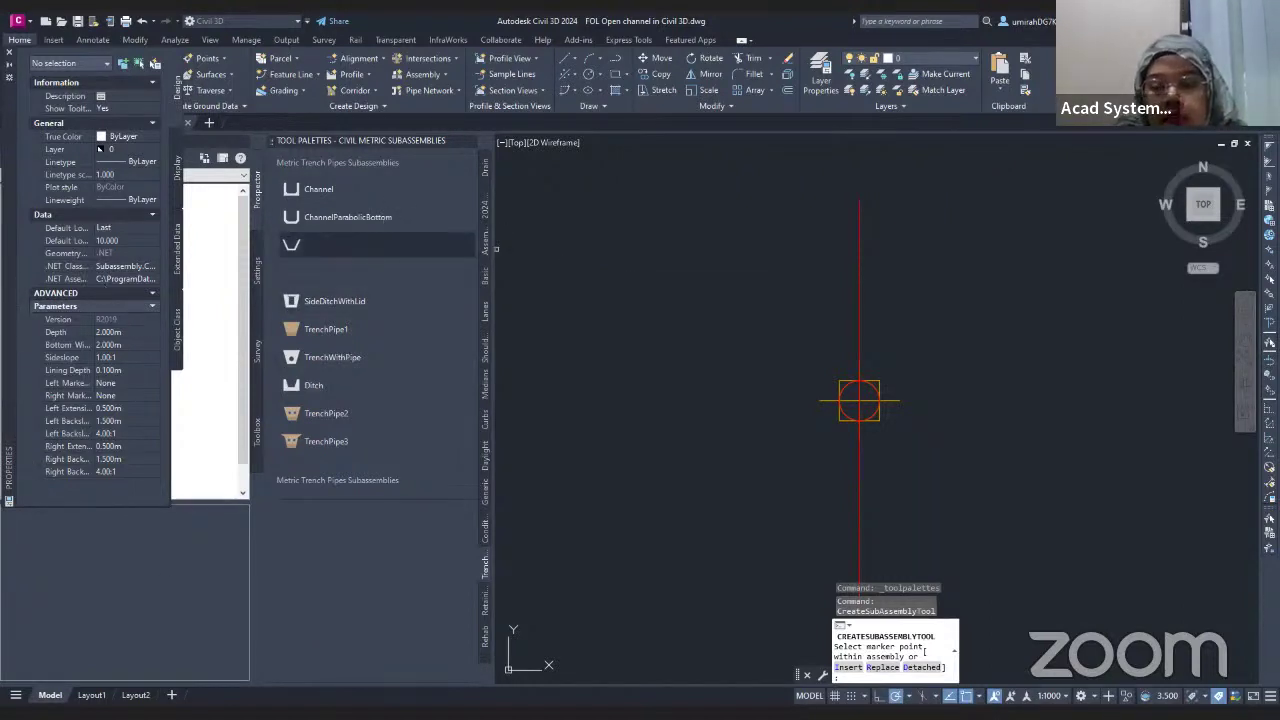
left_click(330, 189)
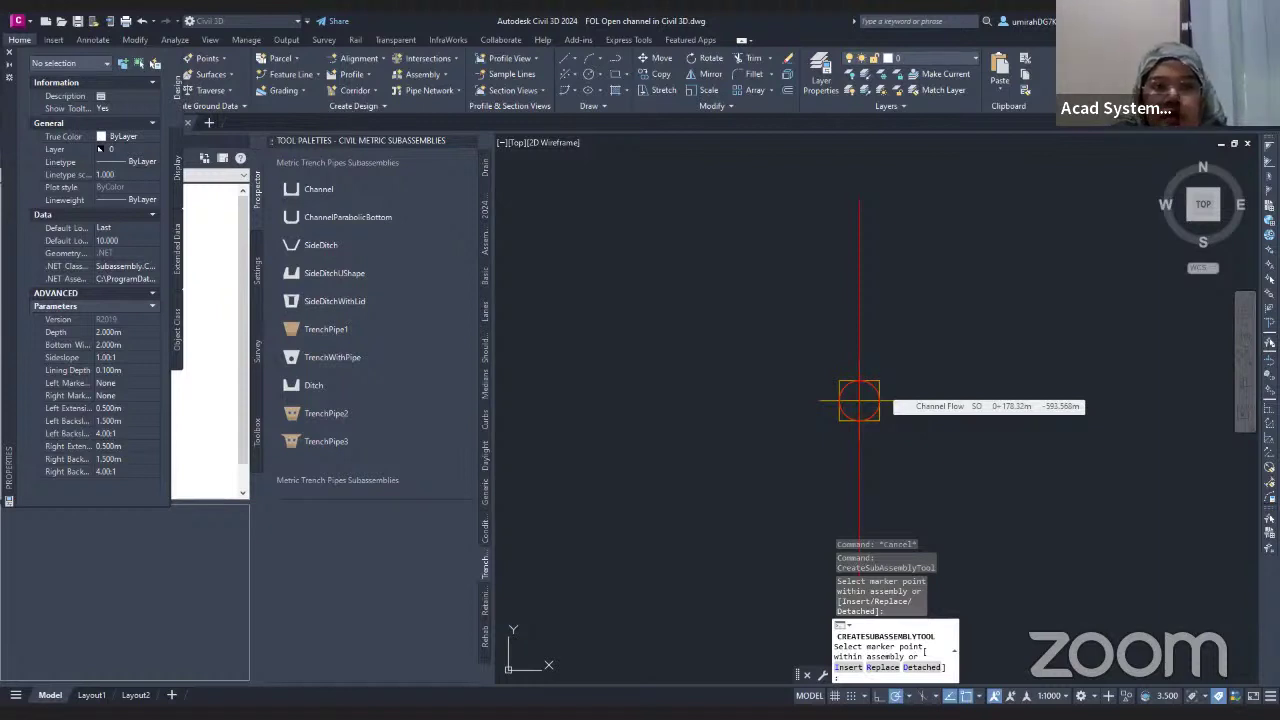
left_click(794, 315)
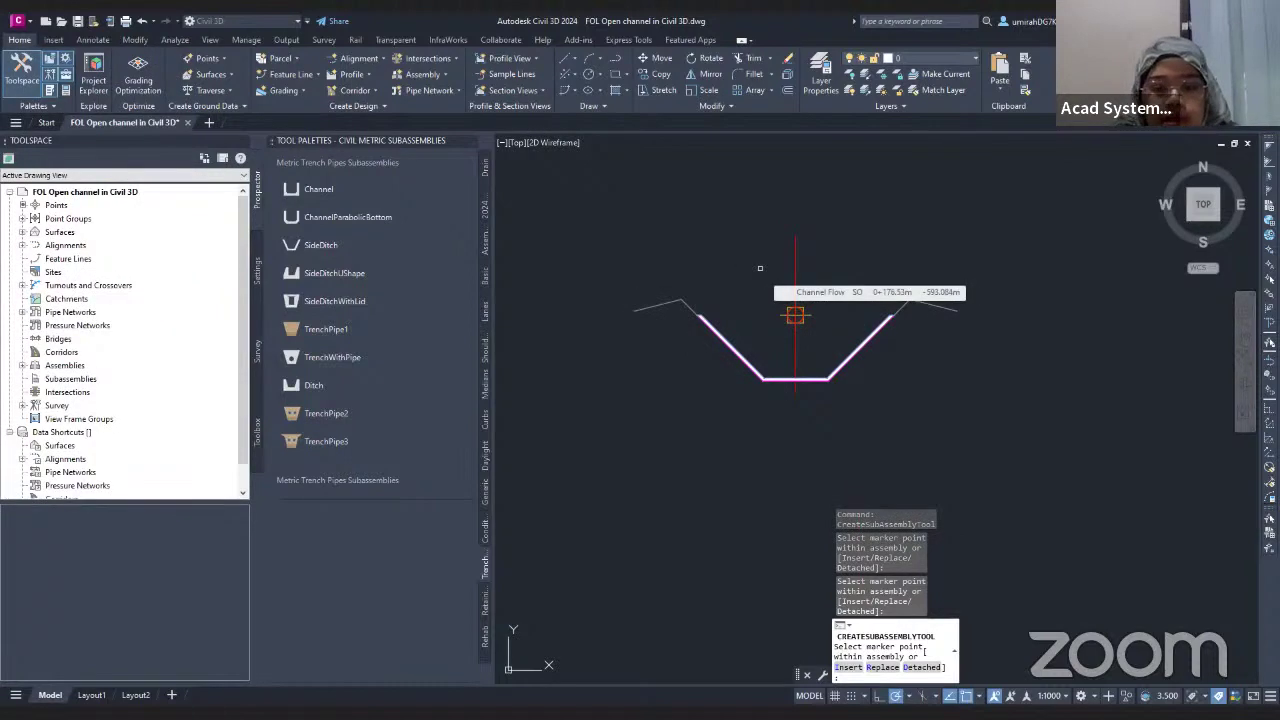
key("Escape")
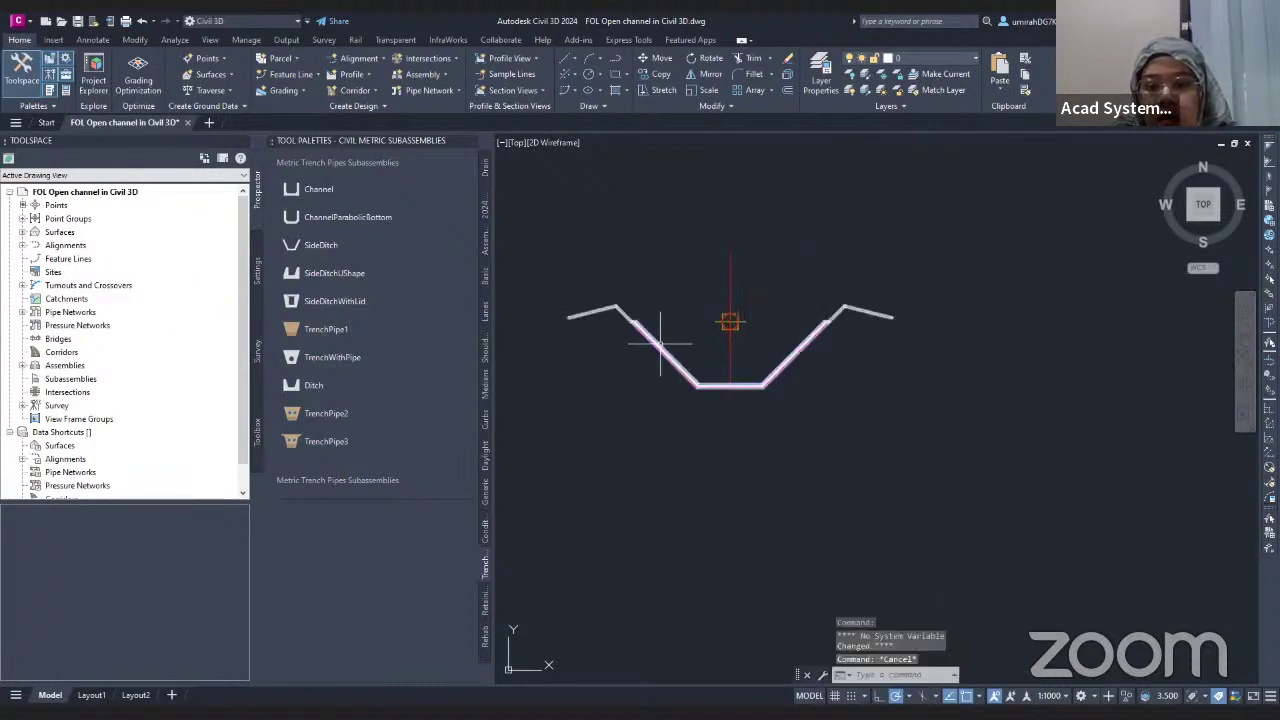
- Open the parameters of the placed Channel subassembly and set its depth to 0.85 m
left_click(663, 346)
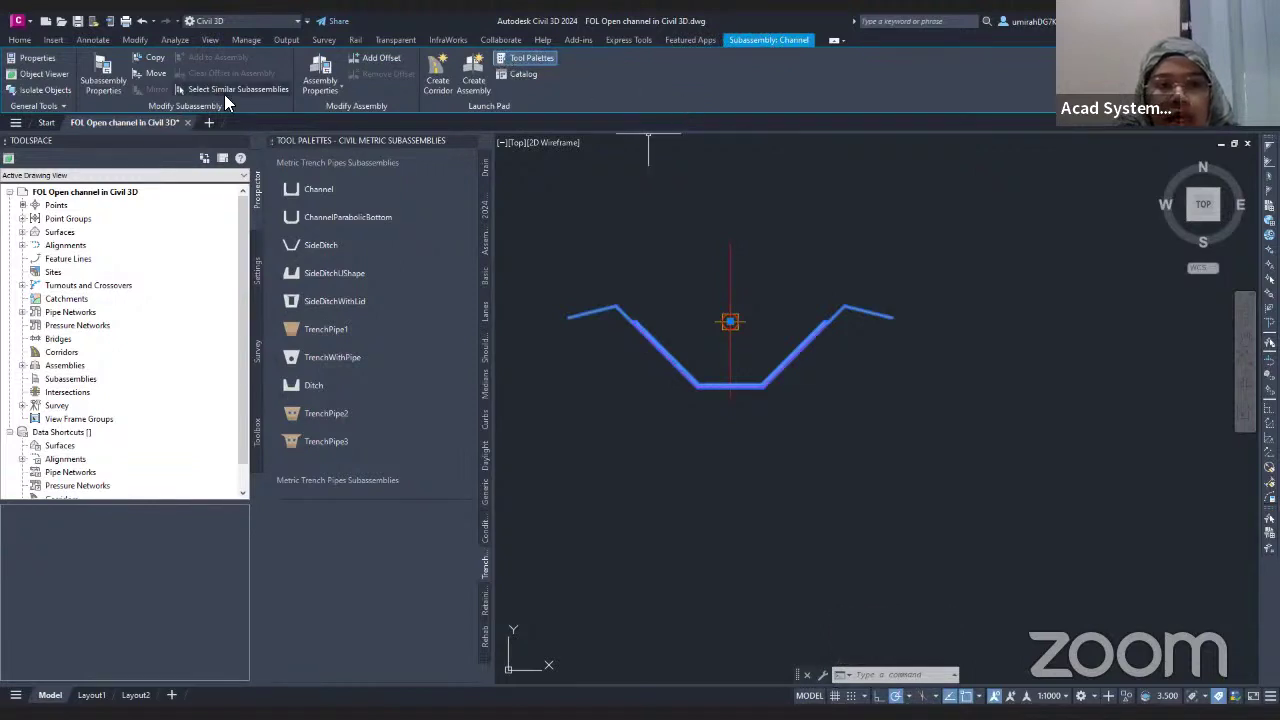
left_click(110, 66)
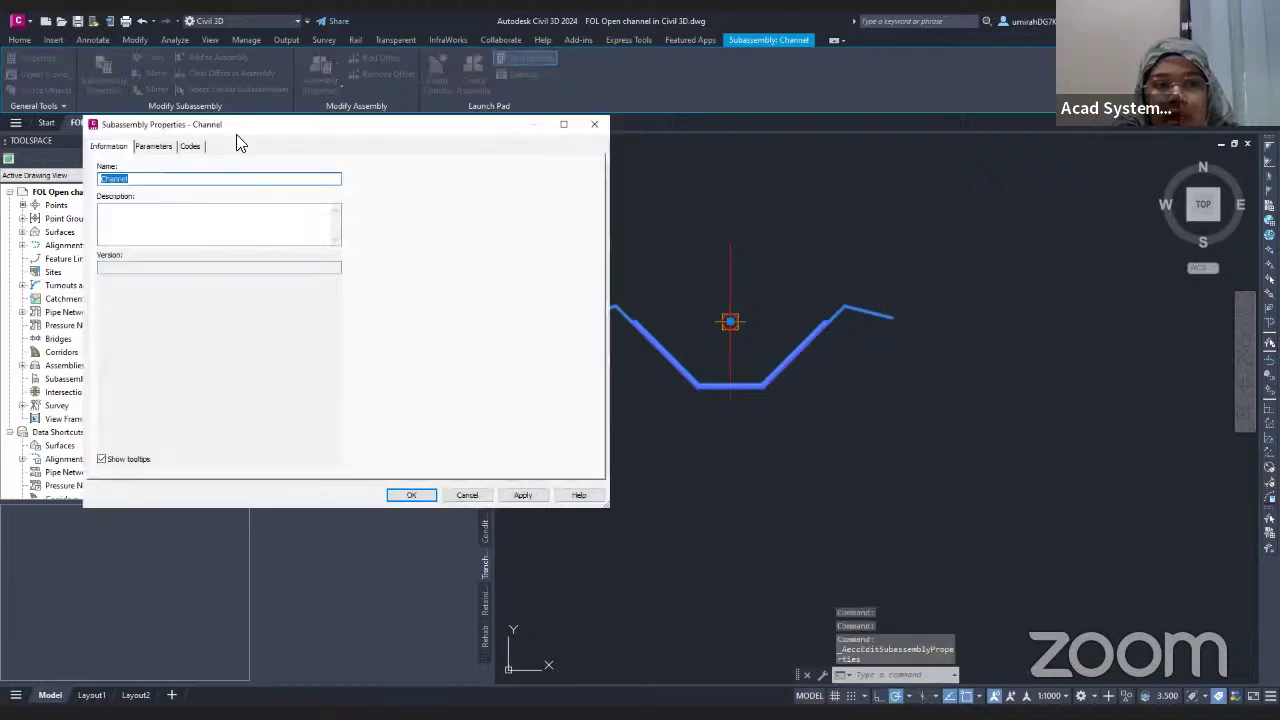
left_click_drag(243, 133, 552, 143)
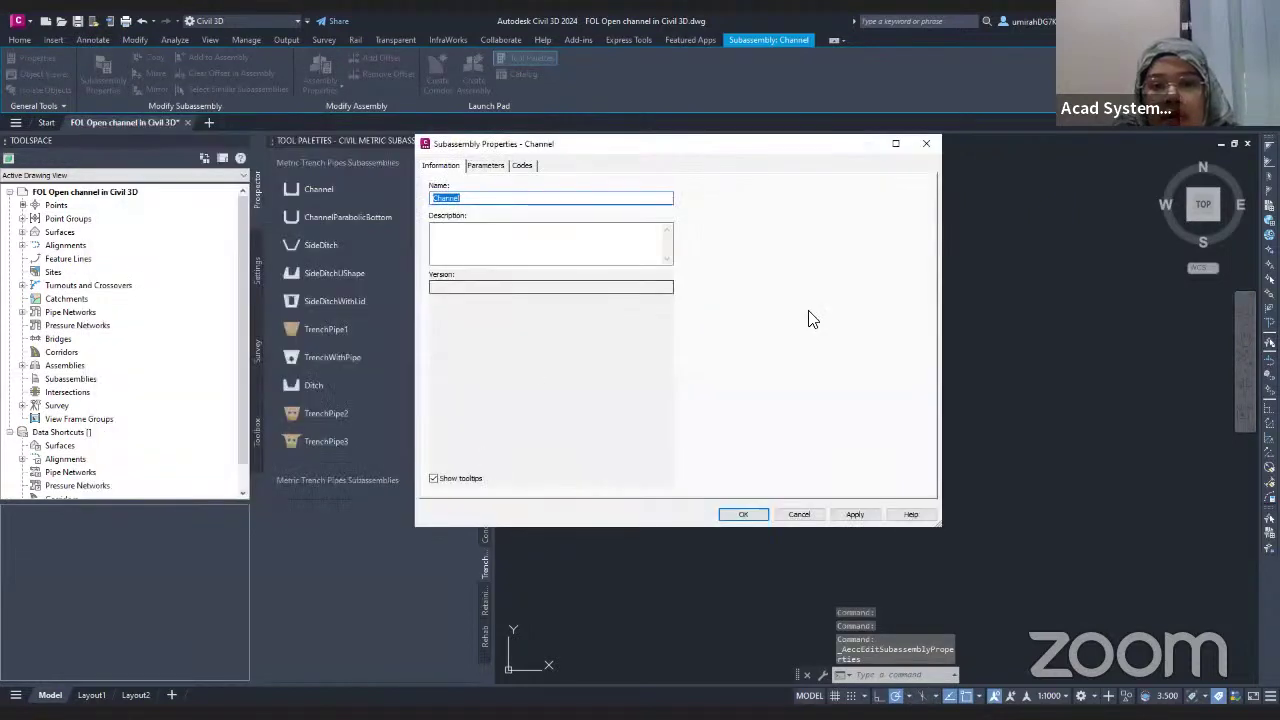
left_click(495, 168)
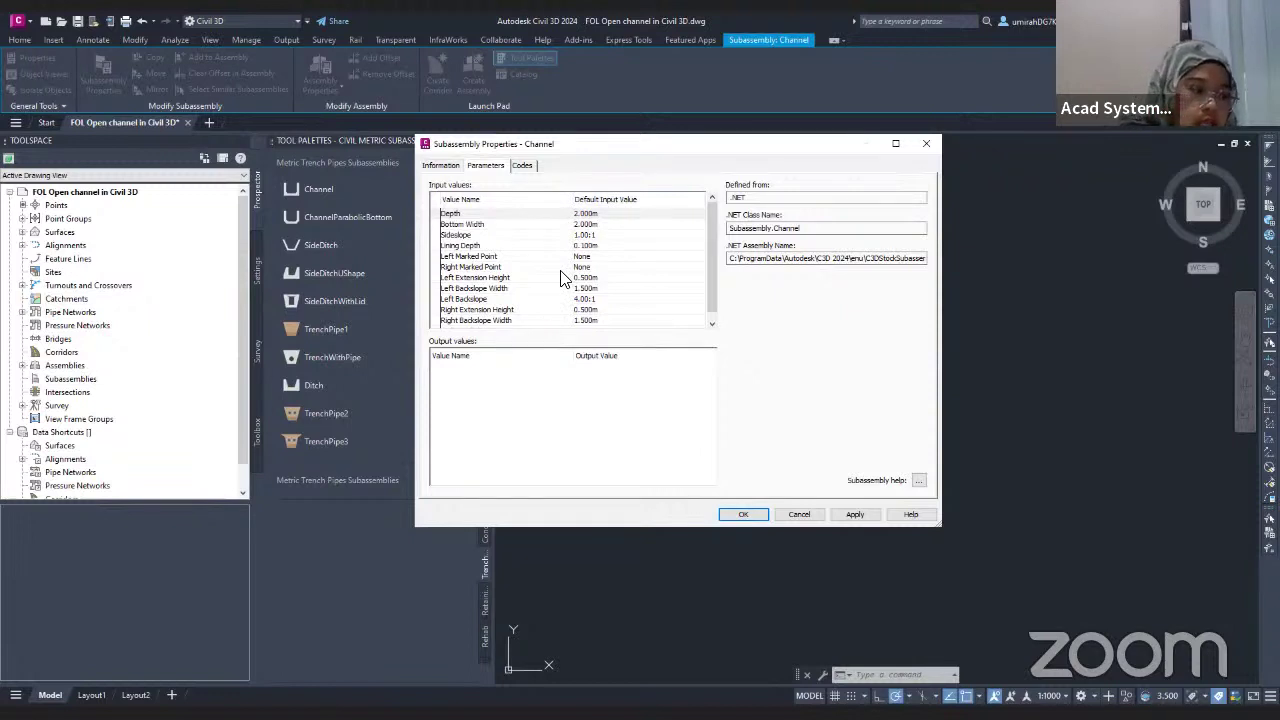
left_click(614, 213)
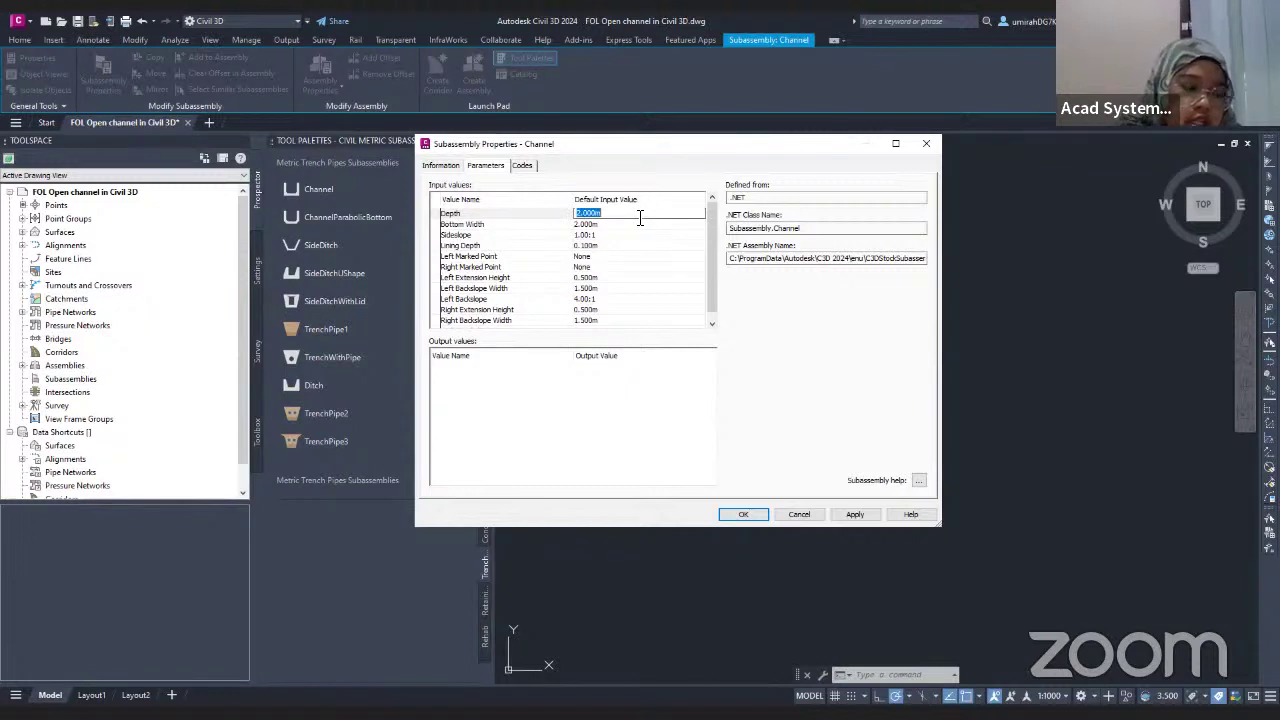
type("0.85")
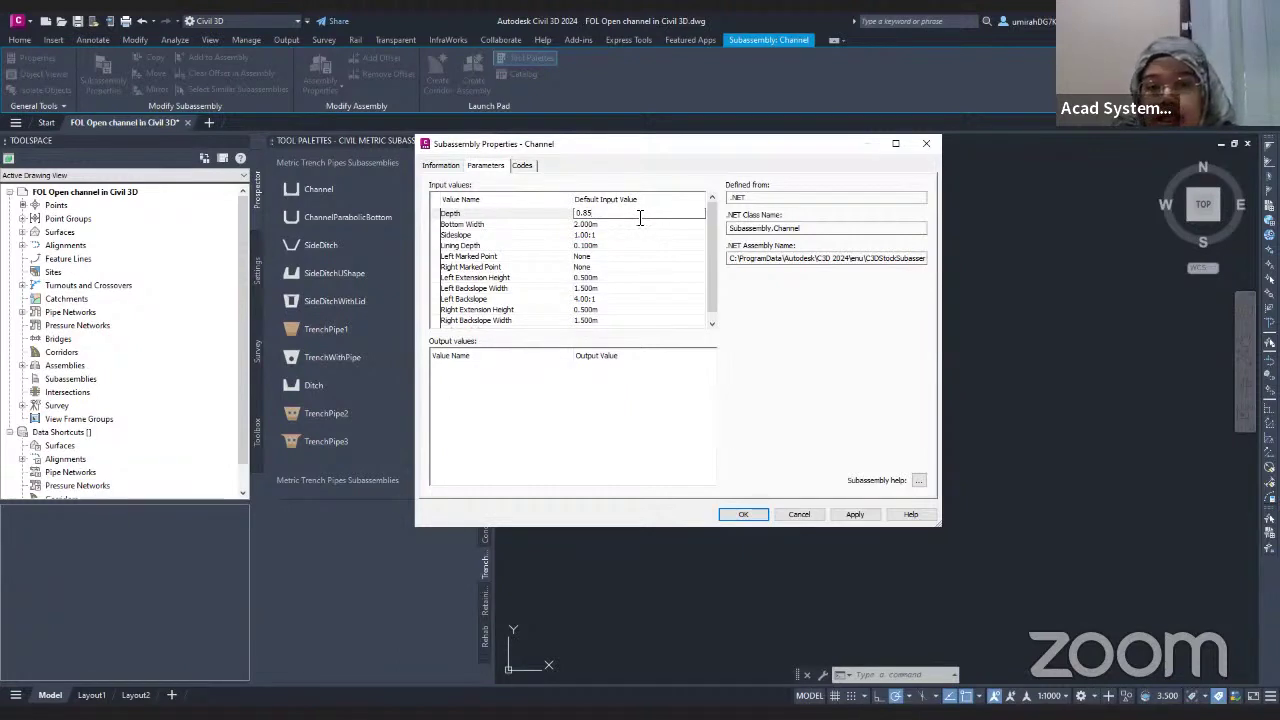
key("Return")
- Set the Channel subassembly's bottom width to 1.1 m
left_click(632, 234)
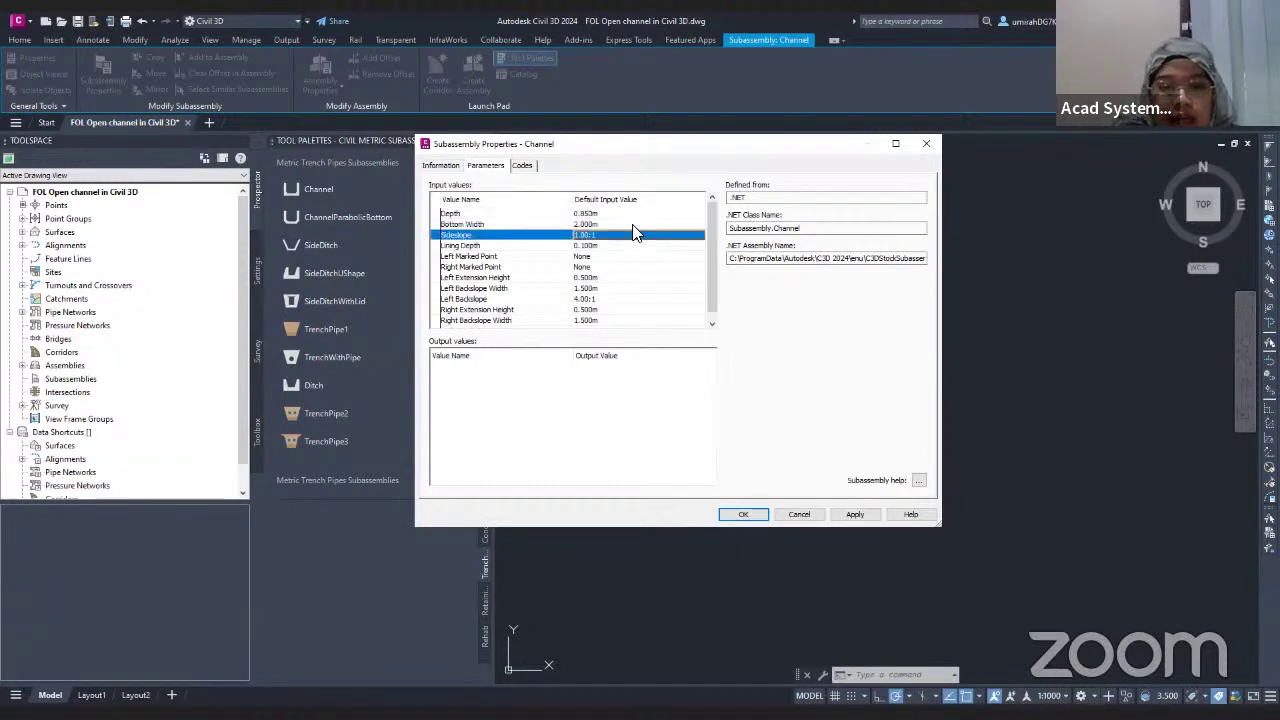
key("Up")
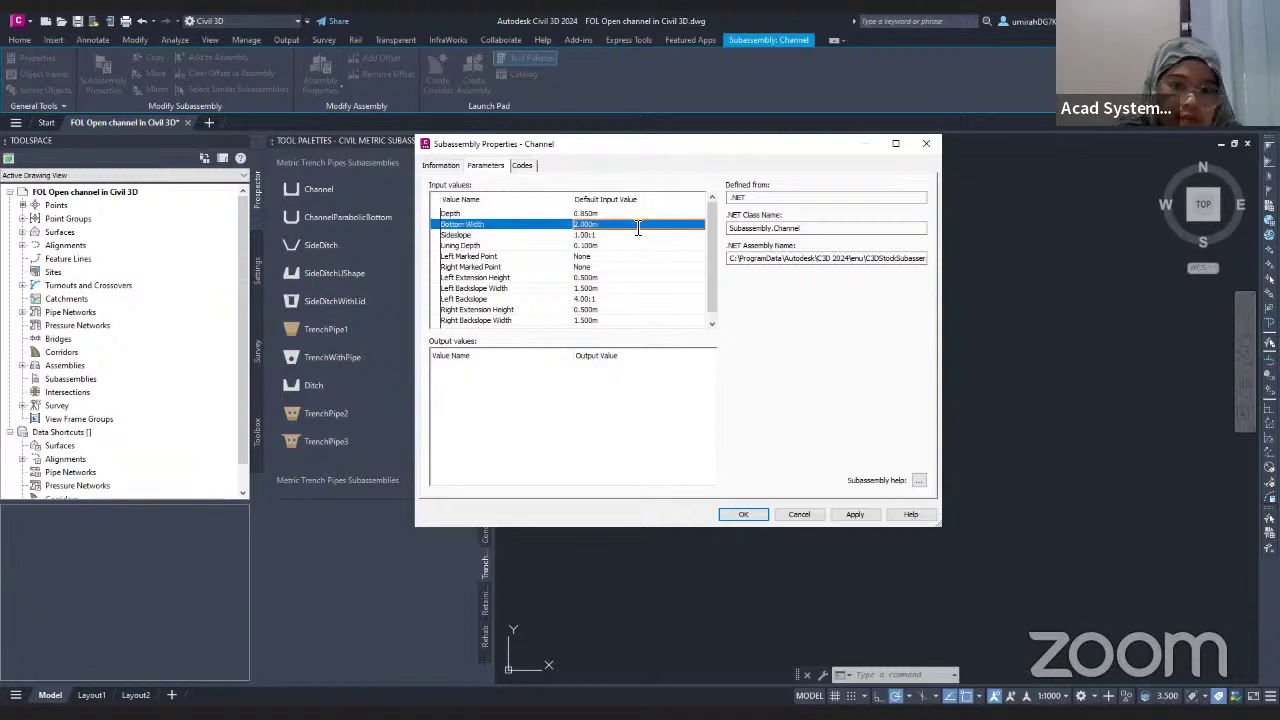
left_click(637, 226)
type("1")
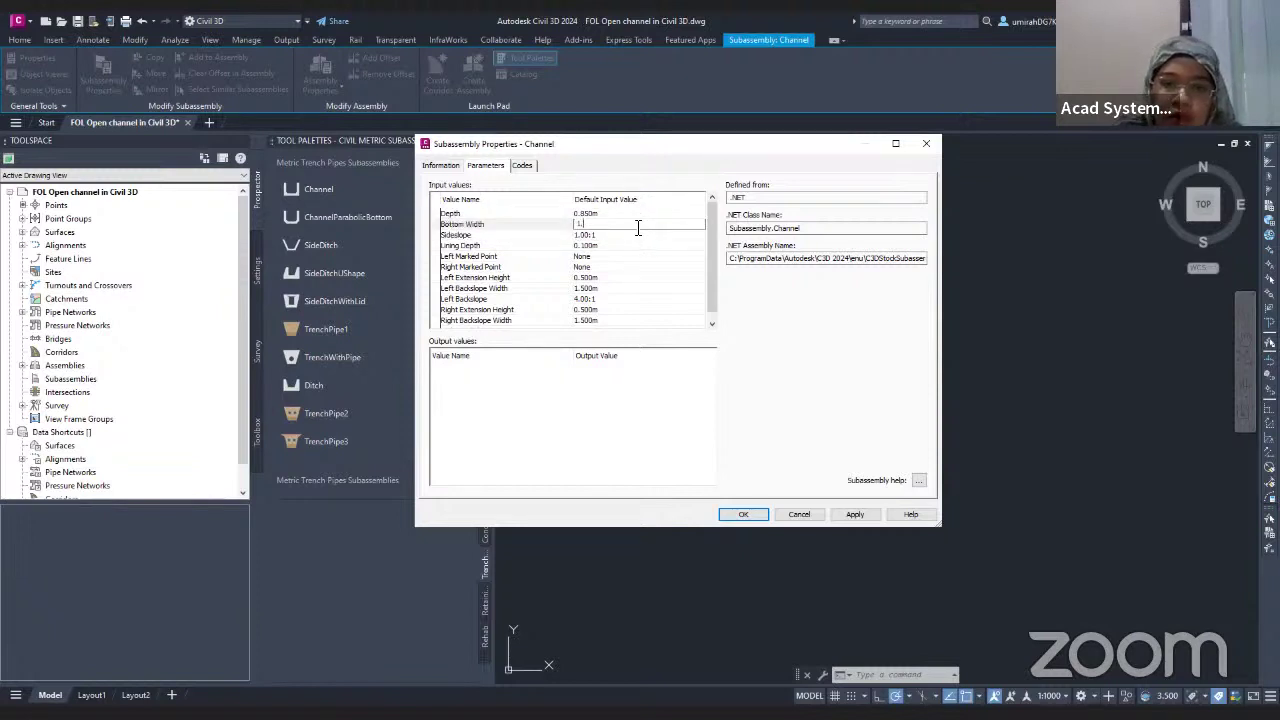
type(".1")
key("Return")
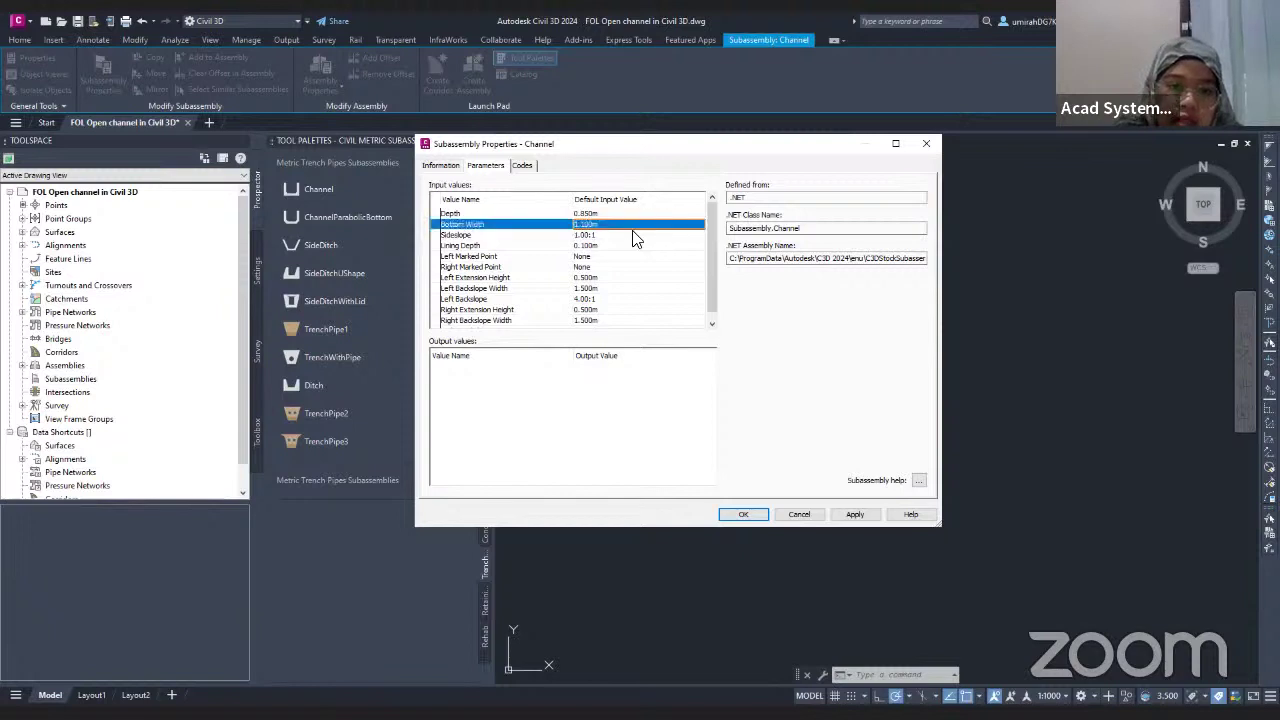
- Set the Channel subassembly's sideslope to 0 for vertical walls
left_click(632, 236)
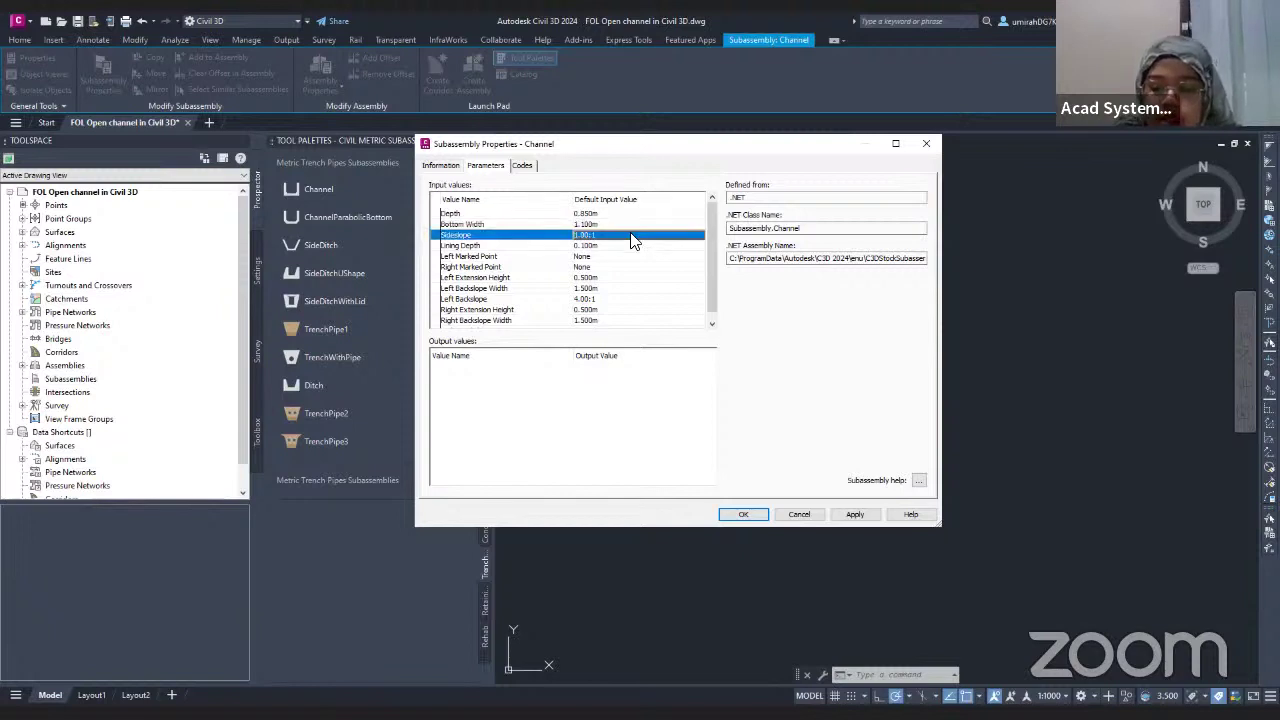
key("Up")
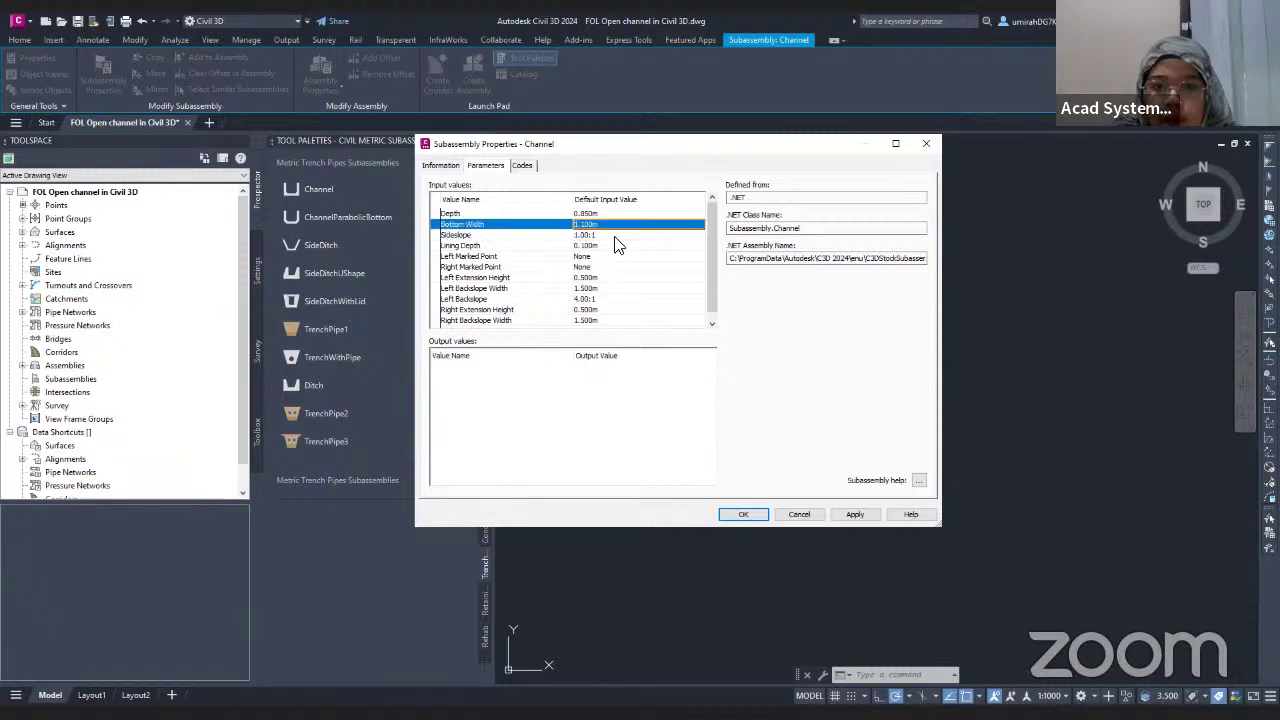
left_click(615, 237)
type("0")
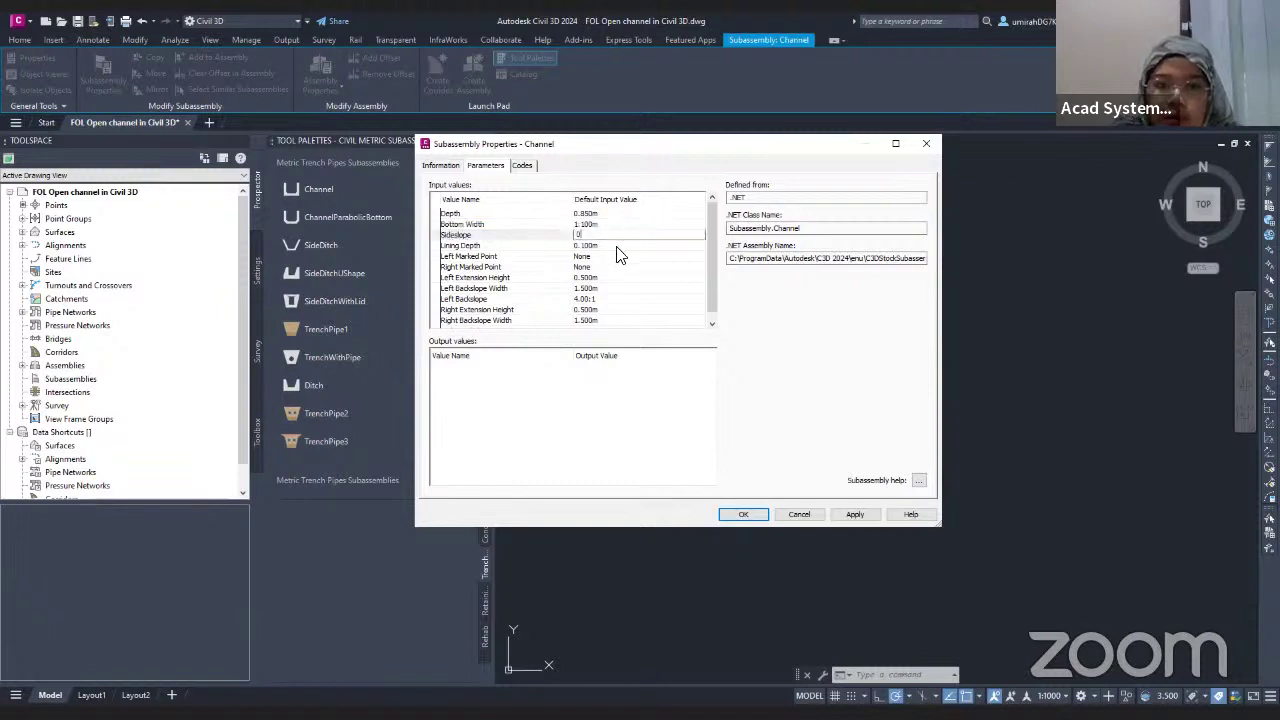
- Set the Channel subassembly's lining depth to 0.15 m
left_click(617, 247)
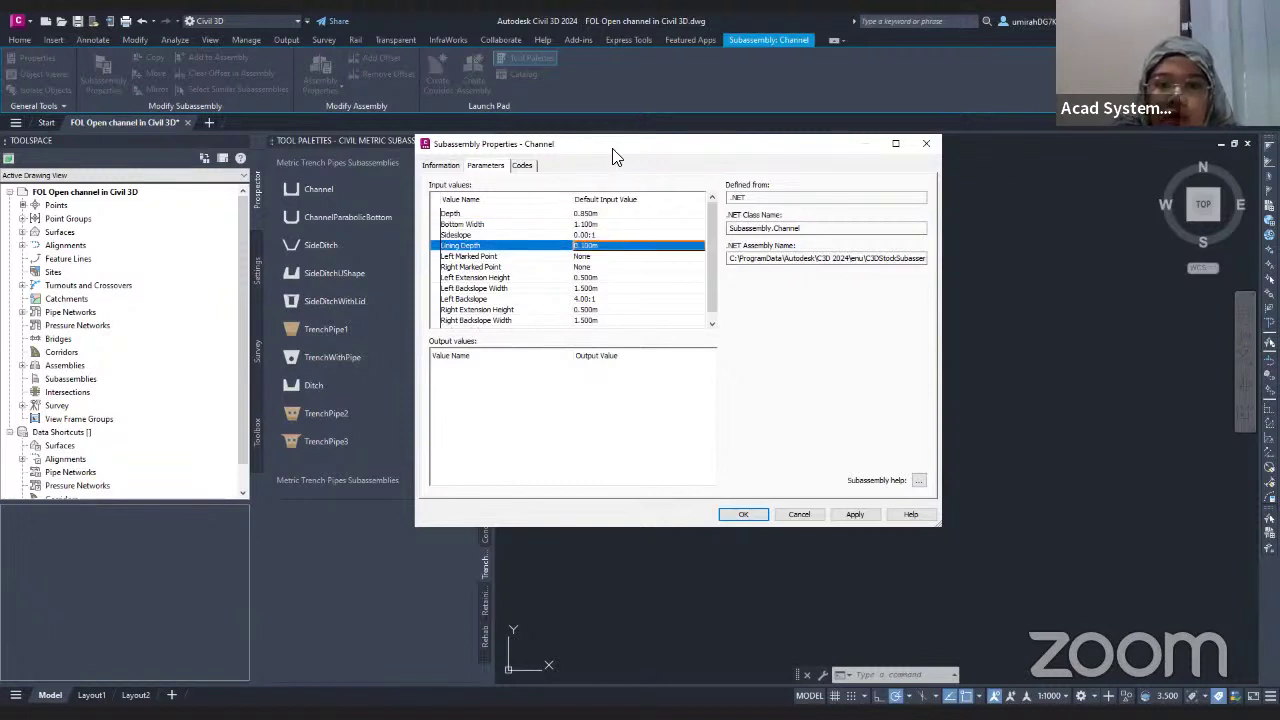
left_click_drag(615, 155, 483, 167)
left_click(466, 259)
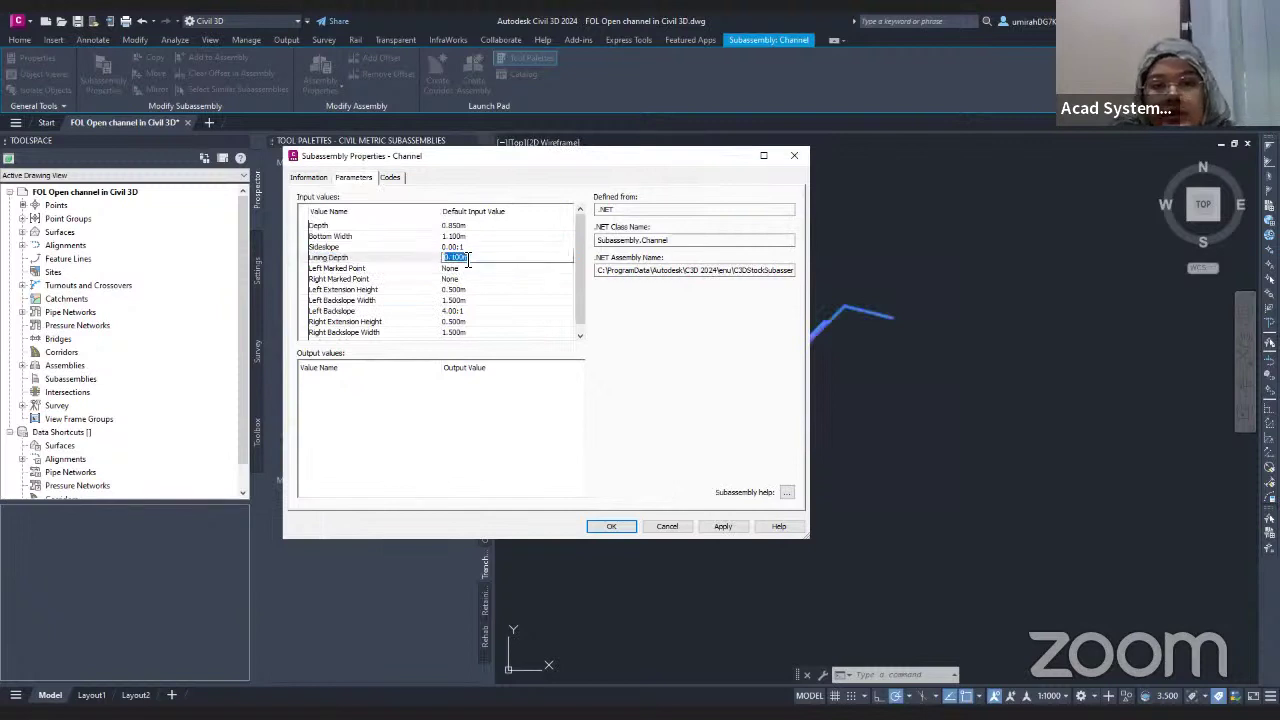
type("0.15")
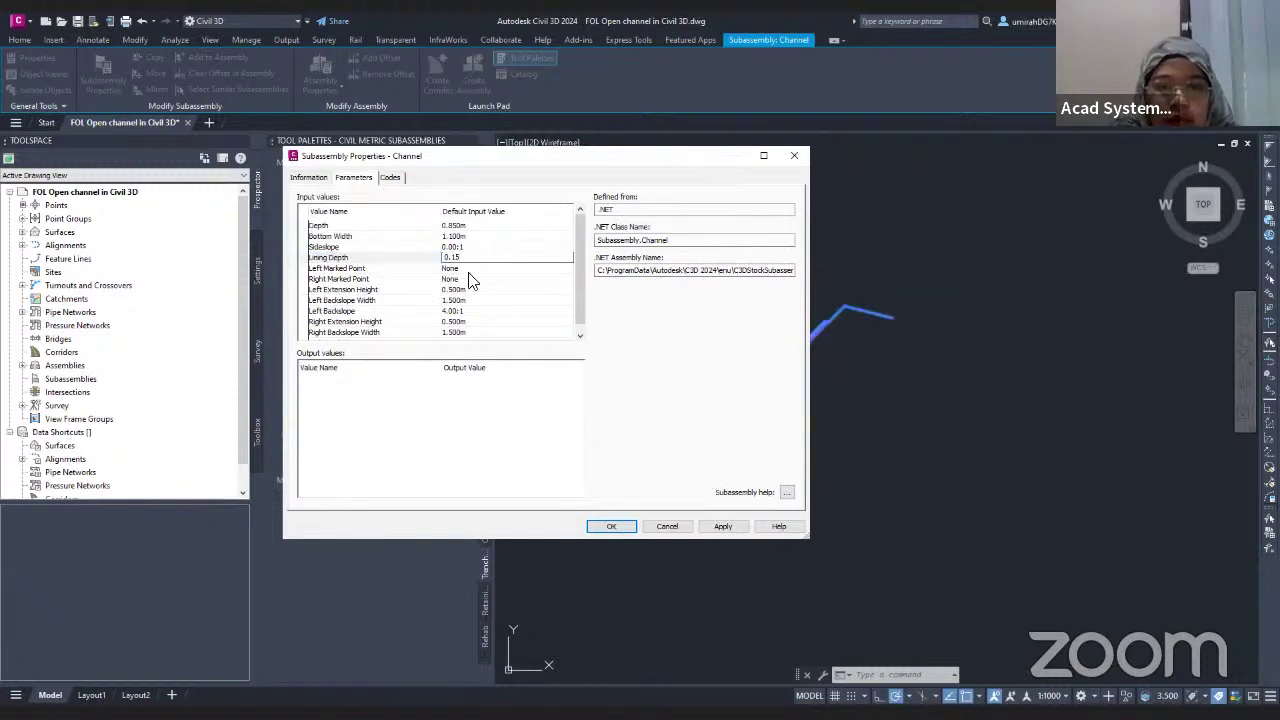
left_click(470, 279)
- Set the Channel subassembly's left extension height to 0.15 m
left_click(469, 291)
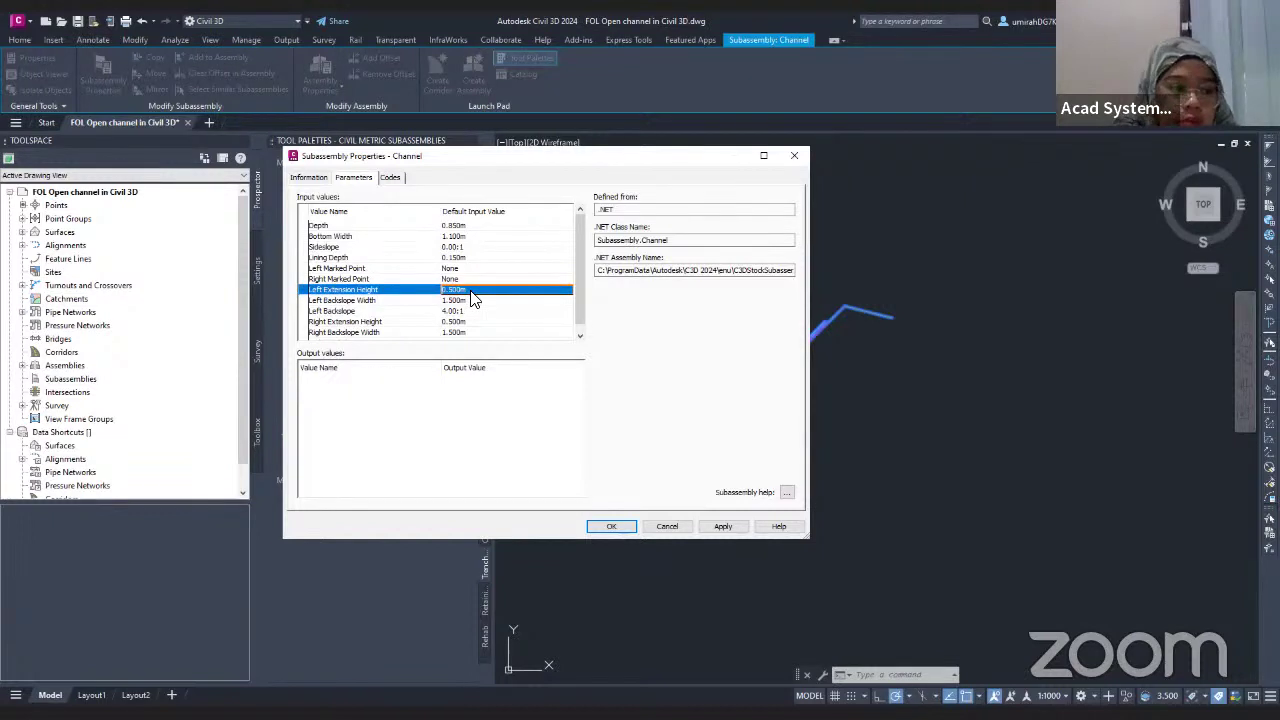
left_click(472, 291)
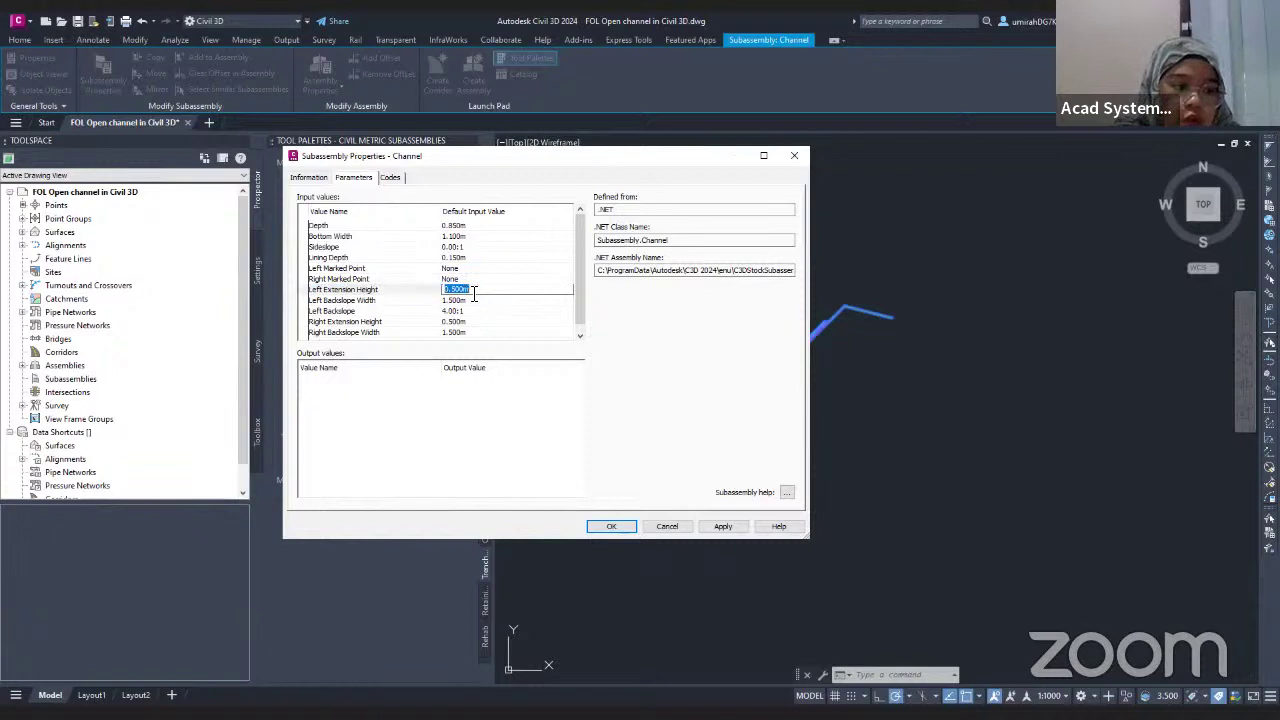
type("0.1")
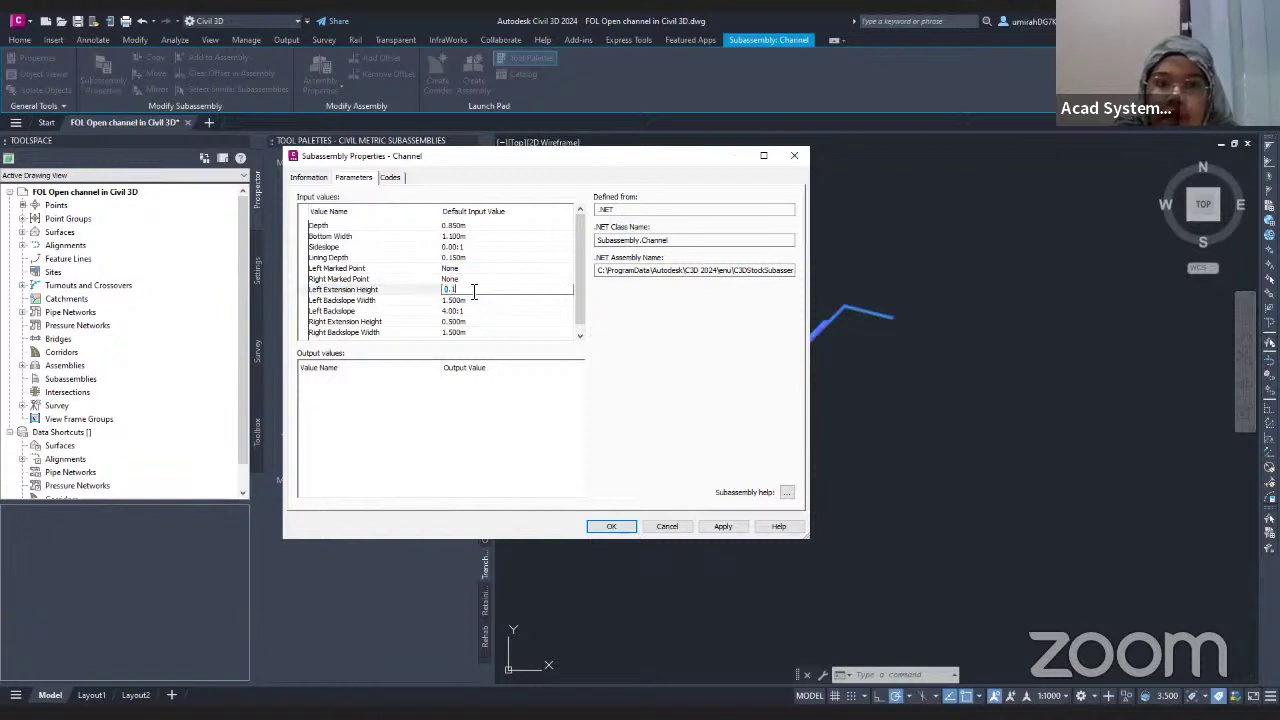
key("Return")
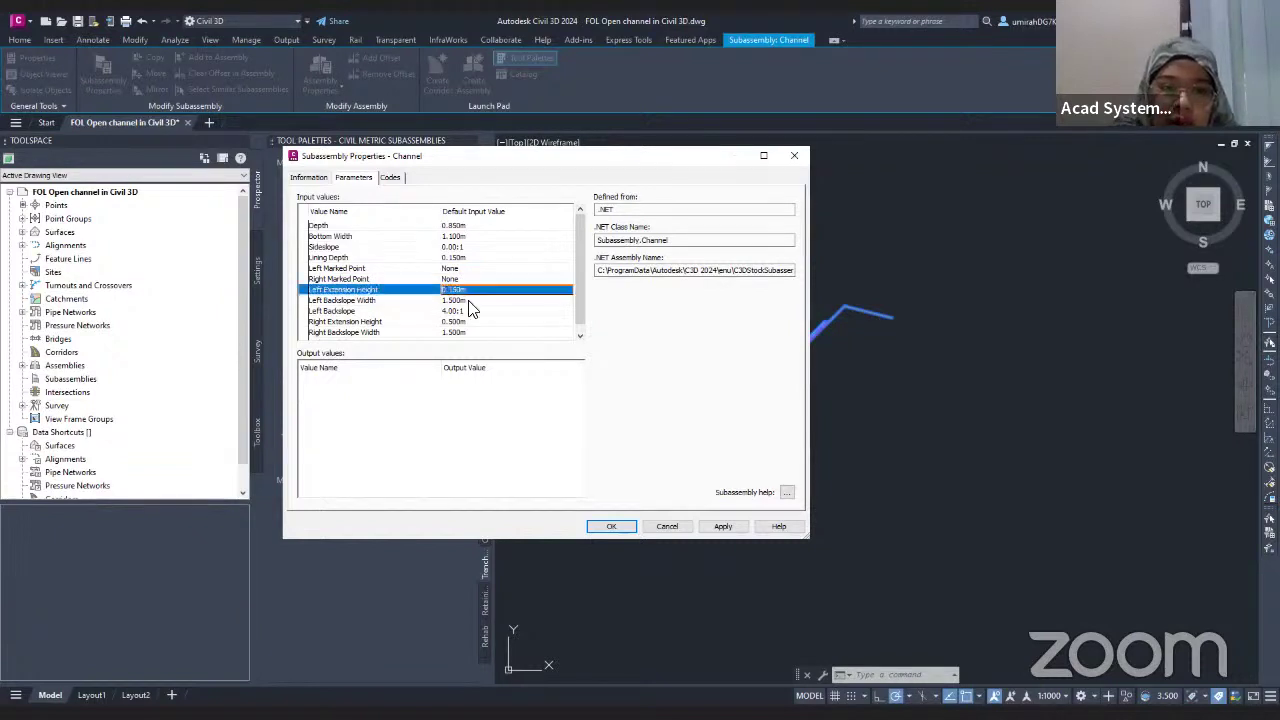
left_click(418, 300)
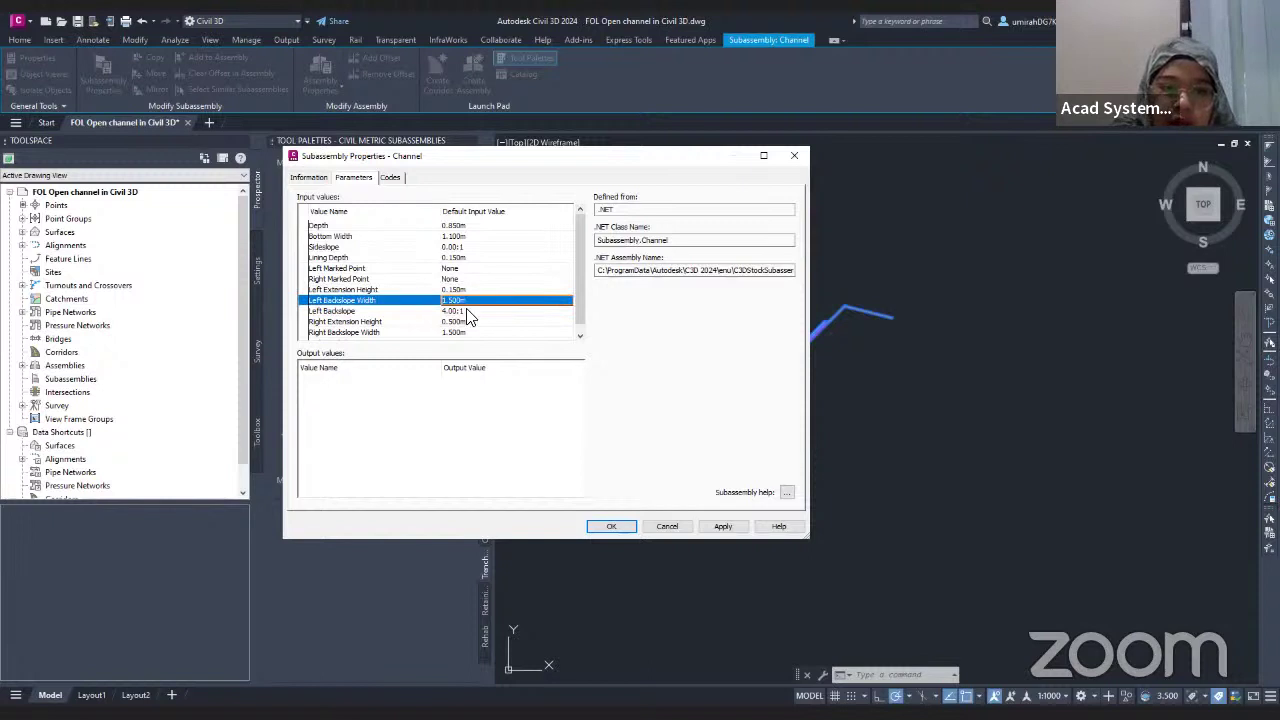
- Set the Channel subassembly's left backslope to 10:1
left_click(468, 311)
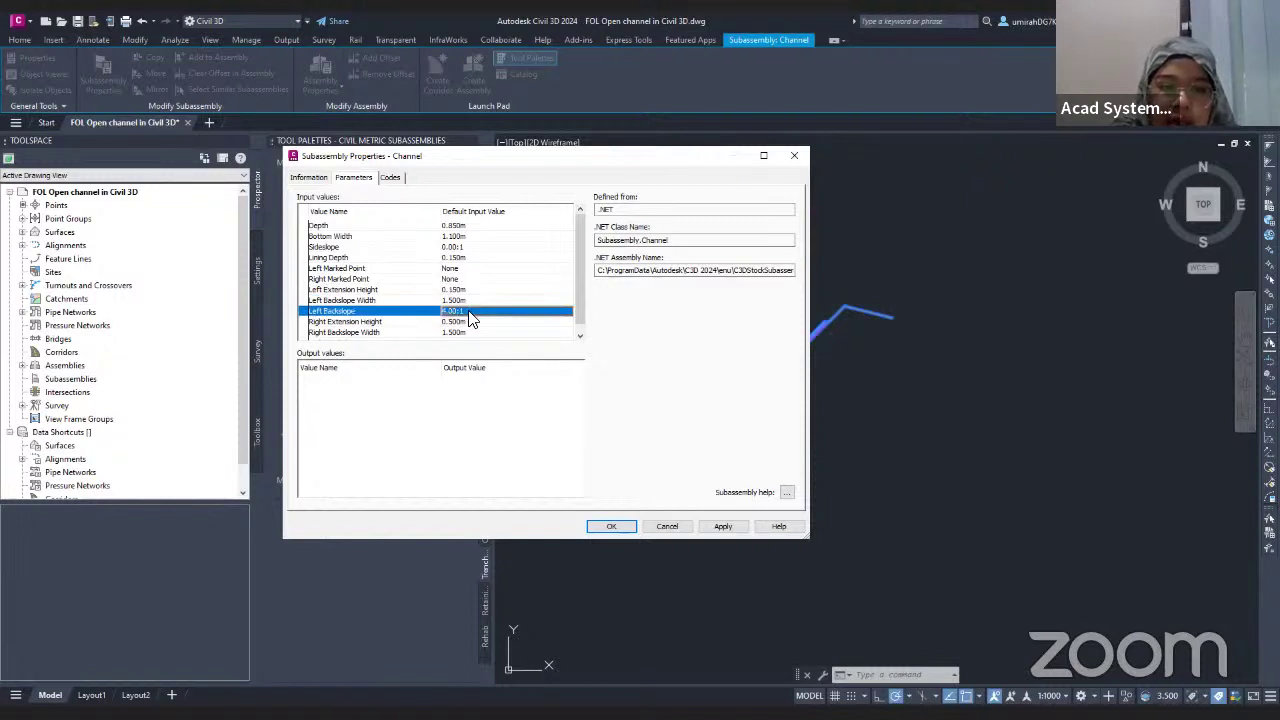
left_click(470, 313)
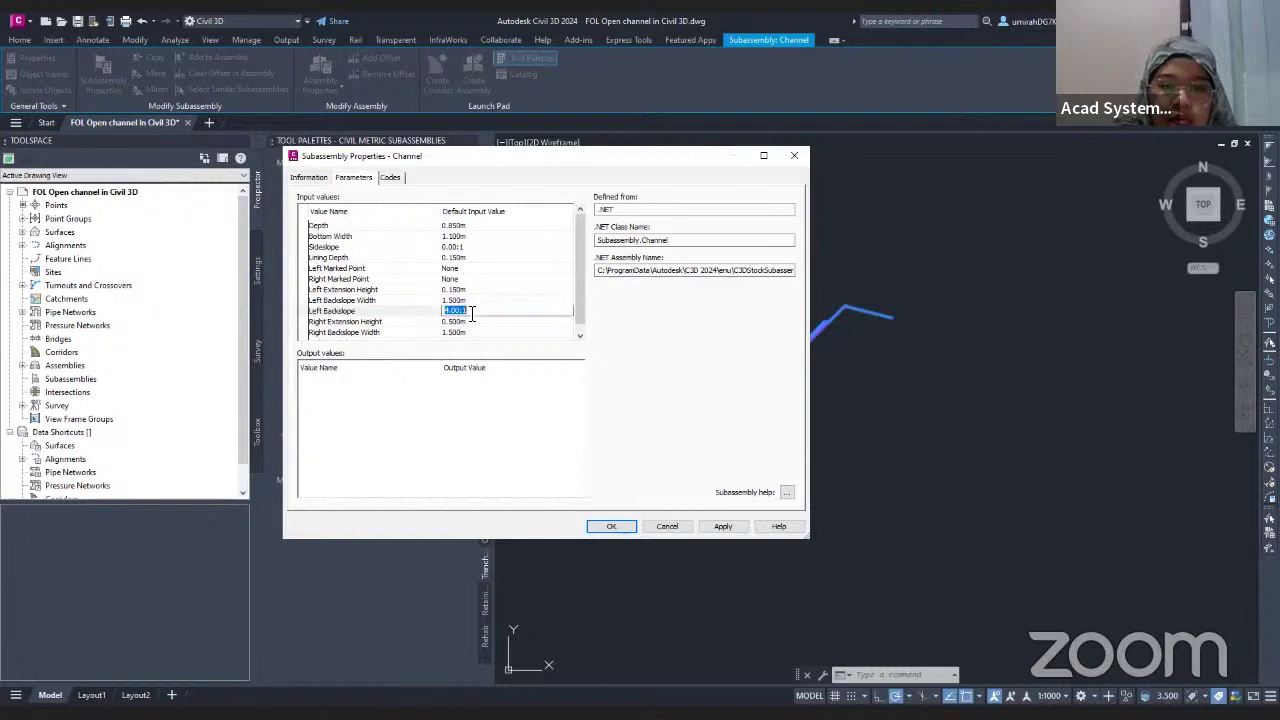
type("10")
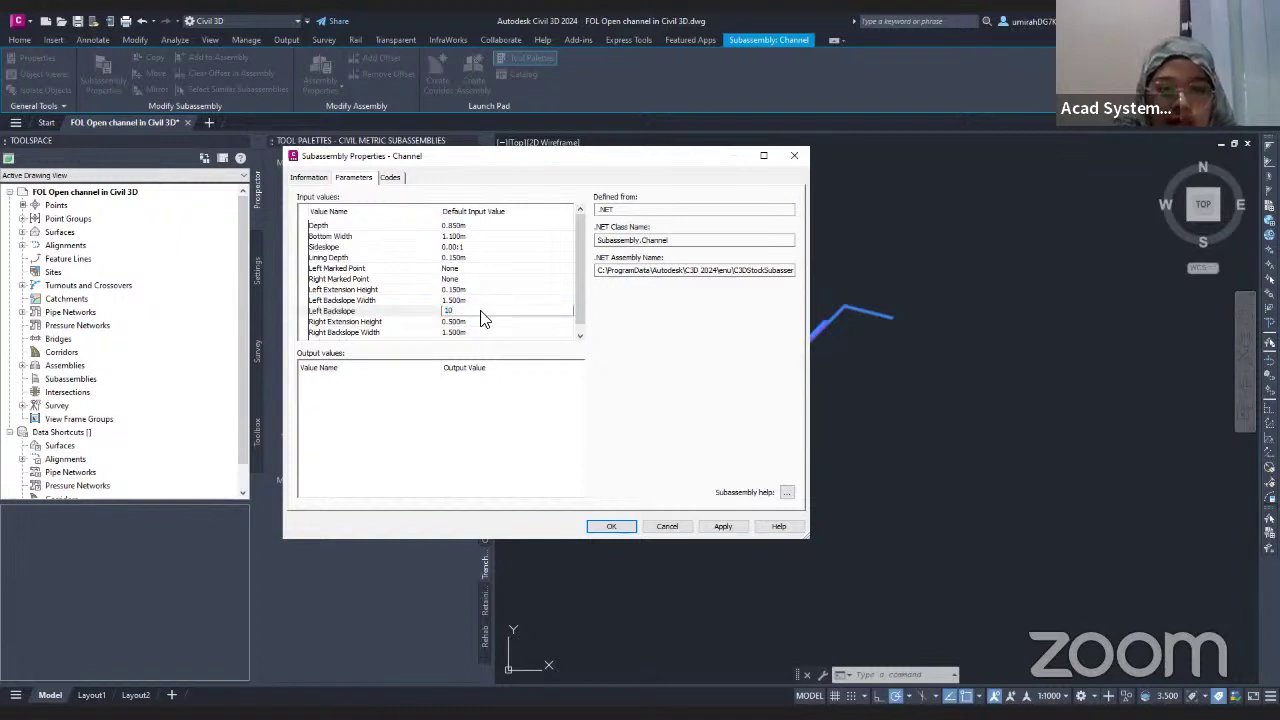
left_click(481, 321)
- Set the Channel subassembly's right extension height to 0.15 m
left_click(477, 322)
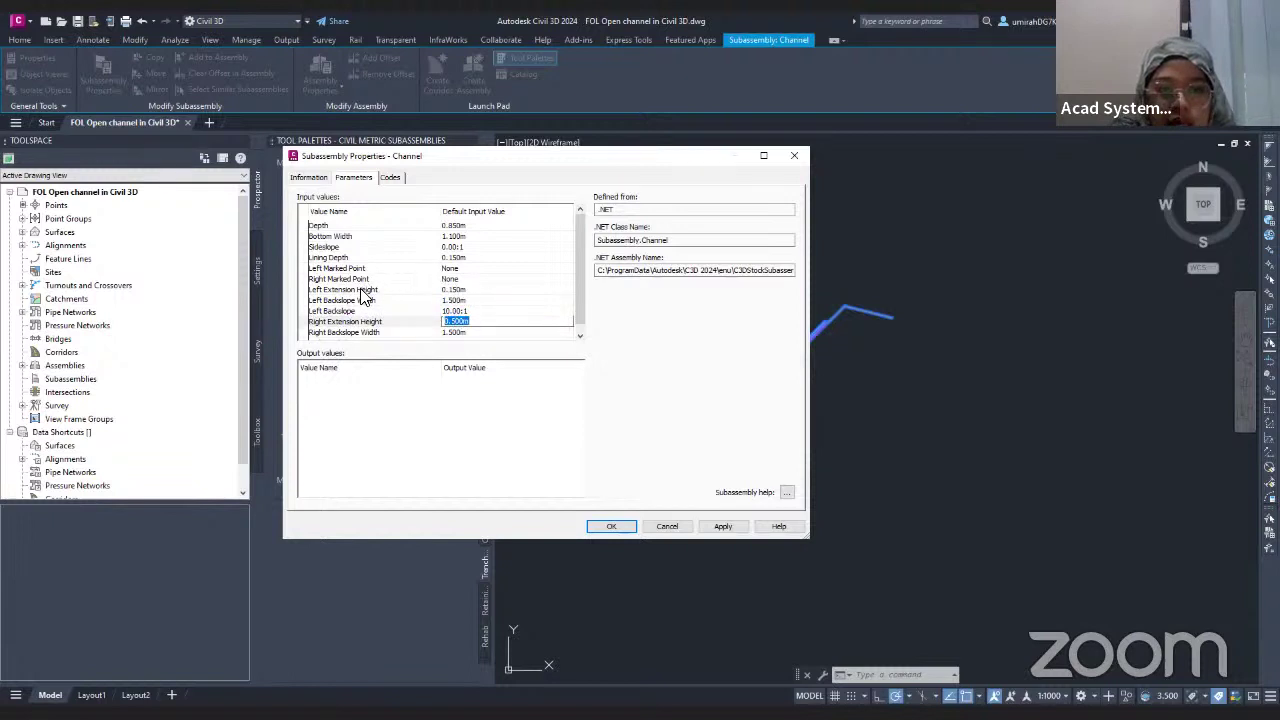
scroll(390, 314, "down", 1)
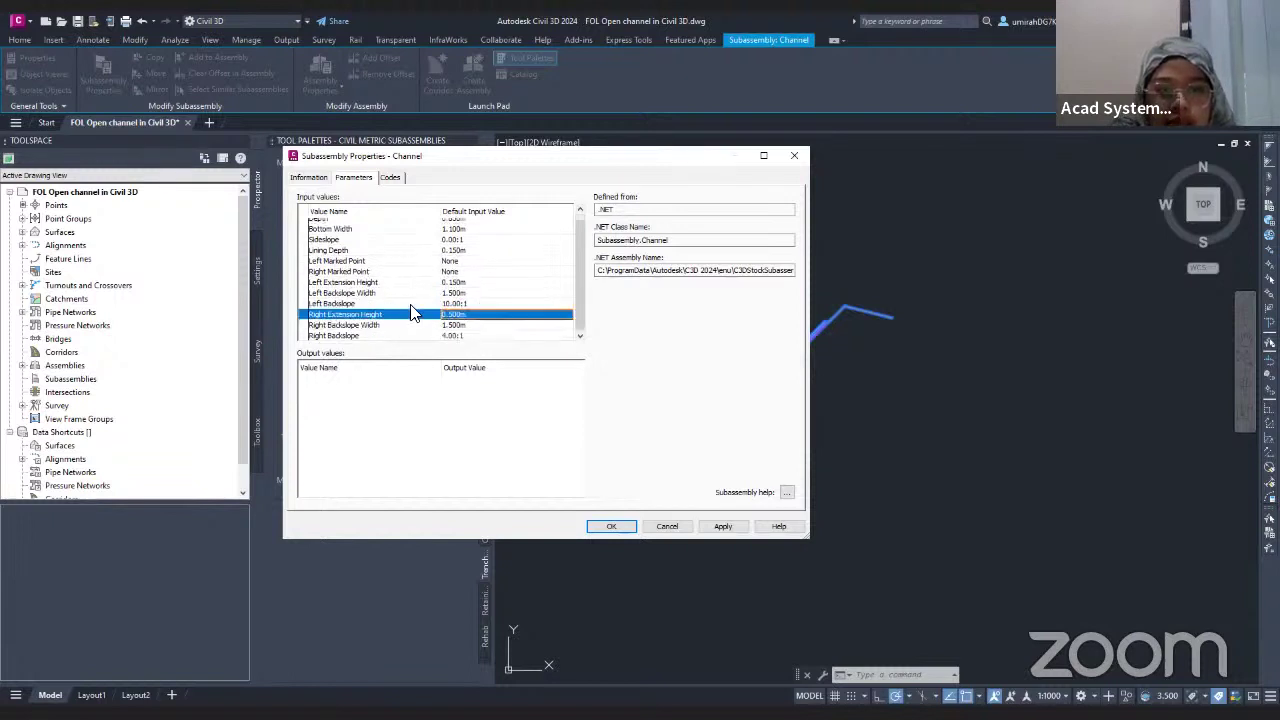
left_click(470, 314)
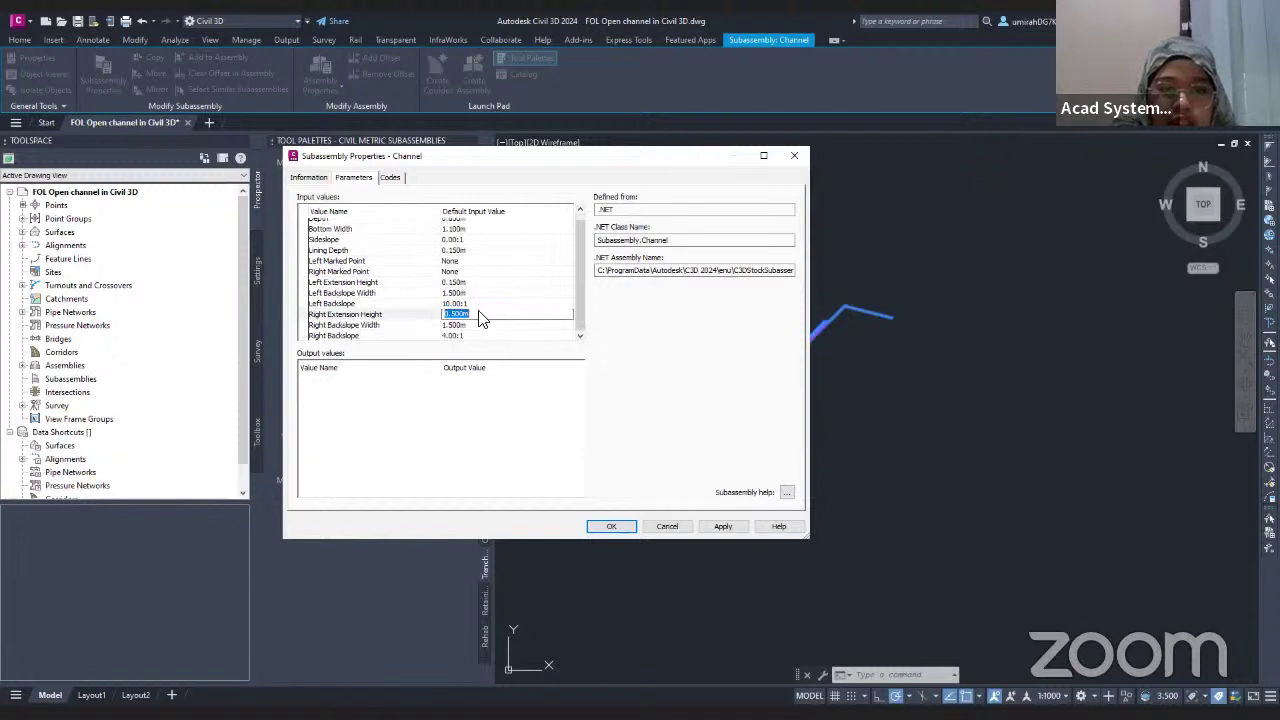
type("0.15")
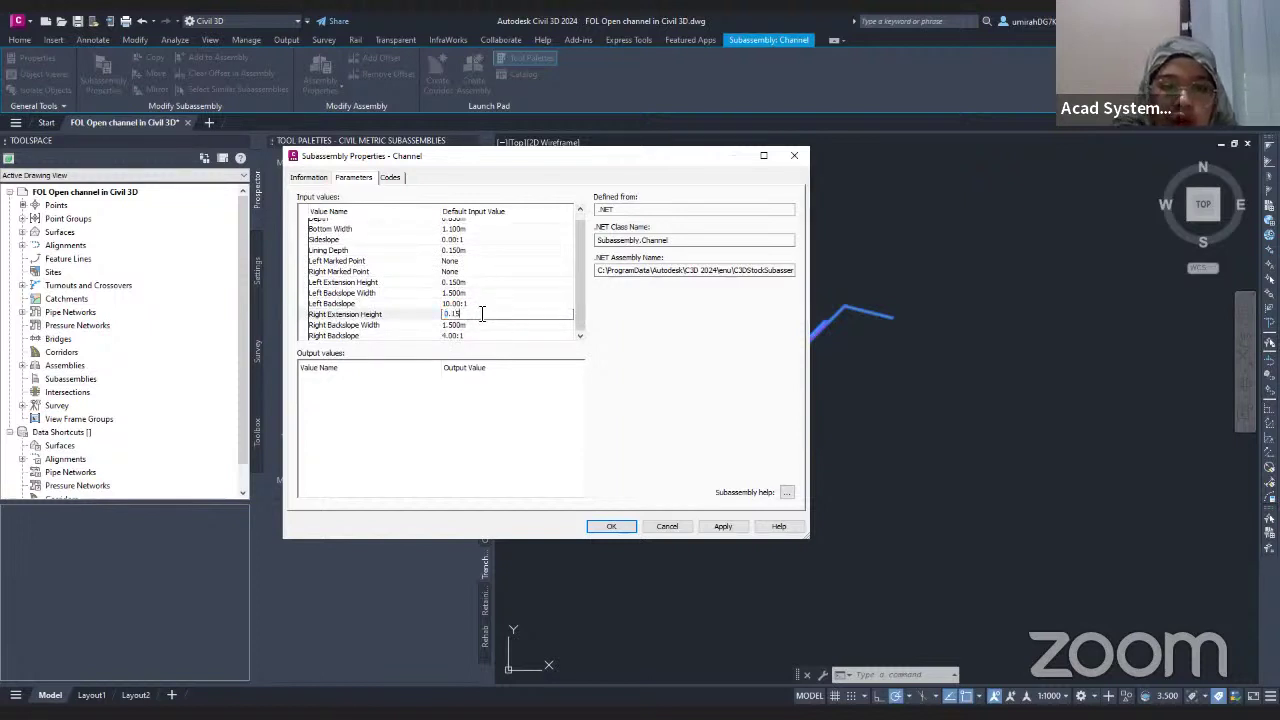
left_click(480, 326)
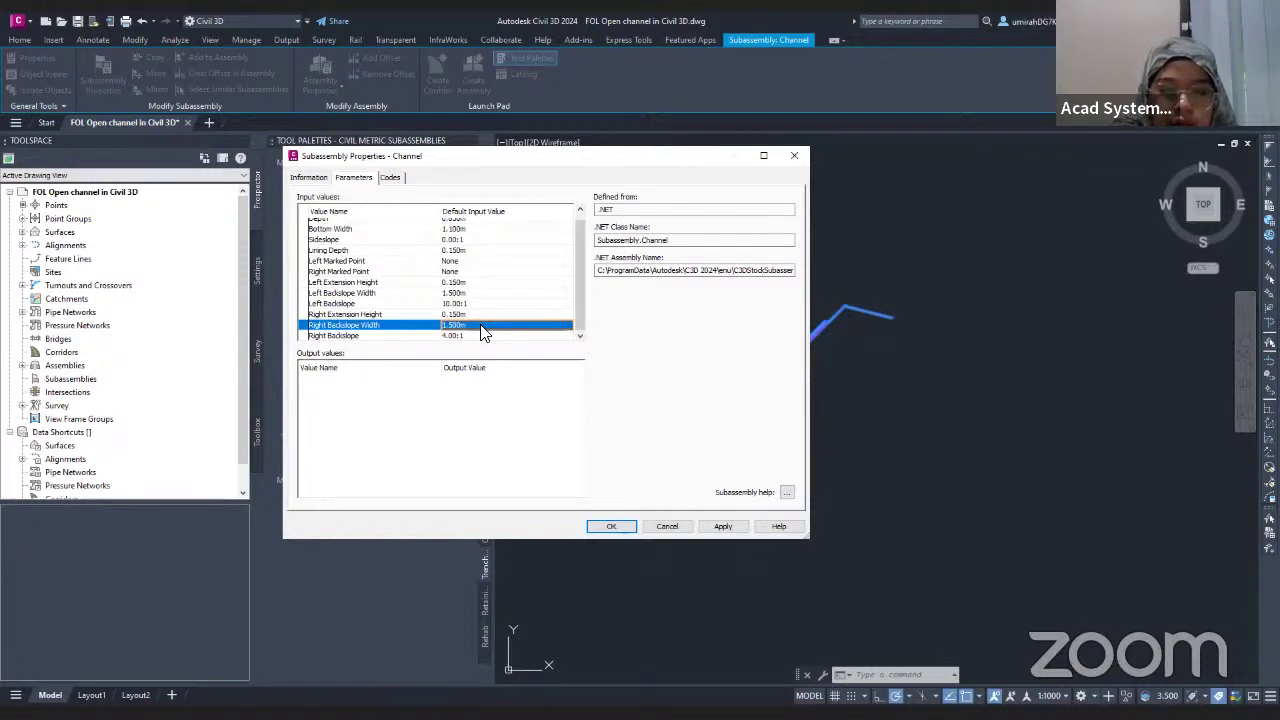
- Set the Channel subassembly's right backslope to 10:1 and apply the parameter changes to the assembly
left_click(472, 335)
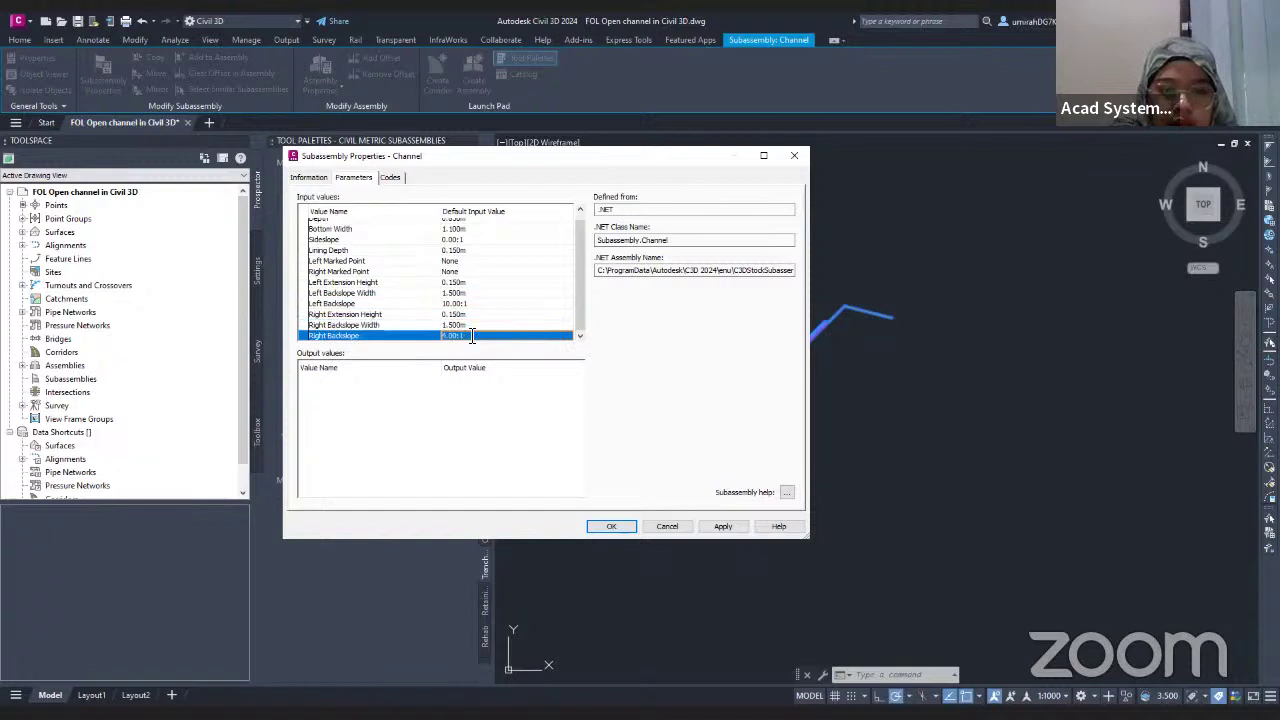
type("1")
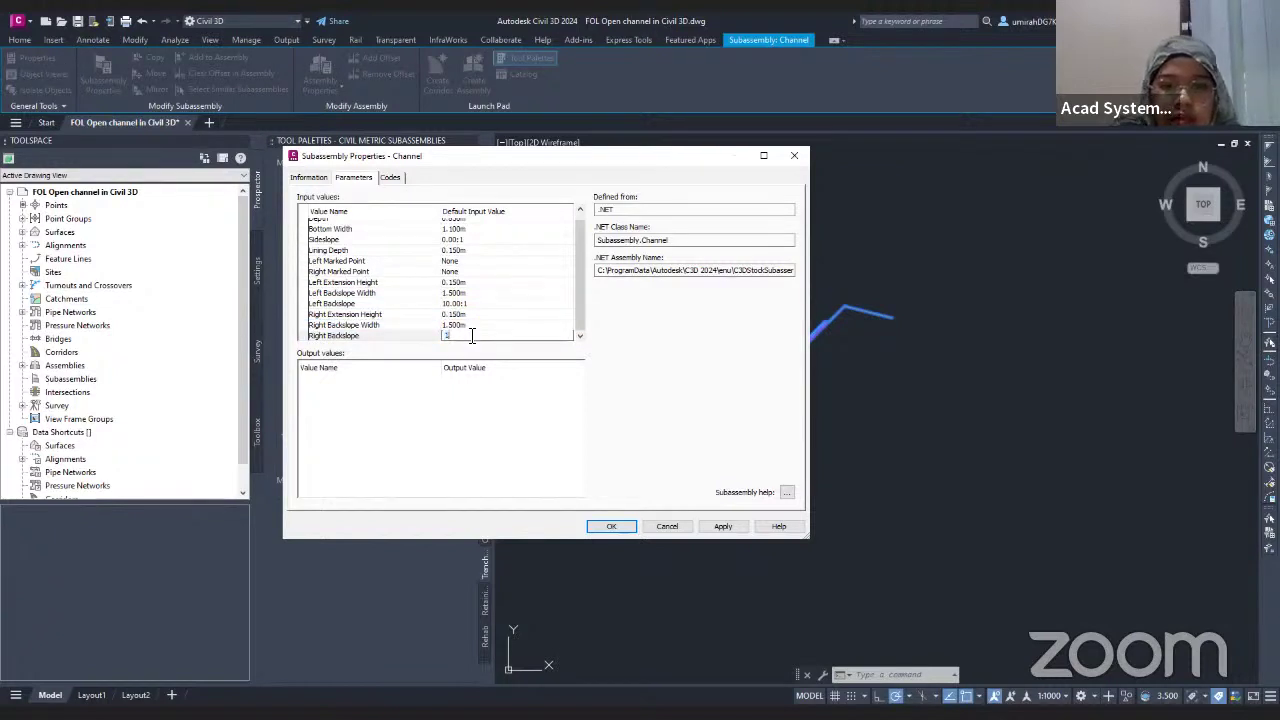
type("0")
key("Return")
left_click(535, 314)
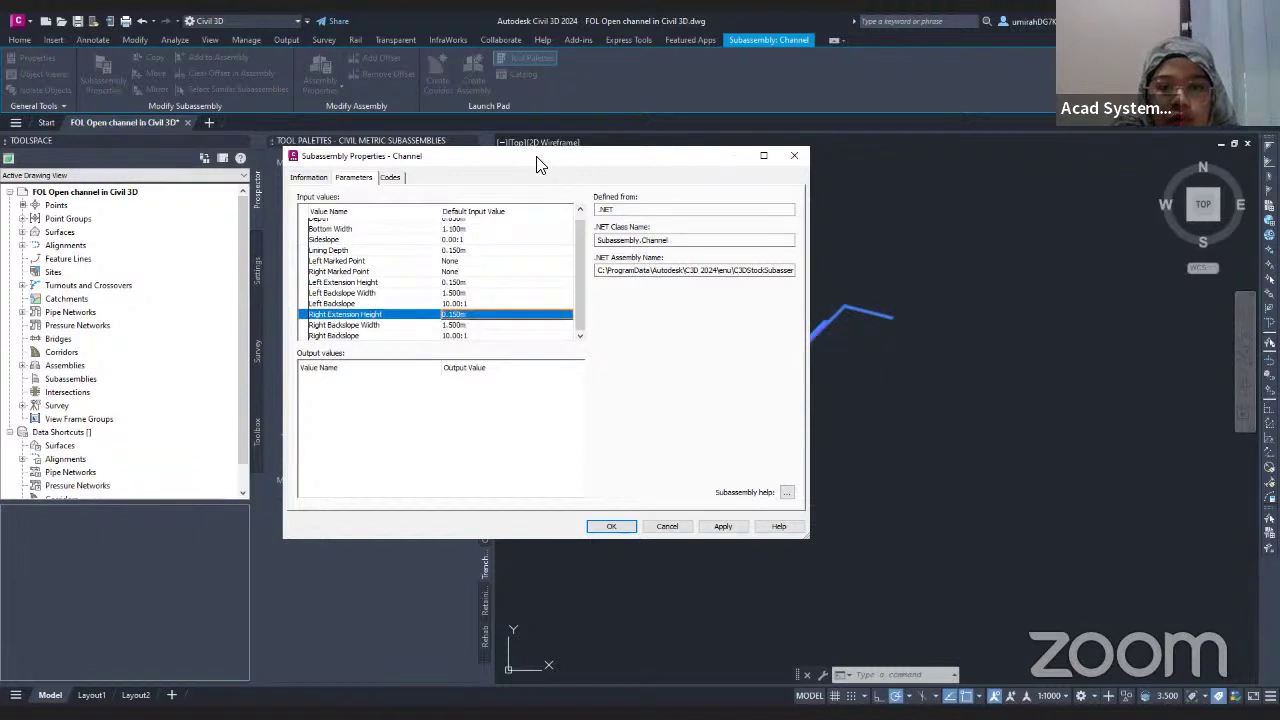
left_click_drag(540, 163, 279, 165)
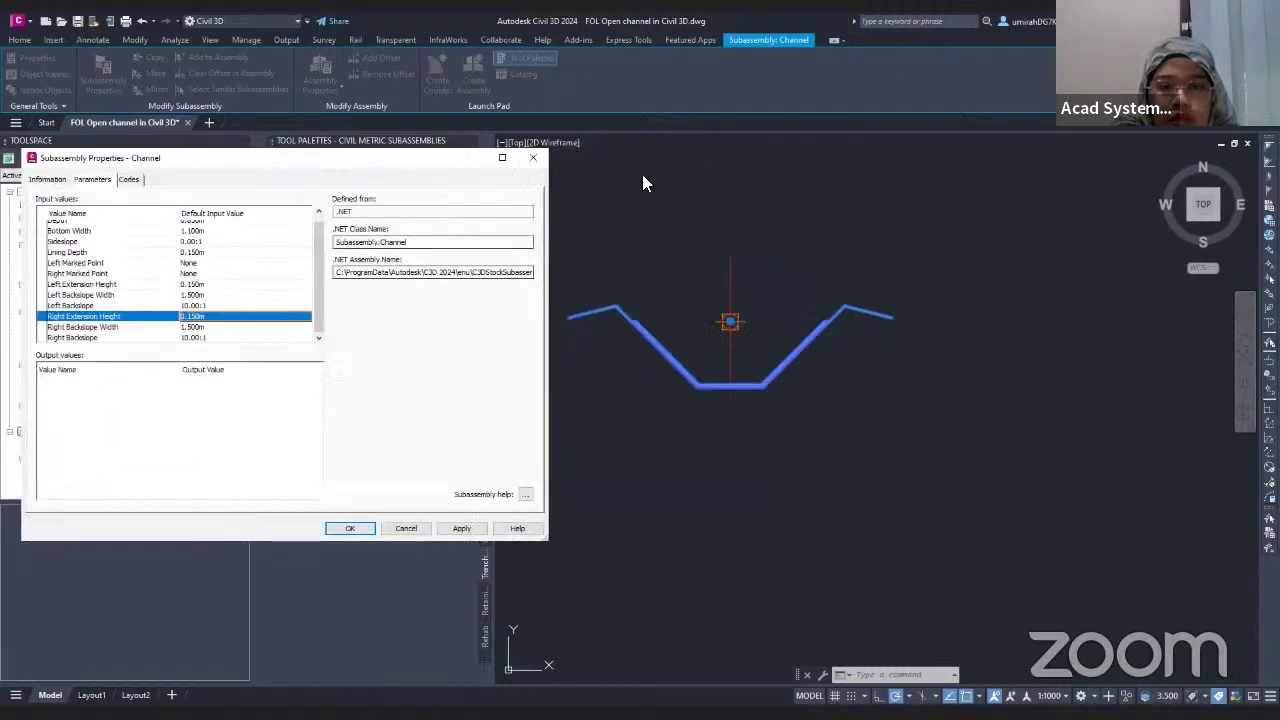
left_click(463, 528)
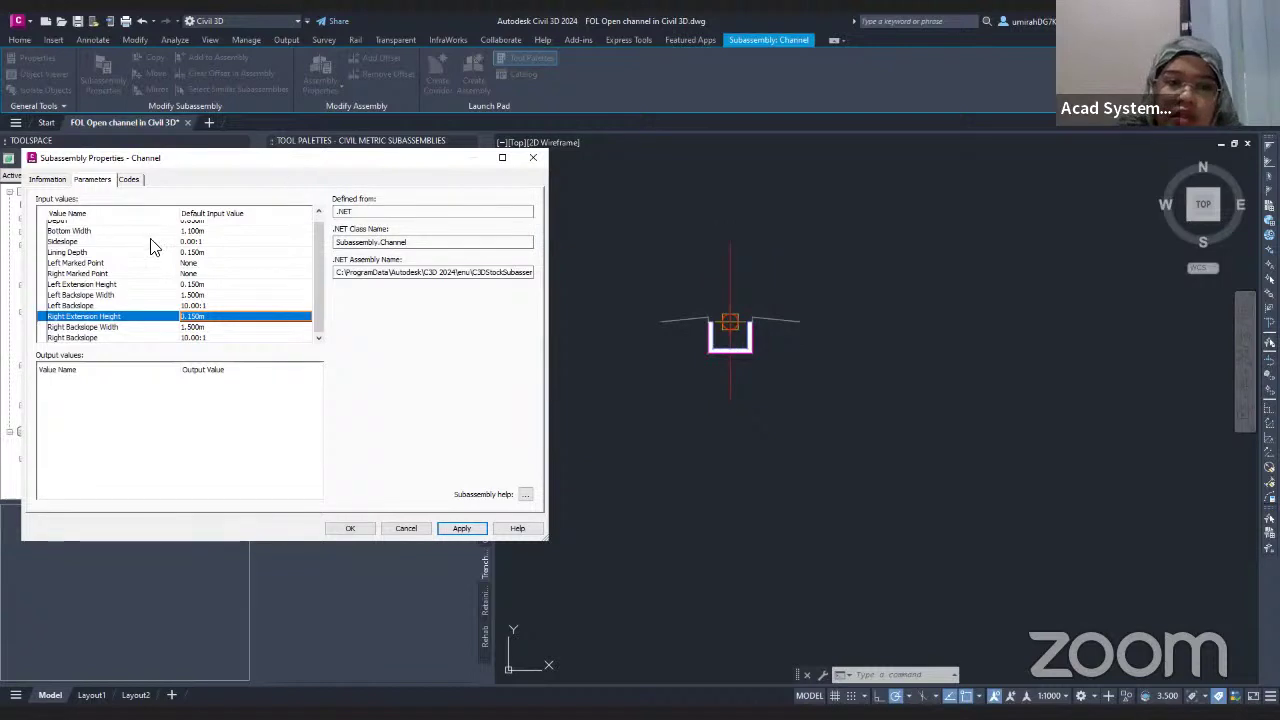
- Check the Channel subassembly's depth, sideslope and lining depth parameters against the diagram in its subassembly help
scroll(160, 250, "up", 1)
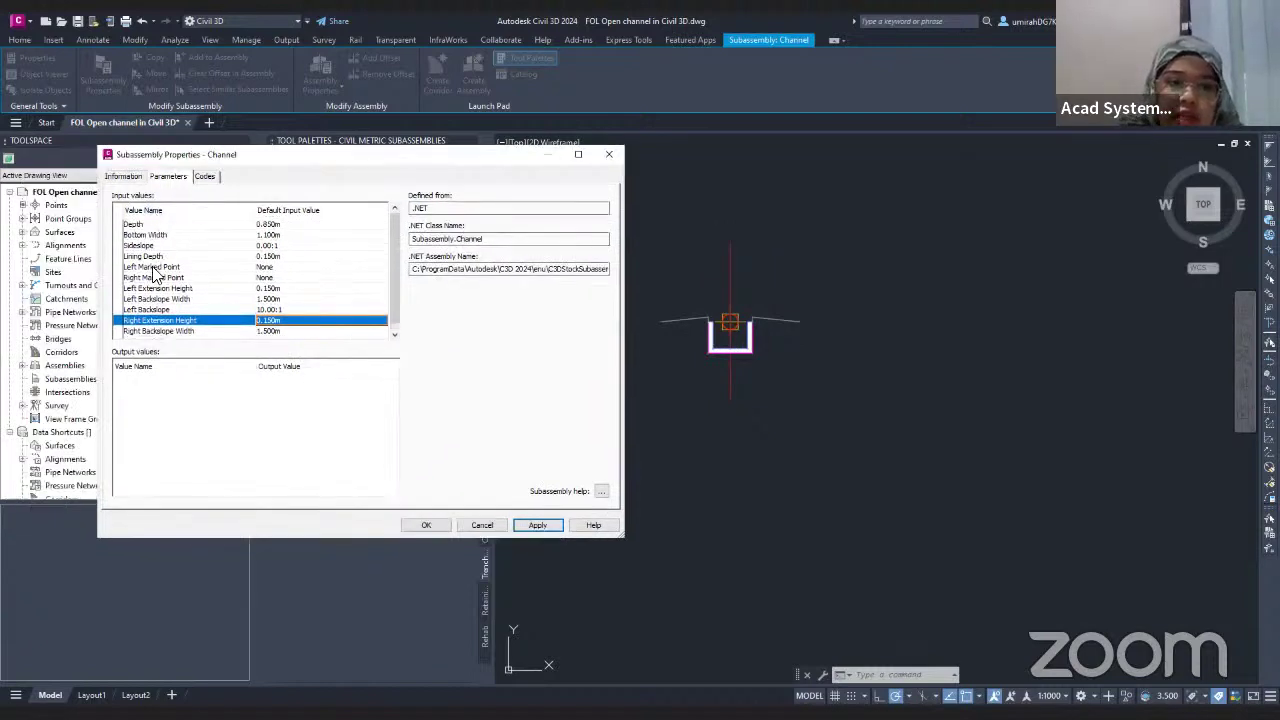
left_click(152, 226)
left_click(156, 245)
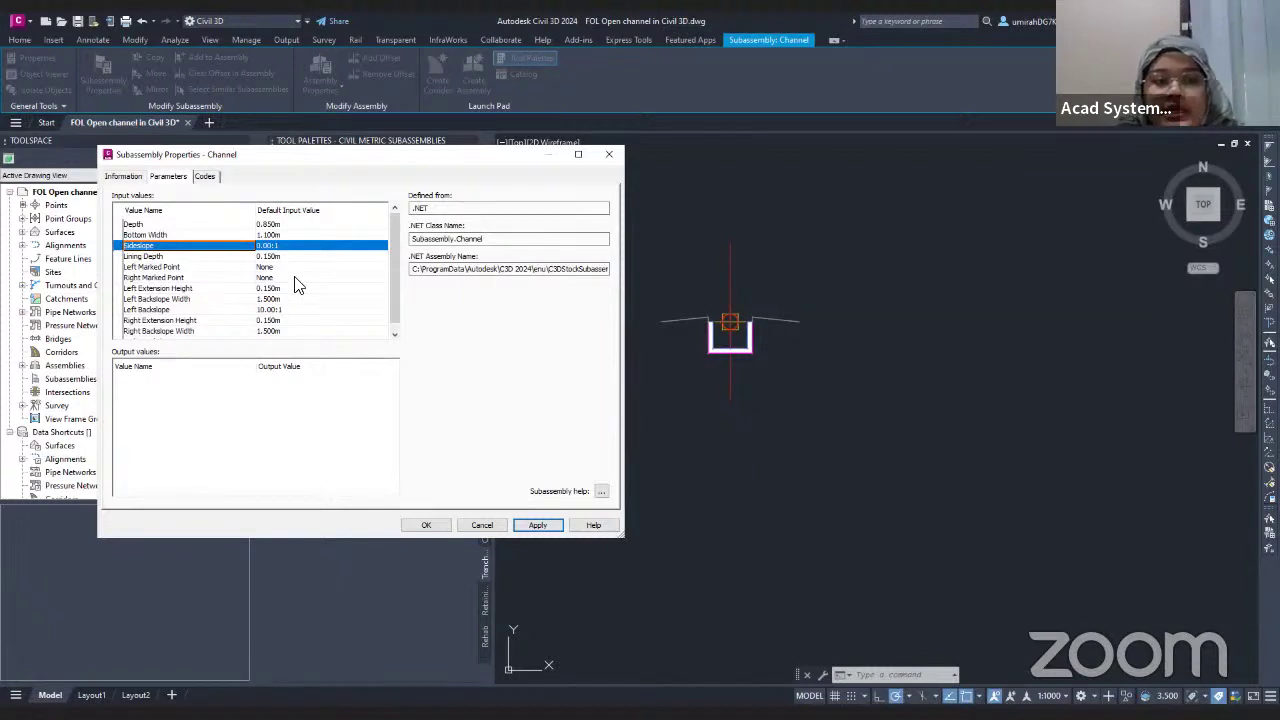
left_click(155, 256)
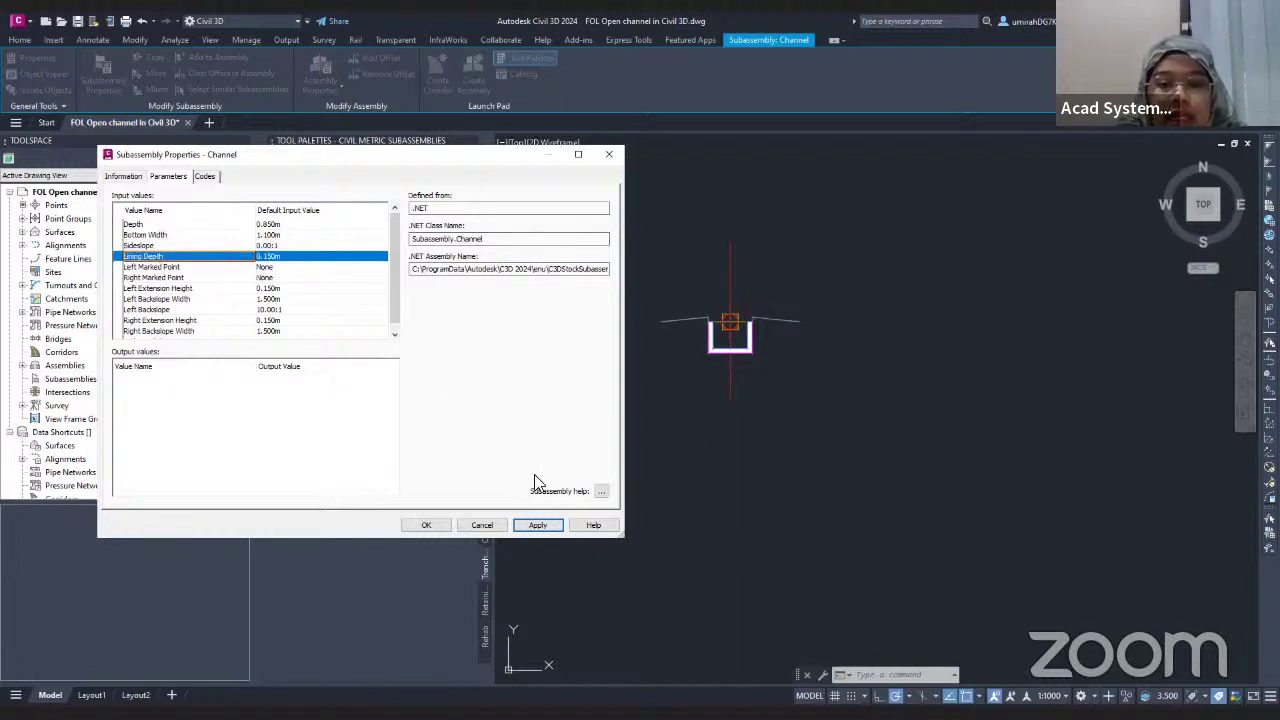
left_click(600, 491)
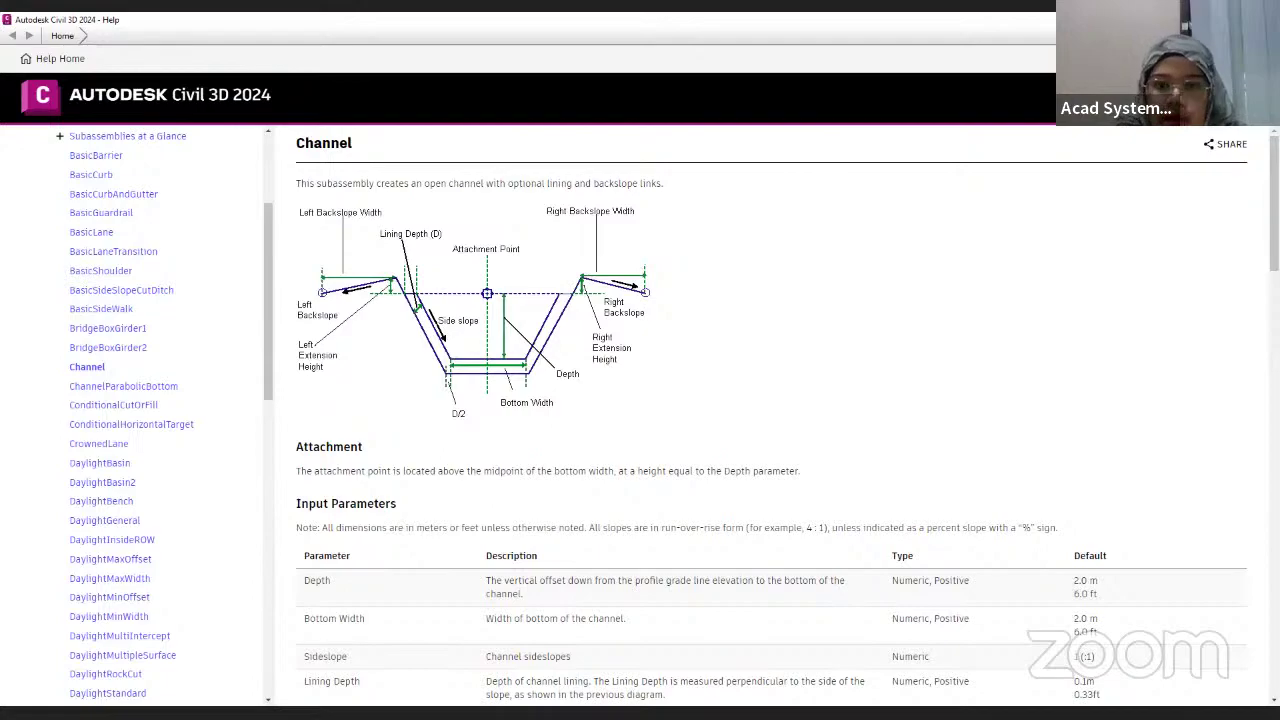
key("alt+Tab")
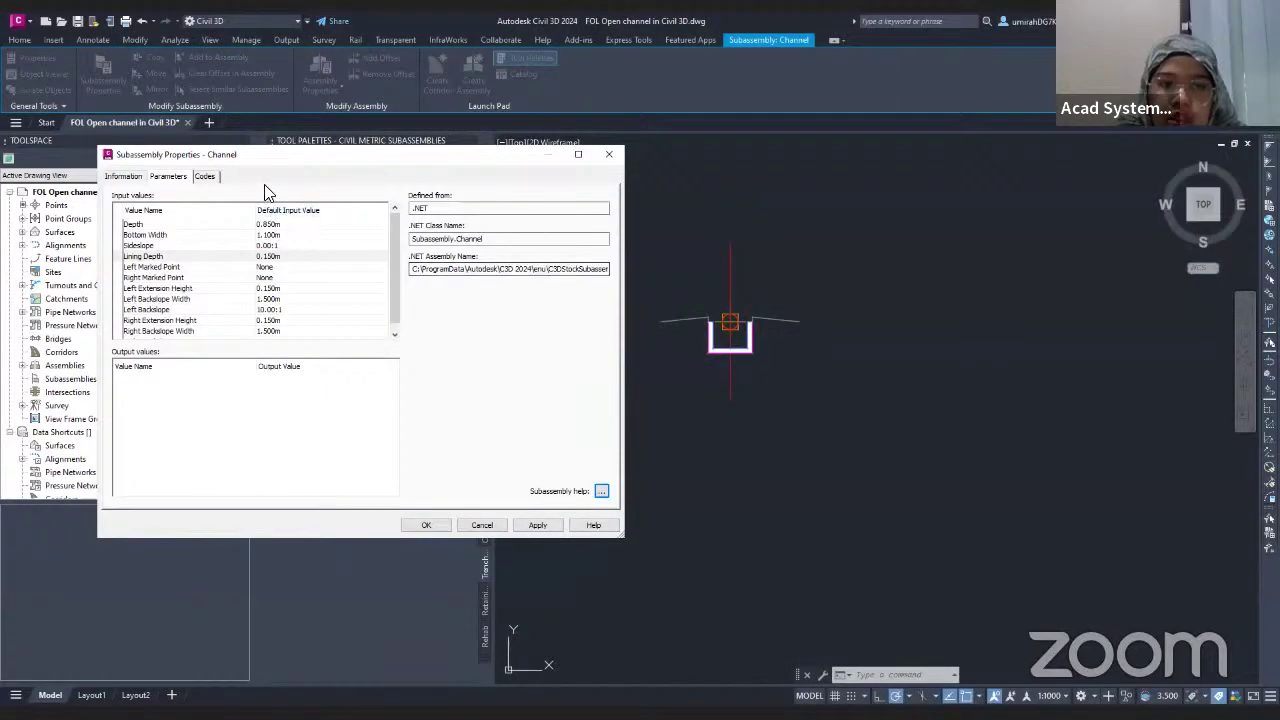
- Review the Channel subassembly's depth, bottom width, sideslope, lining, extension height and backslope values against the drawn section
left_click_drag(380, 163, 376, 164)
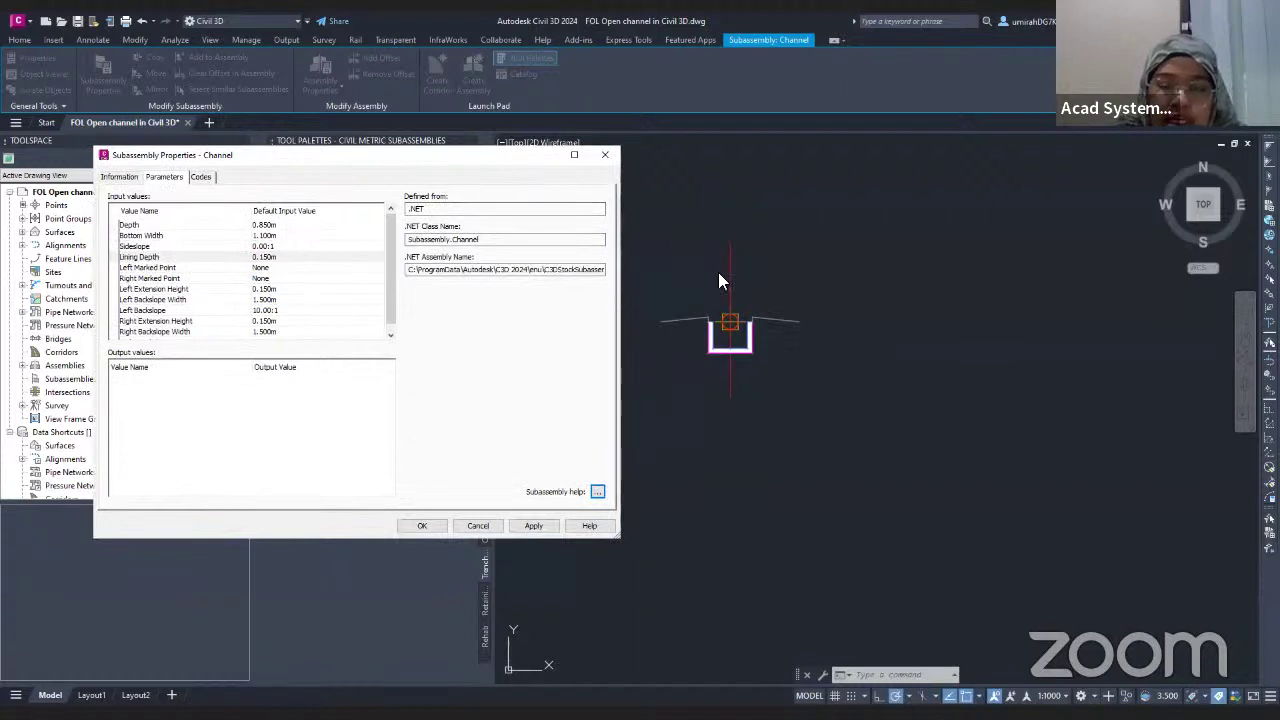
left_click(289, 299)
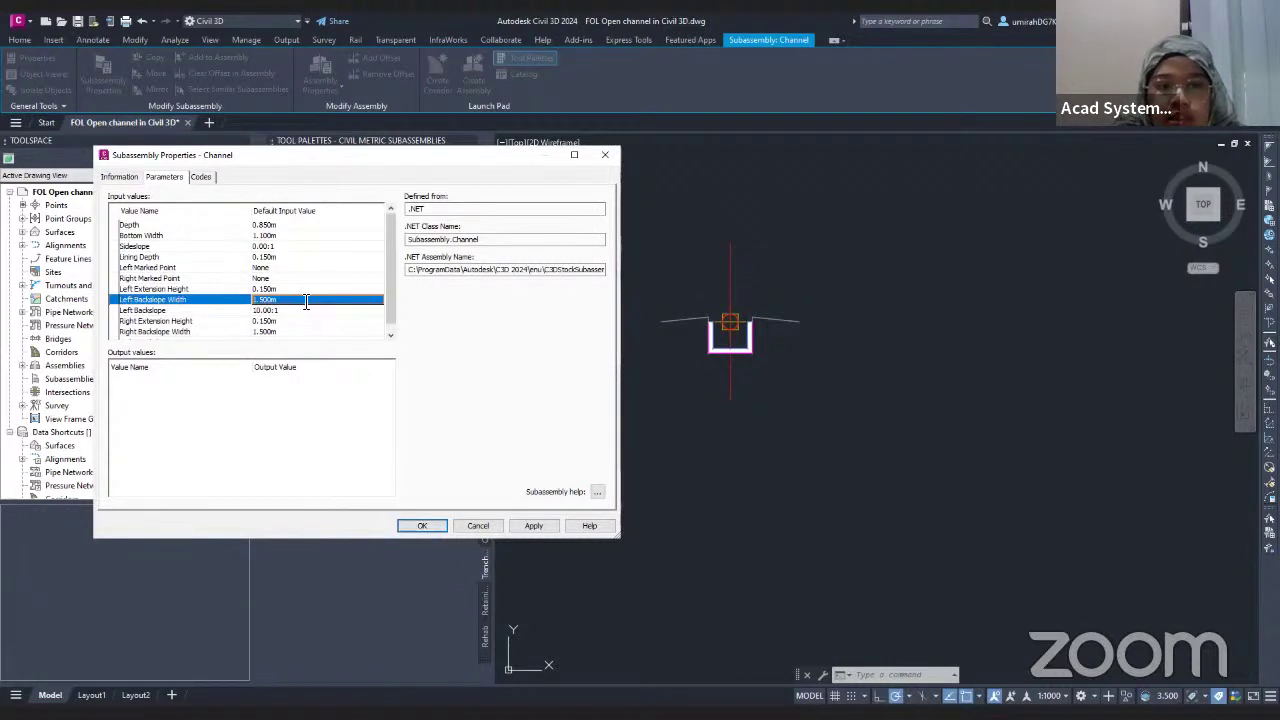
key("Up")
left_click(311, 311)
left_click(317, 298)
left_click(320, 287)
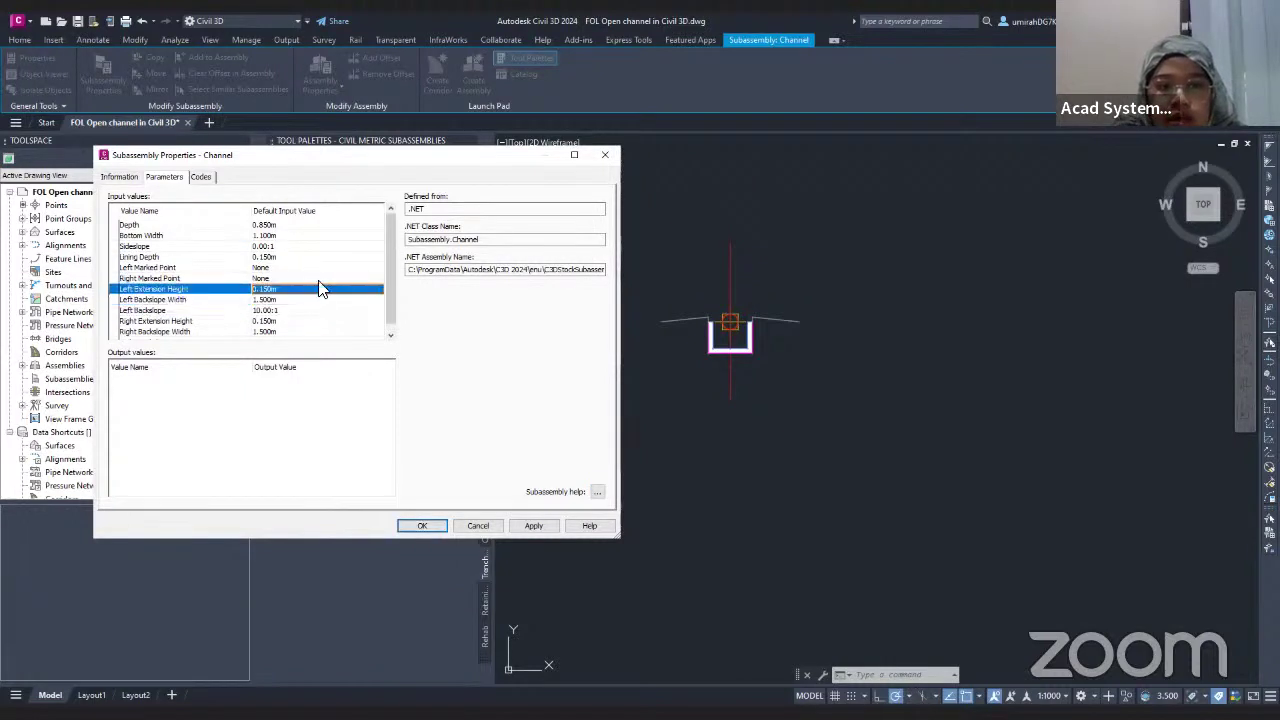
left_click(328, 257)
left_click(324, 246)
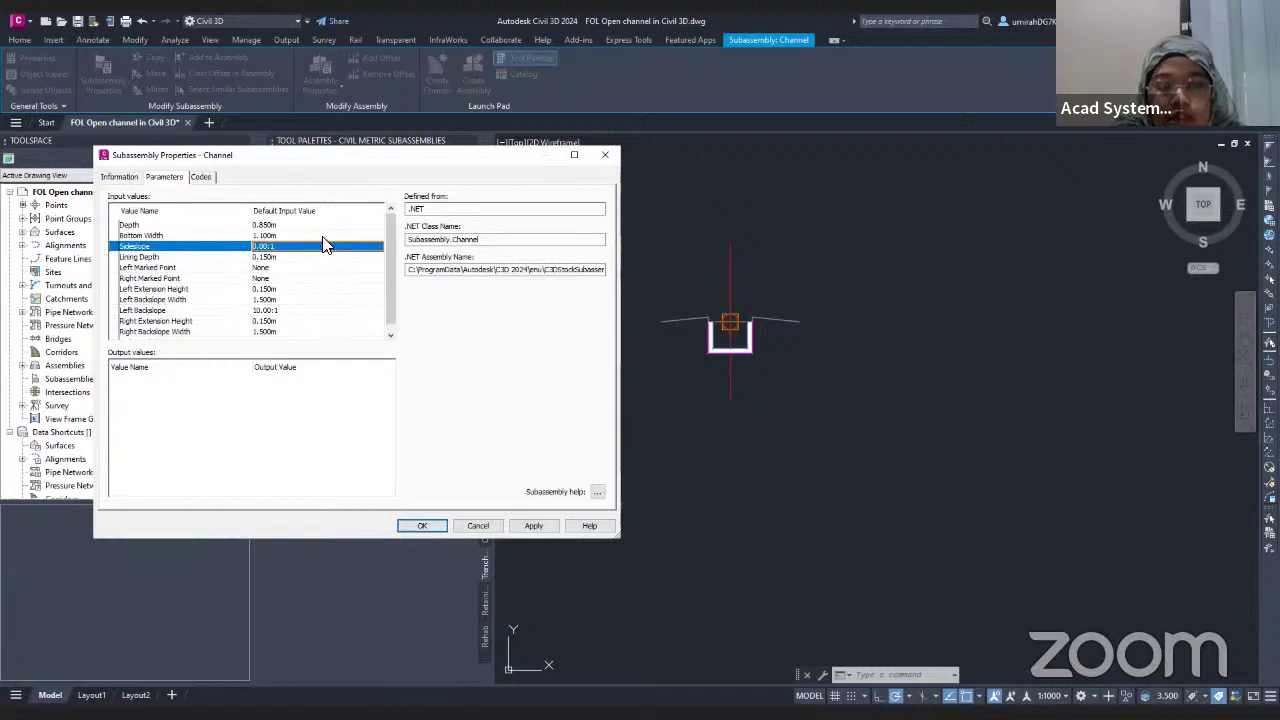
left_click(327, 235)
left_click(329, 224)
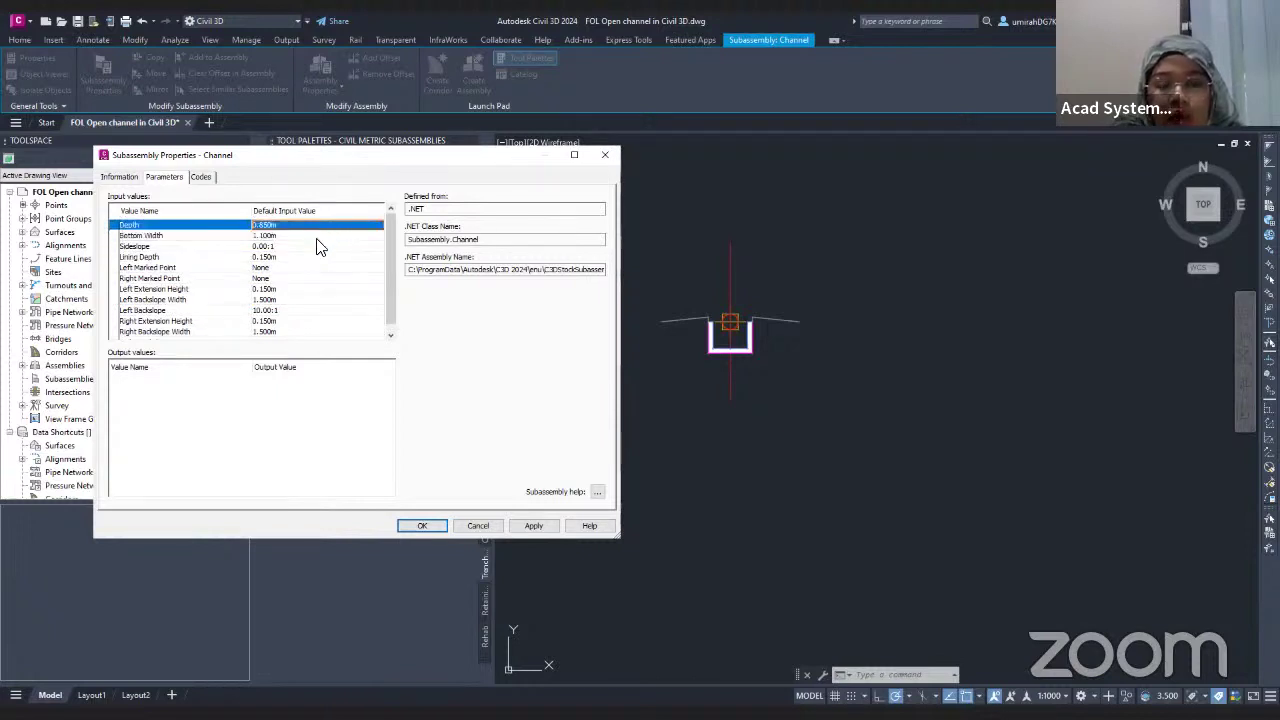
left_click(318, 236)
left_click(318, 289)
left_click(310, 321)
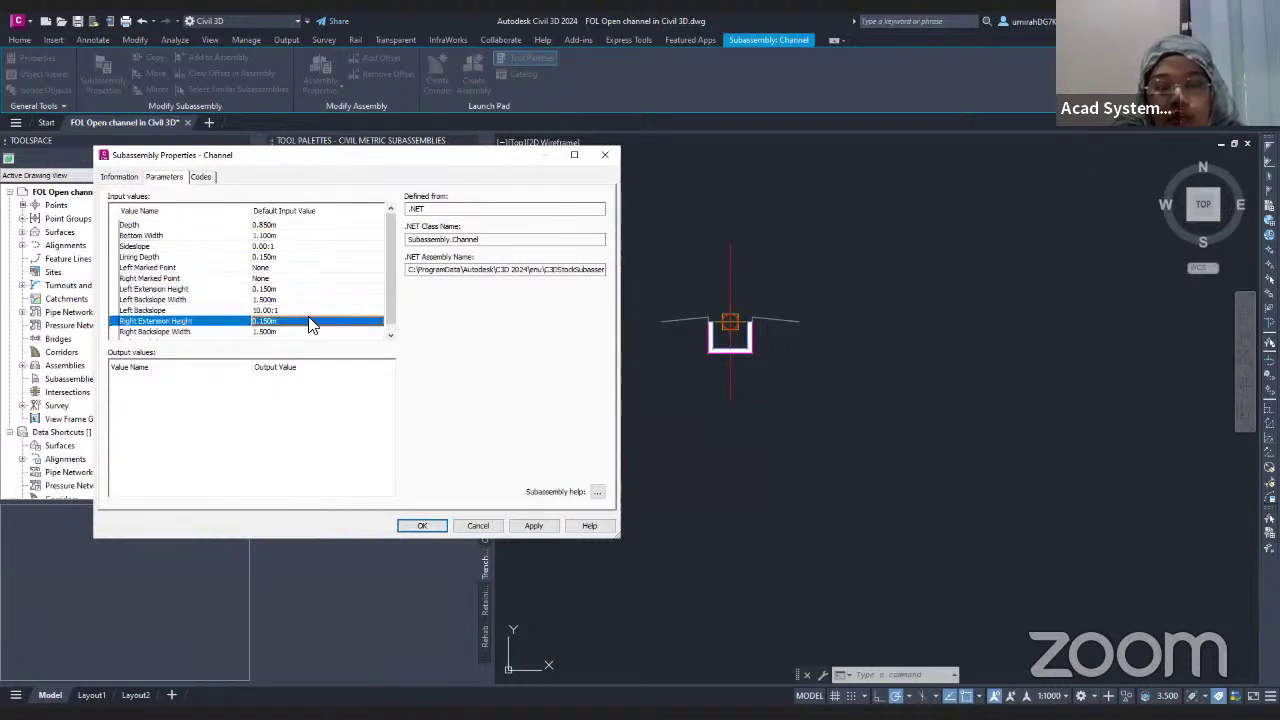
left_click(309, 300)
left_click(312, 288)
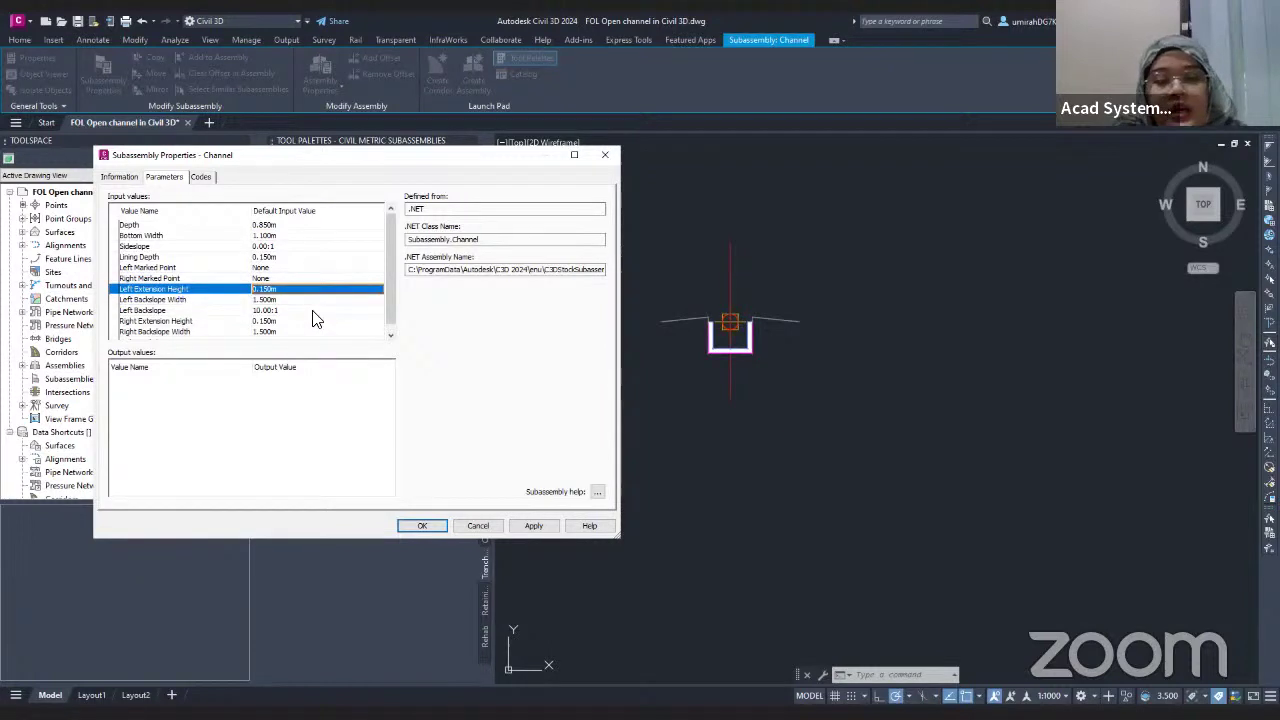
left_click(314, 321)
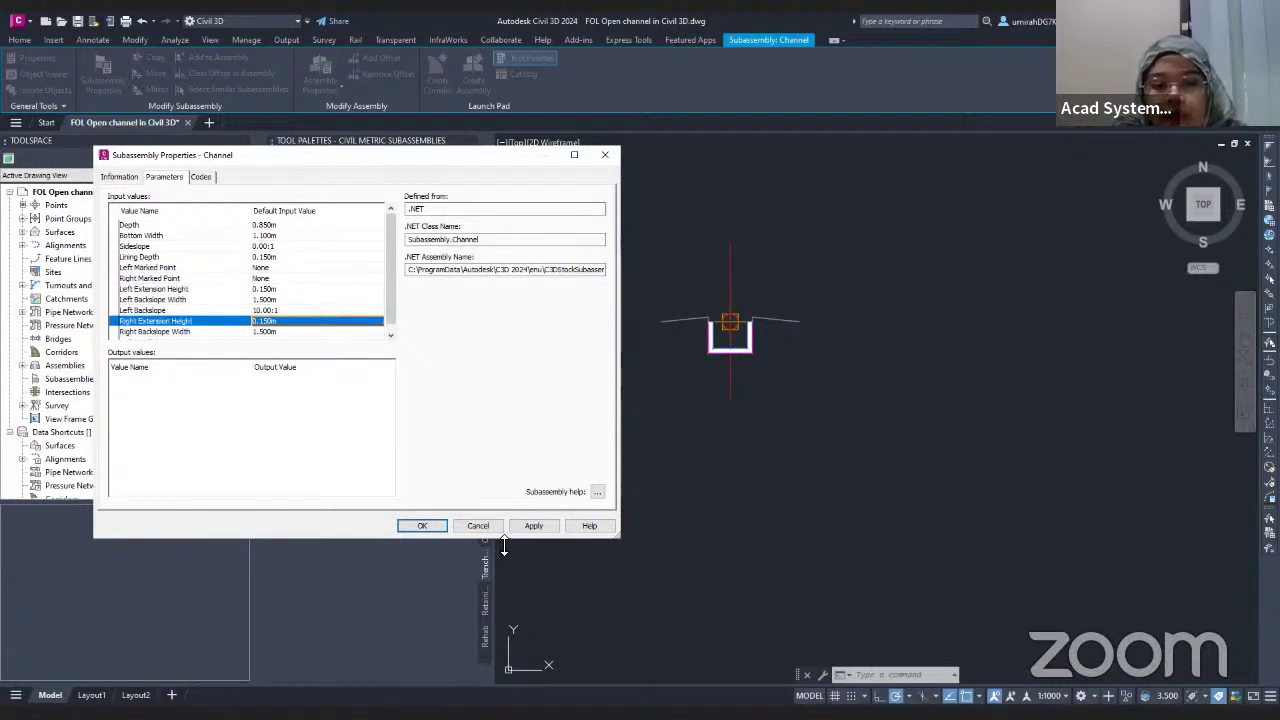
- Accept the Channel subassembly's properties, deselect it and inspect the U-shaped section
left_click(422, 526)
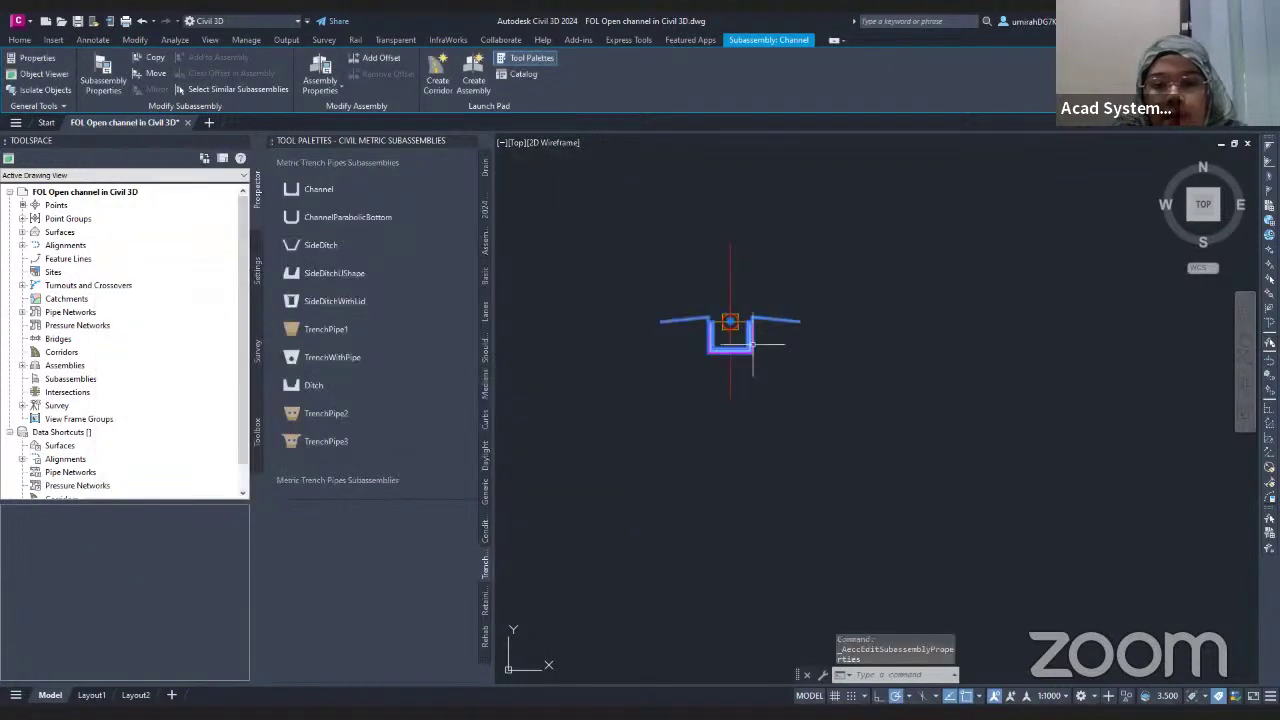
key("Escape")
key("Escape")
scroll(770, 330, "up", 3)
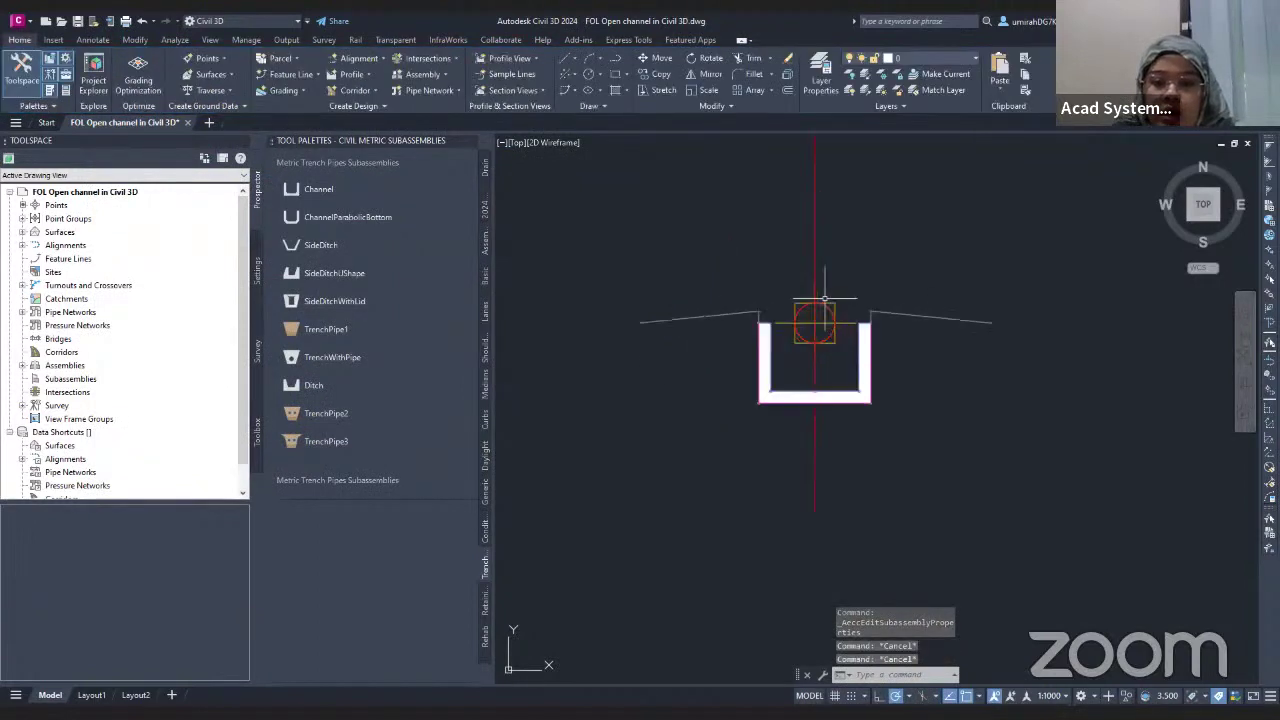
middle_click_drag(775, 320, 749, 317)
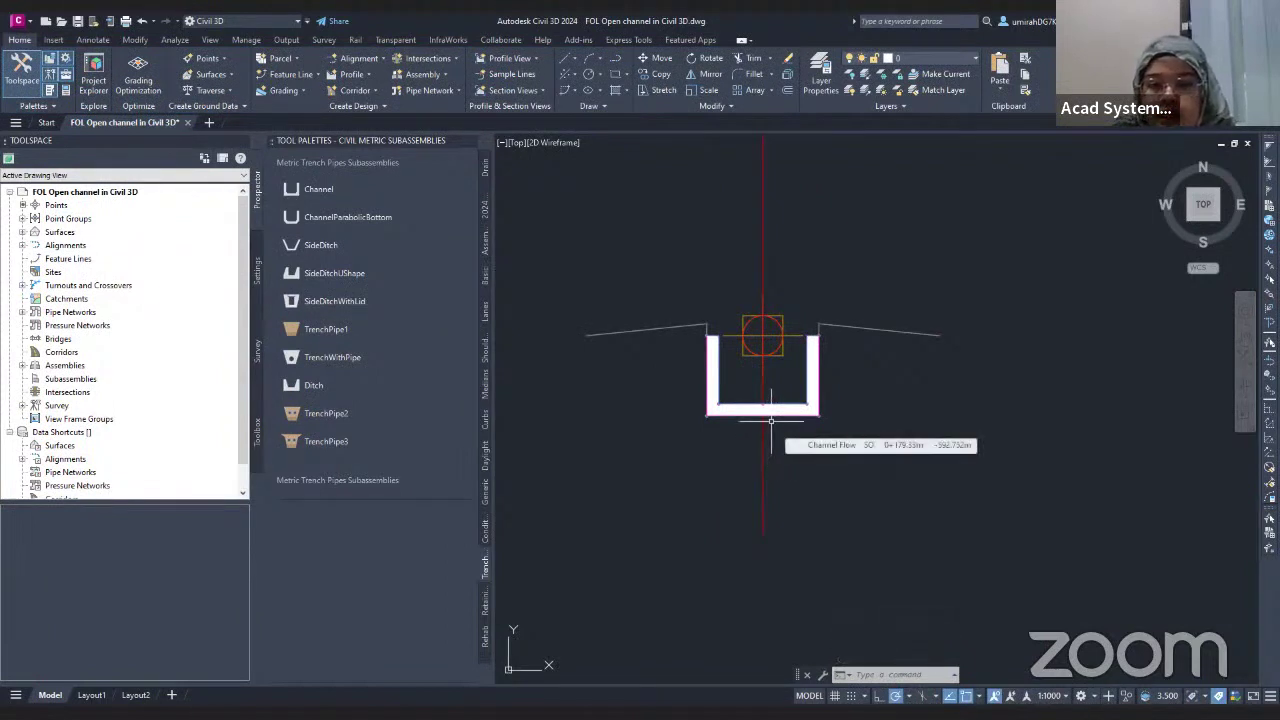
scroll(740, 327, "down", 2)
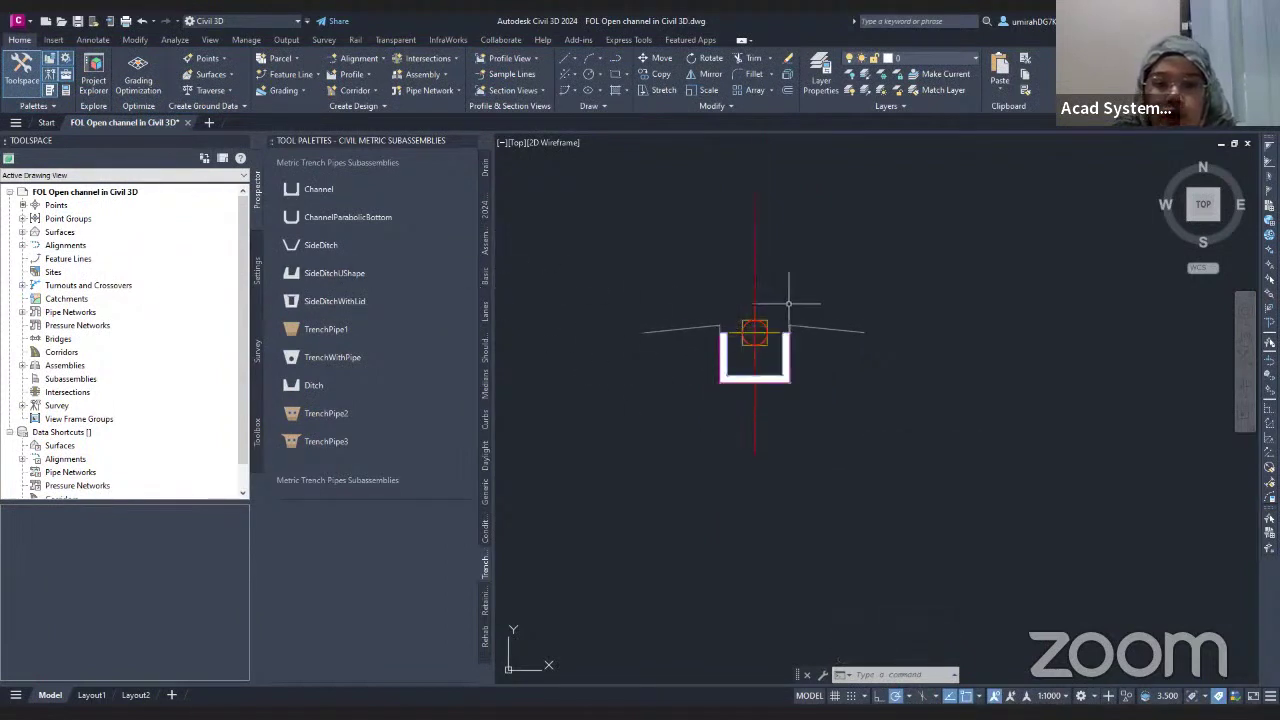
- Attach BasicSideSlopeCutDitch subassemblies to the outer ends of the channel's right and left backslopes, using the matching Side value for each
left_click(486, 274)
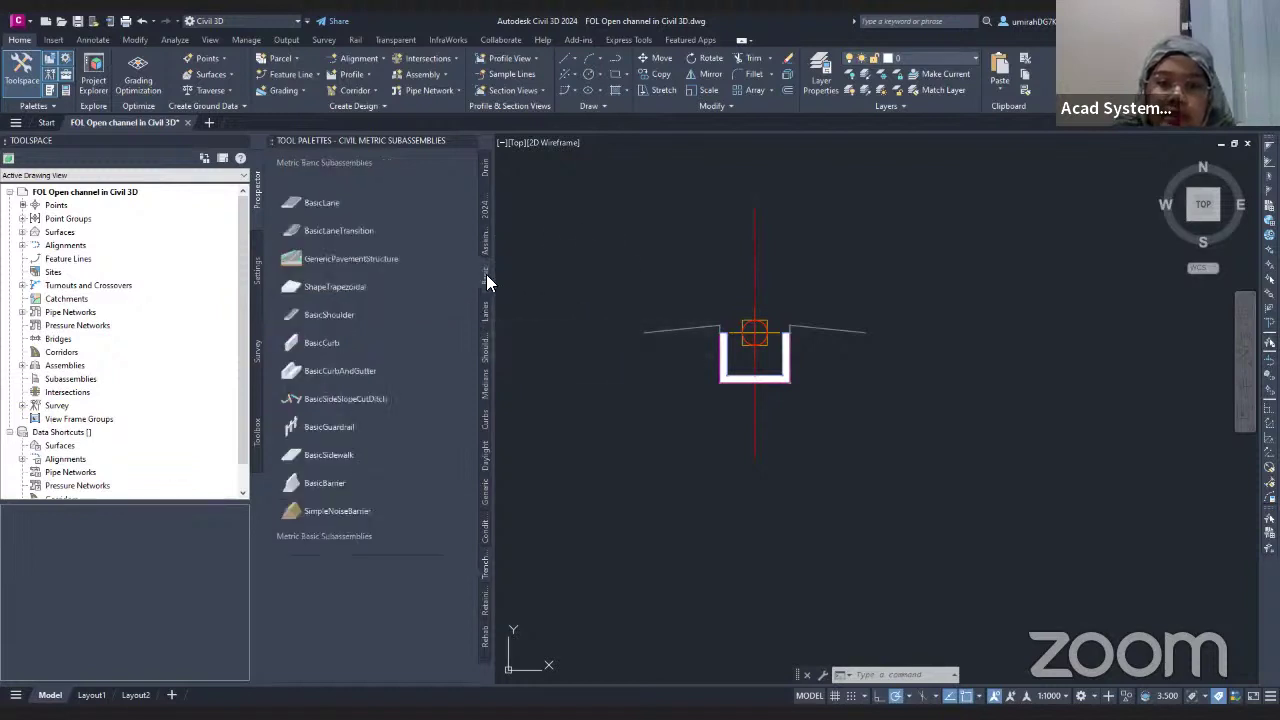
left_click(337, 400)
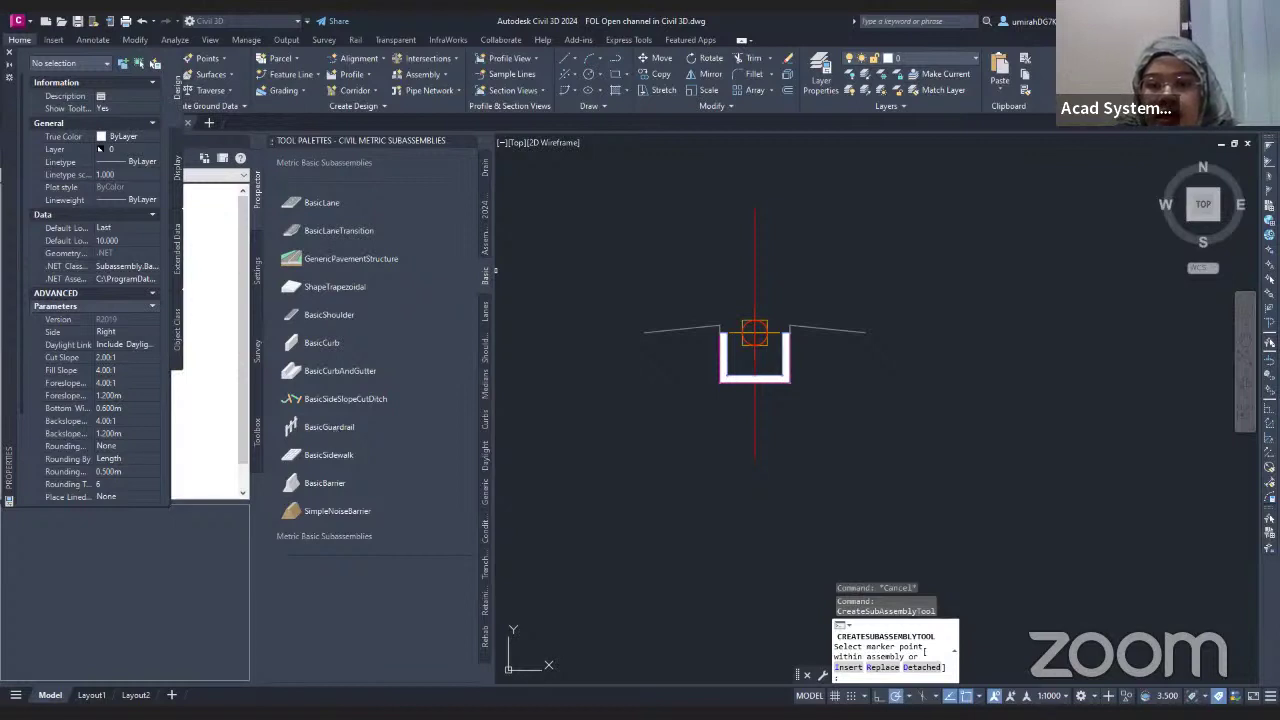
left_click(124, 331)
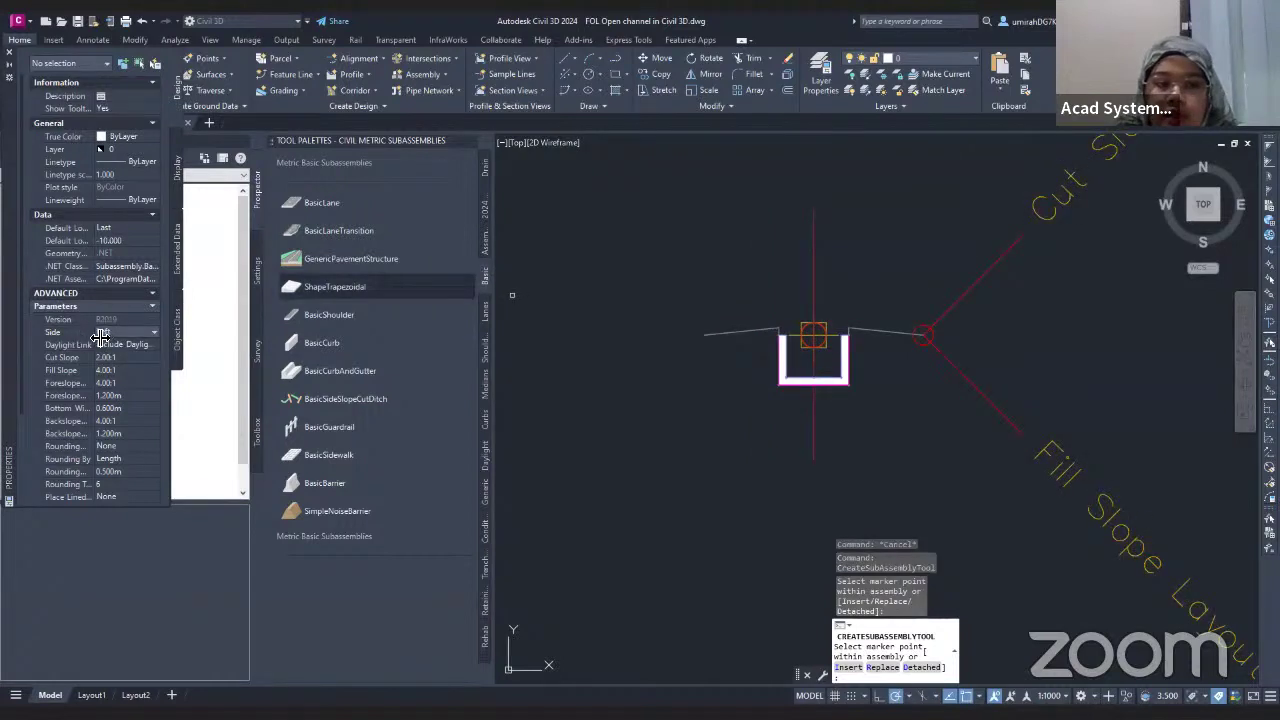
left_click(104, 352)
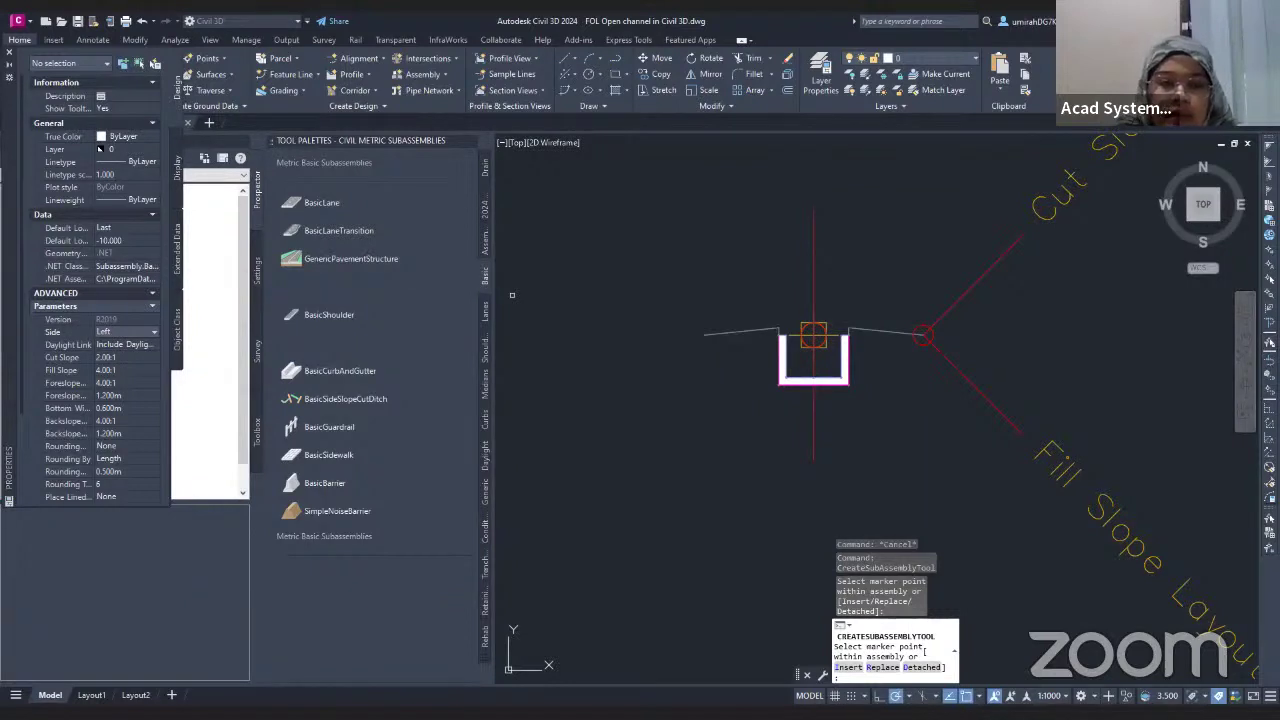
key("Escape")
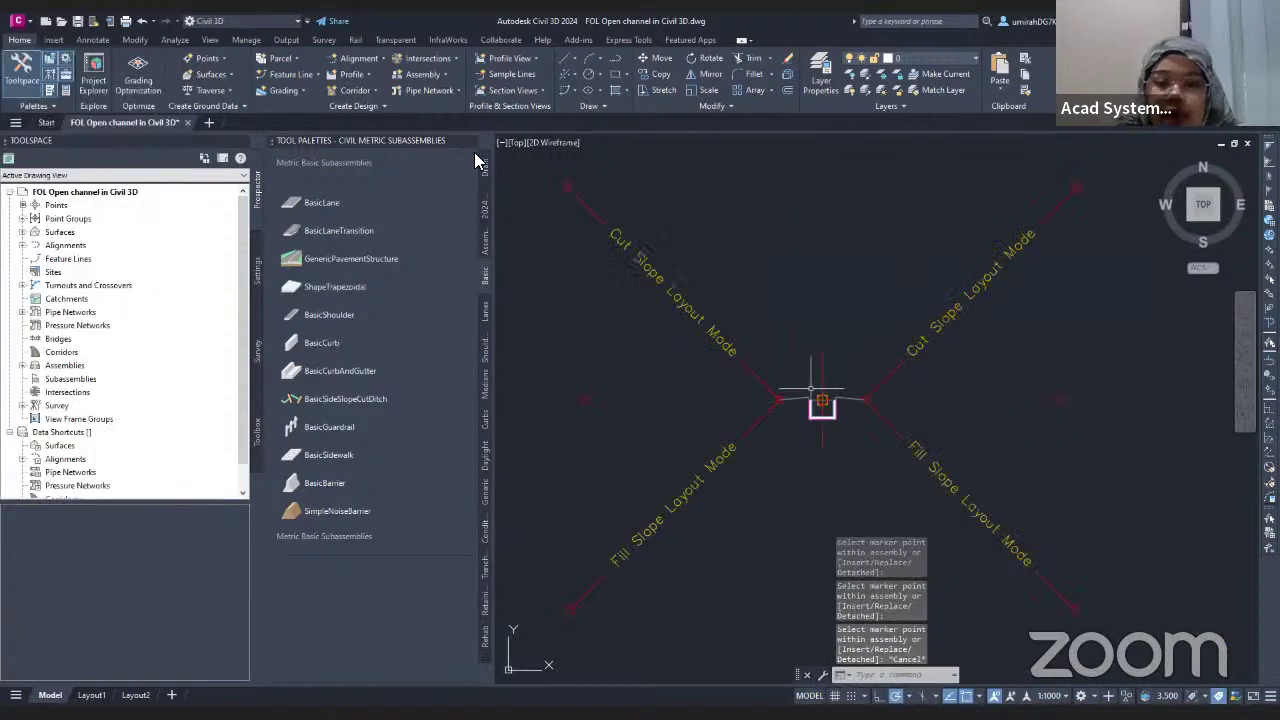
- Inspect the finished channel section with its attached side slopes, then close the subassembly tool palettes
scroll(835, 410, "up", 5)
scroll(697, 288, "up", 2)
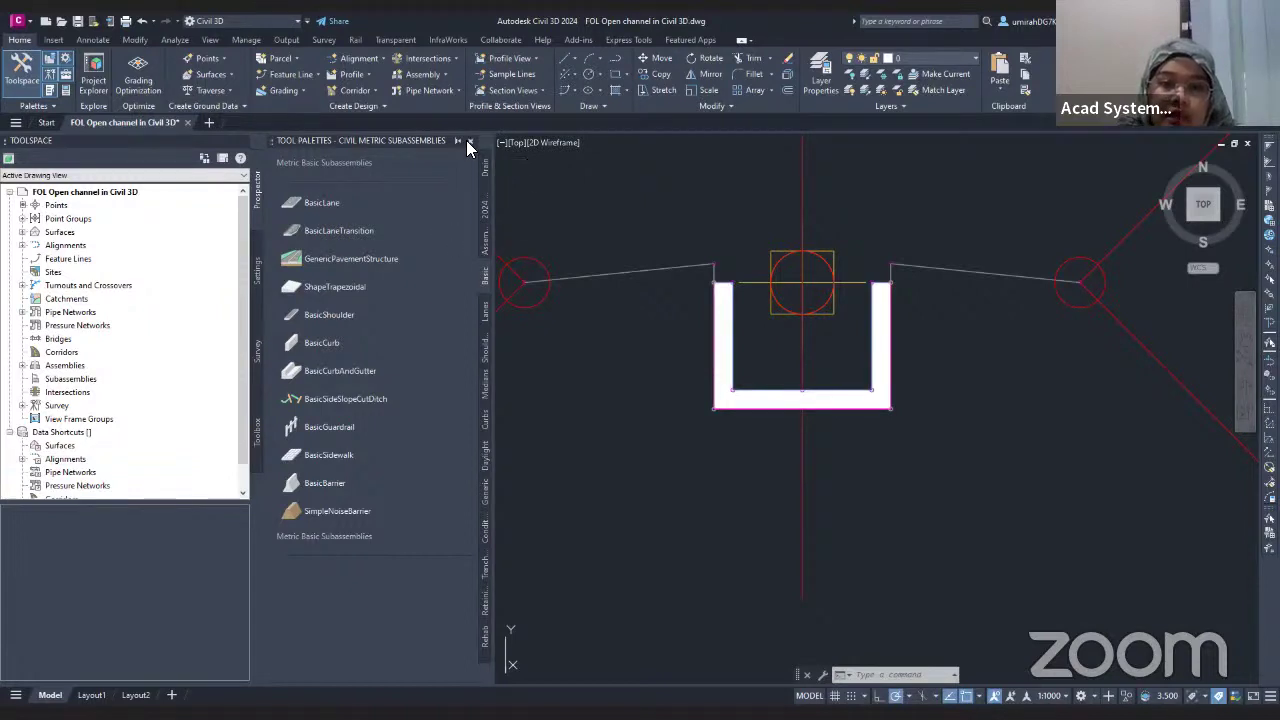
left_click(470, 140)
- Start creating a new corridor and name it Channel A
scroll(700, 363, "down", 5)
scroll(645, 327, "up", 1)
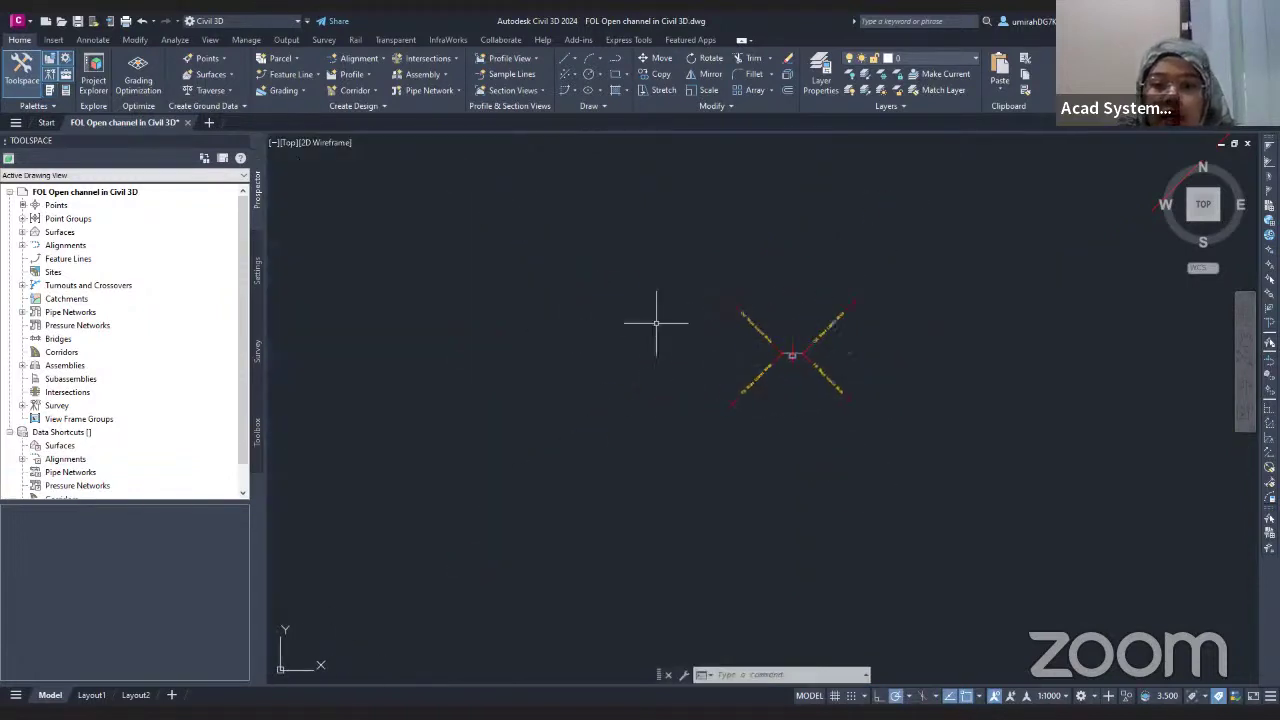
scroll(737, 337, "down", 2)
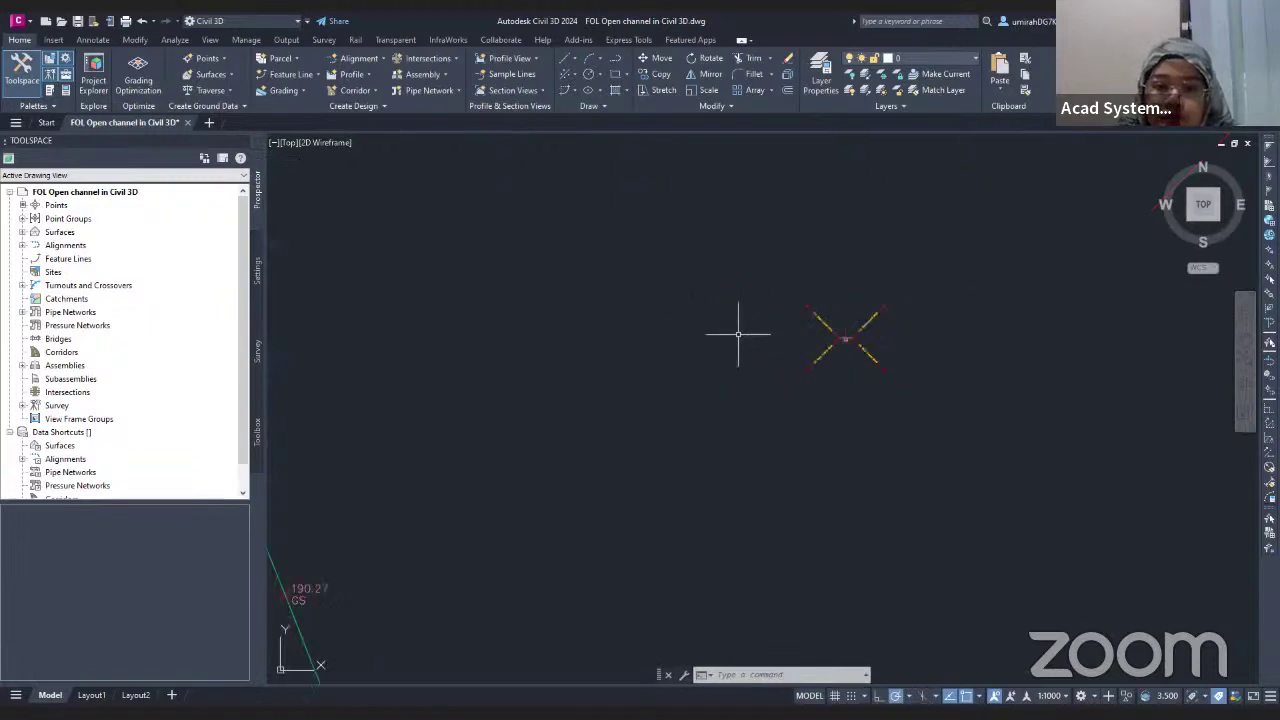
scroll(619, 322, "down", 4)
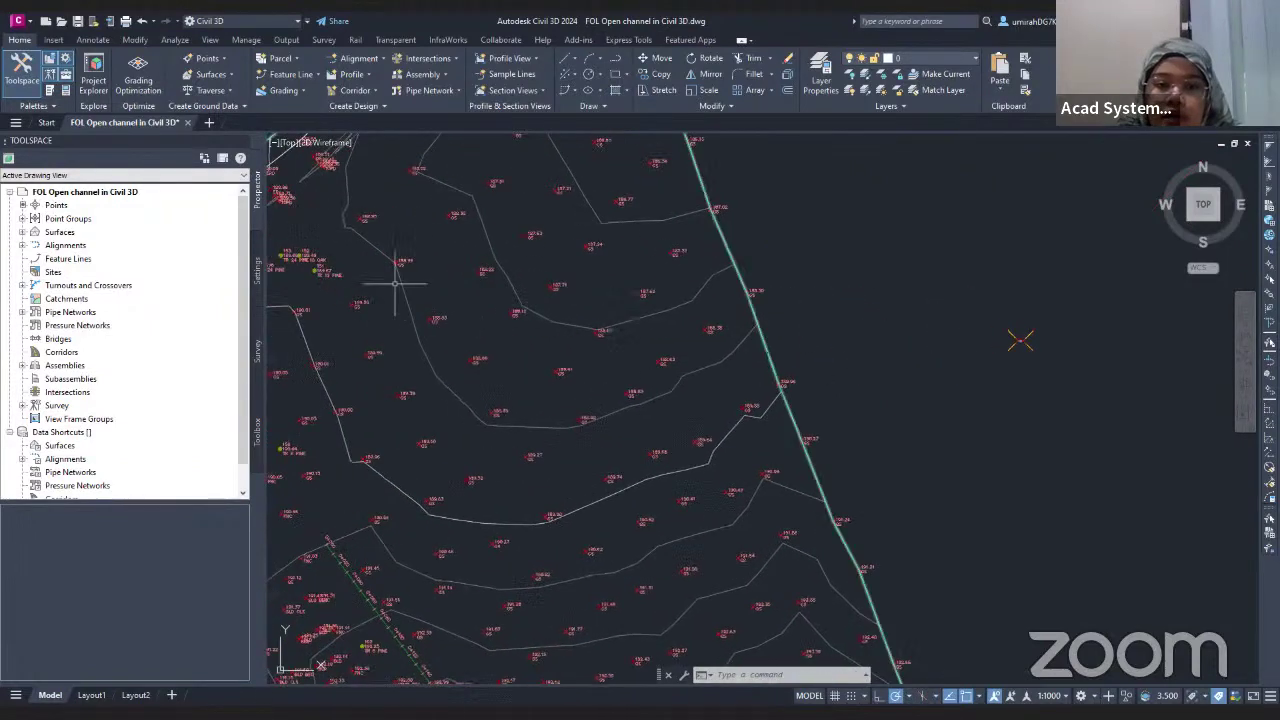
middle_click_drag(477, 305, 462, 165)
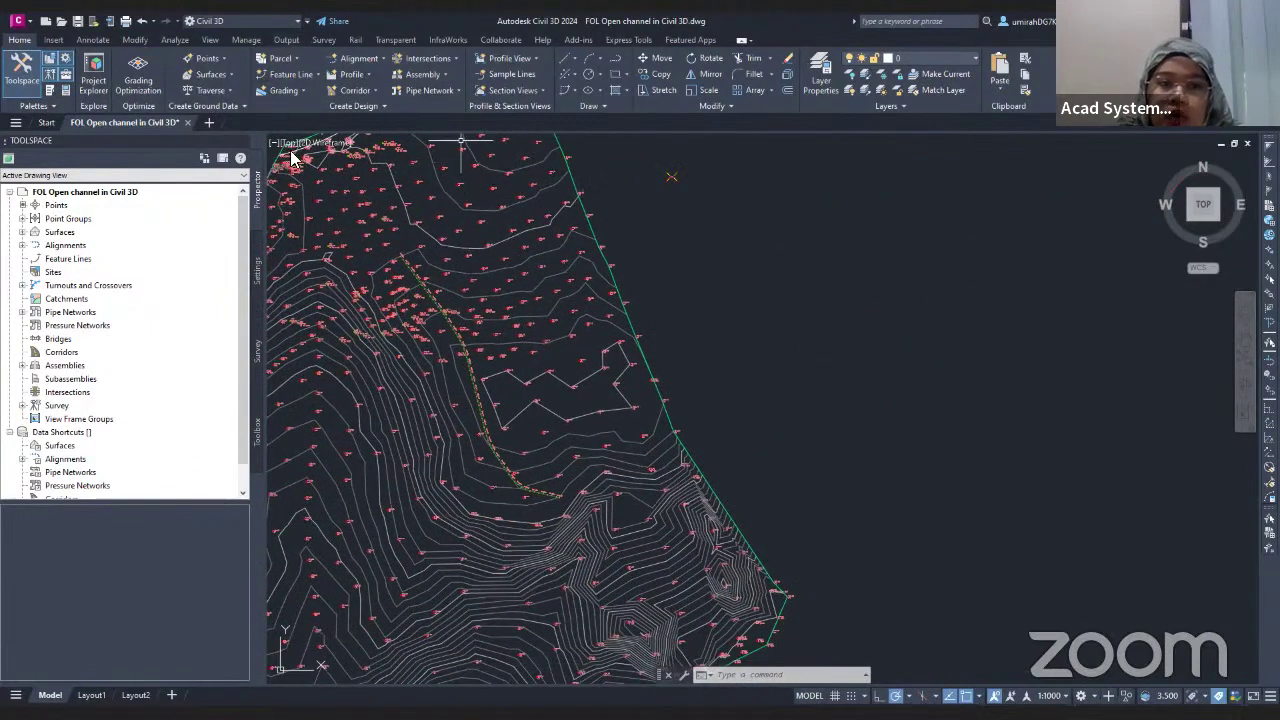
left_click(360, 91)
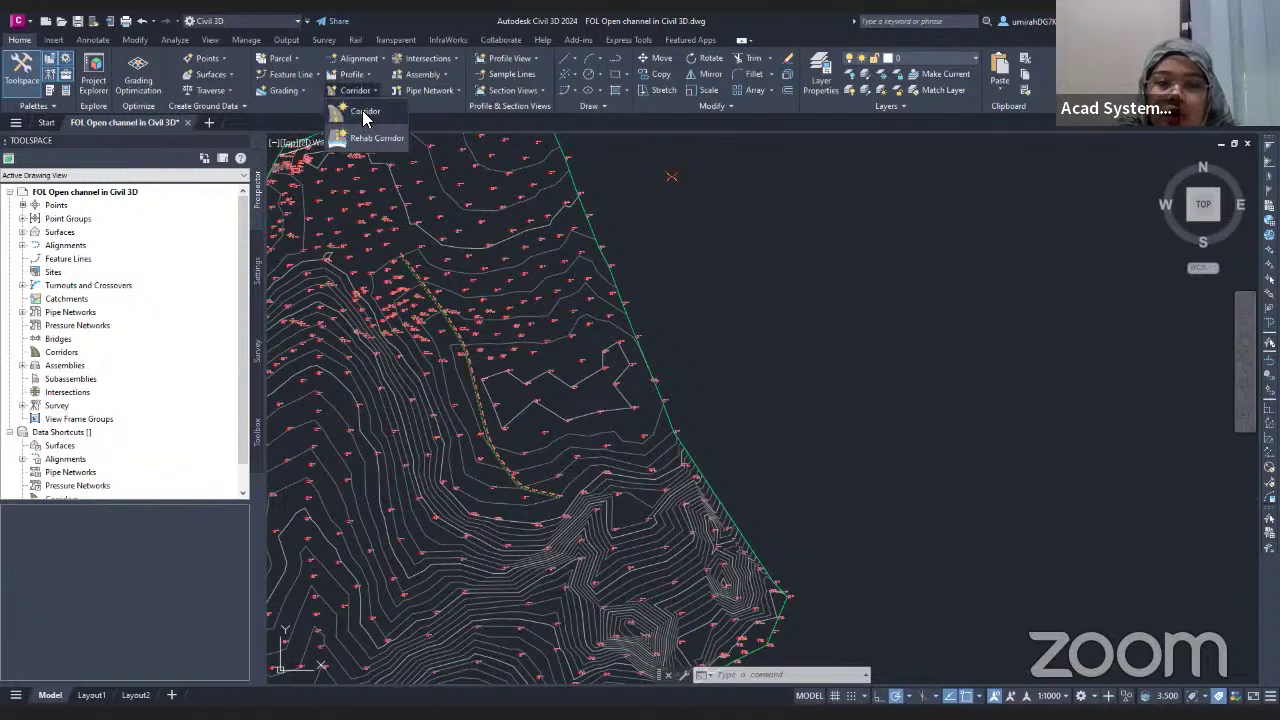
left_click(363, 113)
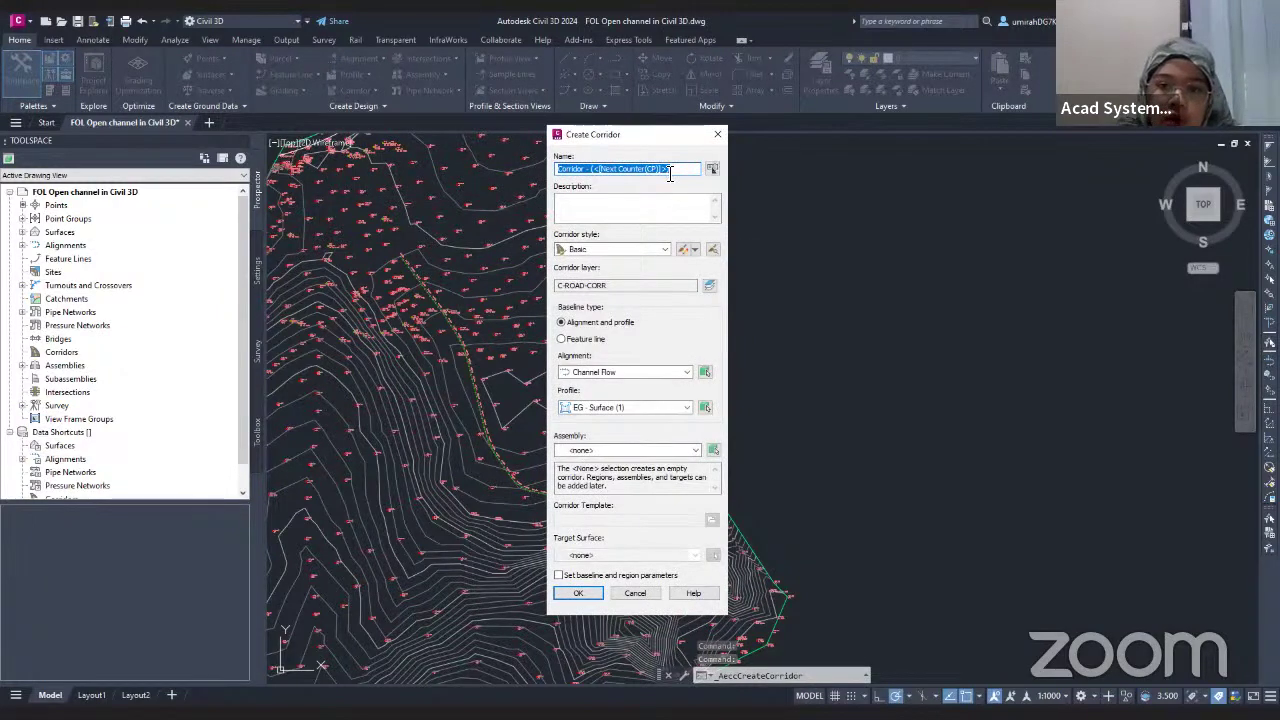
left_click(630, 169)
triple_click(630, 169)
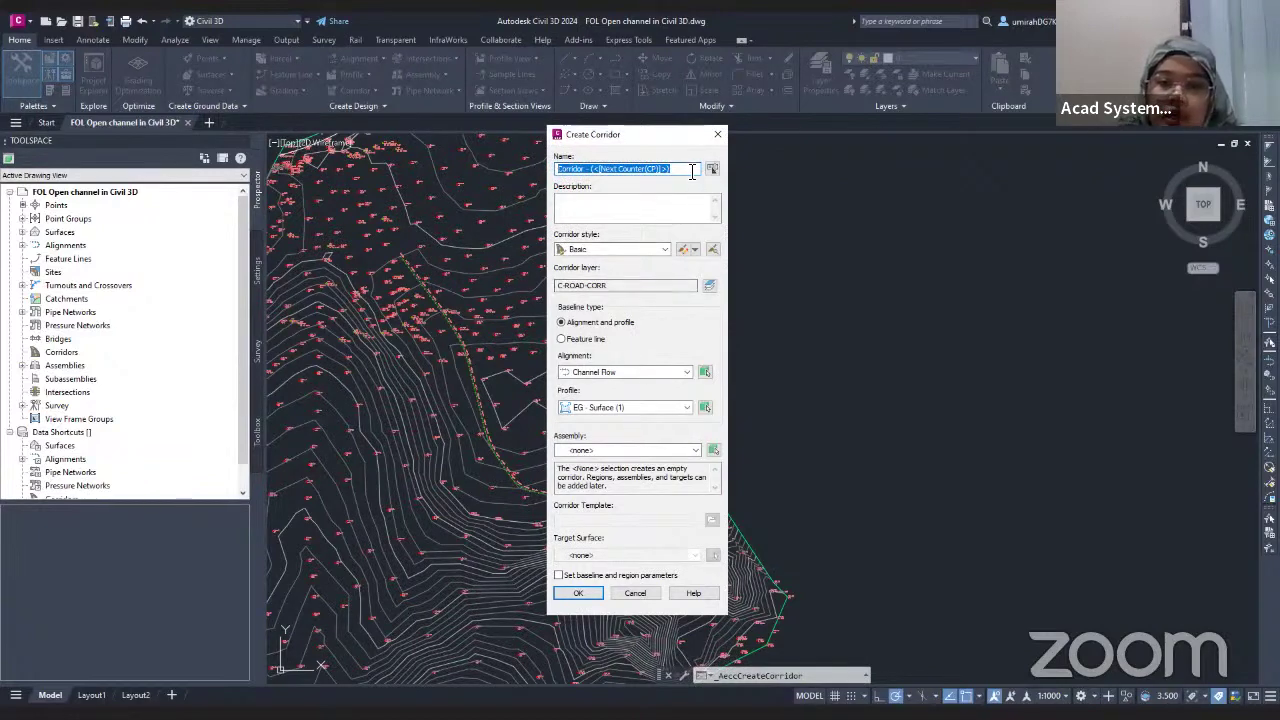
type("a")
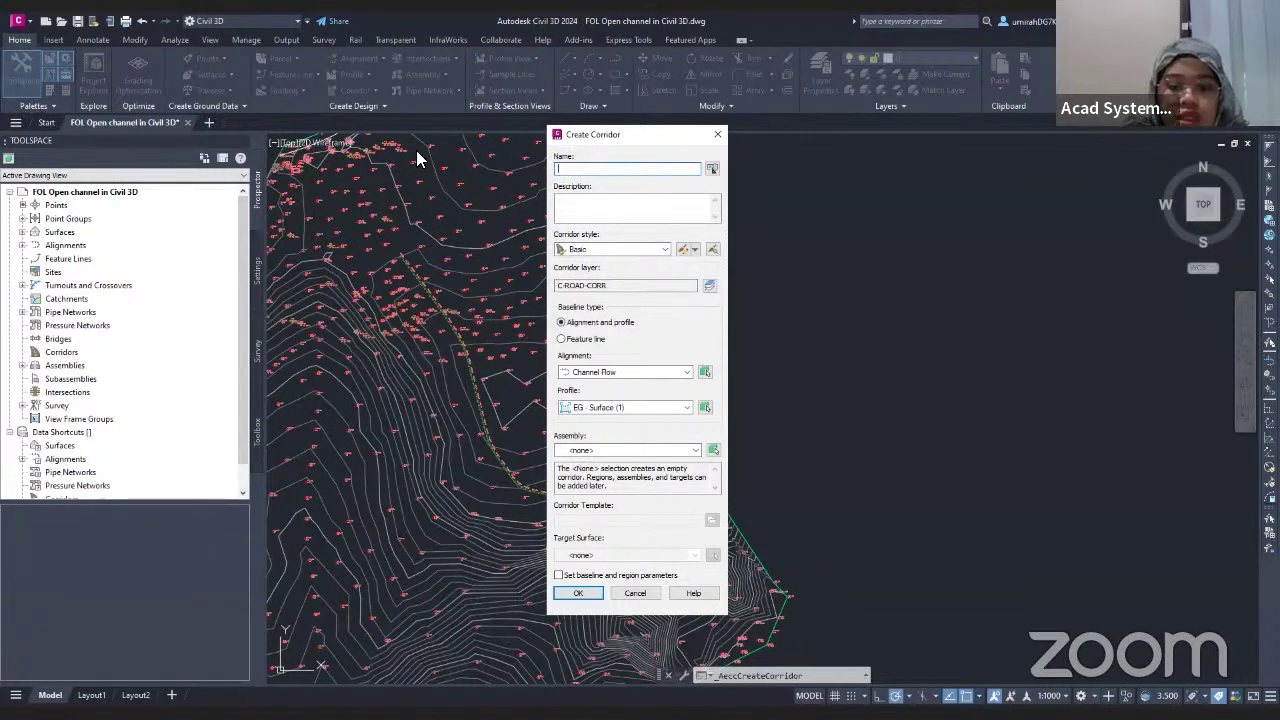
type("Cha")
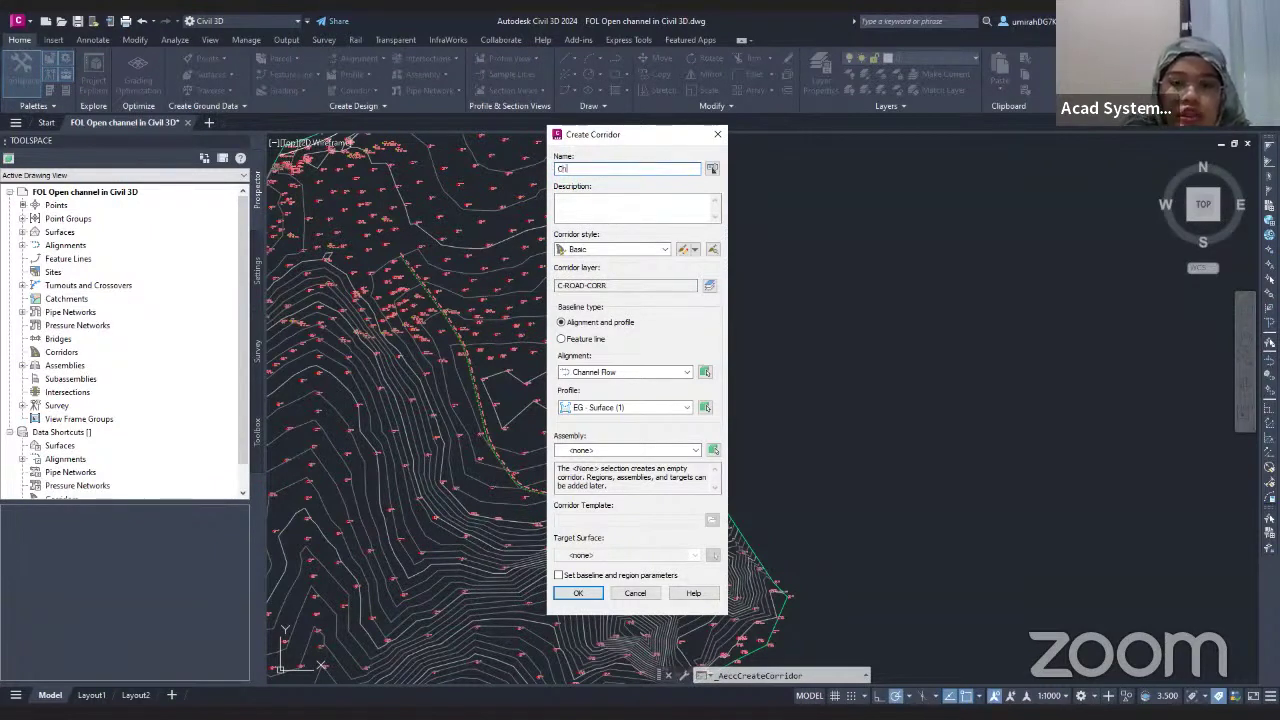
type("nnel ")
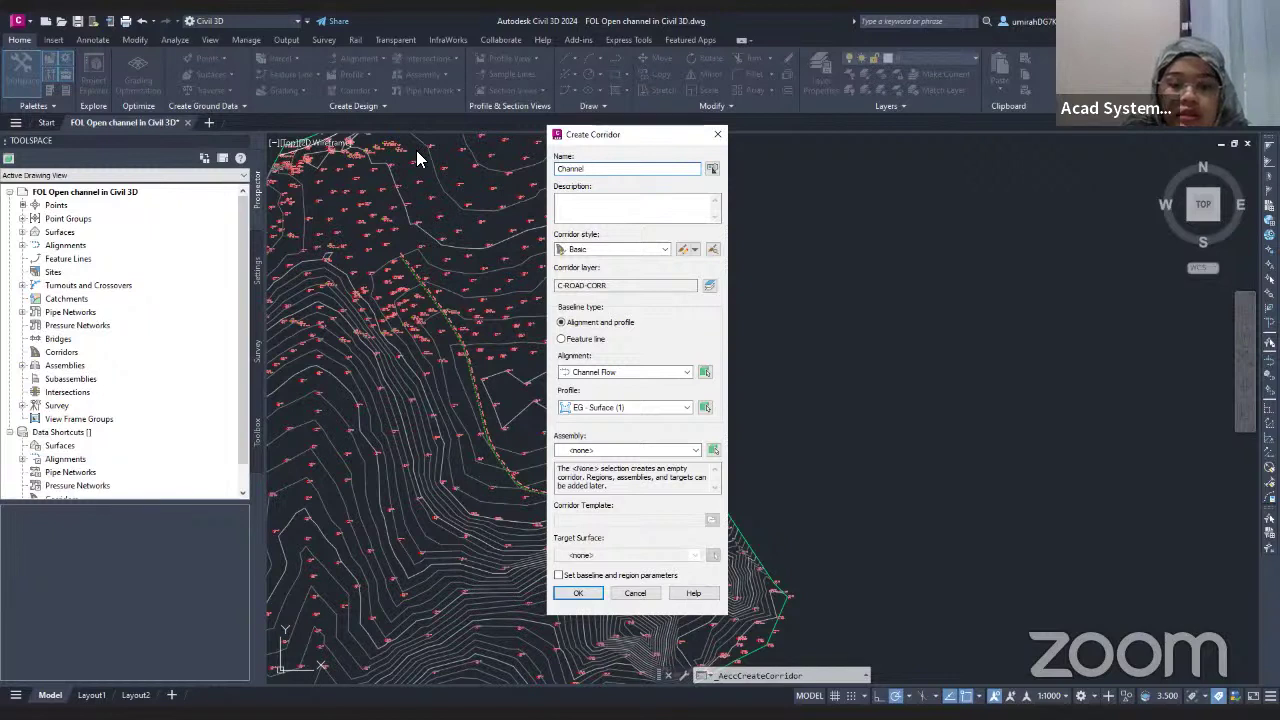
type("A")
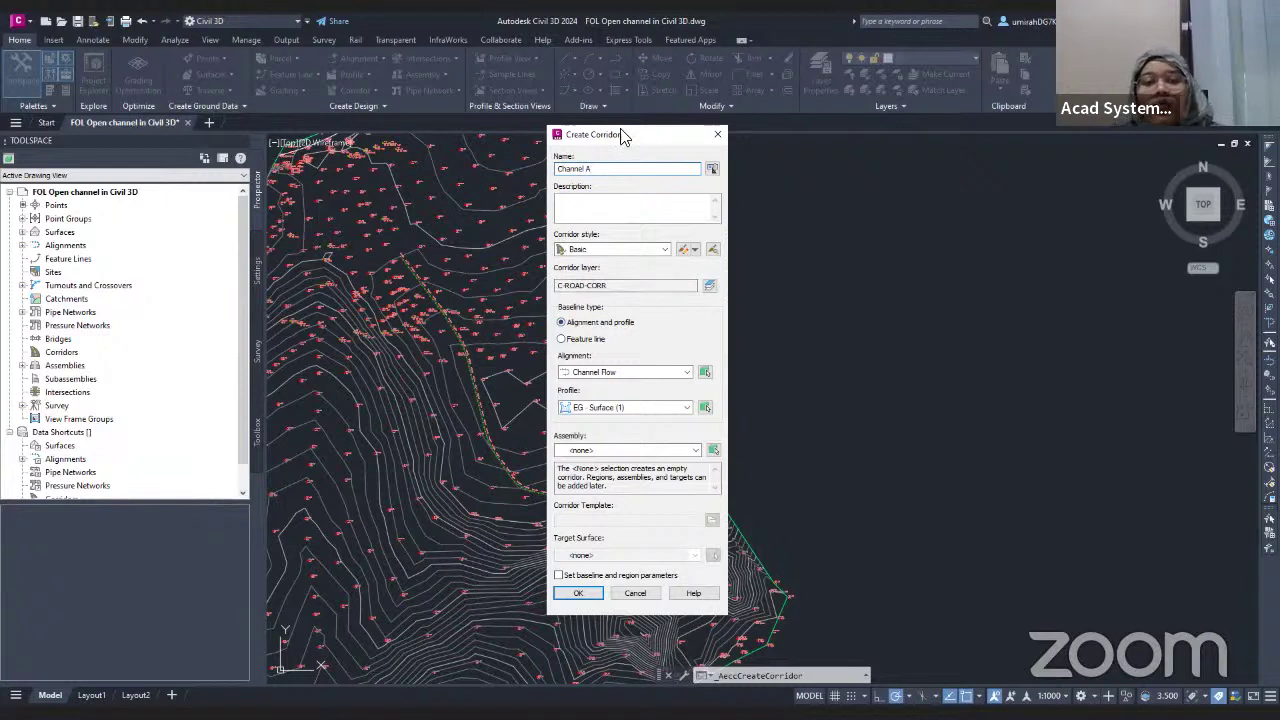
- Set the corridor's profile to Proposed Channel Design and its assembly to Channel A
left_click_drag(620, 134, 509, 133)
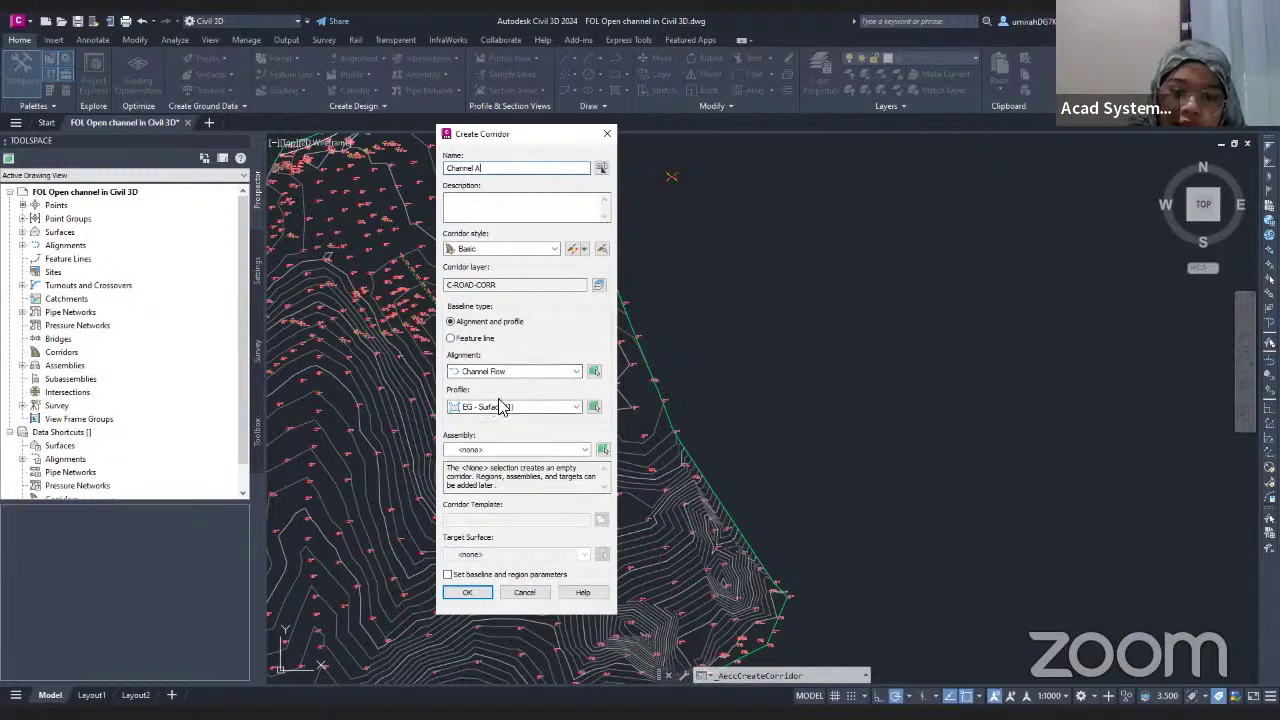
left_click(522, 407)
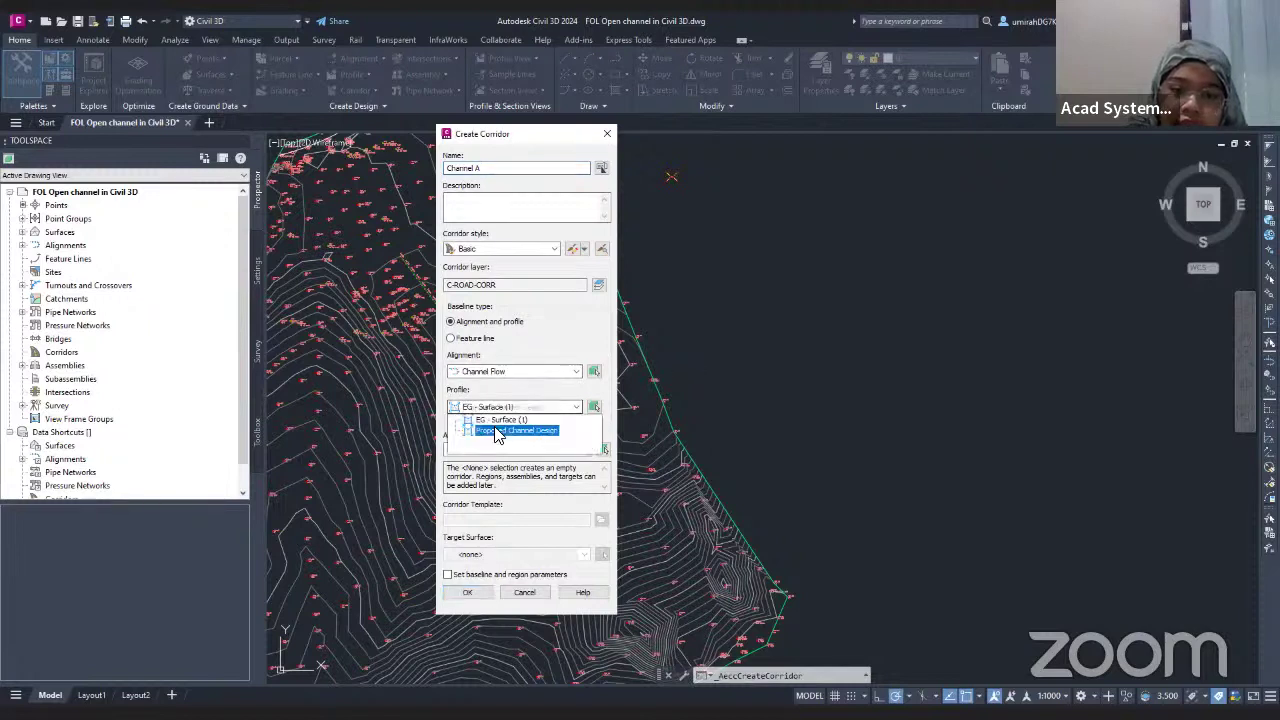
left_click(500, 431)
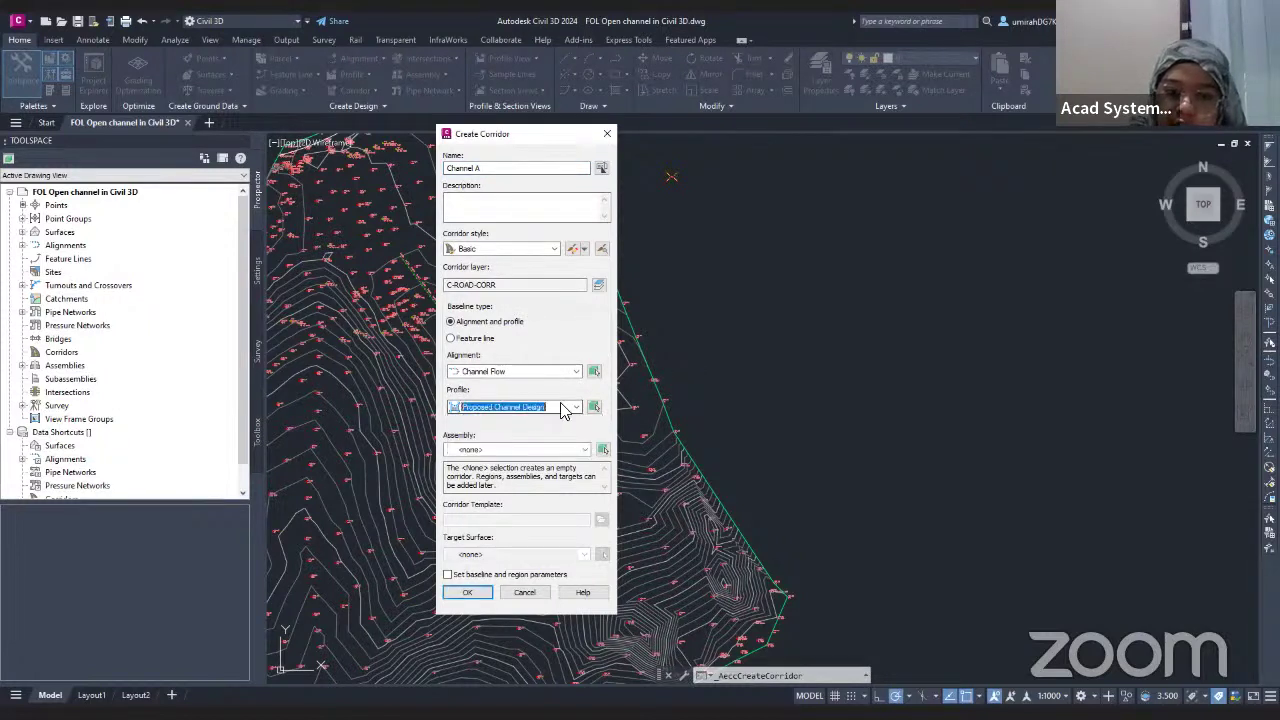
left_click_drag(548, 136, 679, 127)
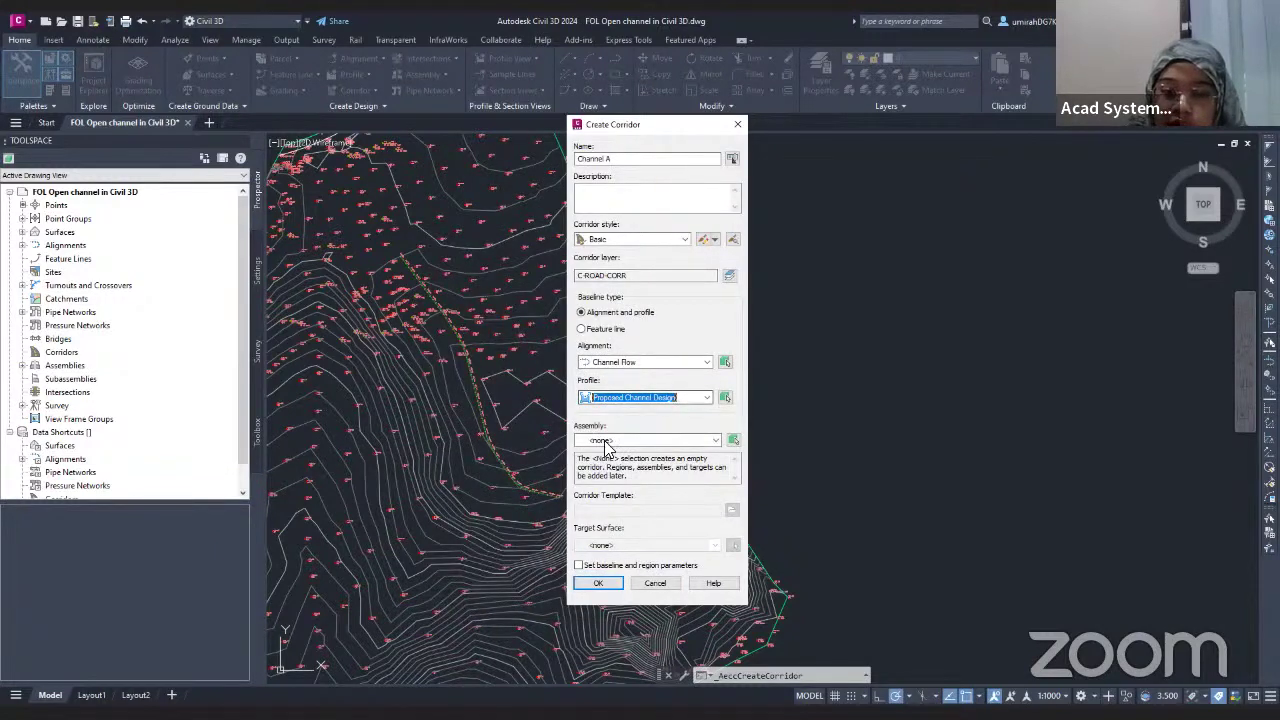
left_click(676, 440)
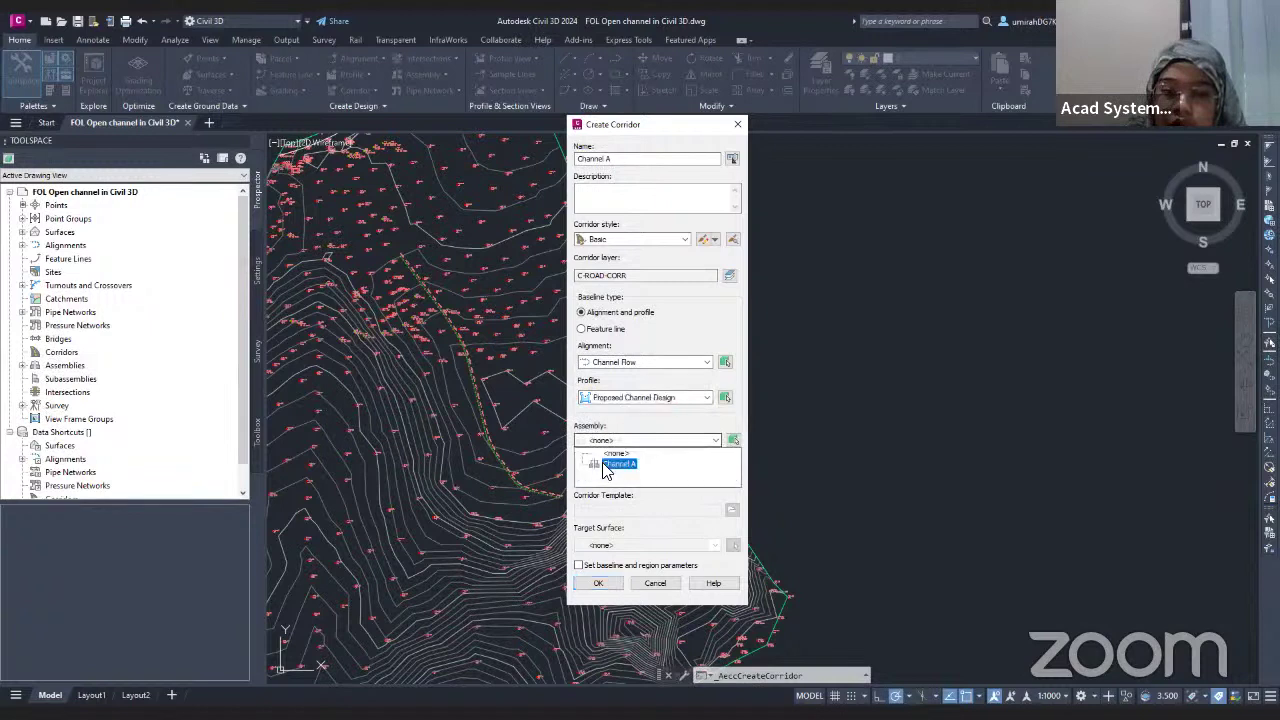
left_click(612, 464)
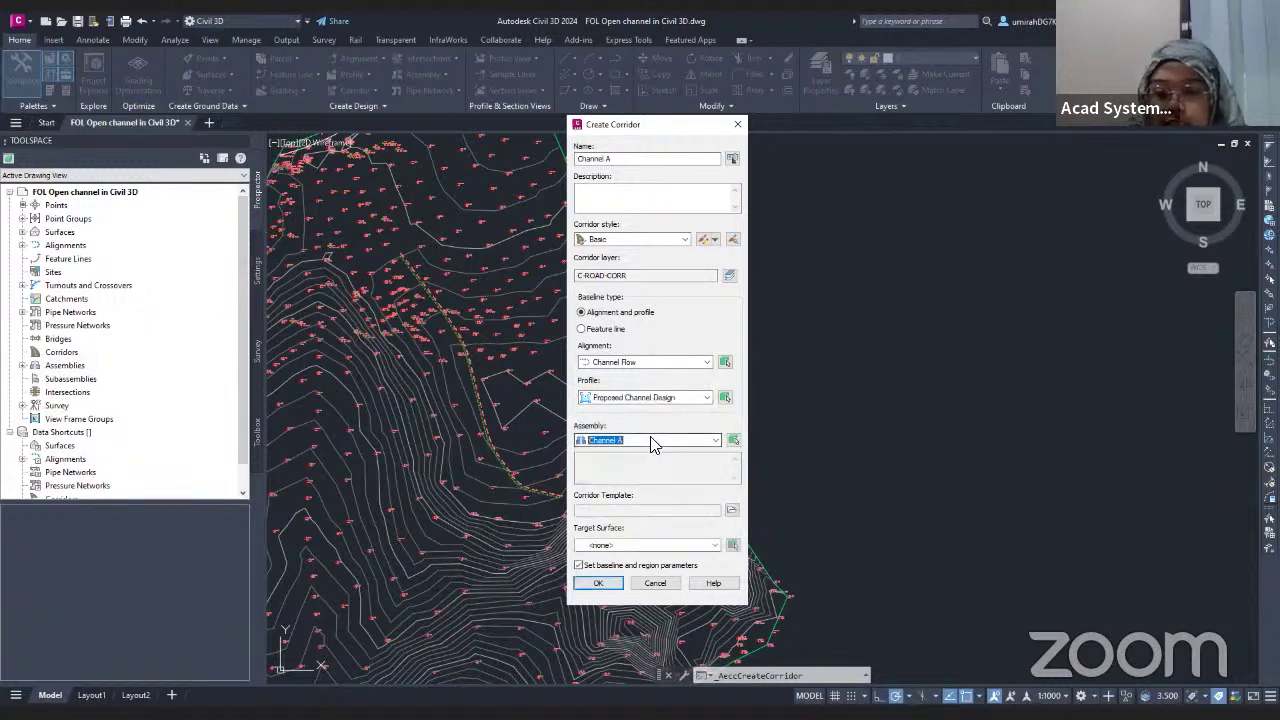
- Set EG as the corridor's target surface and accept the settings with baseline and region parameters enabled
left_click(622, 548)
left_click(708, 566)
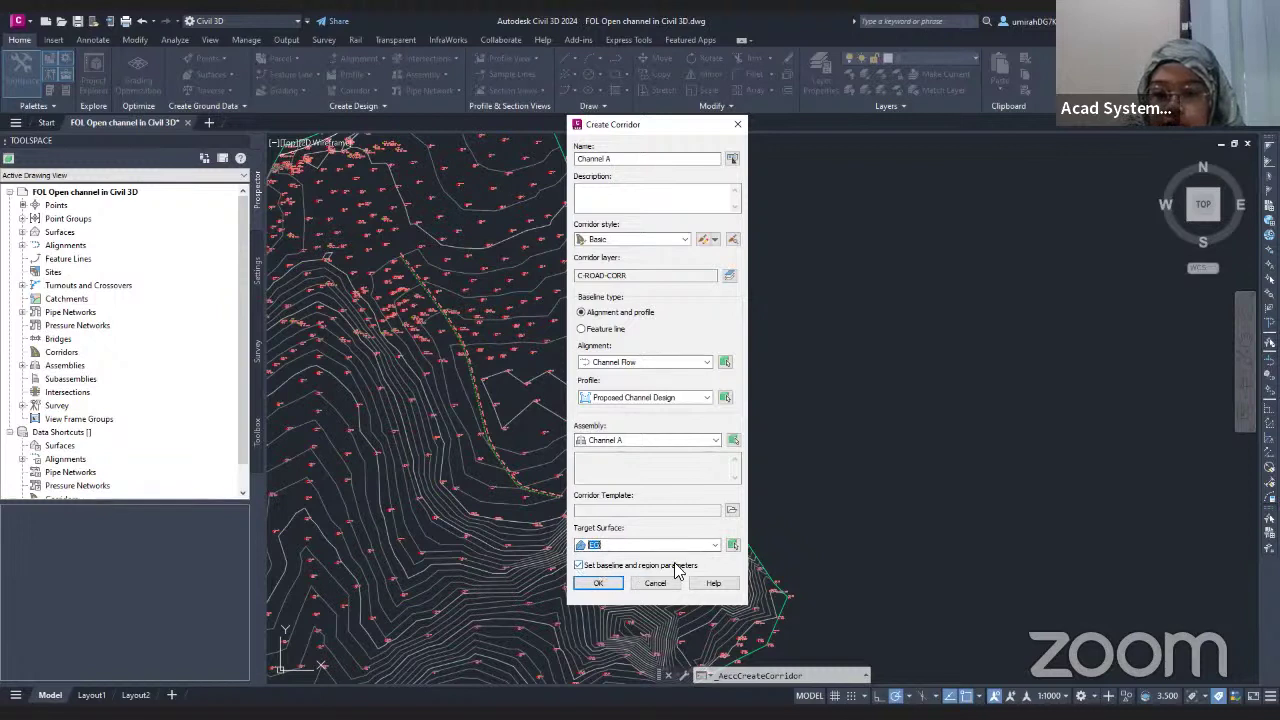
left_click(579, 565)
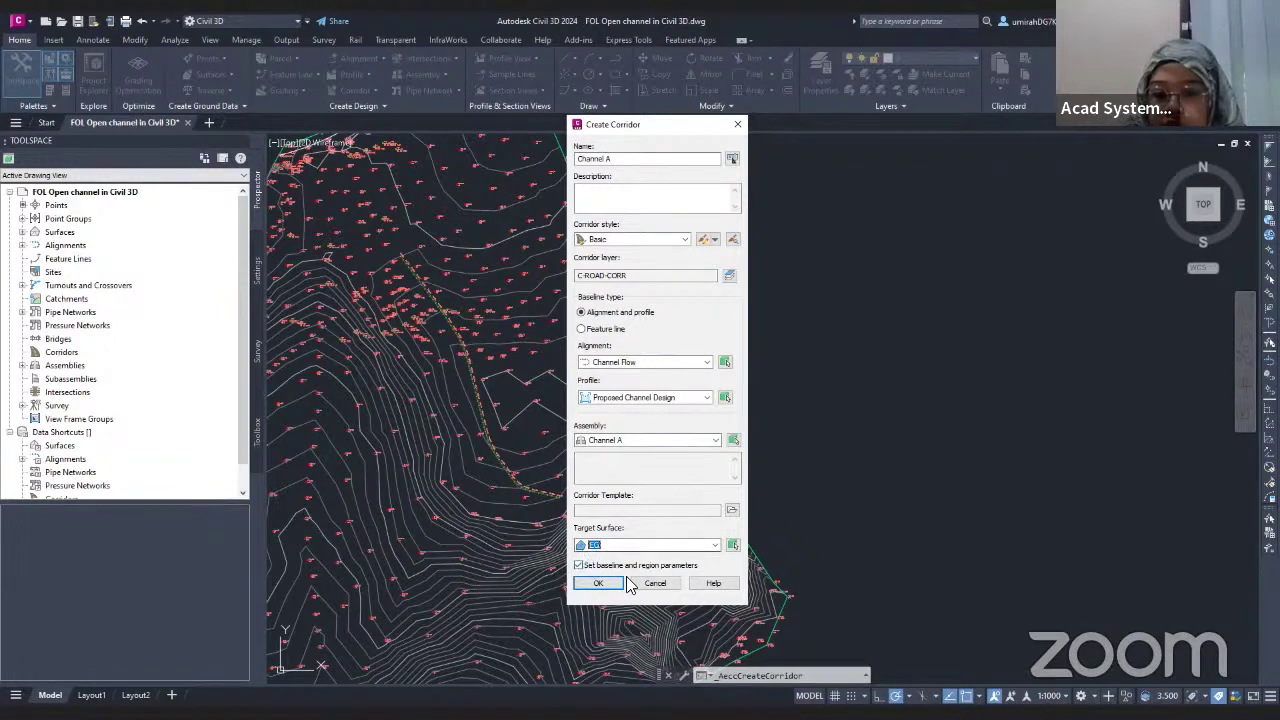
left_click(602, 585)
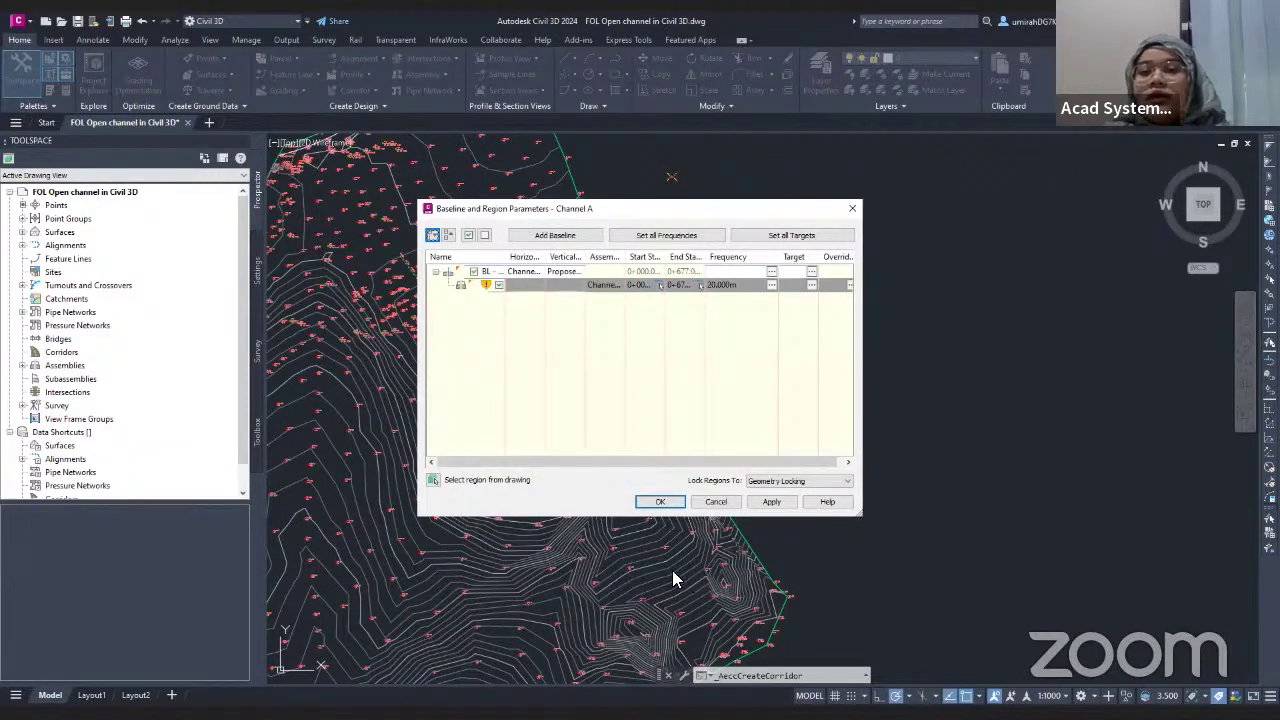
- Set the corridor region's assembly frequency to 10 m along tangents, for the curve increment and along spirals
left_click(520, 276)
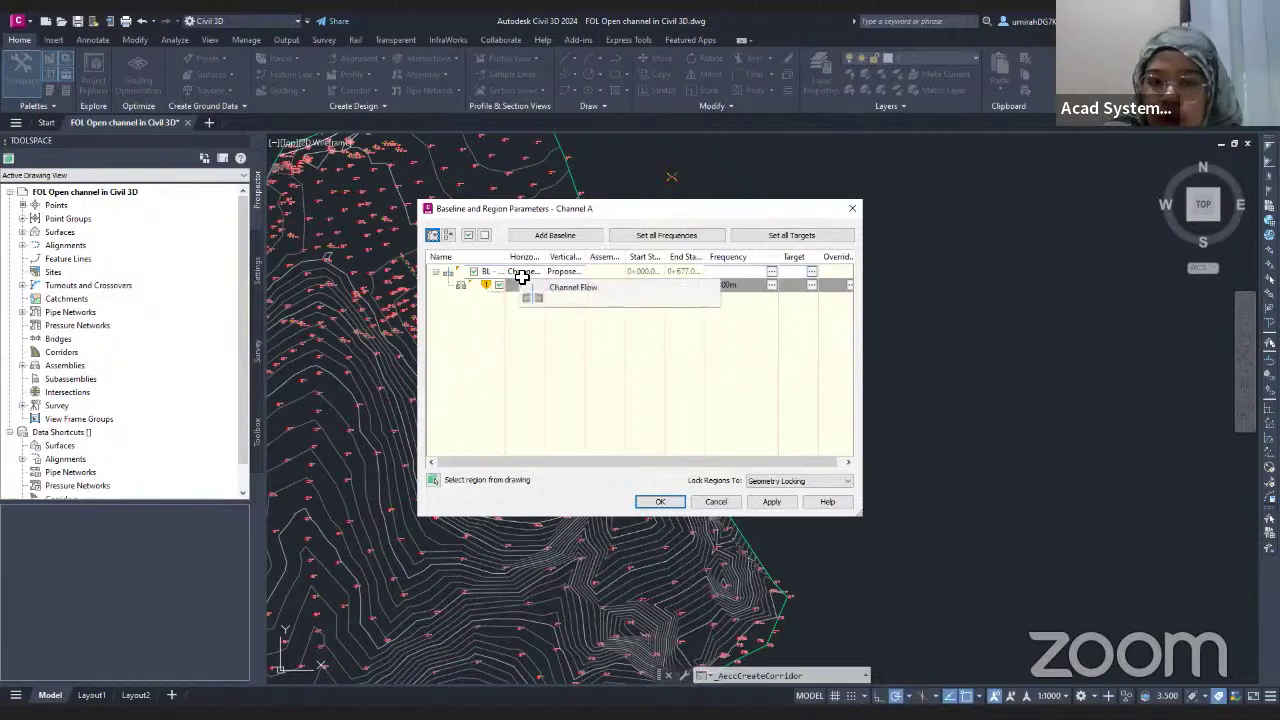
left_click(509, 369)
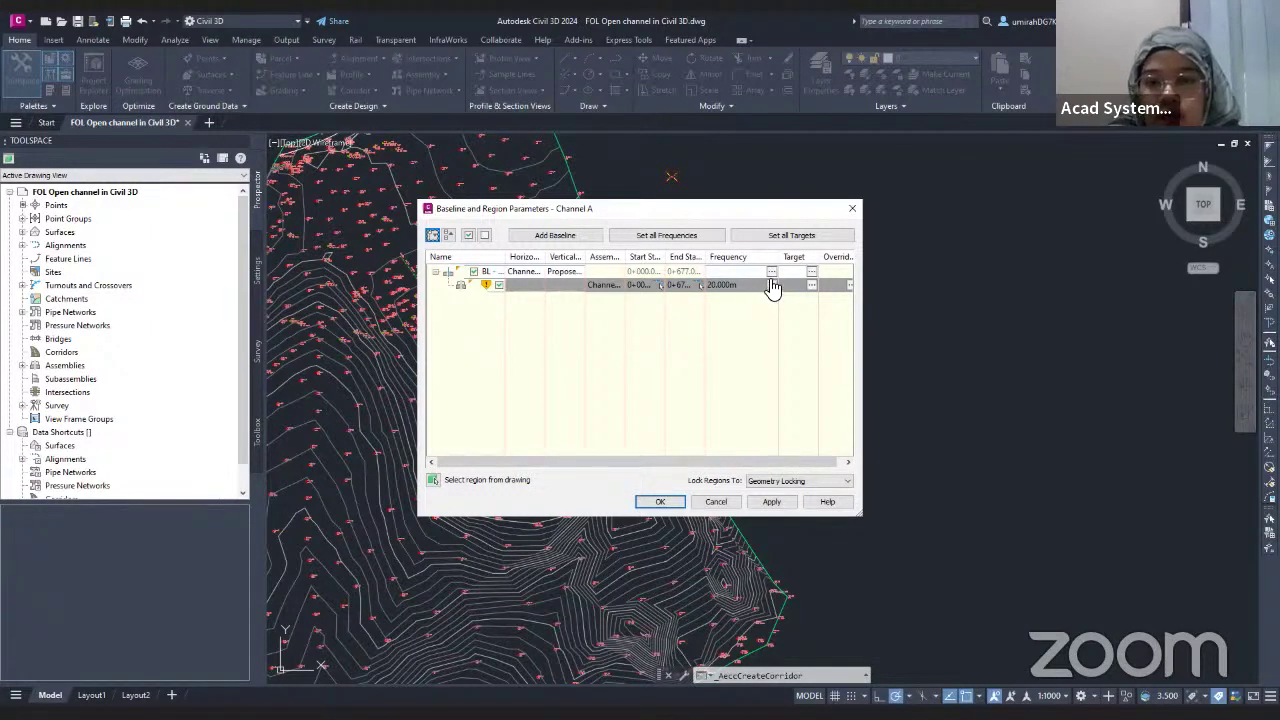
left_click(772, 286)
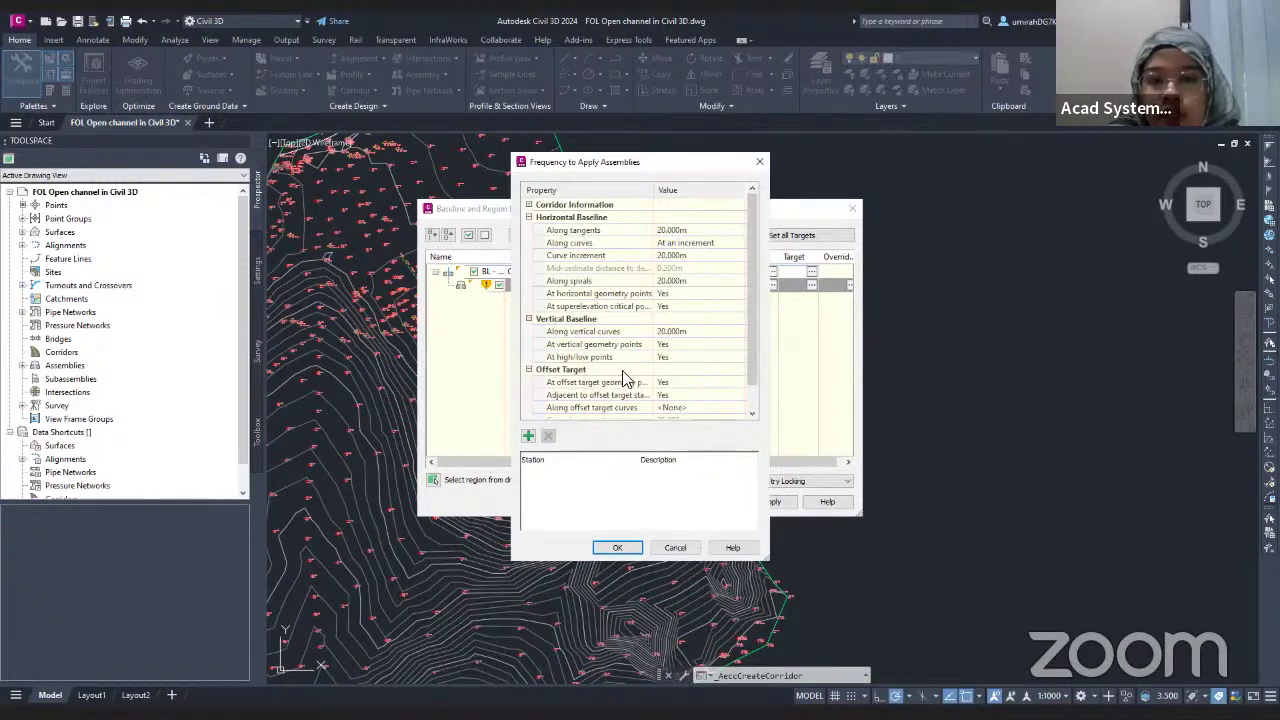
left_click(722, 232)
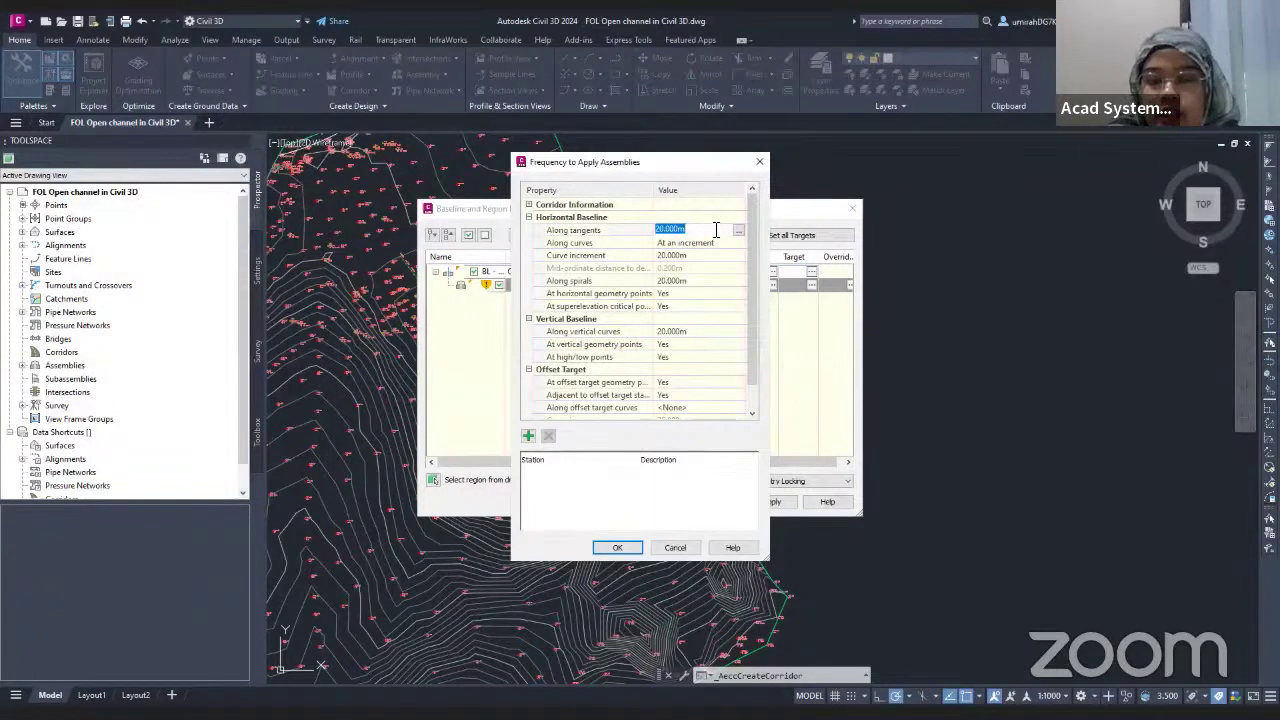
type("10")
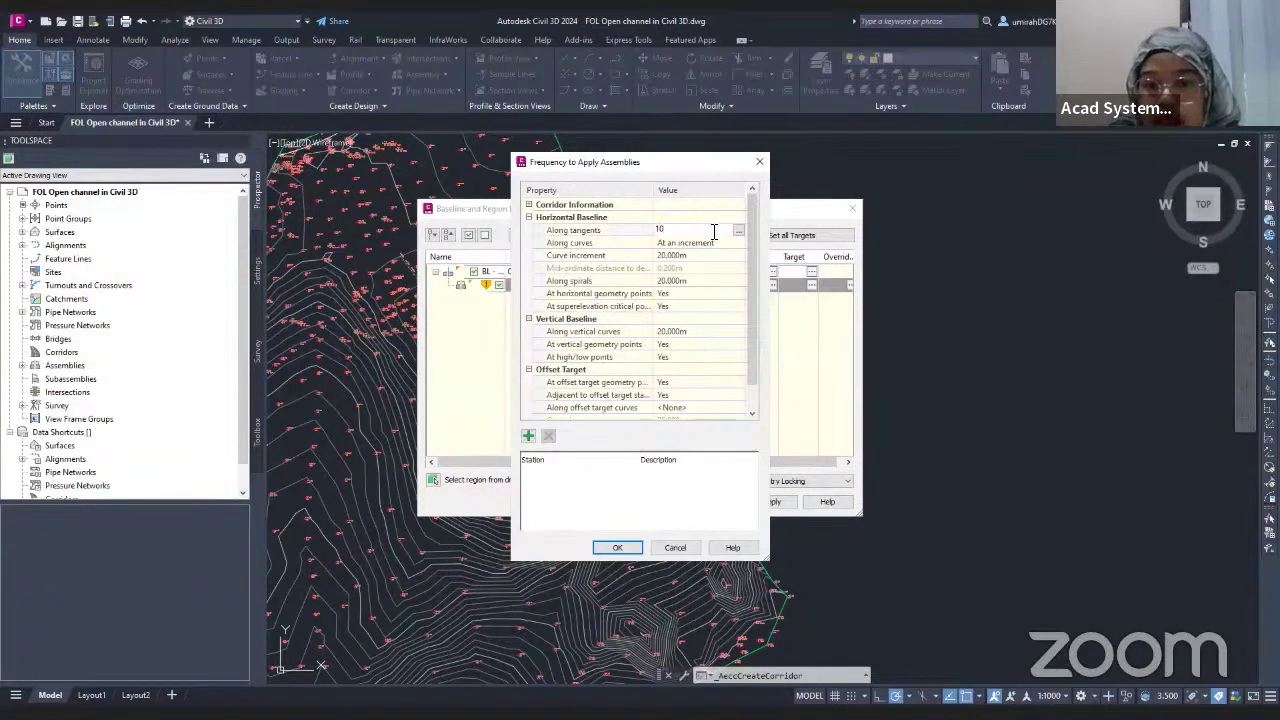
key("Return")
left_click(691, 256)
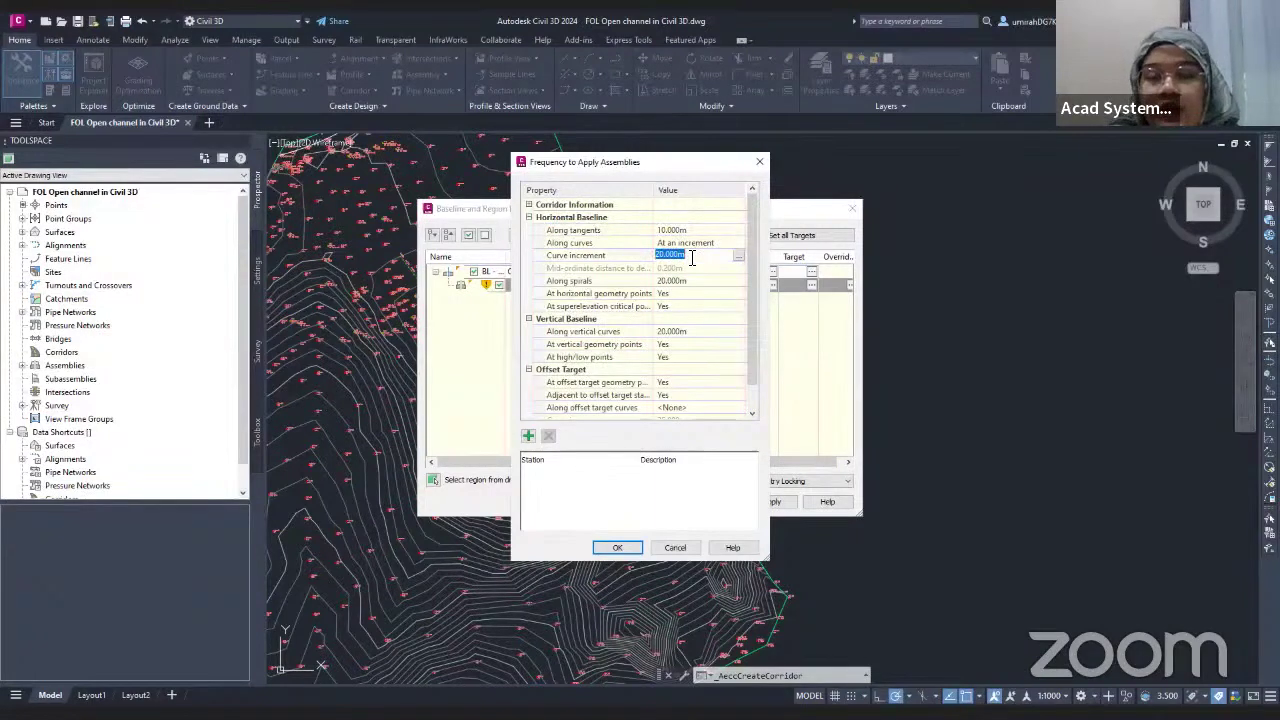
type("10")
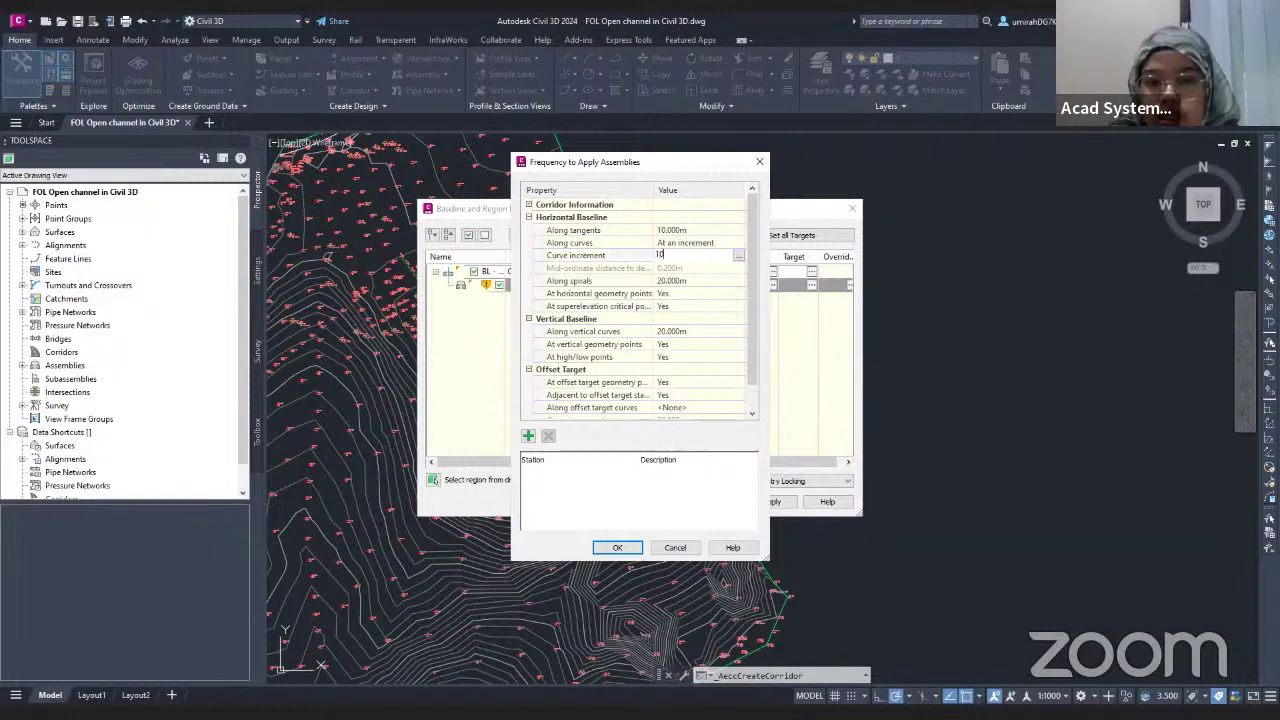
key("Return")
left_click(688, 281)
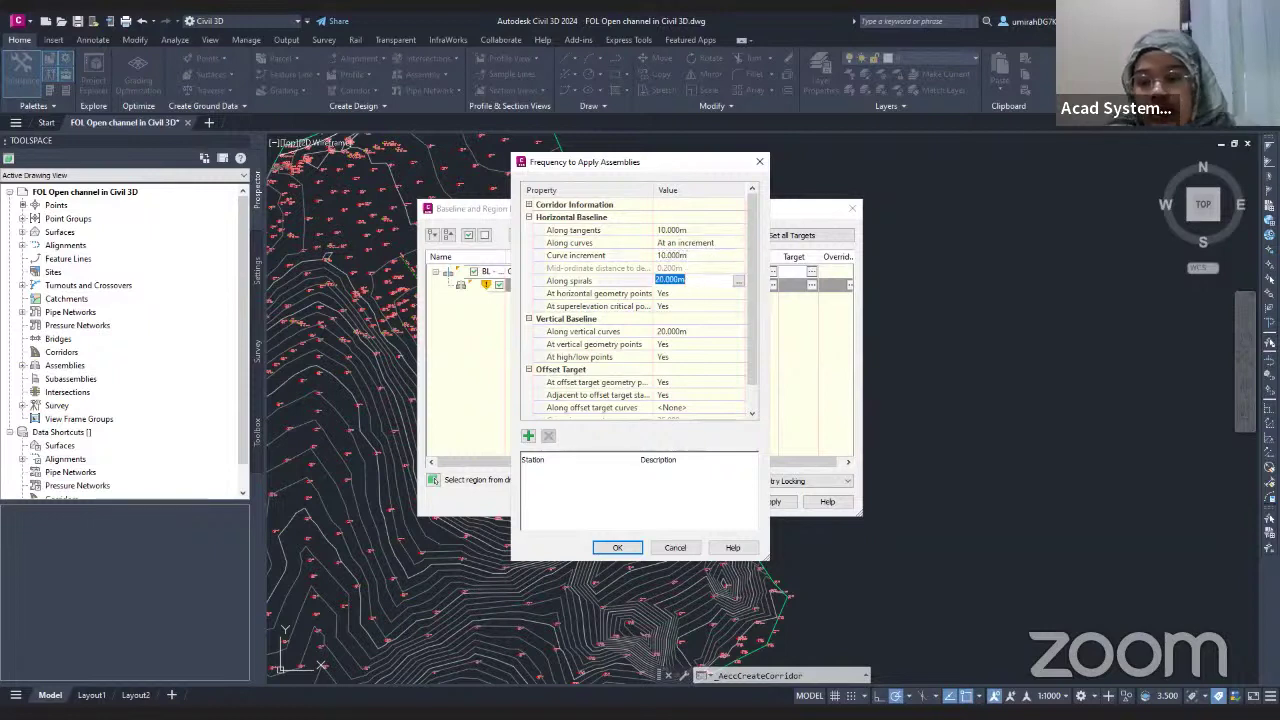
type("10")
key("Return")
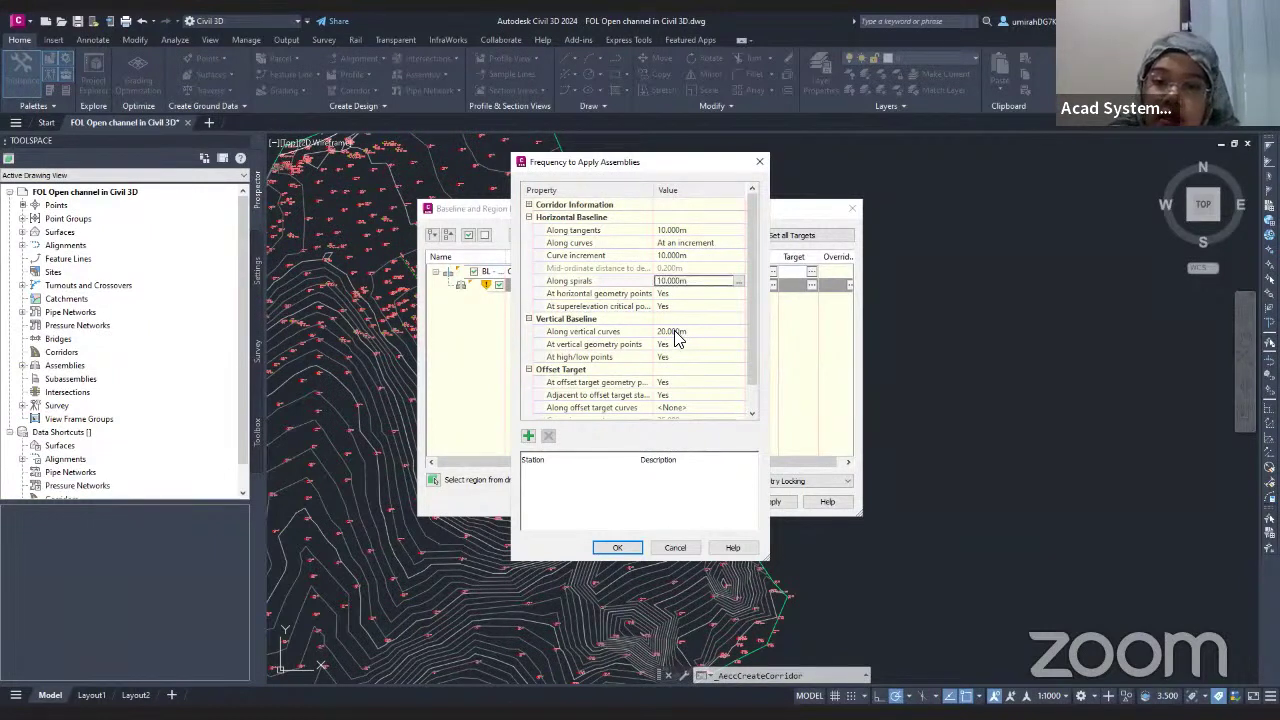
- Set the assembly frequency along vertical curves to 10 m and accept the frequency settings
left_click(675, 338)
type("10")
key("Return")
scroll(693, 360, "down", 1)
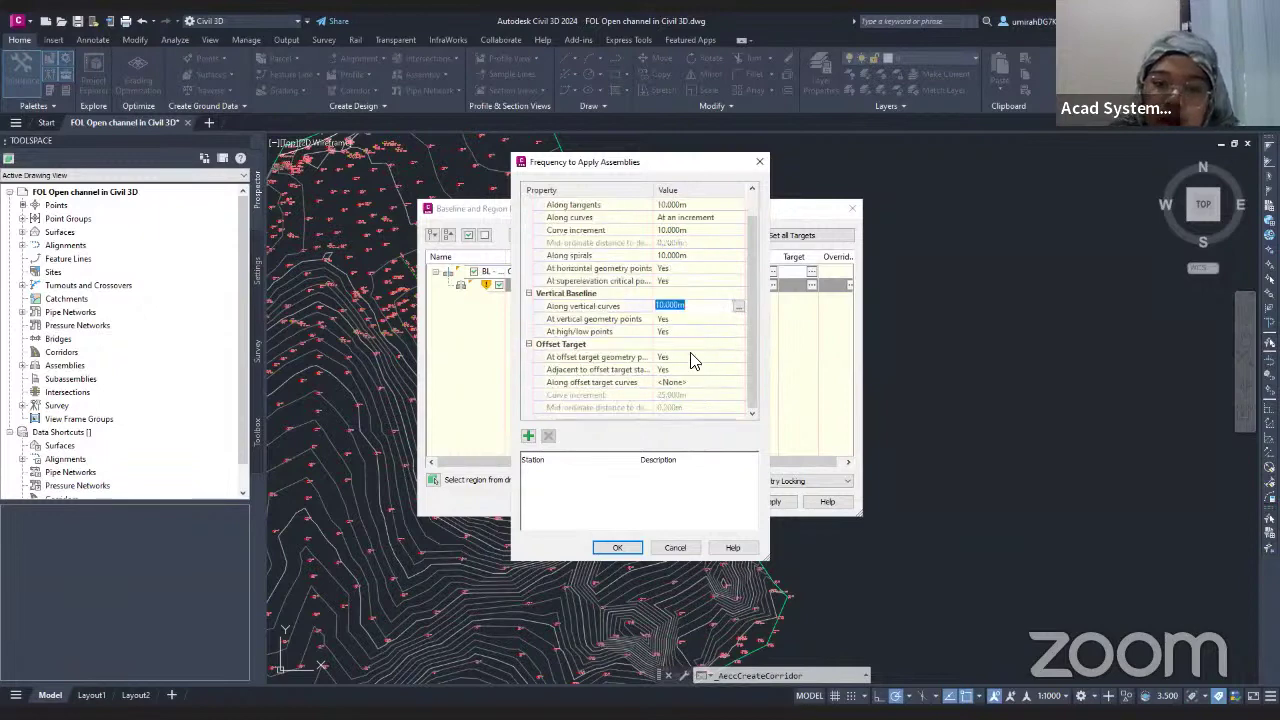
scroll(690, 310, "up", 1)
scroll(694, 291, "down", 1)
left_click(617, 547)
- Apply the baseline and region parameters, rebuild the corridor and inspect it along the channel alignment
left_click(772, 502)
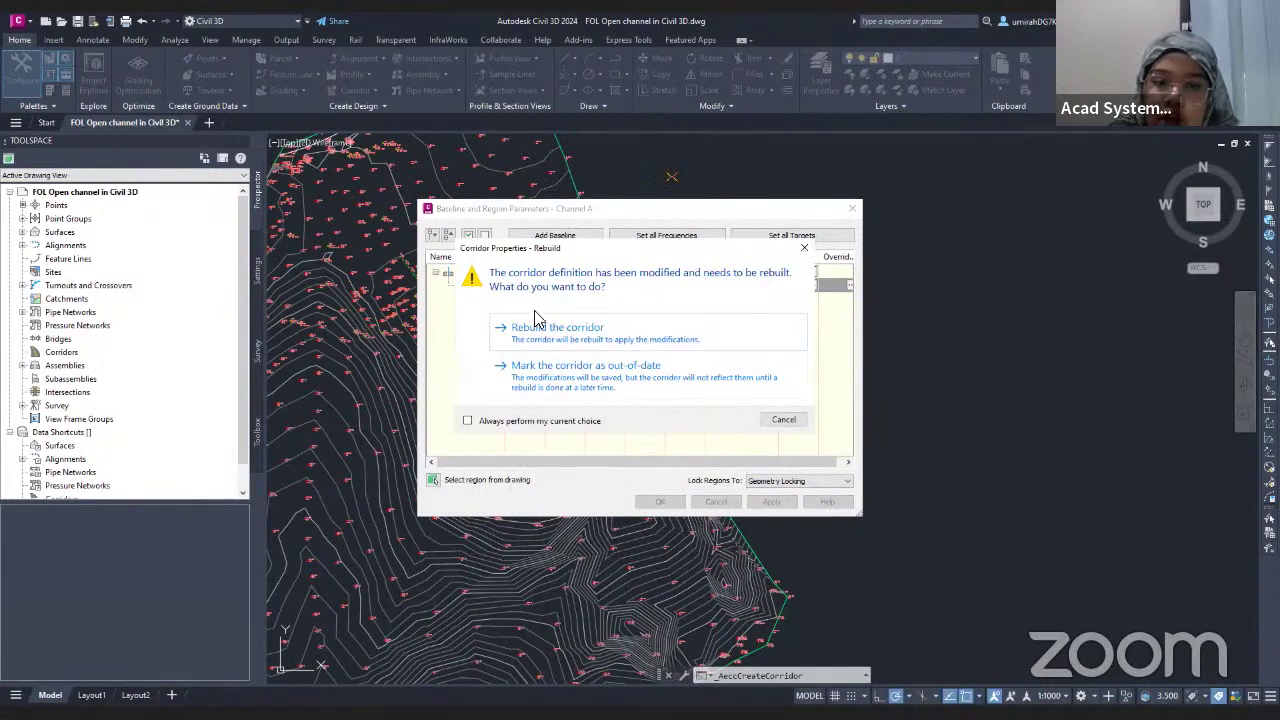
left_click(572, 338)
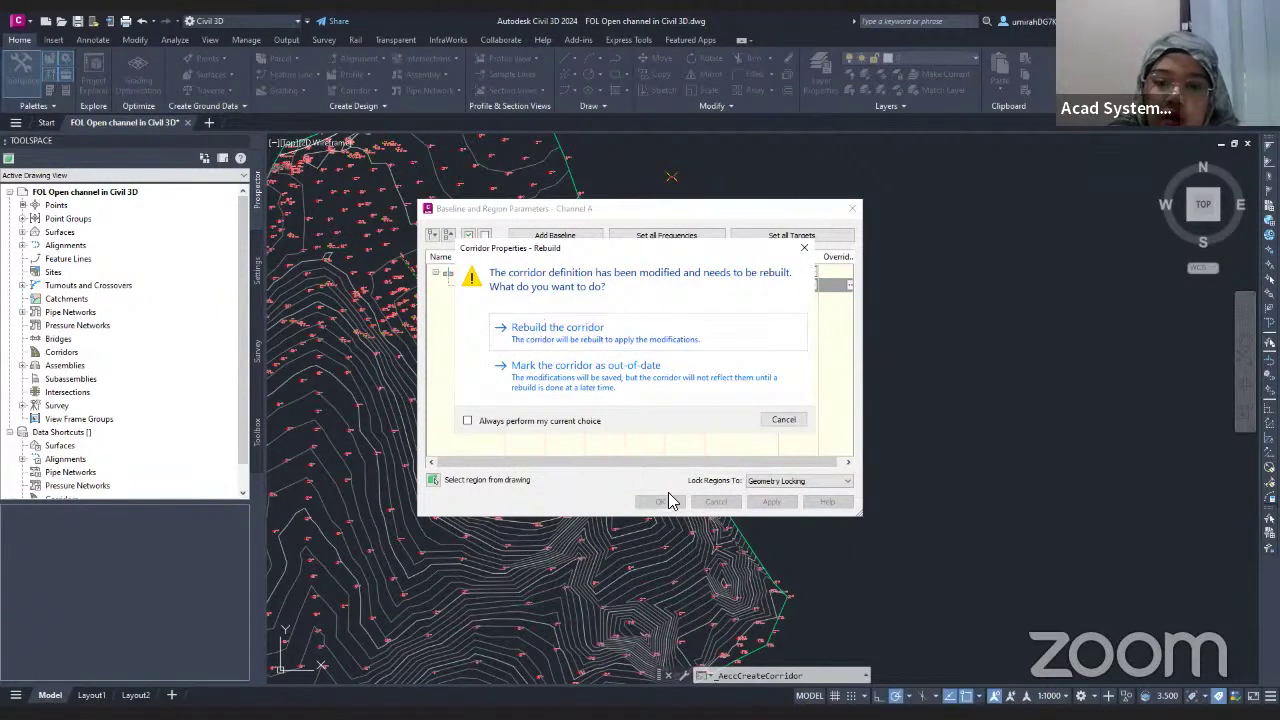
left_click(660, 501)
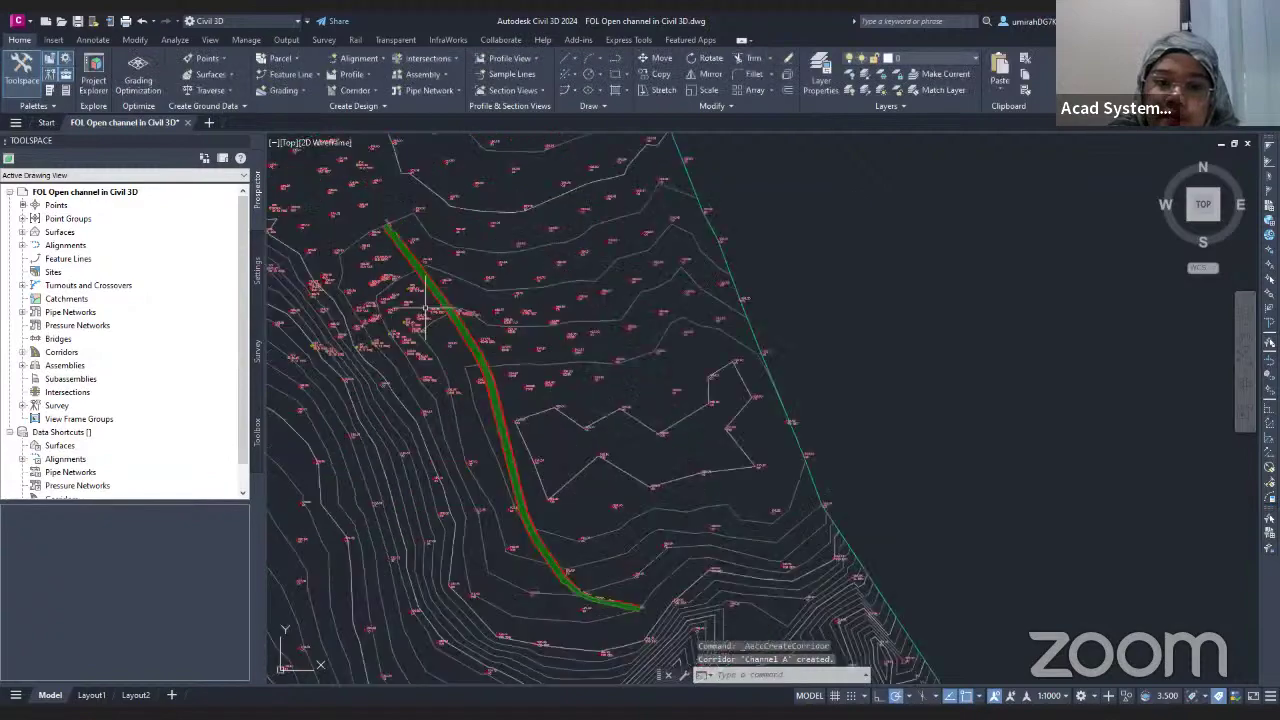
scroll(440, 296, "up", 5)
scroll(440, 296, "up", 5)
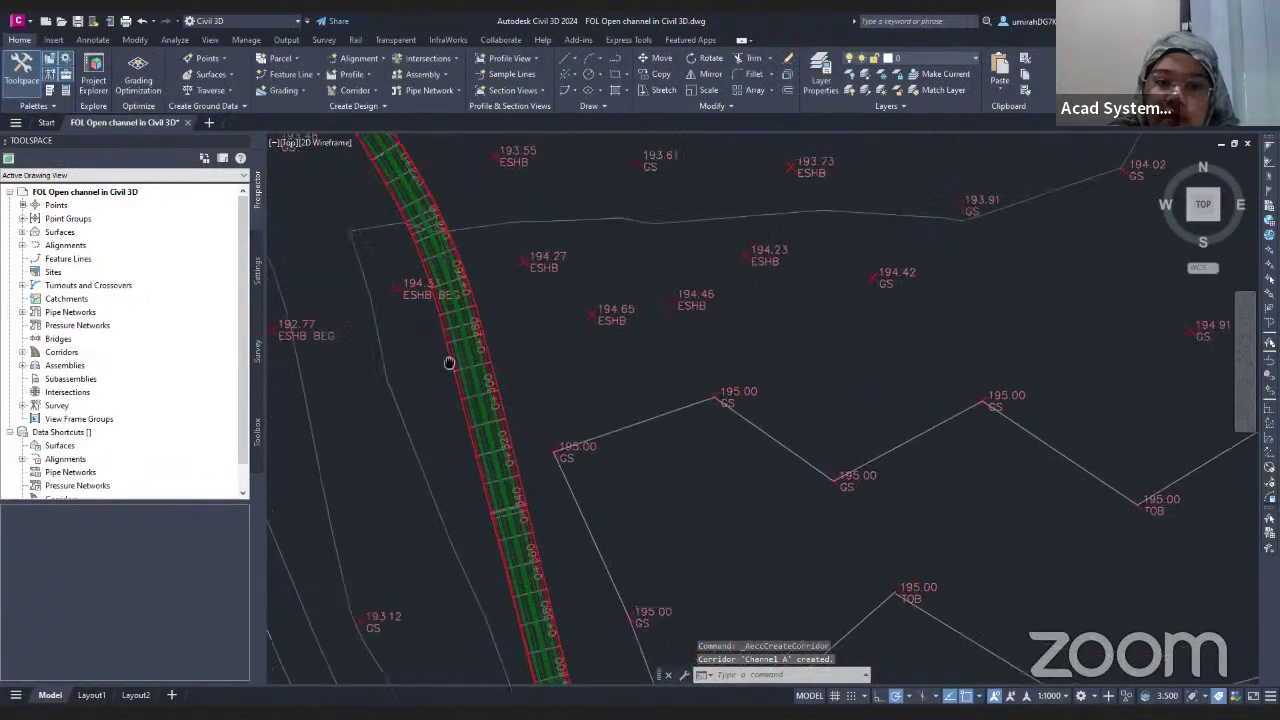
- Open the Channel A corridor in Object Viewer and examine its channel shape and side slopes in 3D
middle_click_drag(443, 309, 553, 368)
left_click(531, 327)
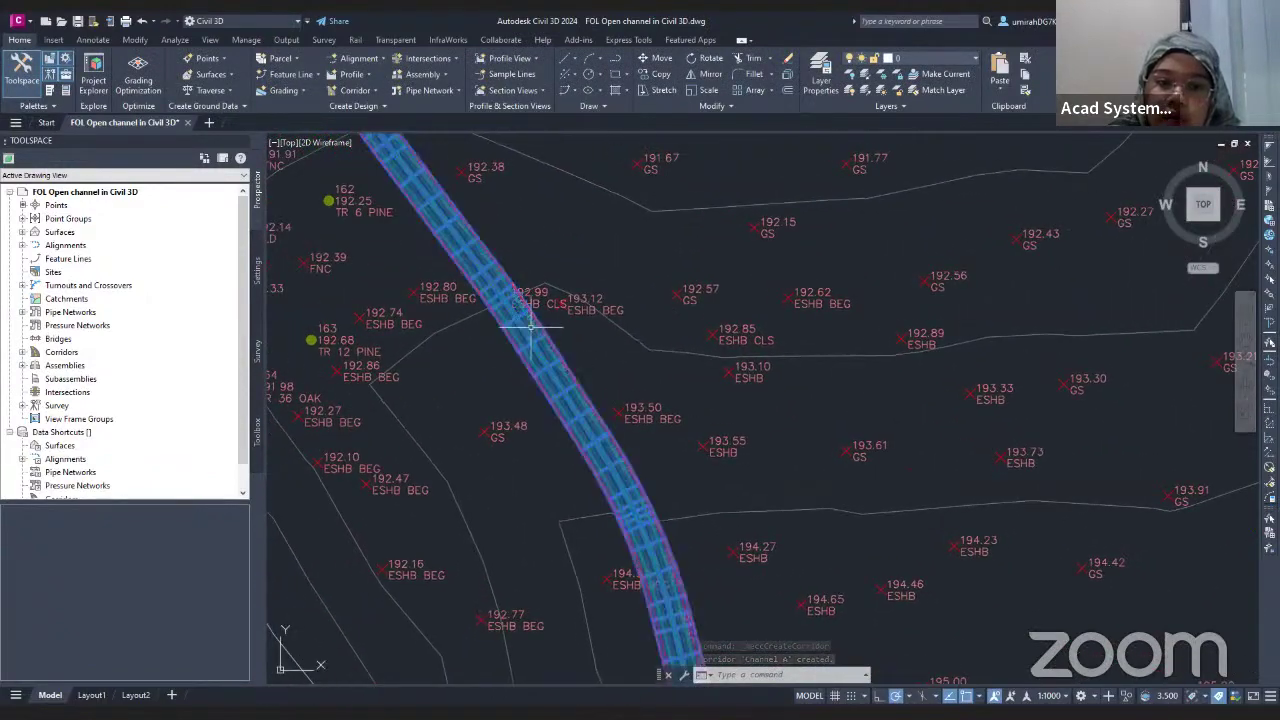
right_click(529, 331)
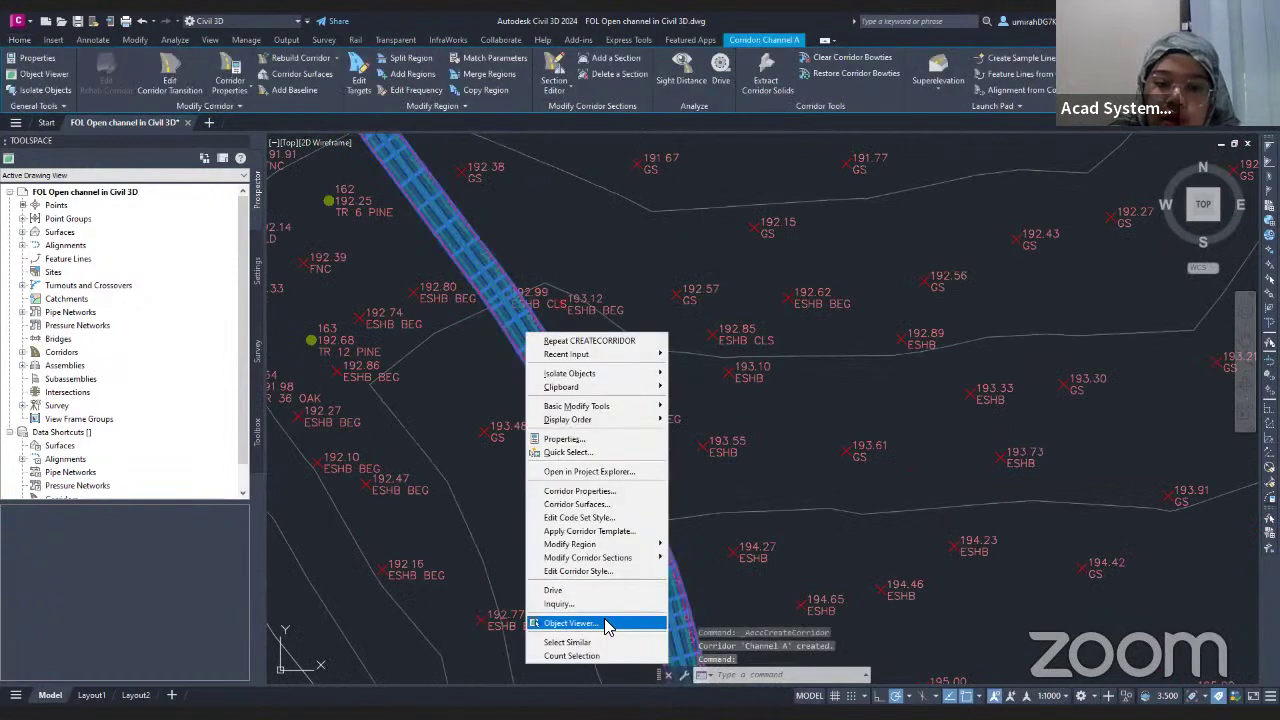
left_click(609, 622)
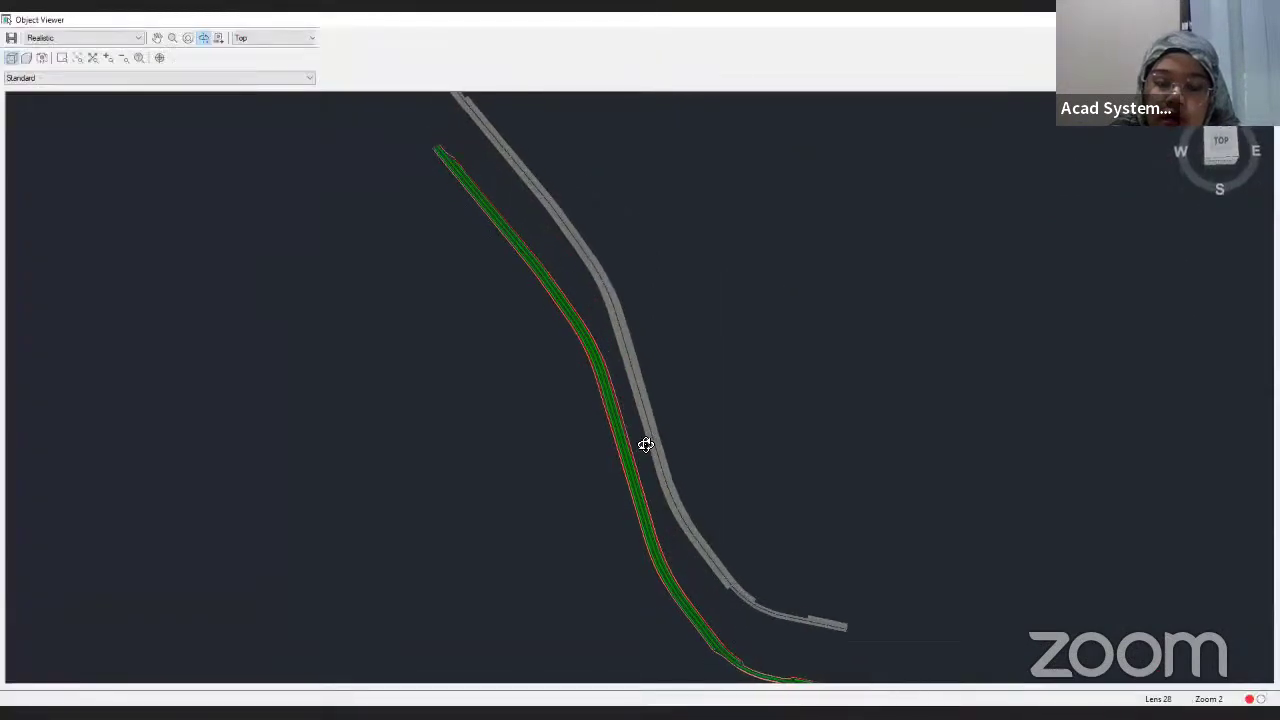
left_click_drag(646, 443, 642, 383)
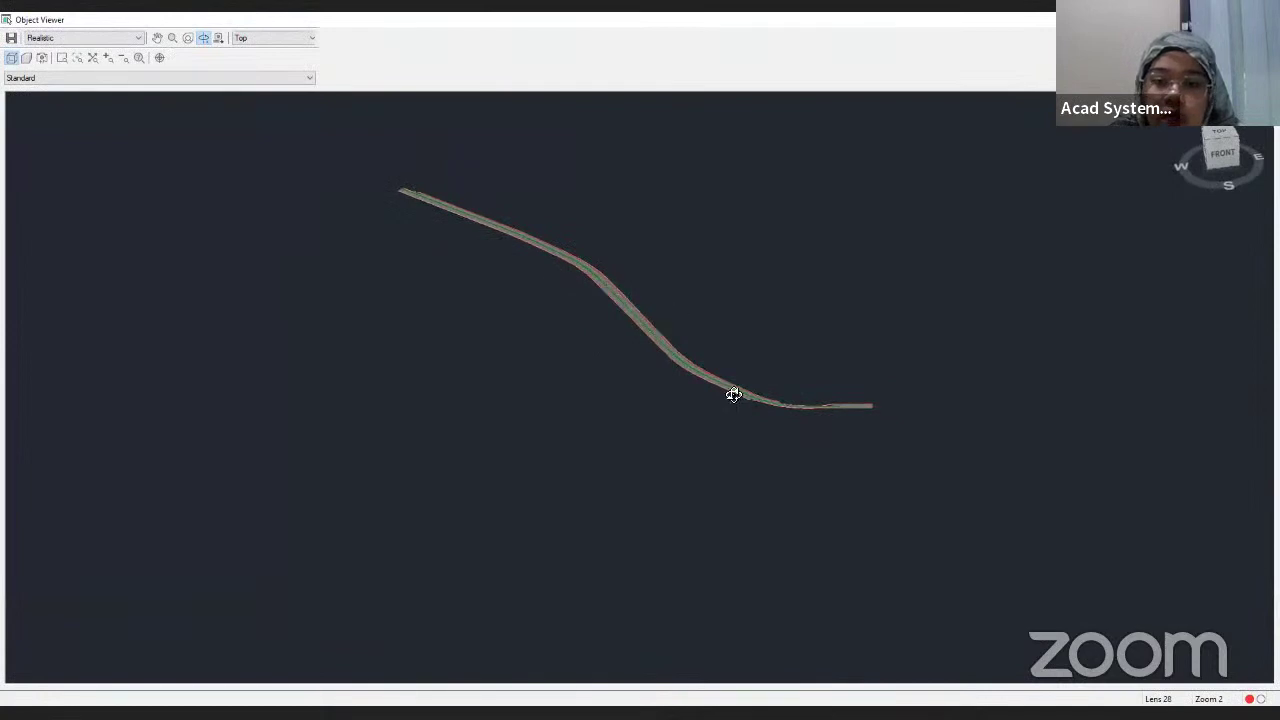
scroll(677, 343, "up", 3)
scroll(821, 275, "up", 5)
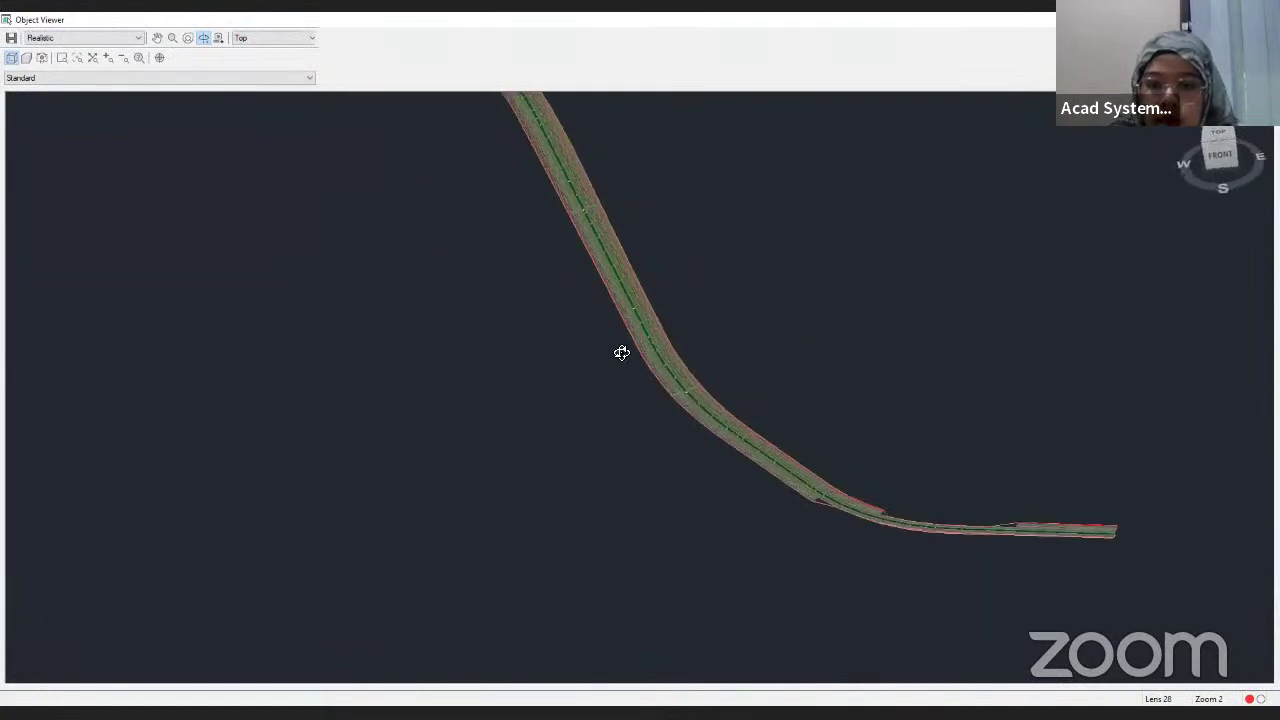
scroll(735, 357, "down", 5)
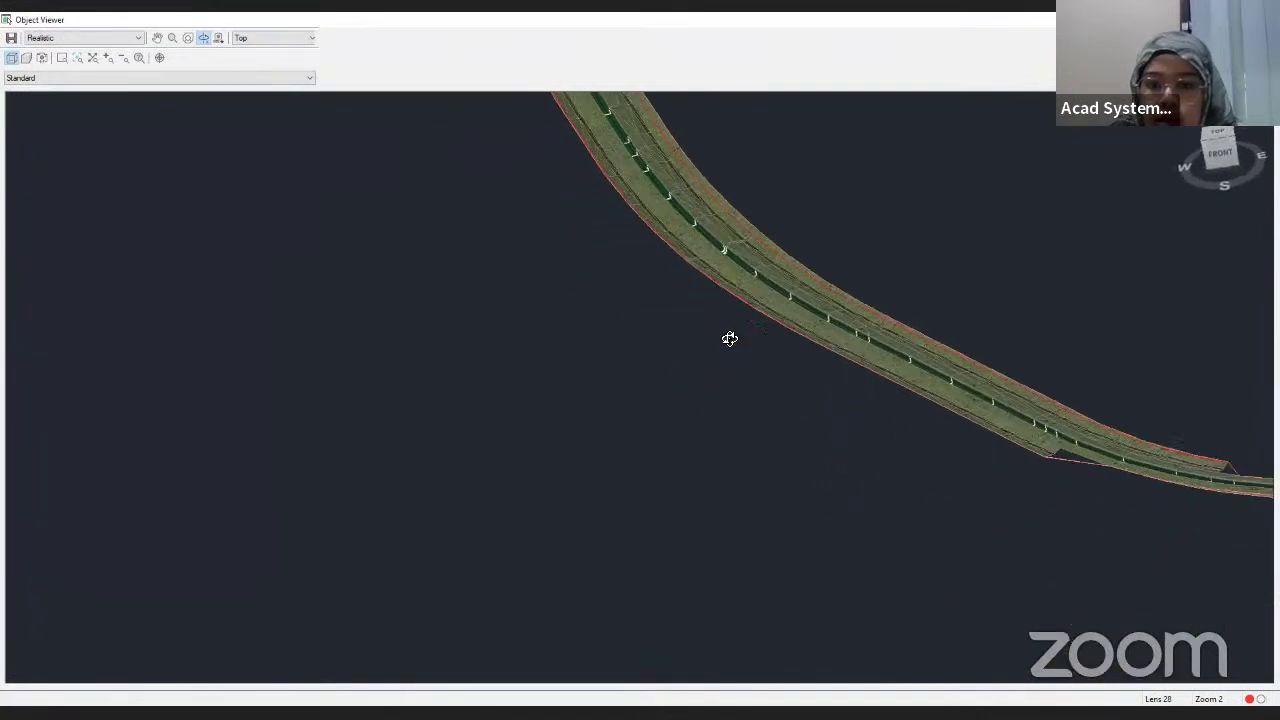
left_click_drag(809, 337, 820, 323)
scroll(830, 318, "up", 5)
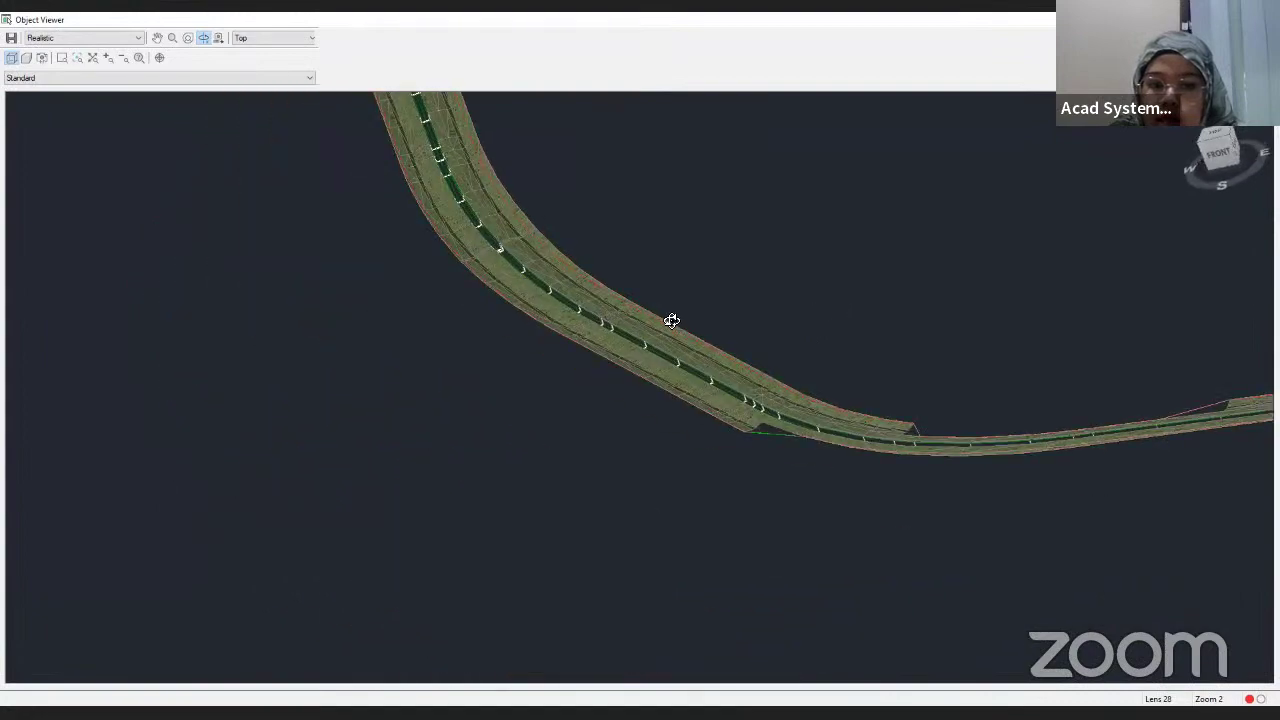
scroll(671, 320, "up", 6)
scroll(711, 302, "down", 6)
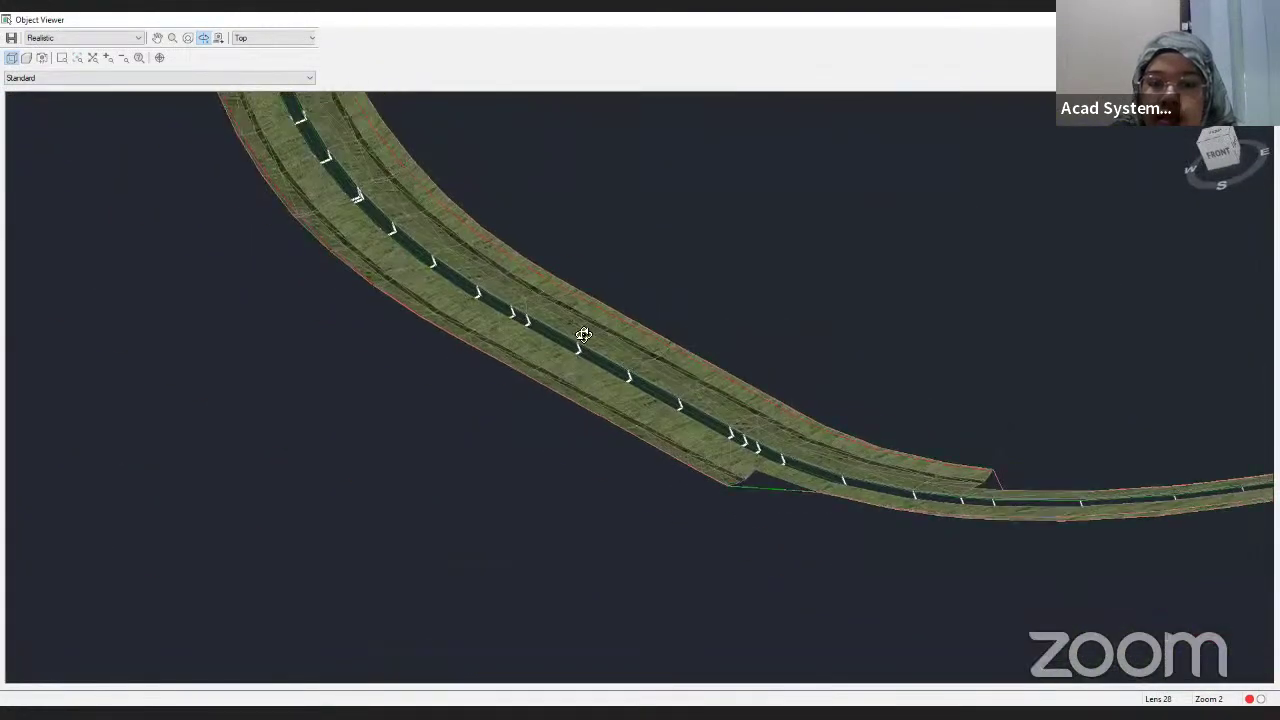
scroll(675, 395, "up", 3)
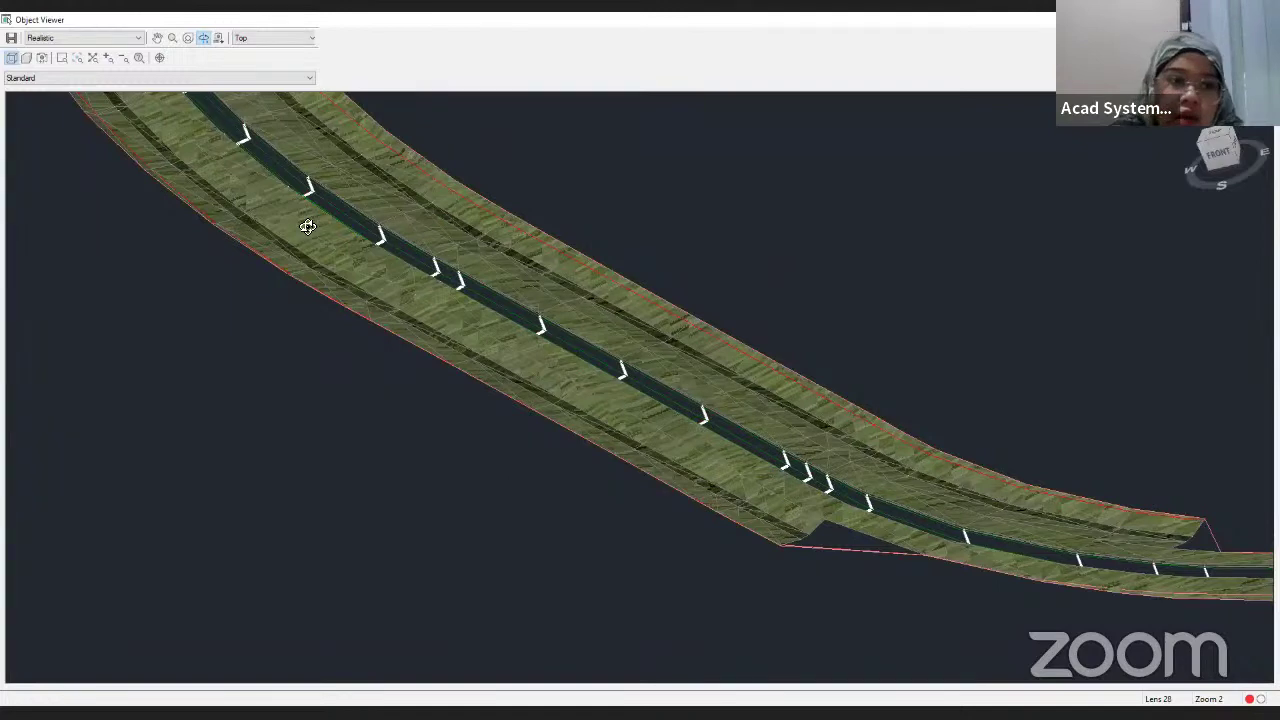
- View the corridor model in the Conceptual and Shades of Gray visual styles, and close Object Viewer
left_click(101, 45)
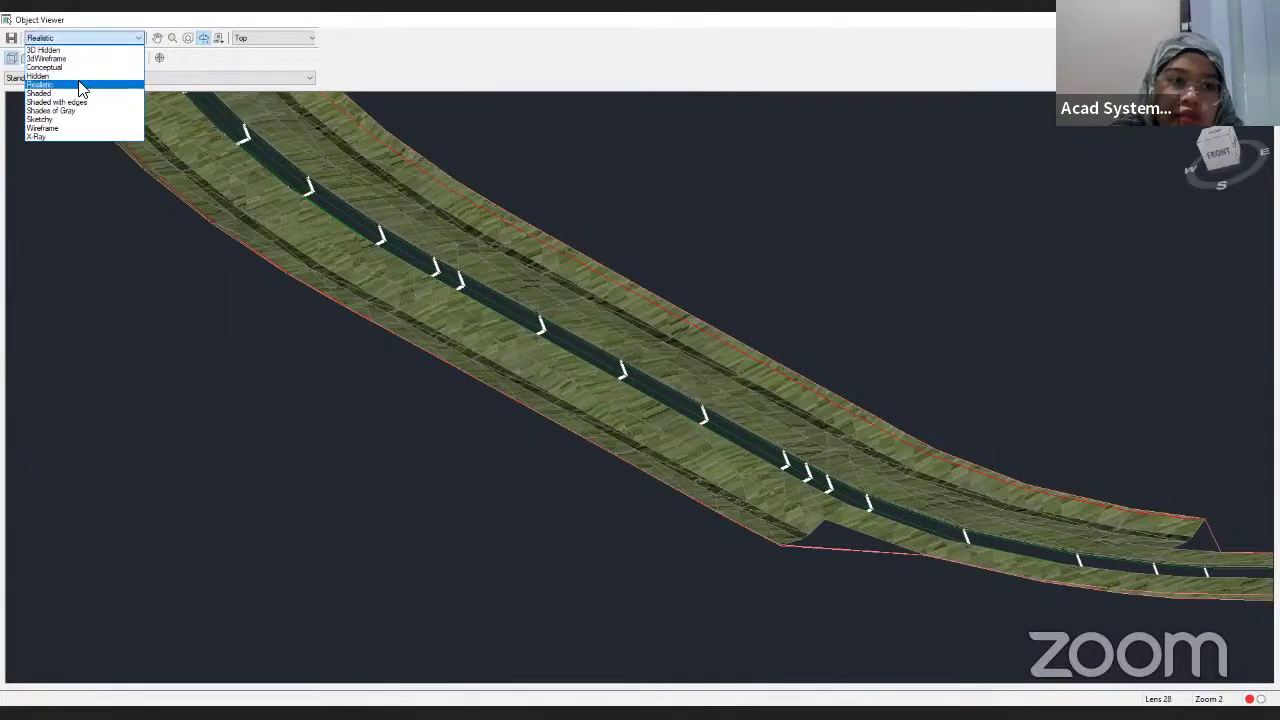
left_click(81, 86)
left_click(114, 37)
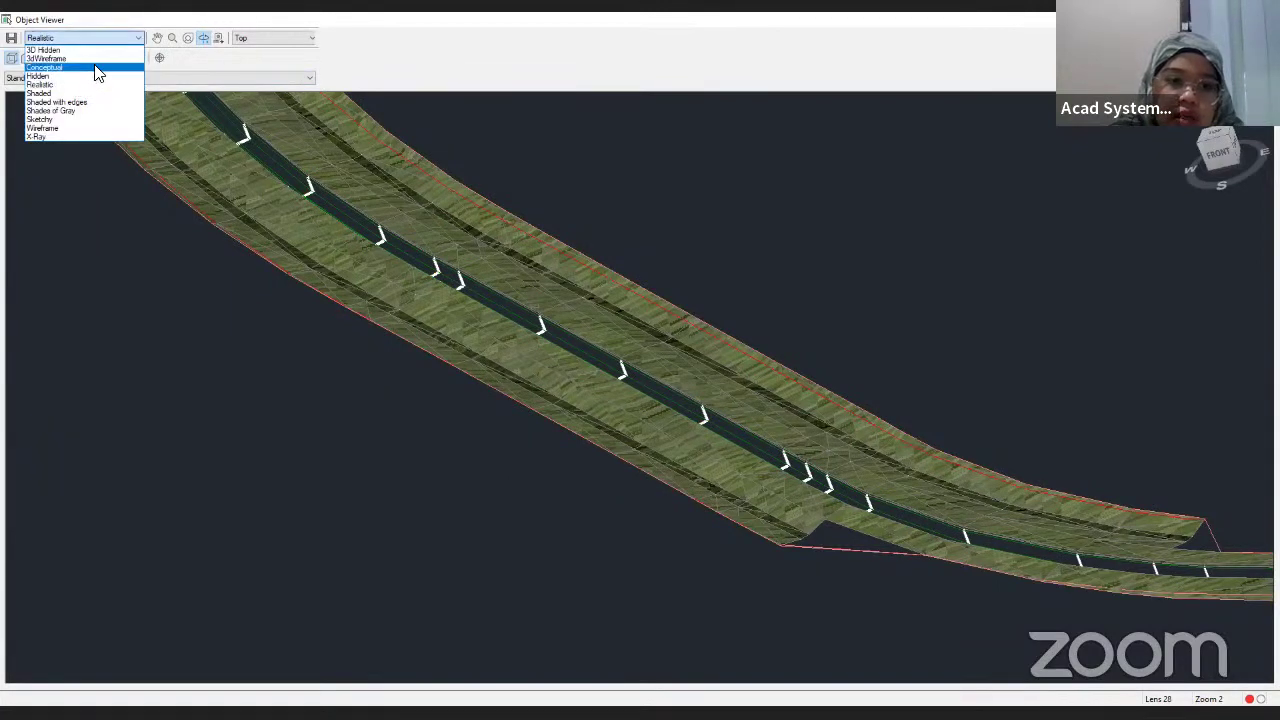
left_click(97, 70)
left_click(133, 39)
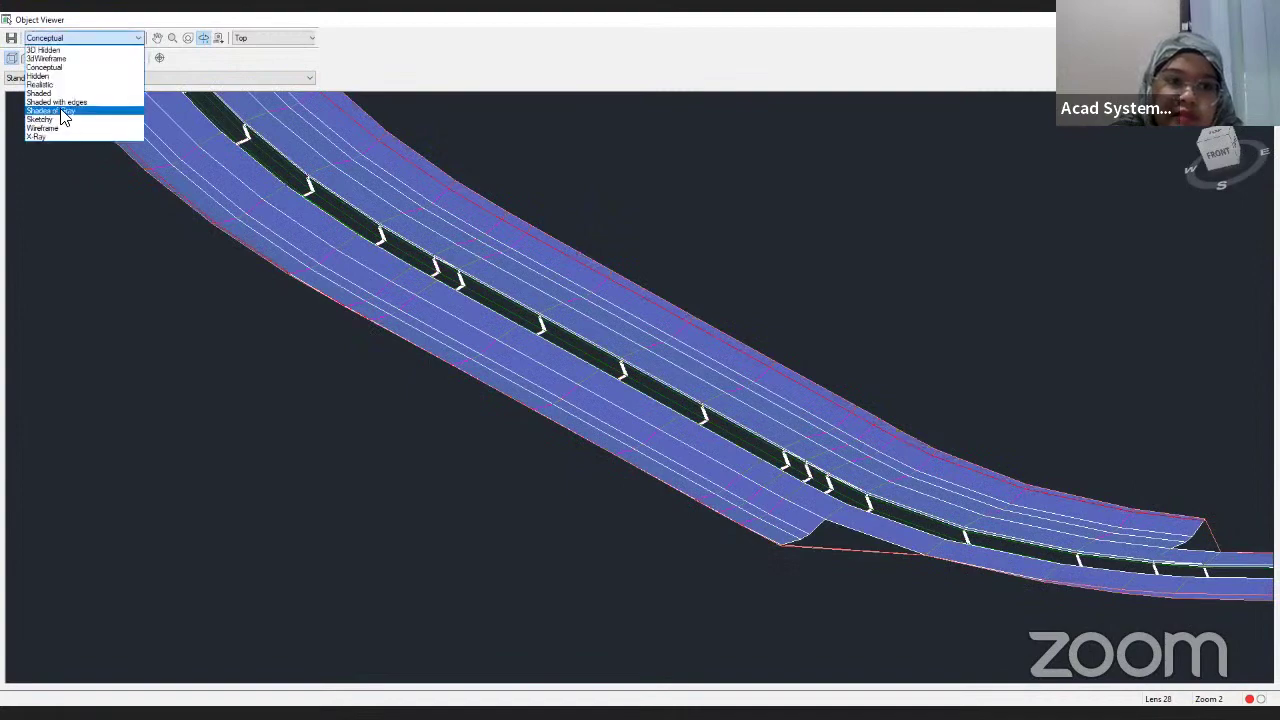
left_click(60, 111)
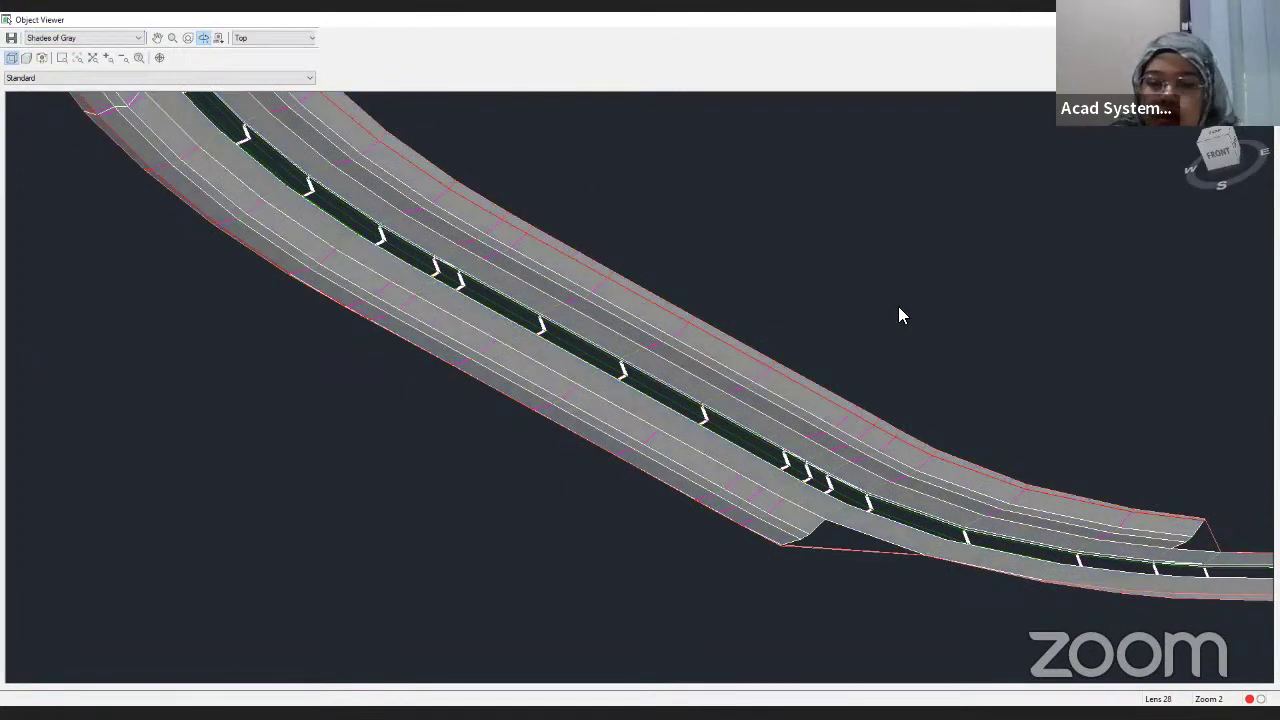
key("Escape")
- Create a corridor surface in the Channel A corridor properties and add the Datum link code to it
scroll(604, 324, "down", 4)
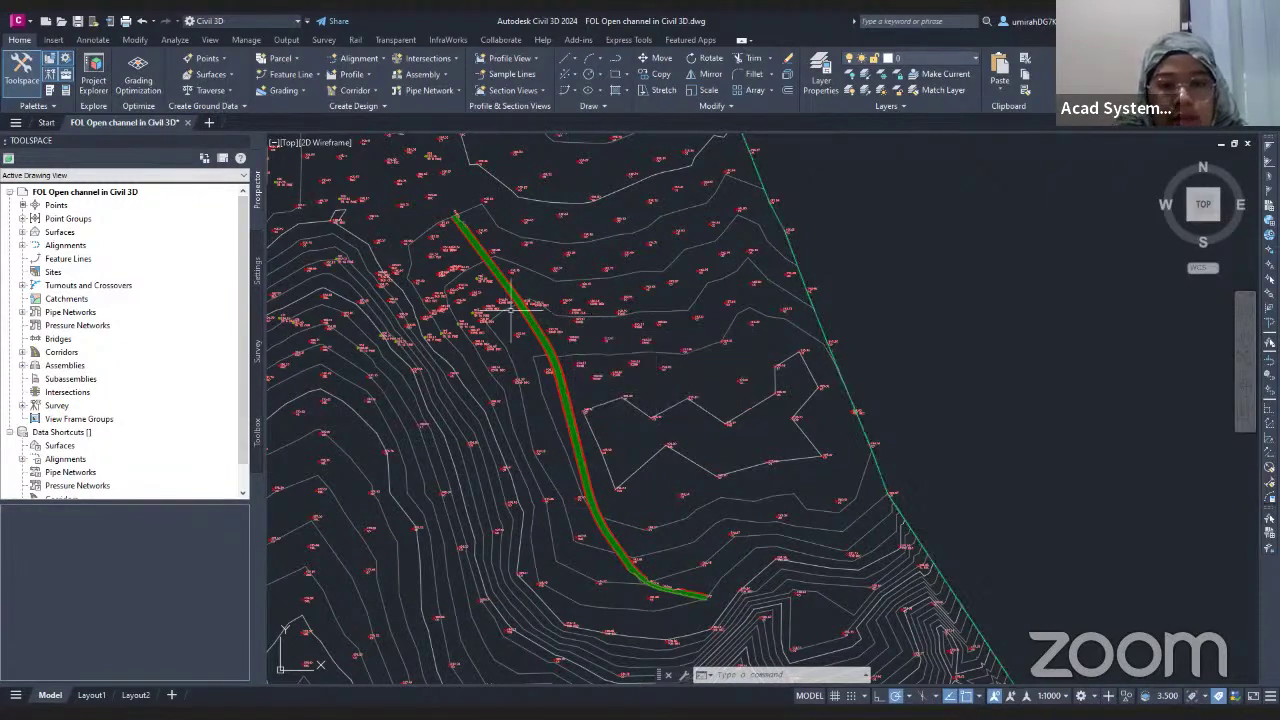
left_click(514, 302)
left_click(515, 302)
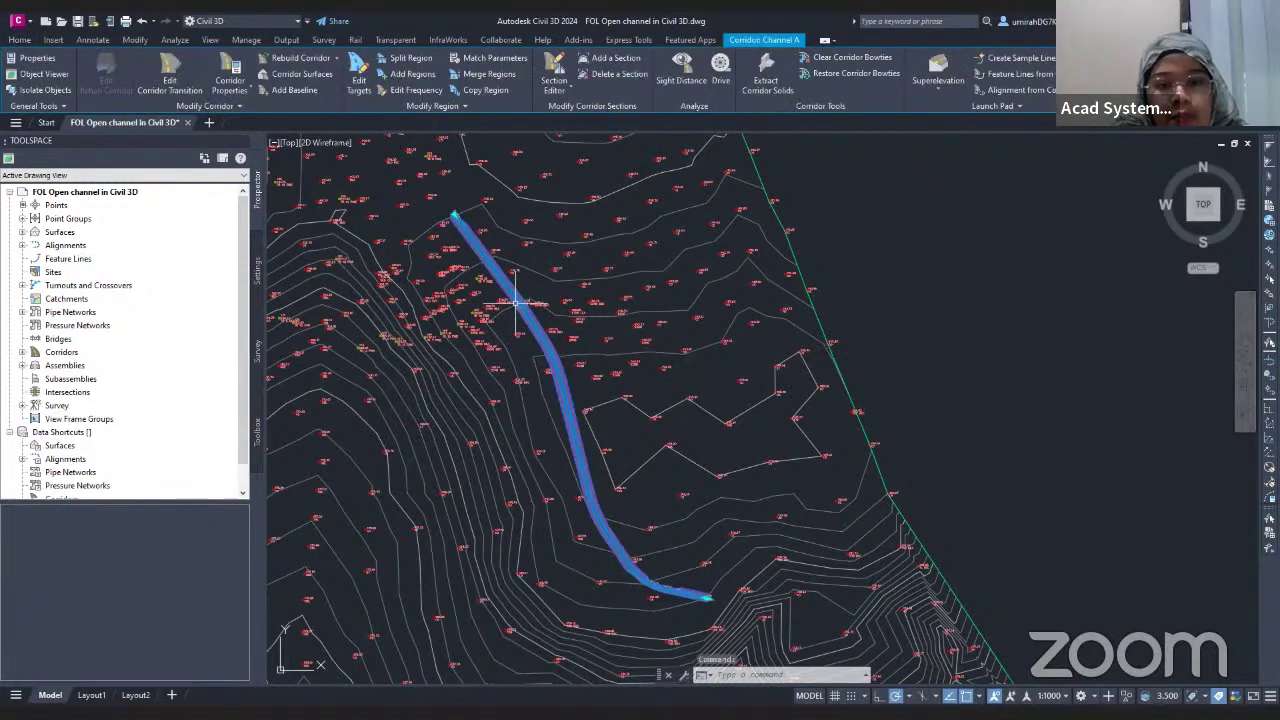
left_click(232, 63)
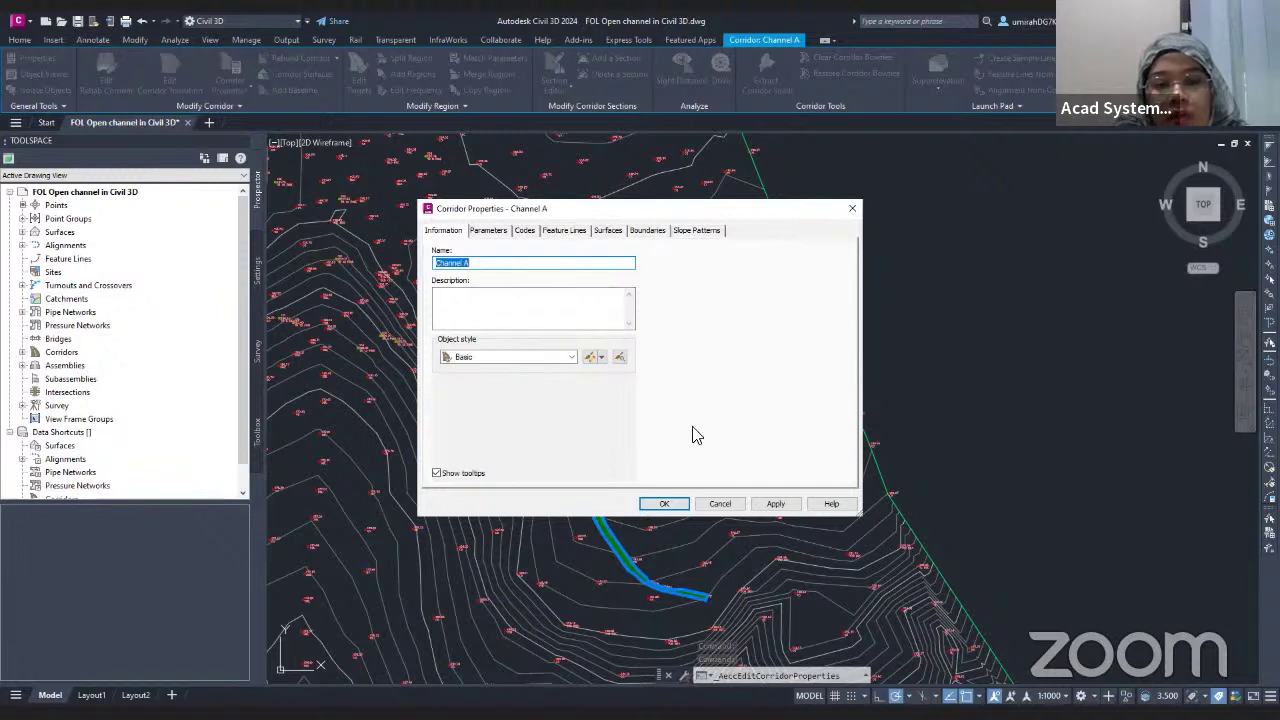
left_click(610, 231)
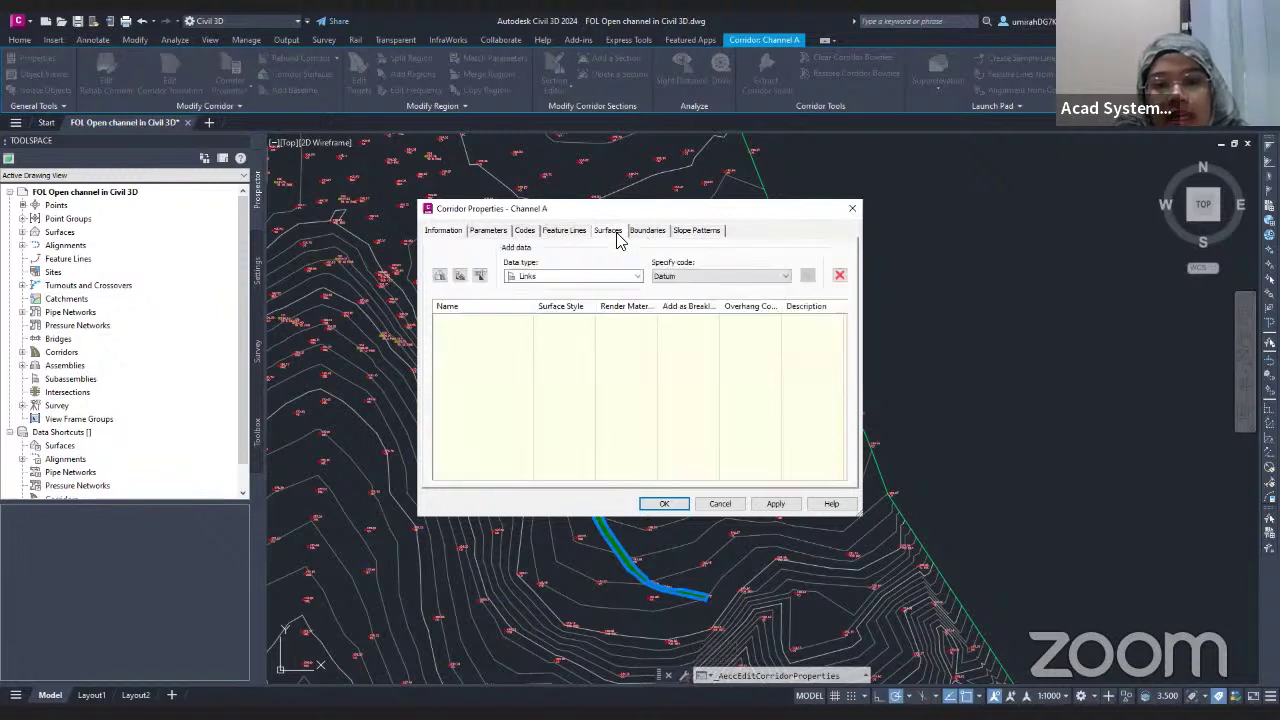
left_click(439, 275)
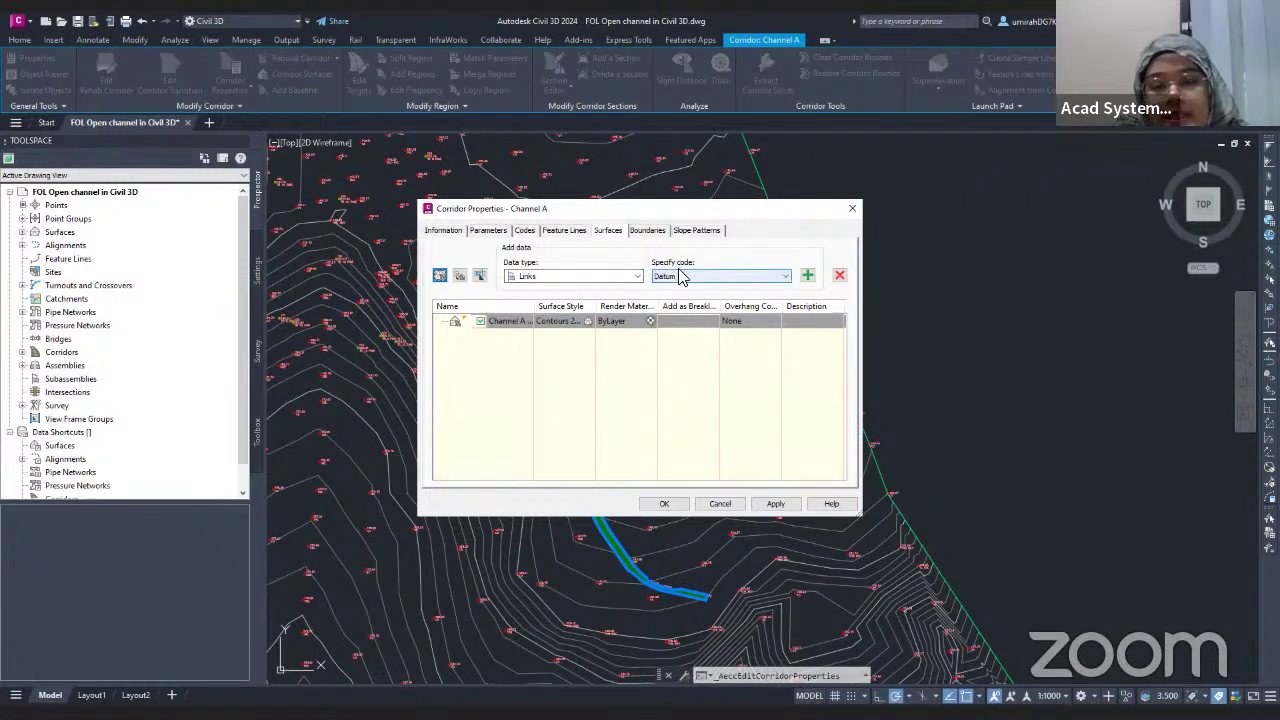
left_click(807, 275)
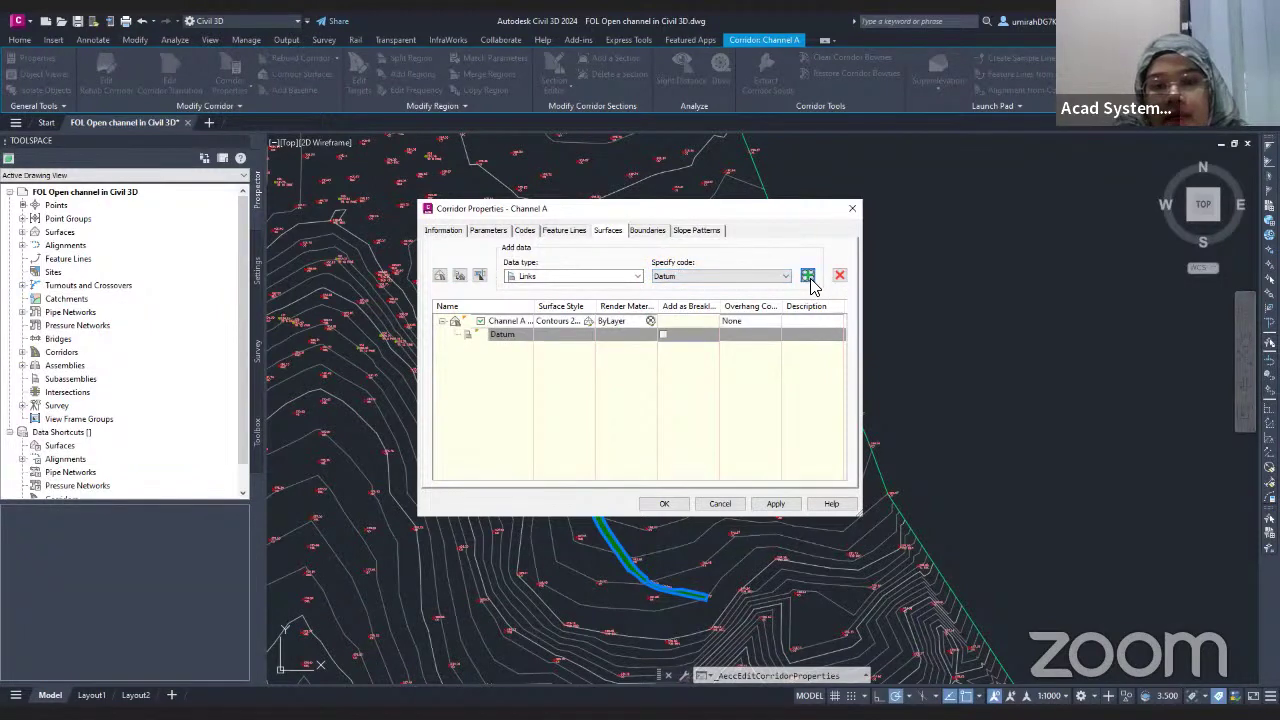
- Add an automatic Daylight outside boundary to the Channel A corridor surface, rebuild the corridor and accept the properties
left_click(646, 231)
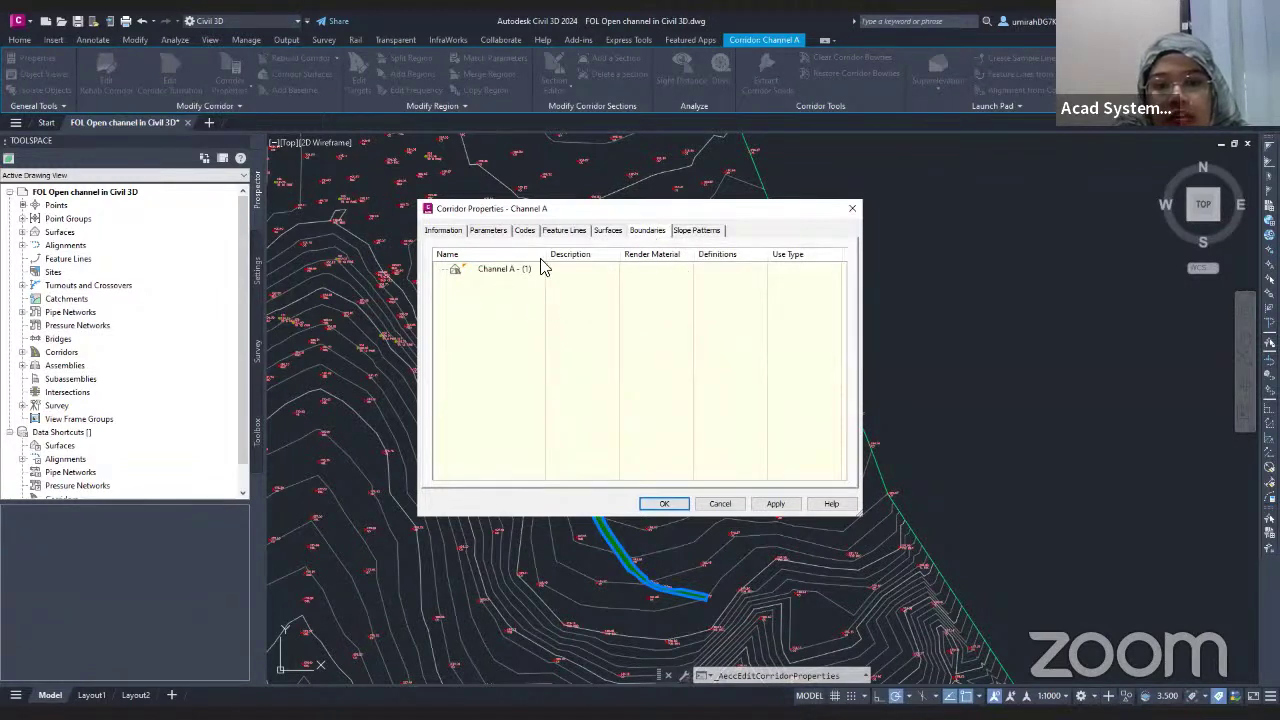
left_click(498, 272)
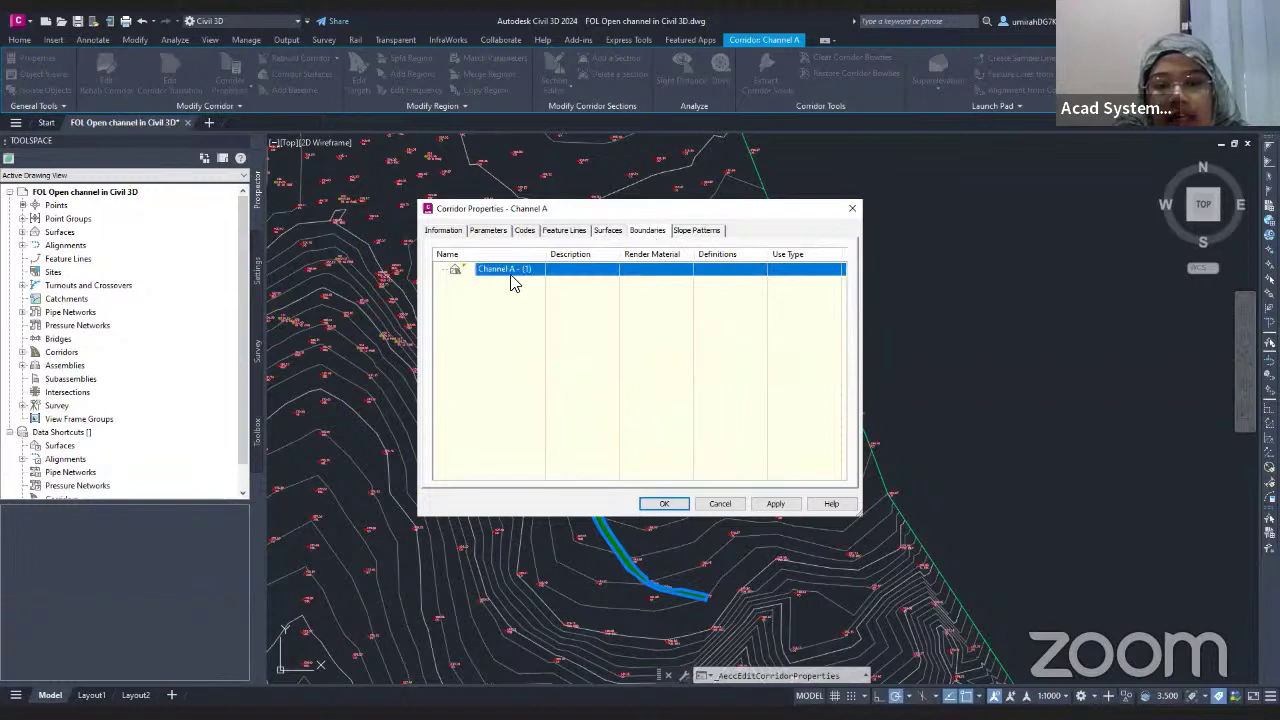
right_click(510, 274)
mouse_move(513, 292)
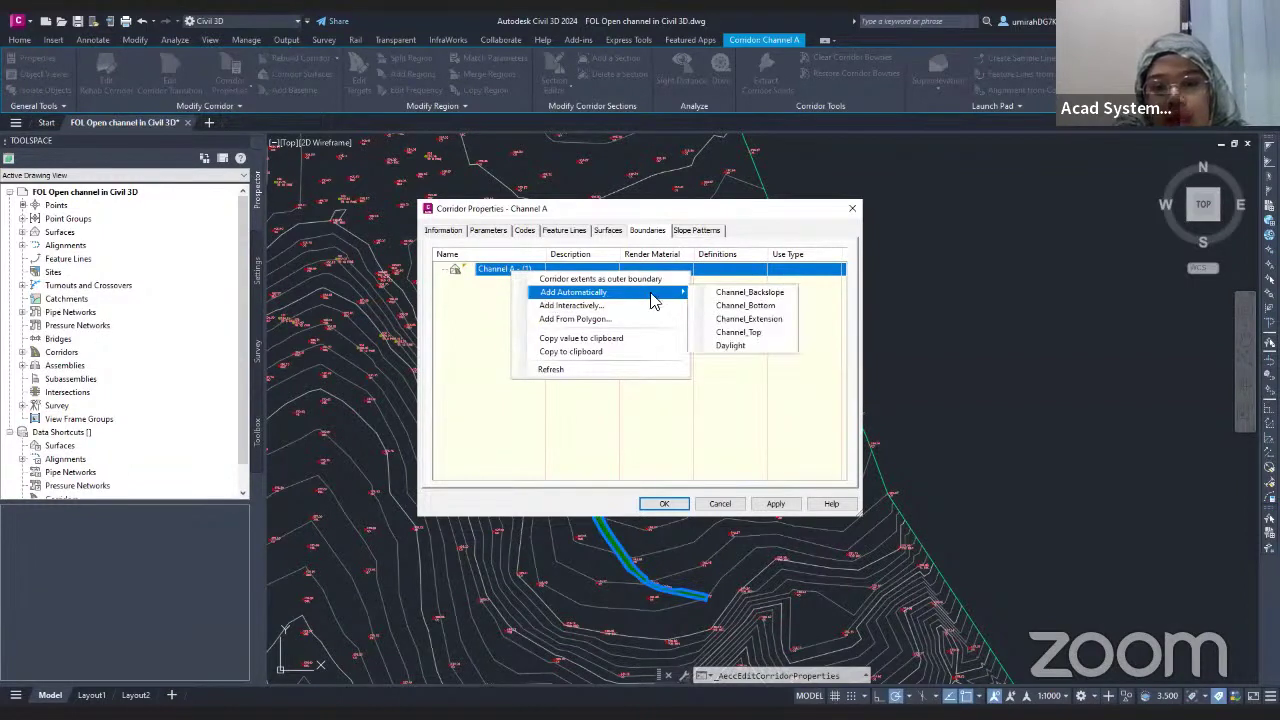
left_click(722, 346)
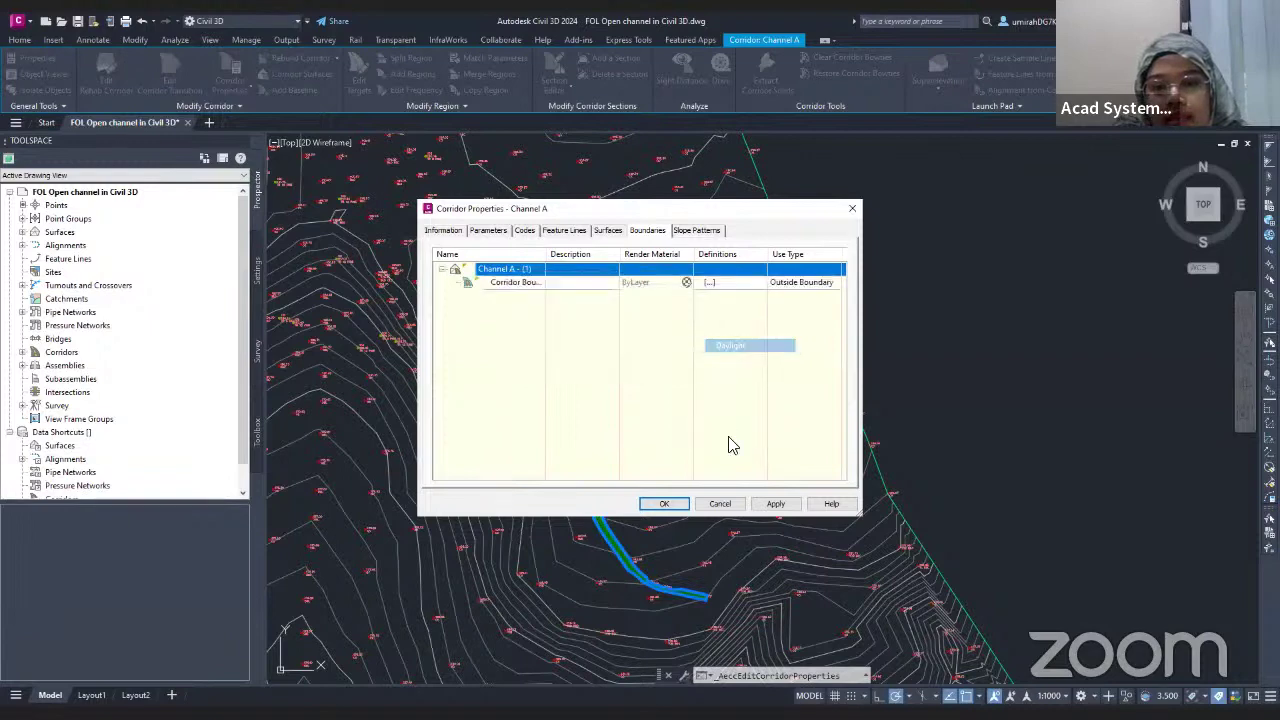
left_click(776, 503)
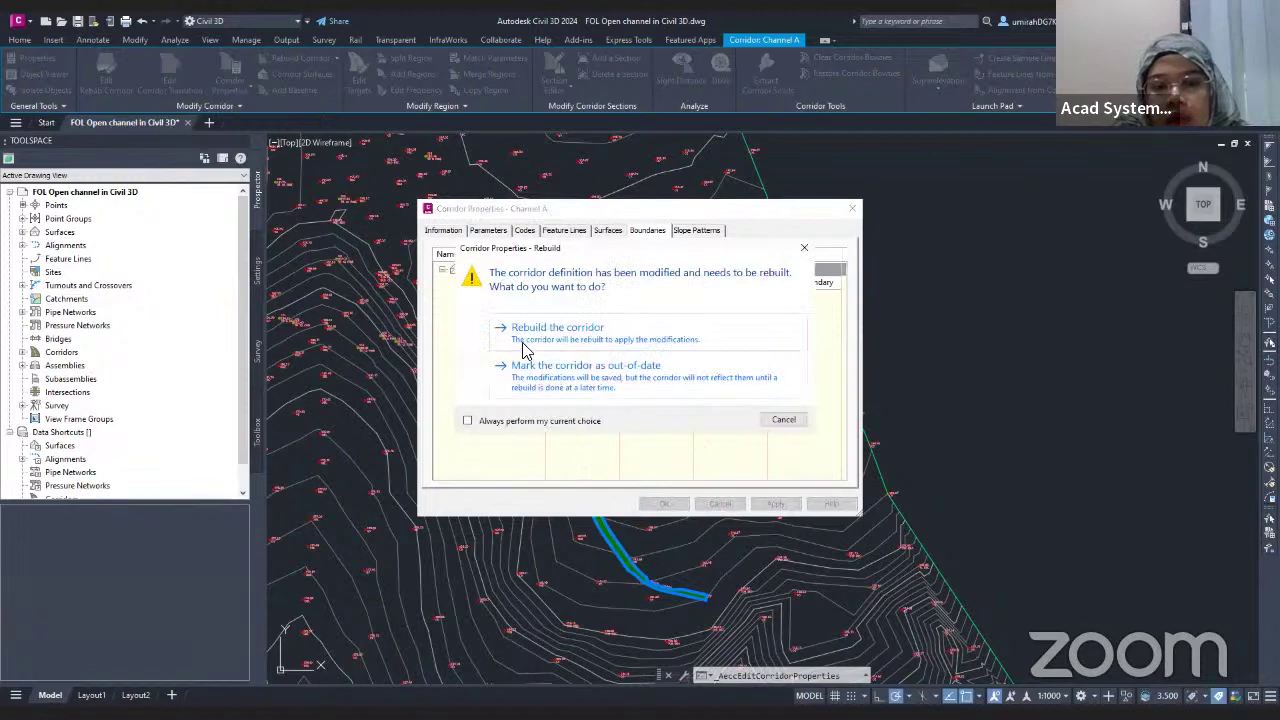
left_click(524, 343)
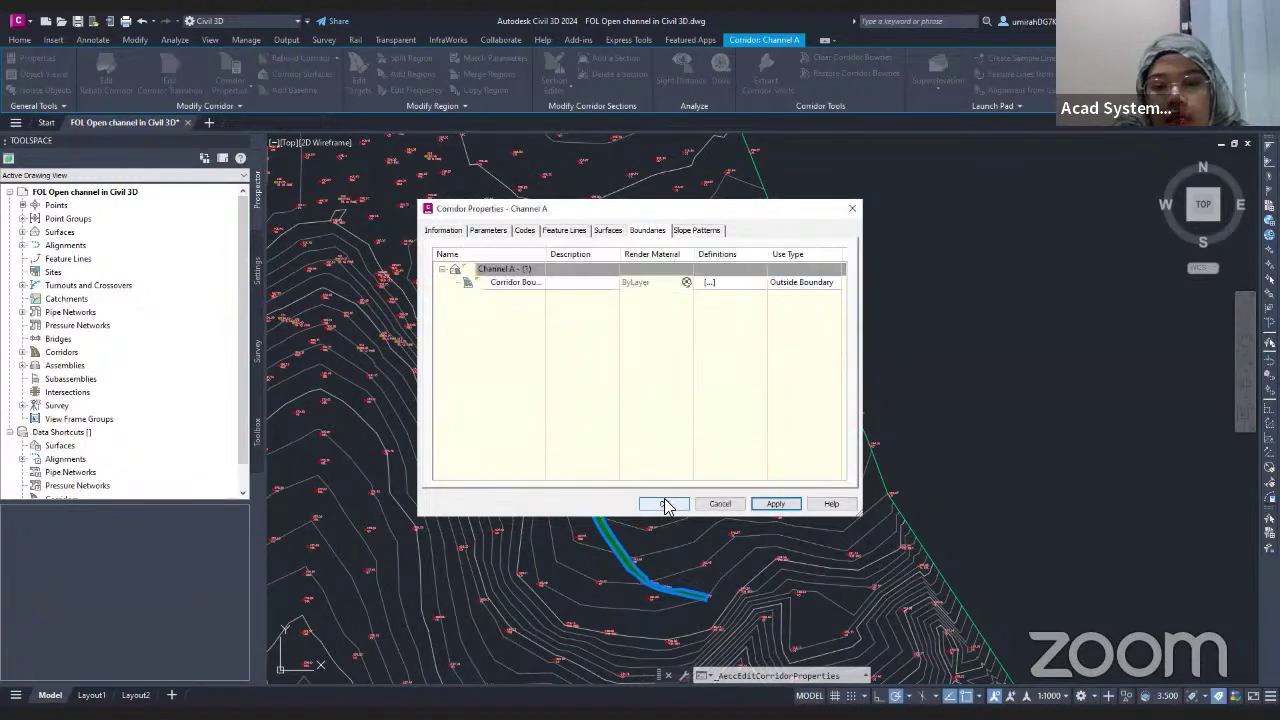
left_click(664, 504)
key("Escape")
- Examine the rebuilt corridor and its surface contours in plan along the channel alignment
scroll(575, 415, "up", 5)
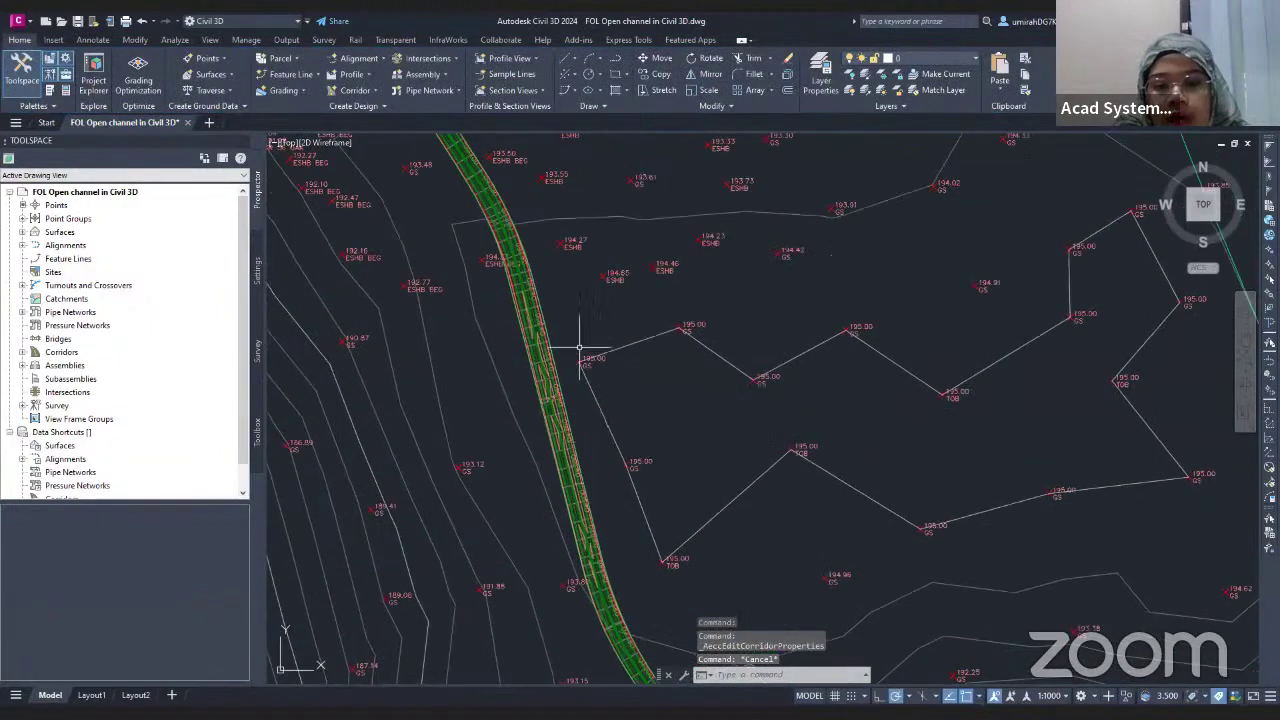
scroll(586, 394, "down", 6)
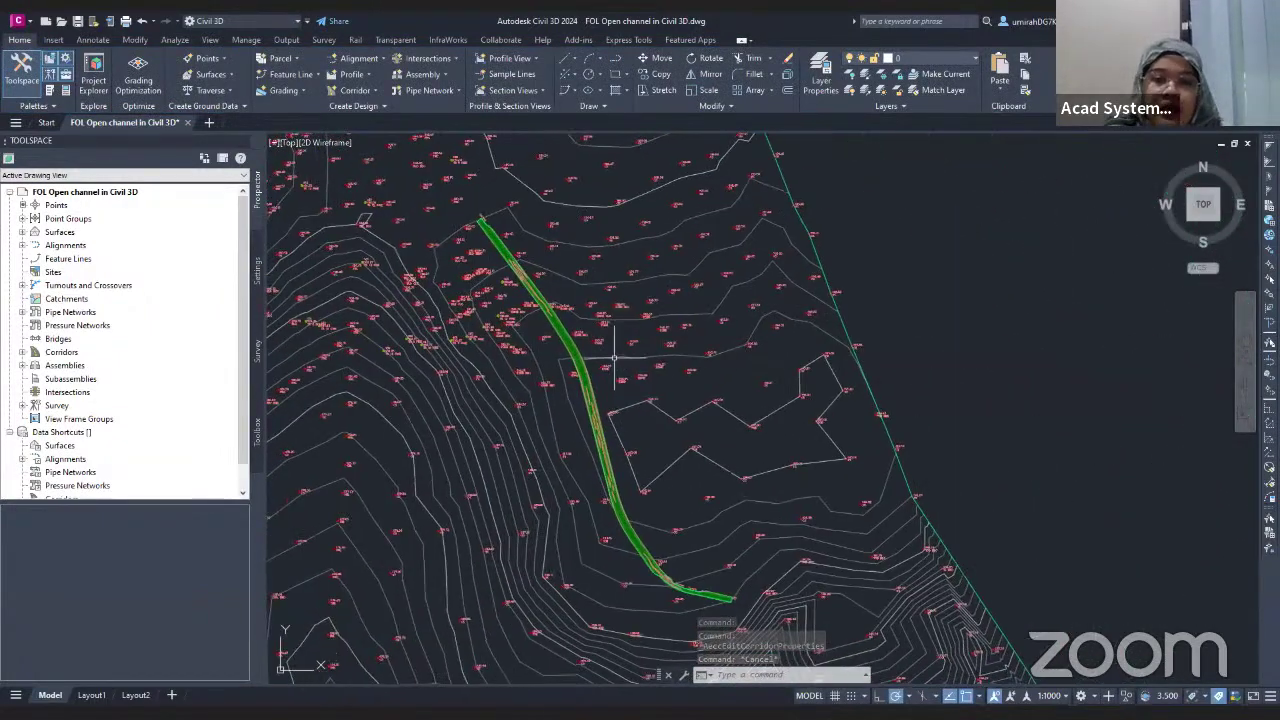
scroll(602, 320, "up", 2)
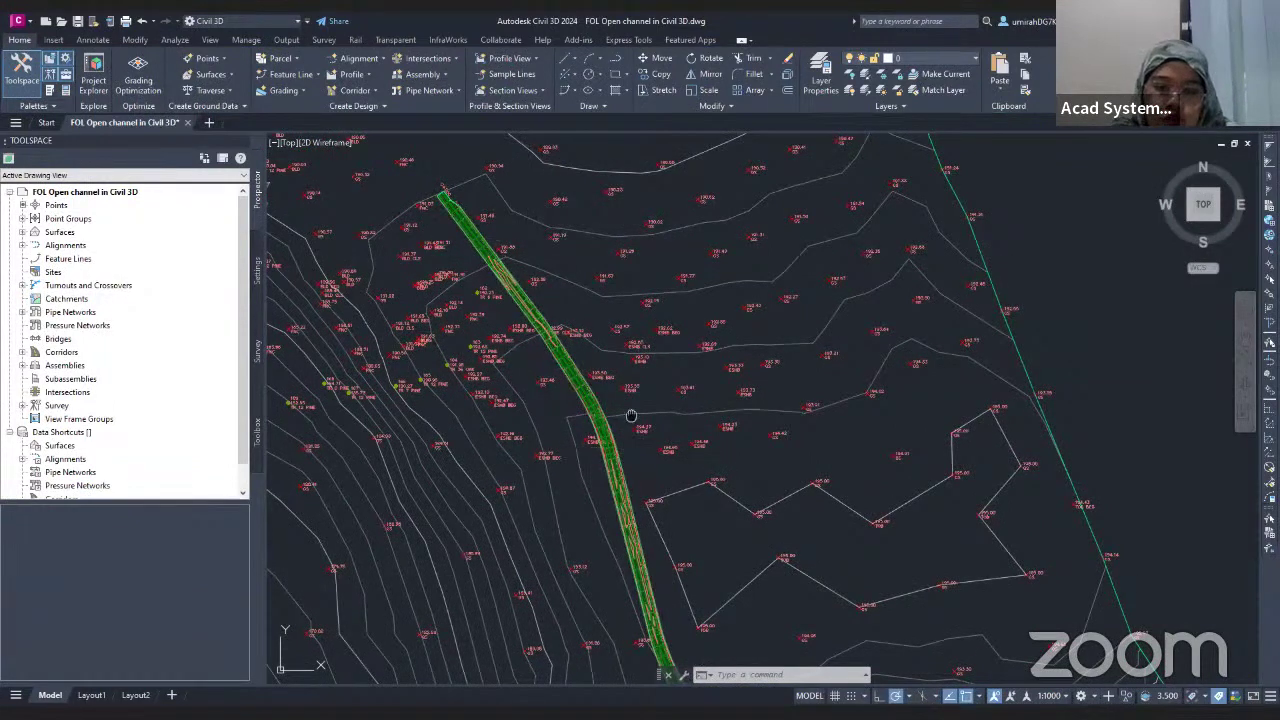
middle_click_drag(628, 418, 585, 349)
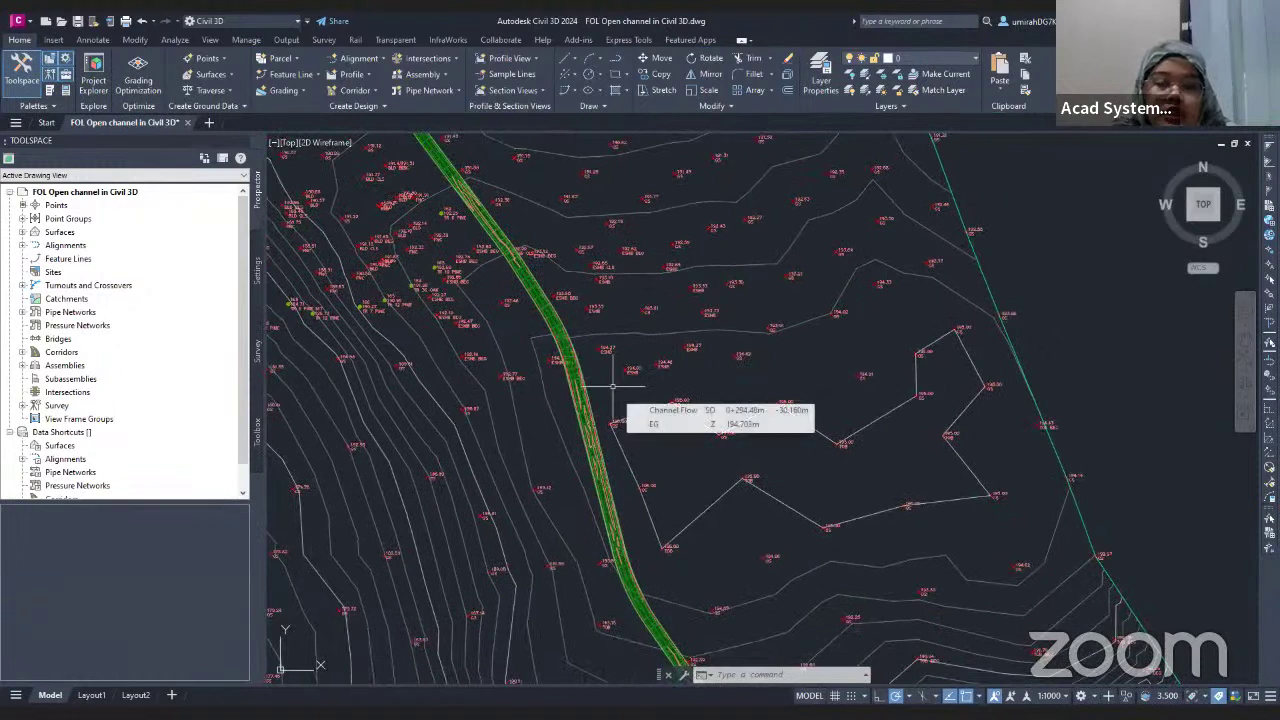
key("ctrl+z")
middle_click_drag(512, 254, 529, 300)
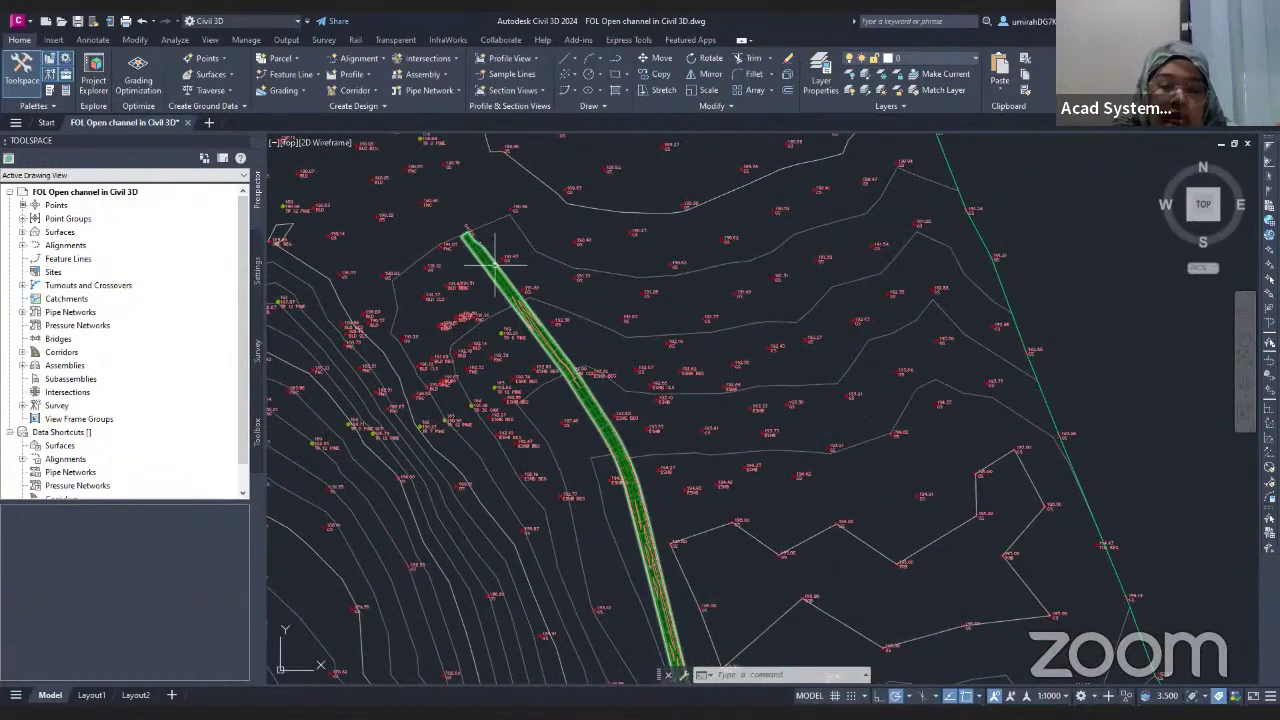
scroll(497, 265, "up", 4)
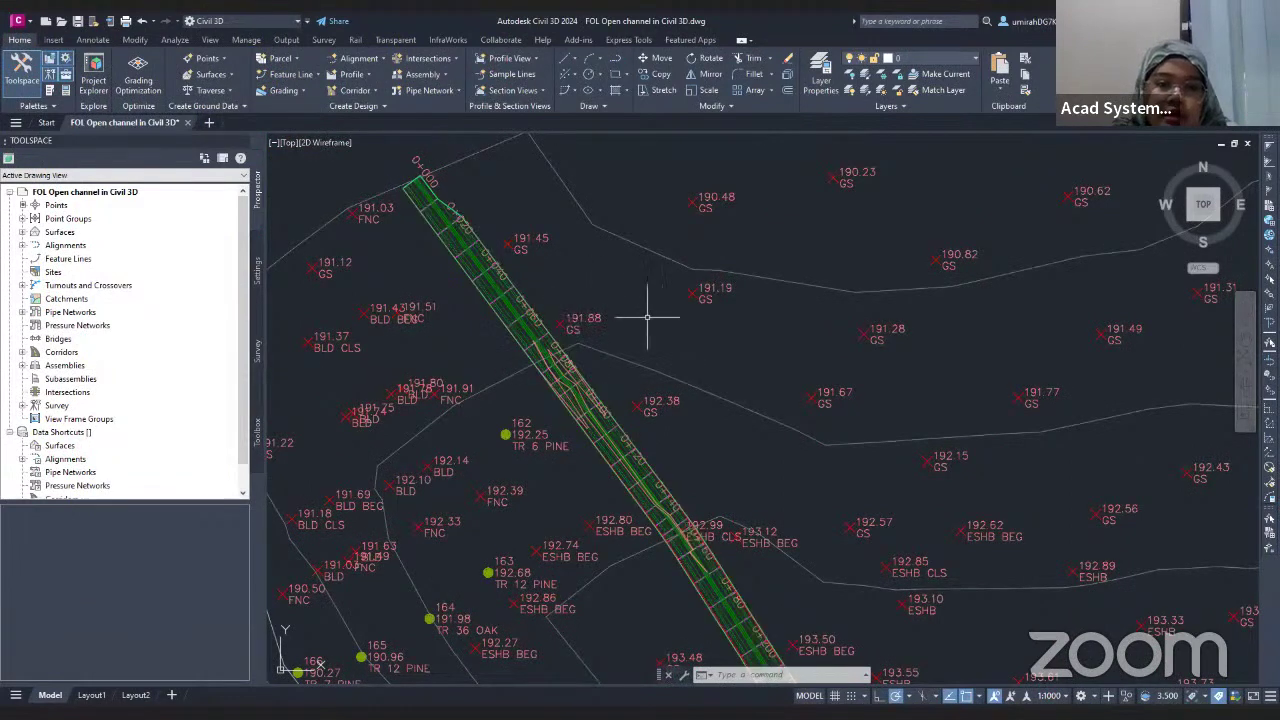
middle_click_drag(700, 428, 566, 223)
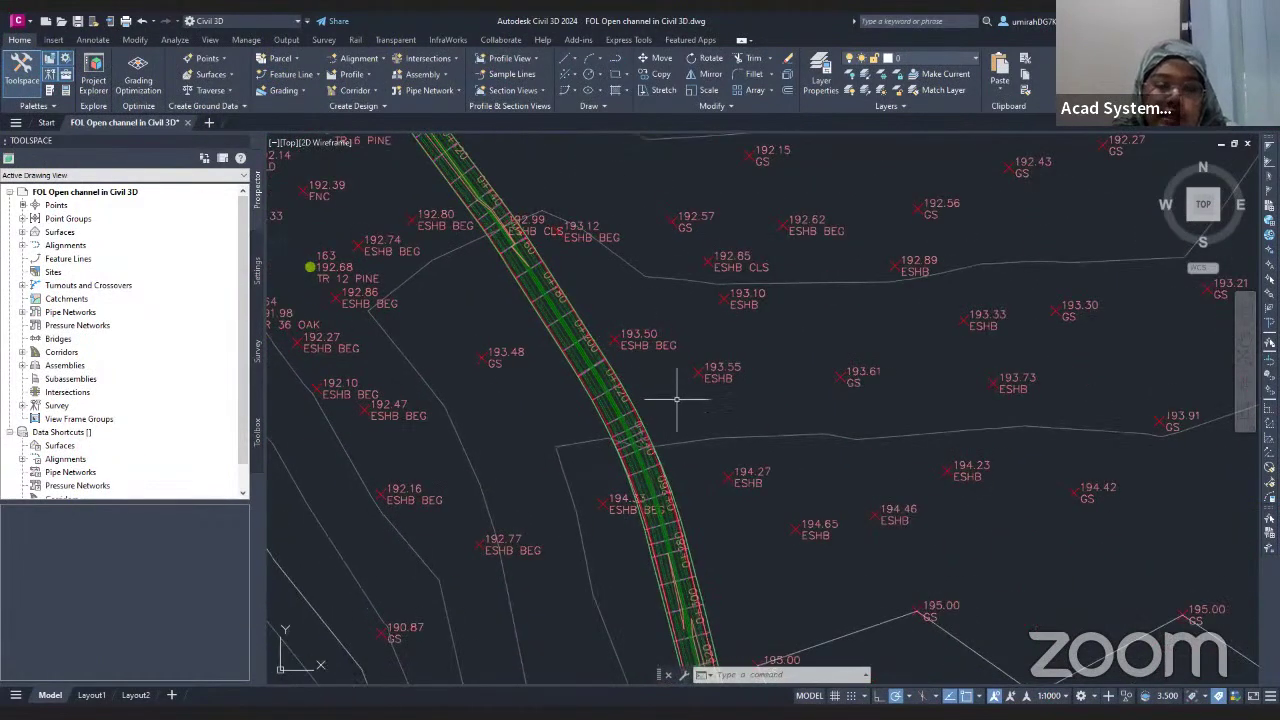
middle_click_drag(539, 199, 577, 300)
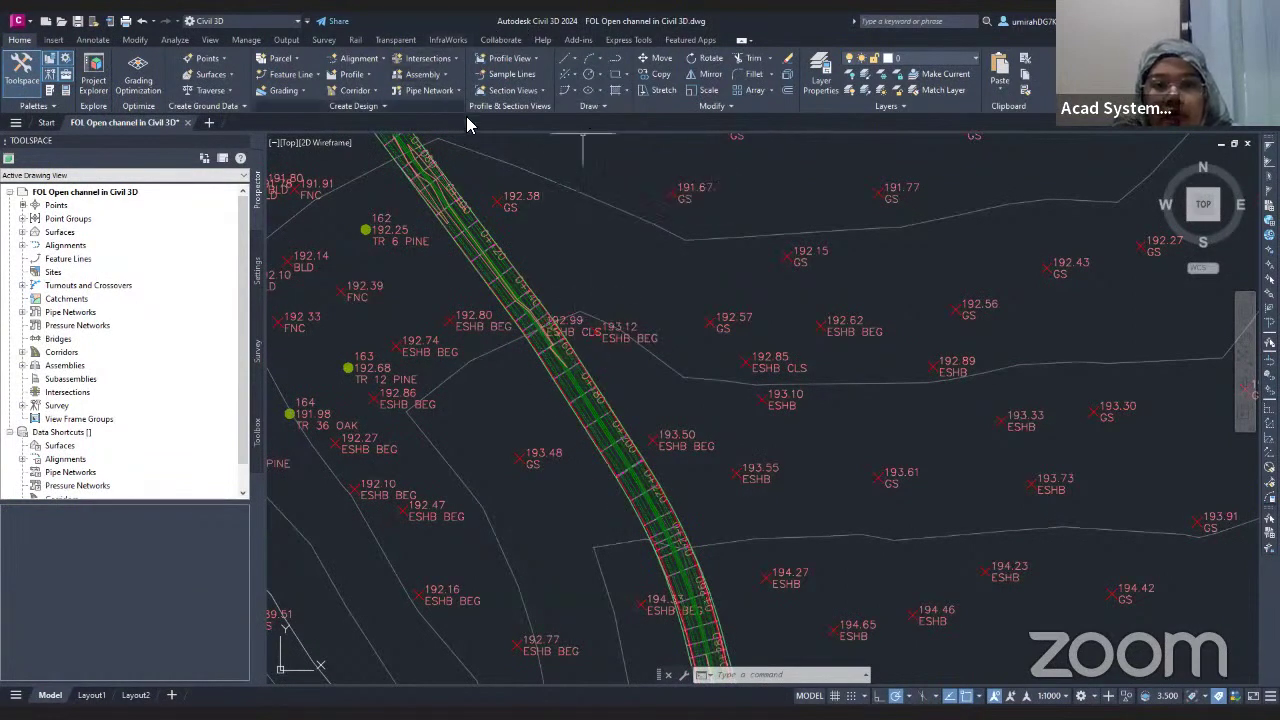
- Create a sample line group on the Channel Flow alignment, sampling EG, the Channel A corridor and its corridor surface
left_click(525, 77)
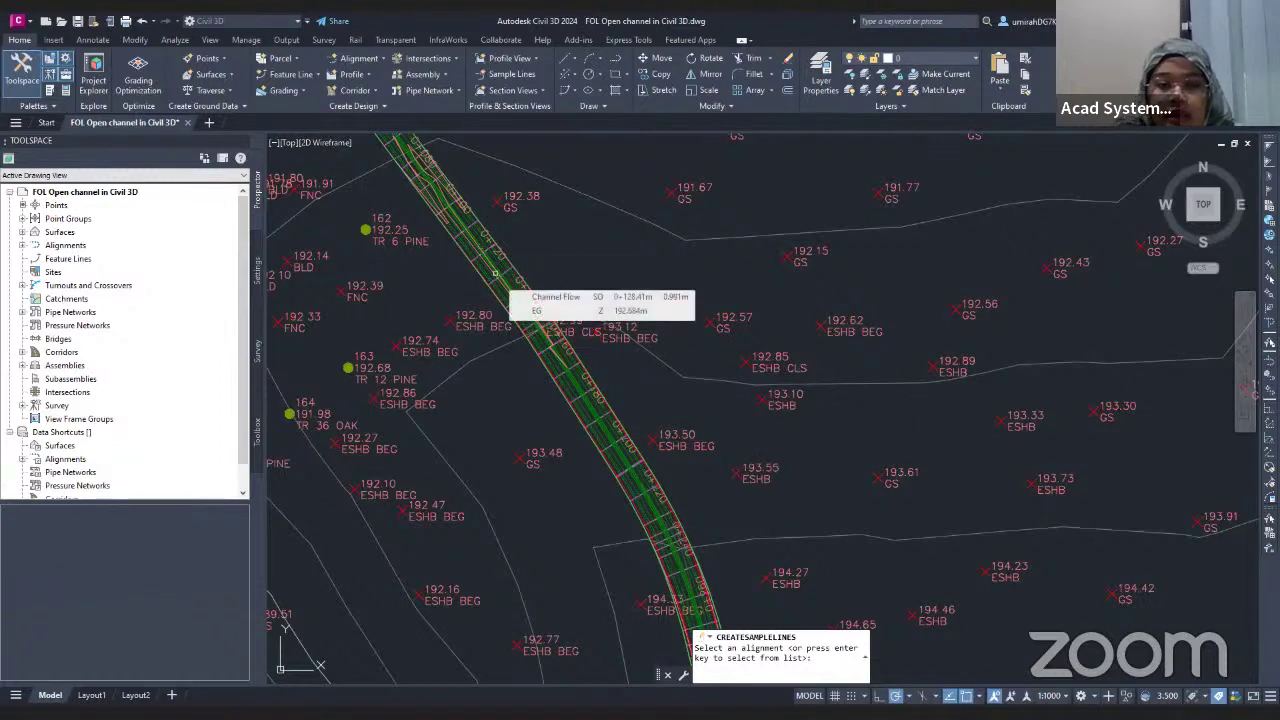
key("Return")
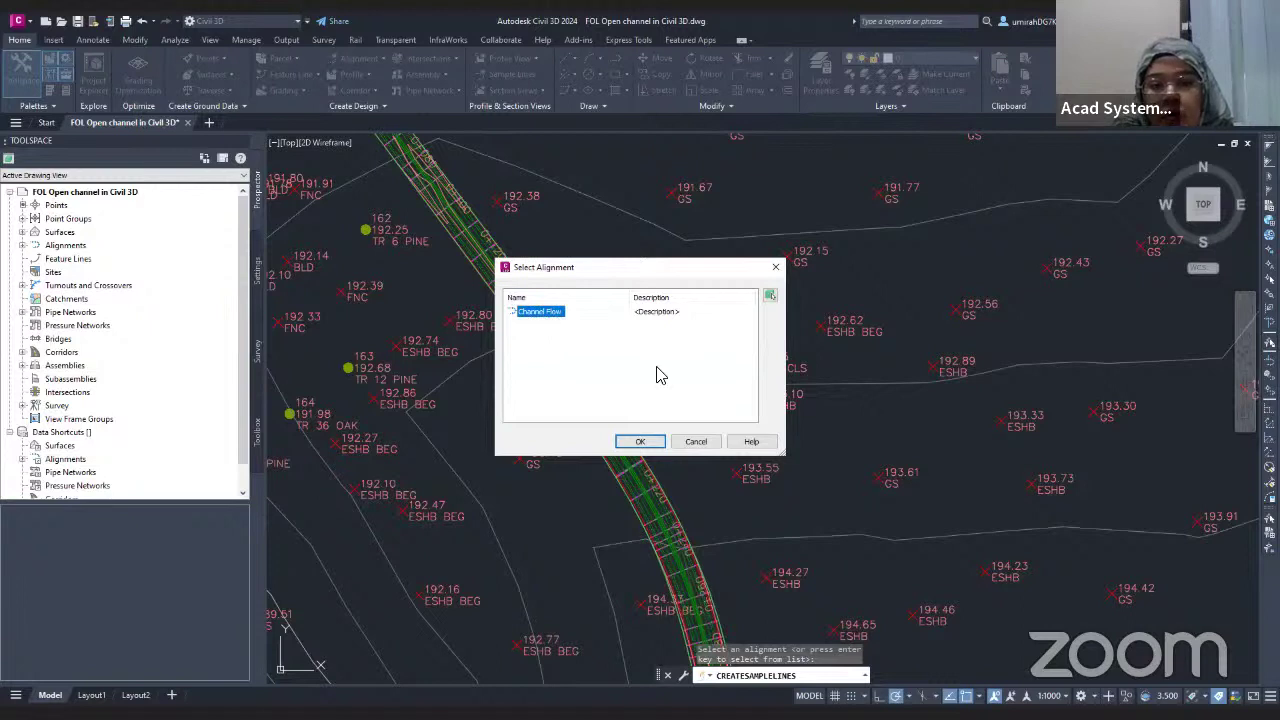
left_click(638, 442)
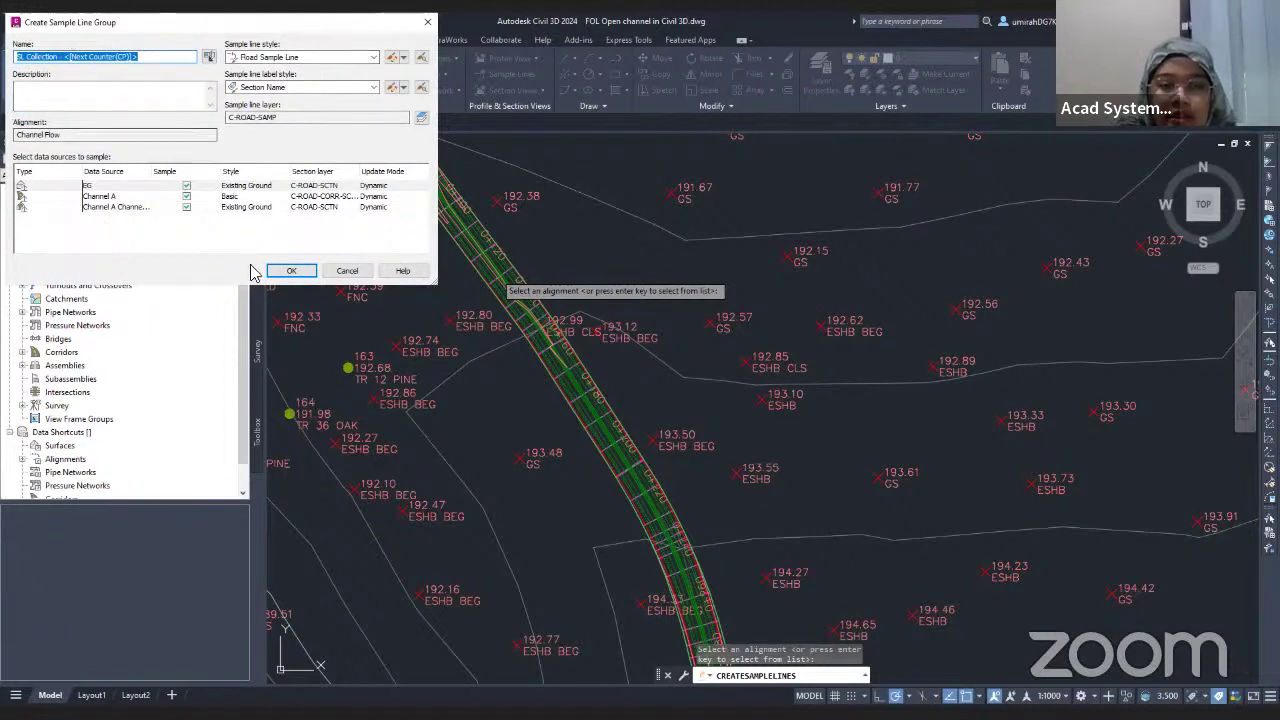
left_click(290, 274)
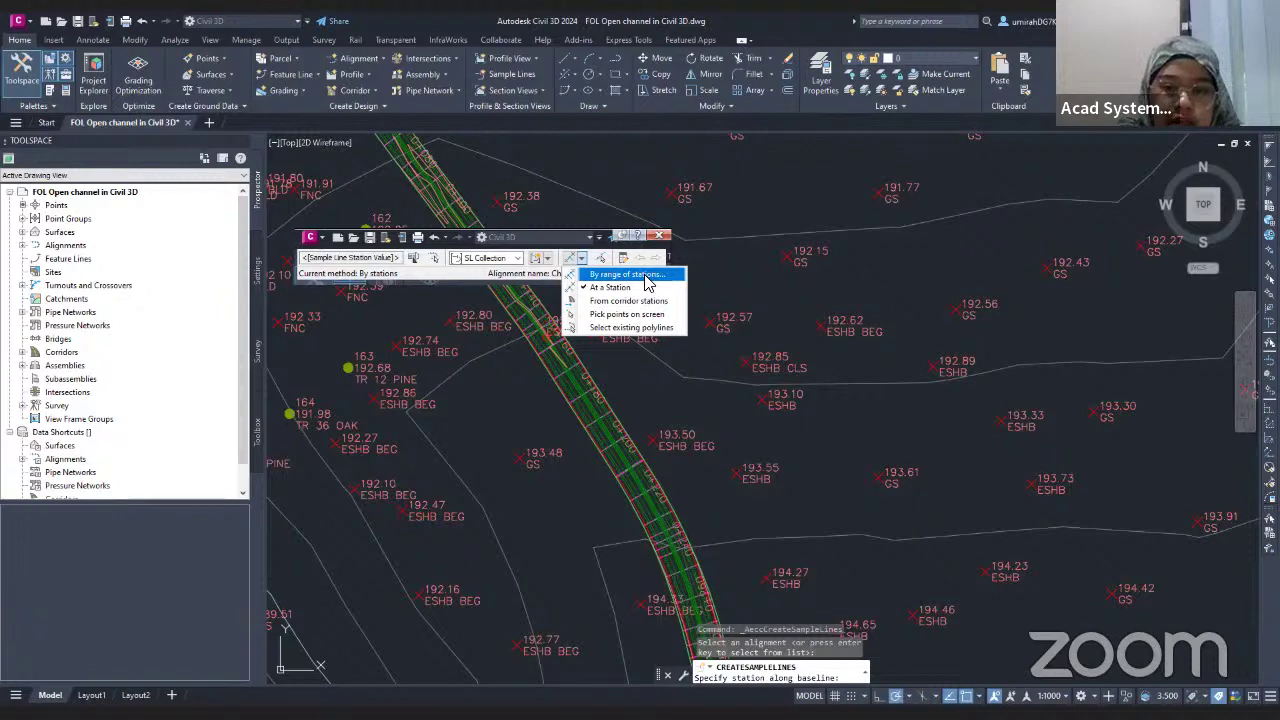
- Choose sample line creation by range of stations and set the left and right swath widths to 50 m
left_click(645, 276)
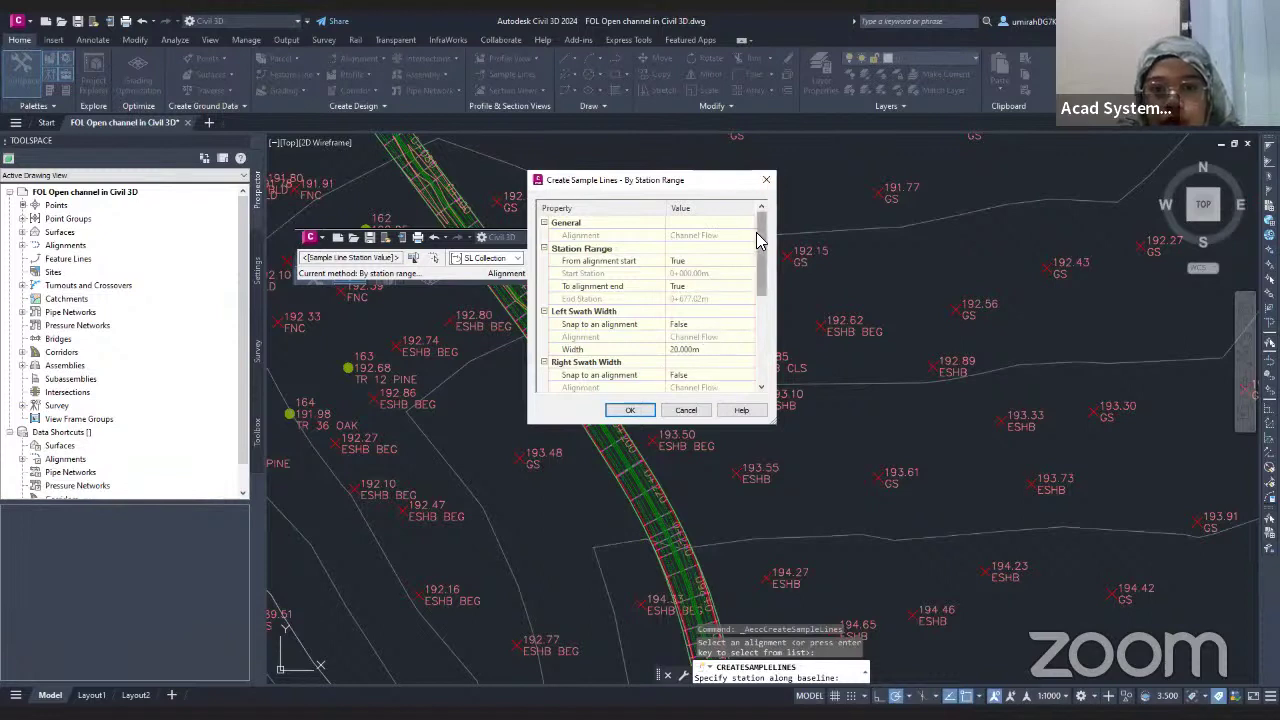
scroll(756, 265, "down", 3)
scroll(758, 258, "up", 3)
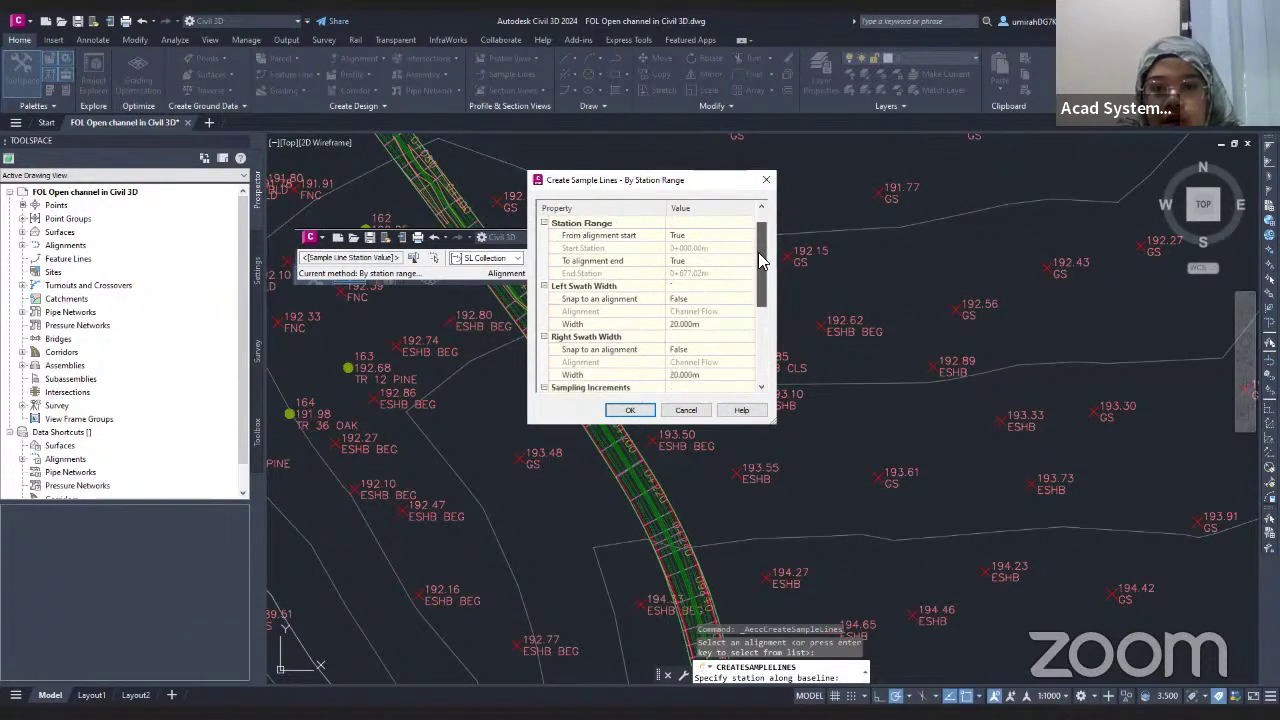
scroll(756, 248, "down", 3)
scroll(754, 240, "up", 3)
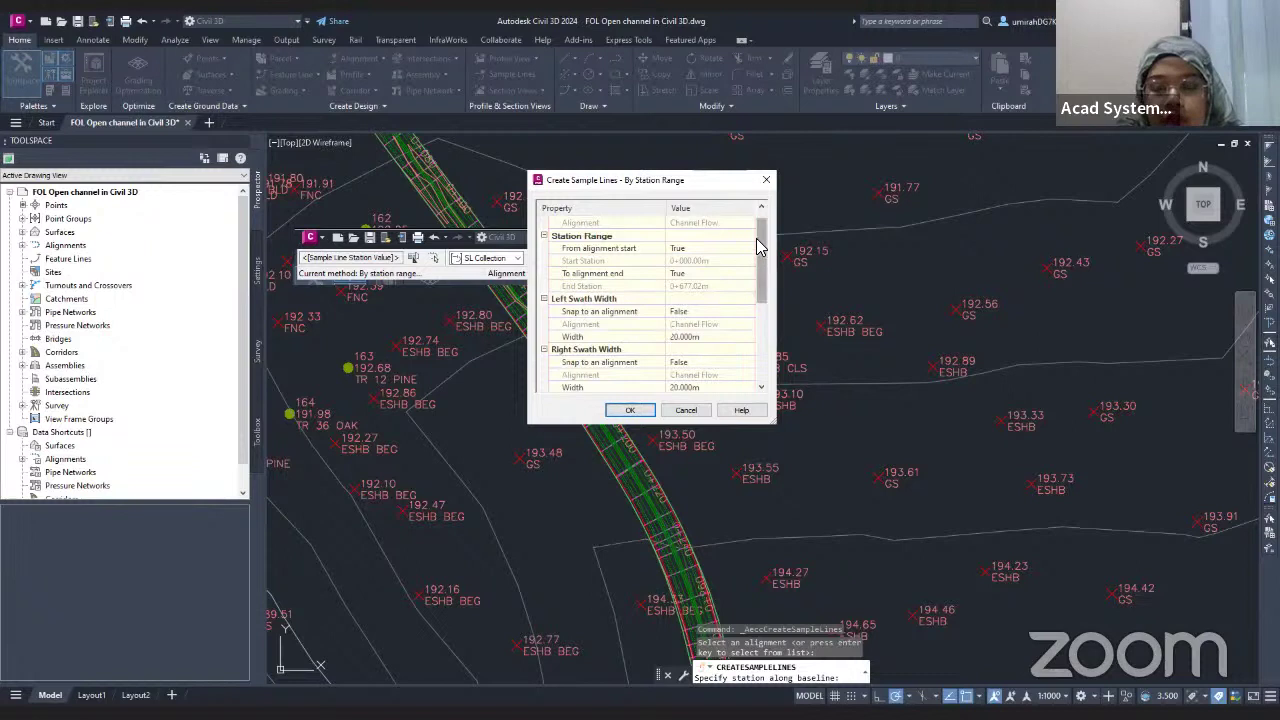
mouse_move(756, 238)
left_mouse_down()
mouse_move(756, 290)
mouse_move(756, 260)
left_mouse_up()
left_click(700, 273)
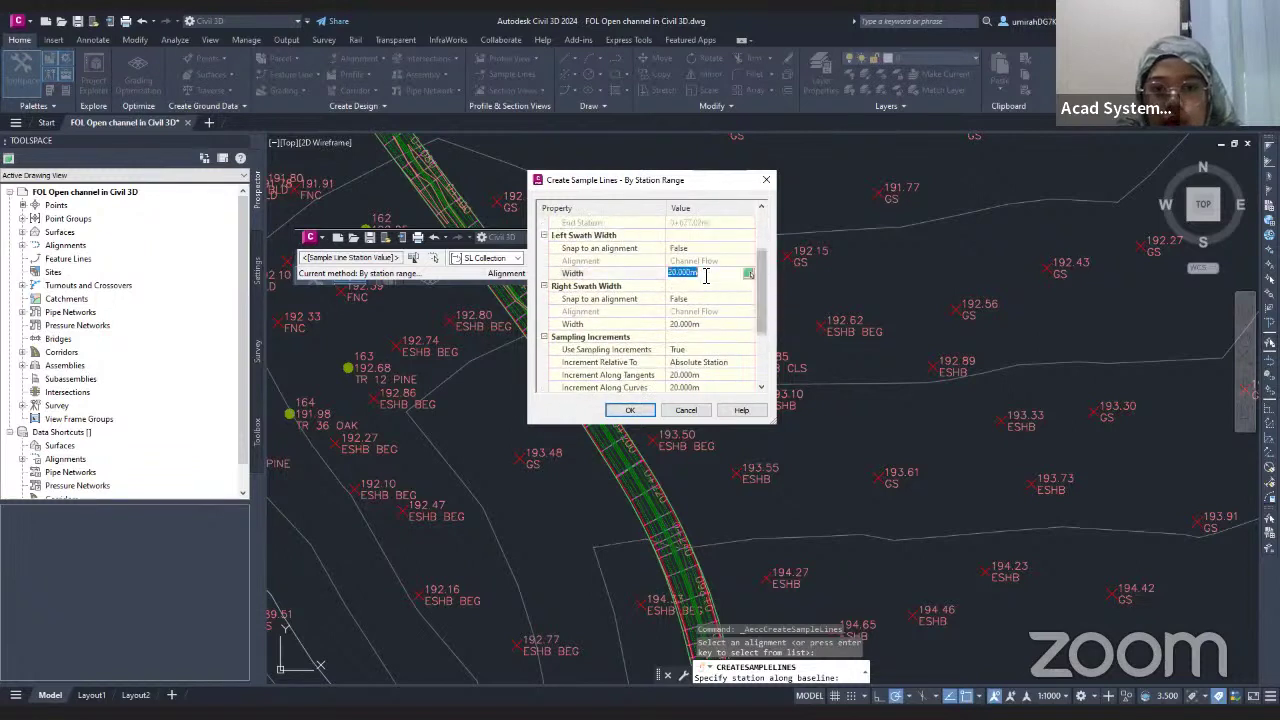
type("0")
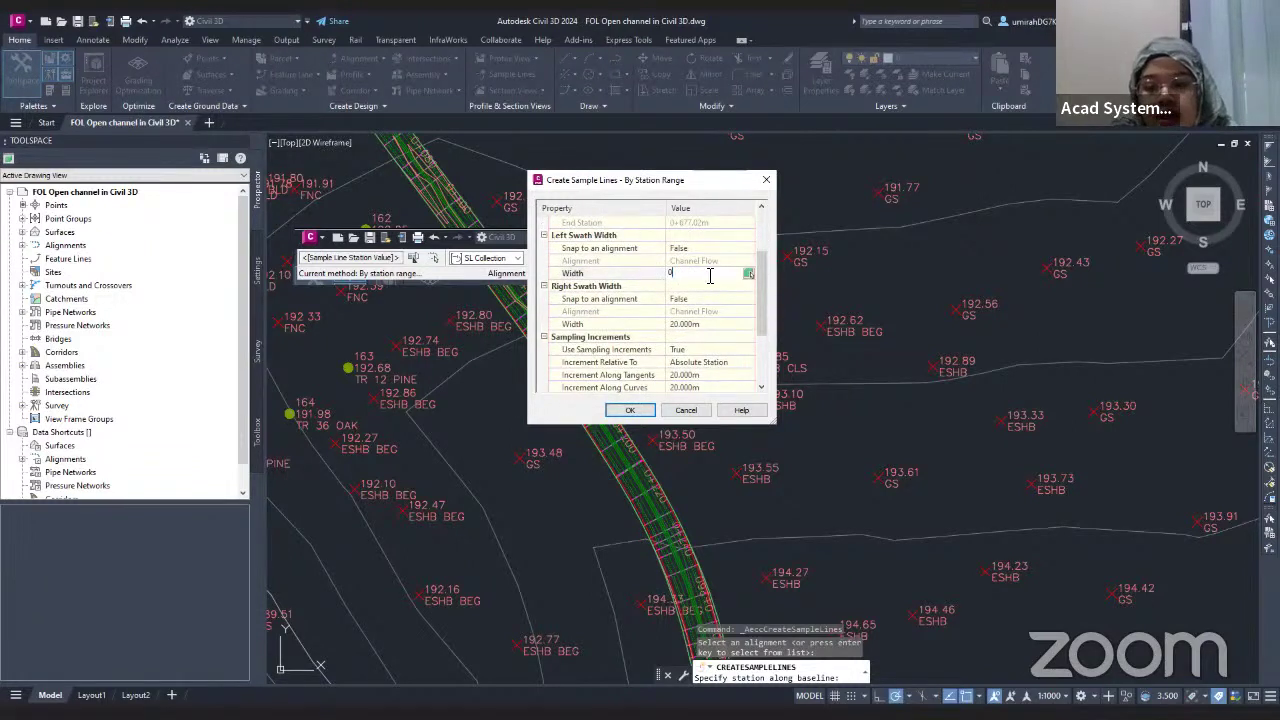
type("0")
left_click(695, 324)
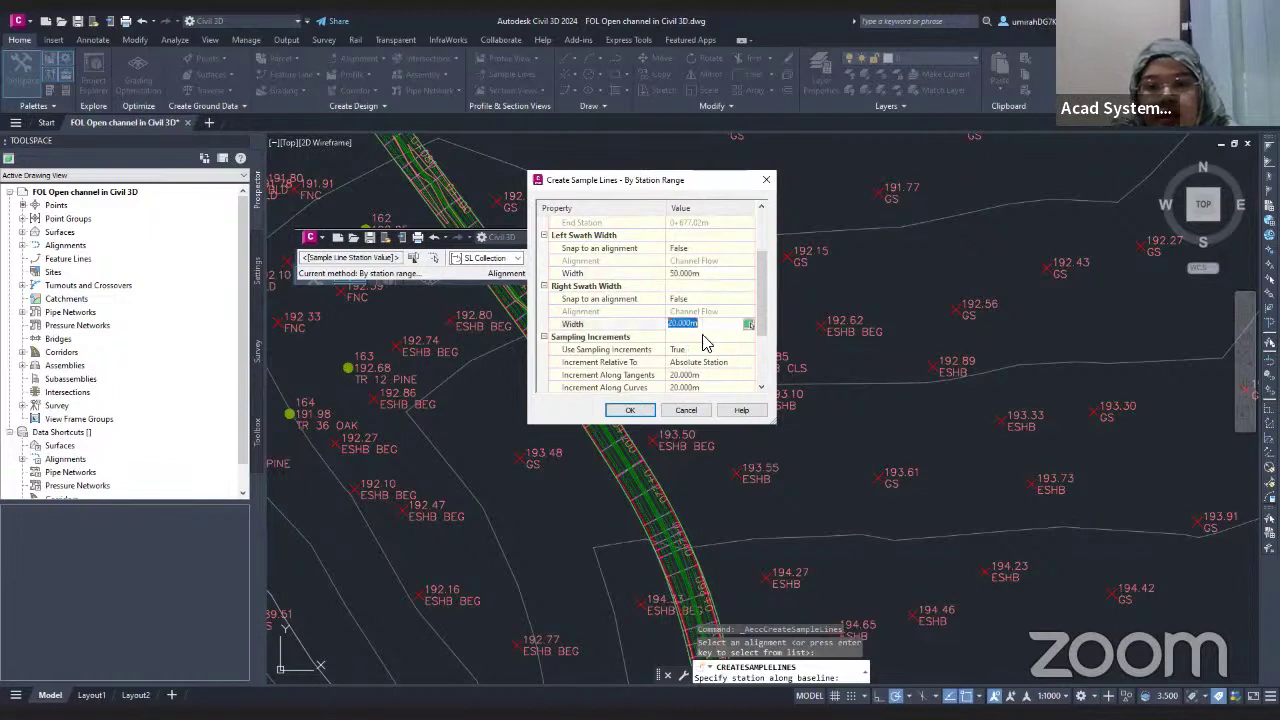
type("50")
key("Return")
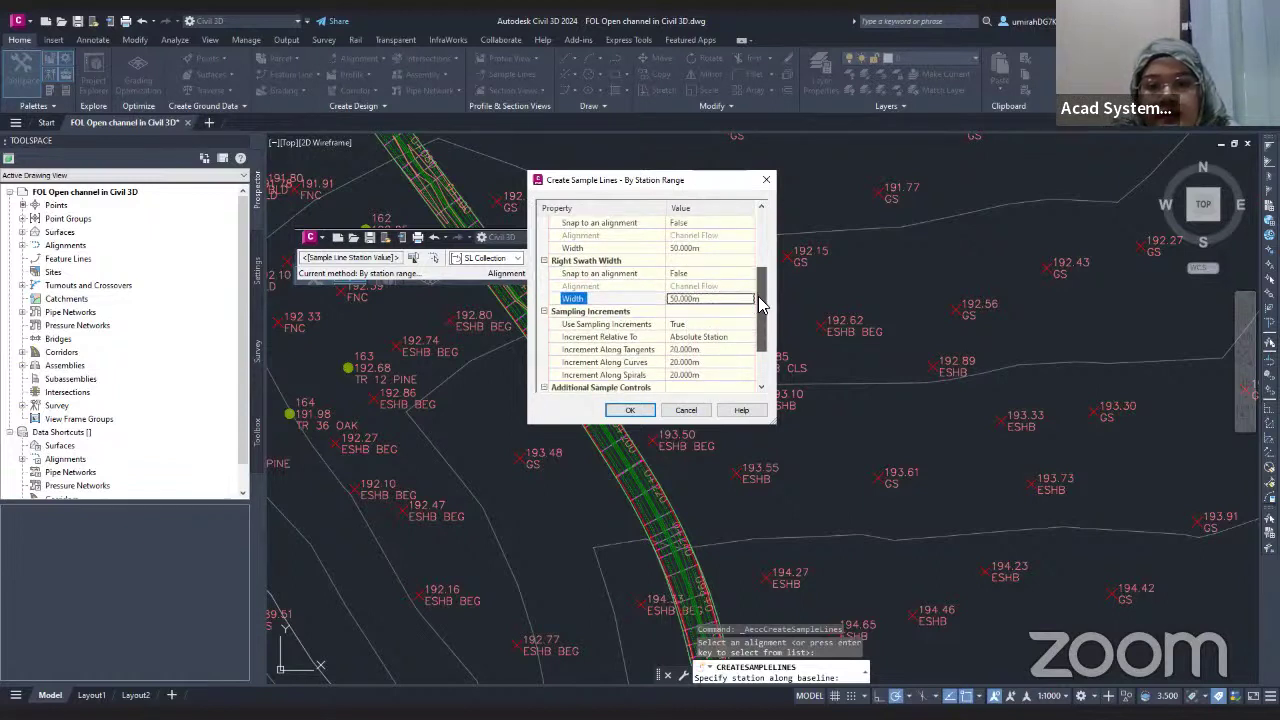
- Set the sampling increments along tangents, curves and spirals to 50 m, create the sample lines and end the command
scroll(758, 296, "down", 2)
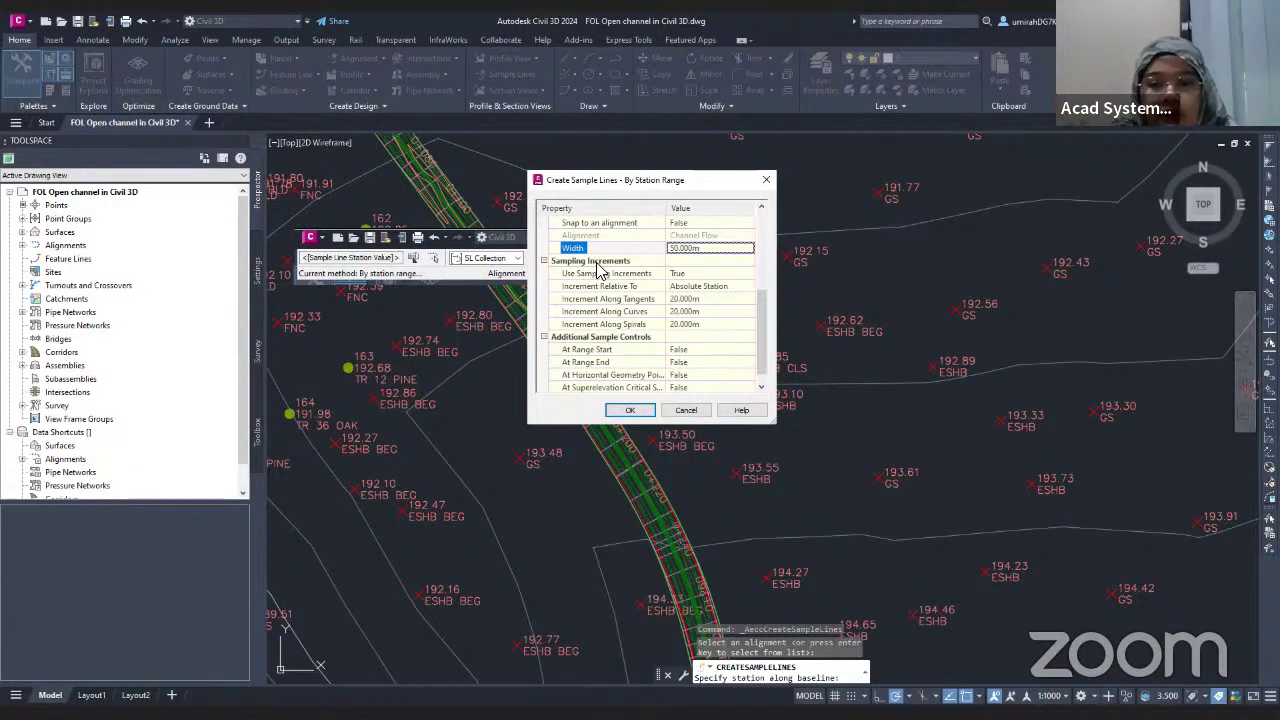
left_click(728, 298)
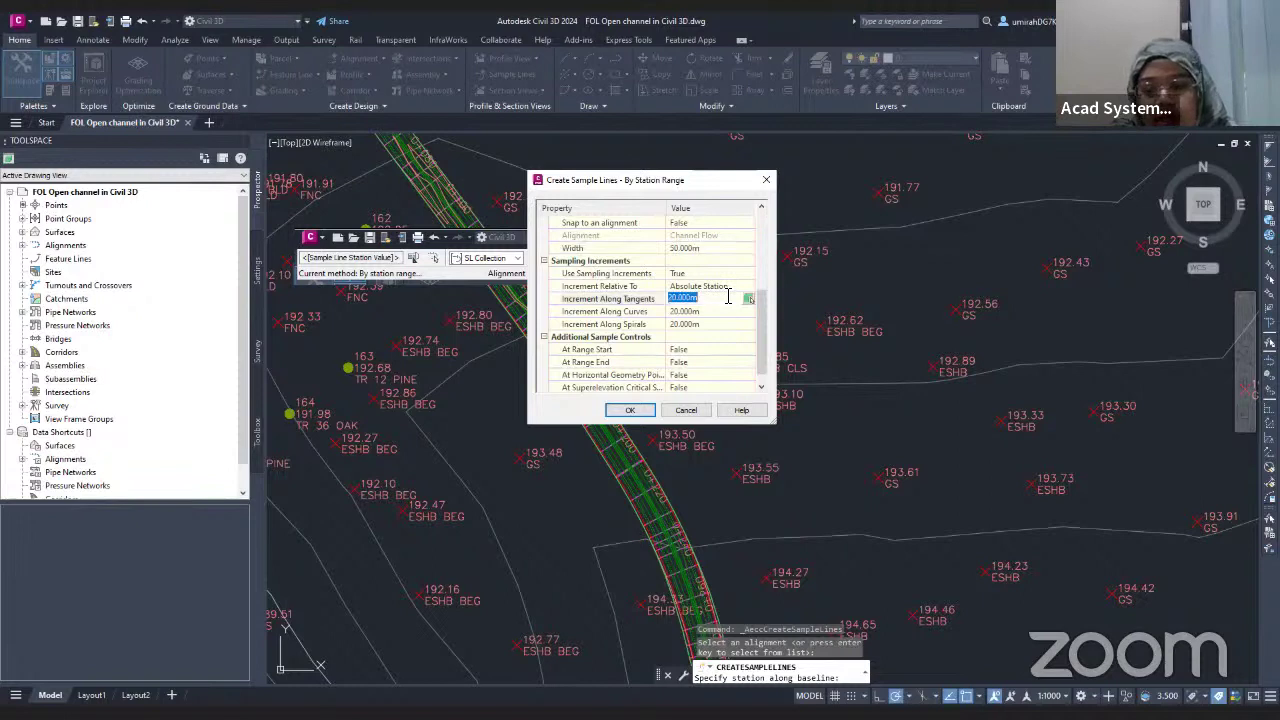
type("50")
left_click(716, 311)
type("50")
left_click(718, 325)
type("5")
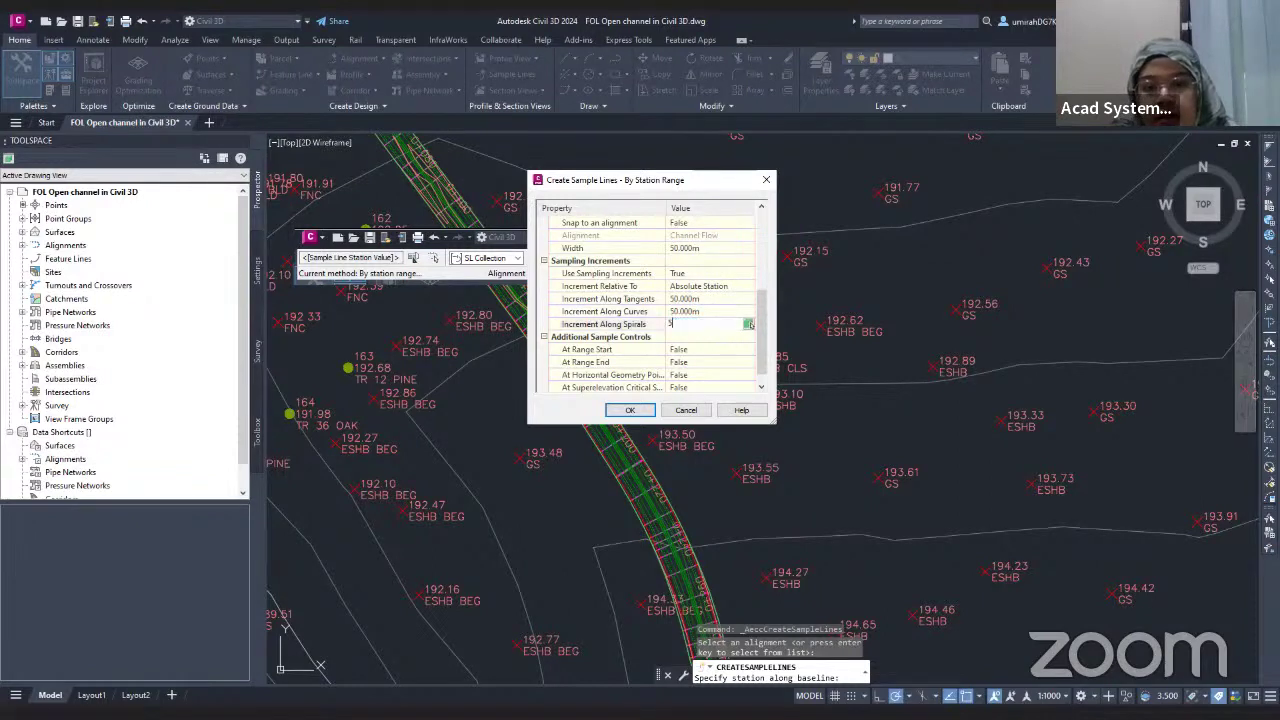
left_click(690, 349)
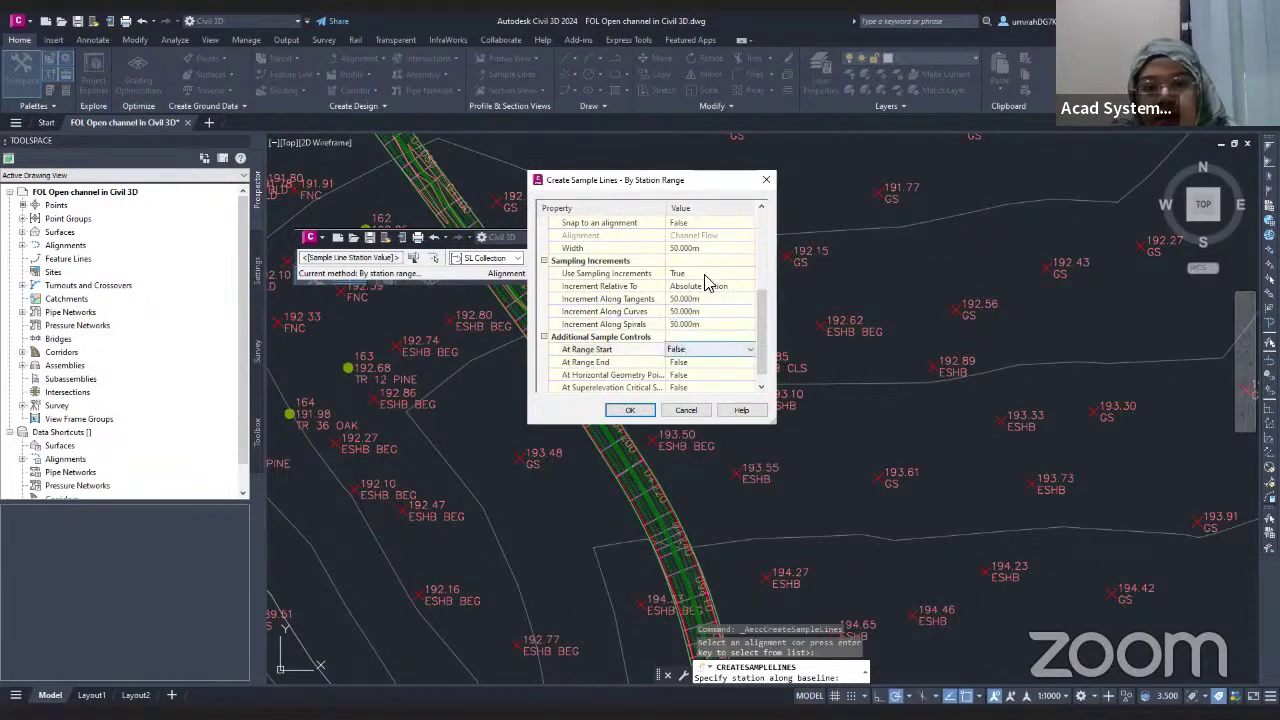
left_click(630, 410)
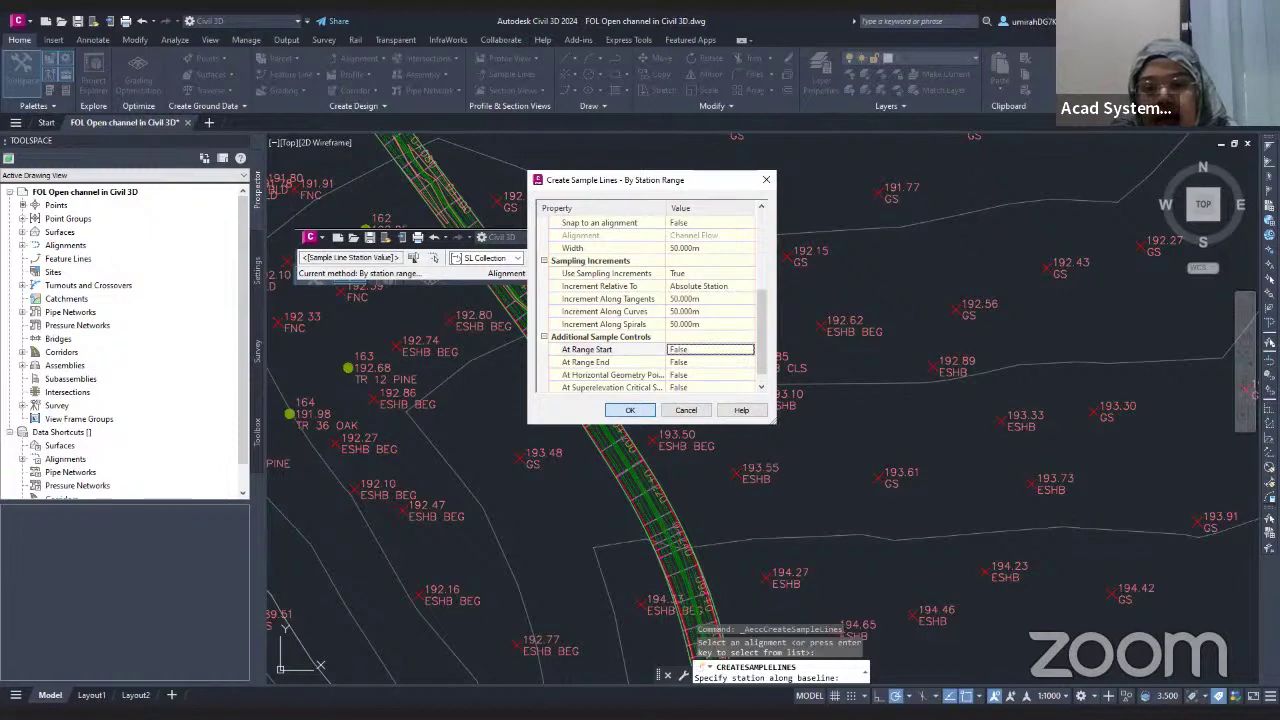
key("Return")
scroll(670, 212, "down", 5)
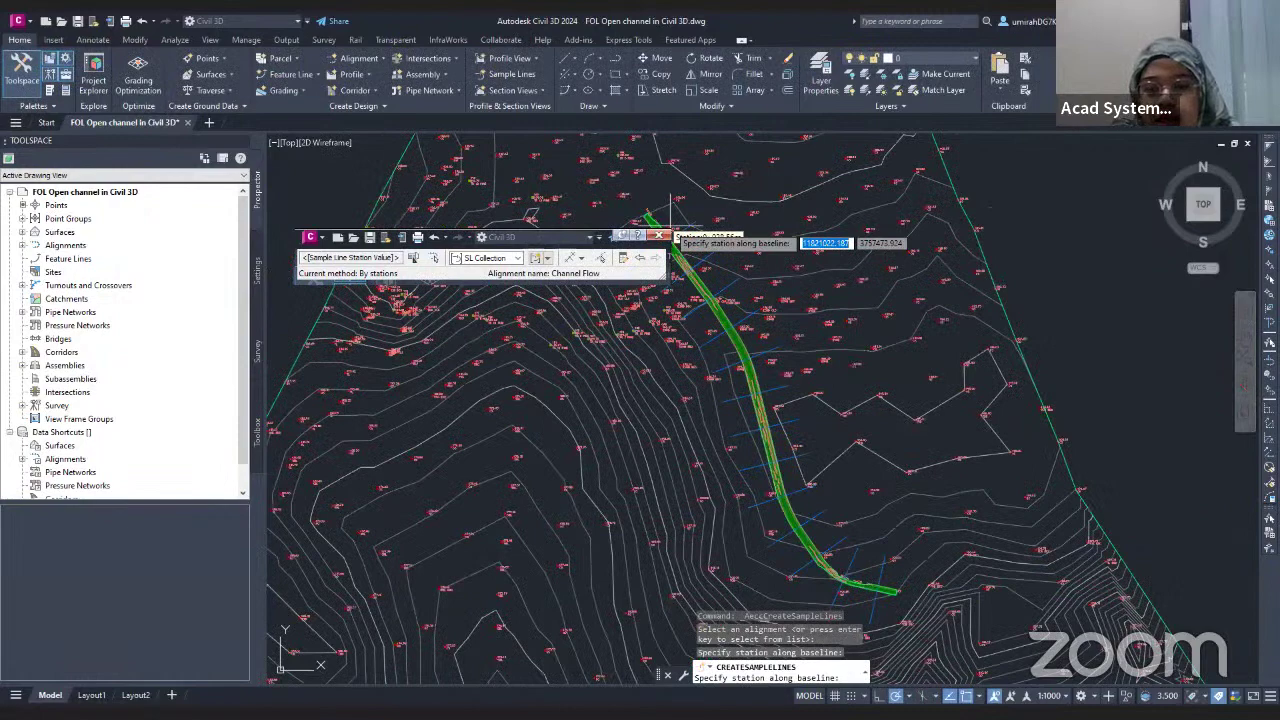
key("Escape")
- Examine the sample lines and their station labels along the channel corridor in plan
scroll(890, 490, "up", 4)
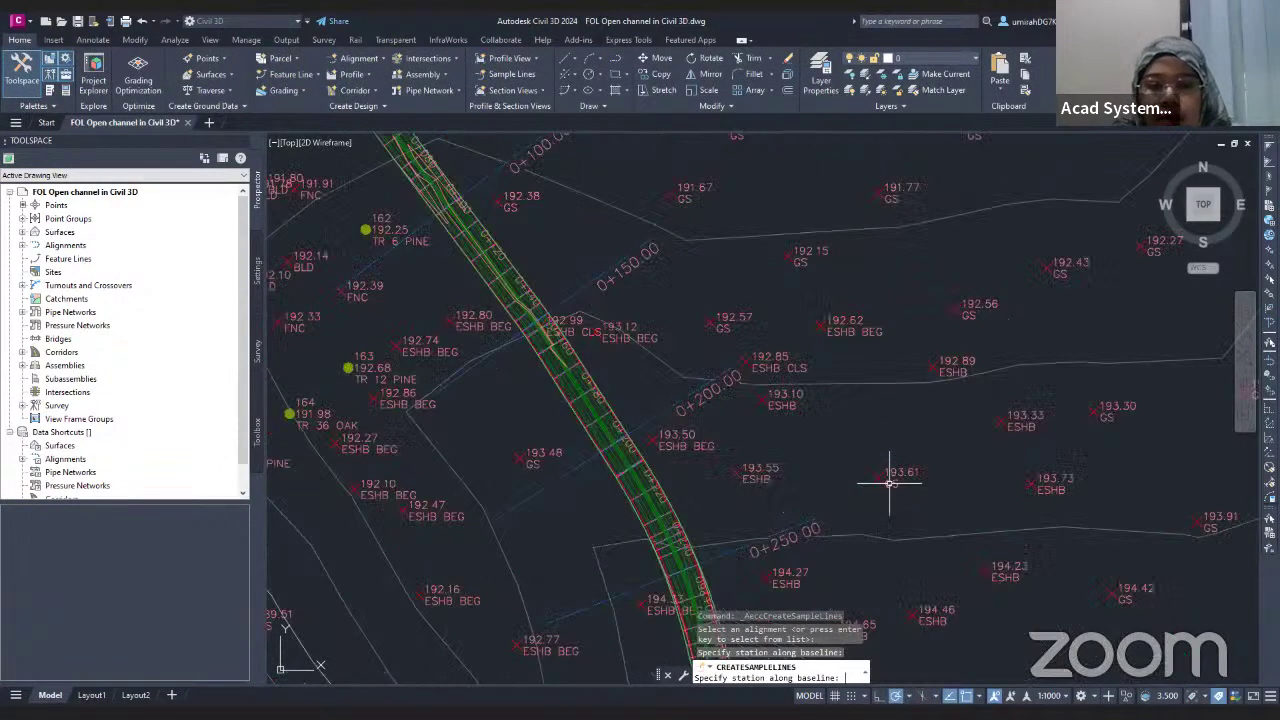
scroll(529, 300, "down", 5)
middle_click_drag(529, 300, 521, 264)
scroll(521, 264, "up", 3)
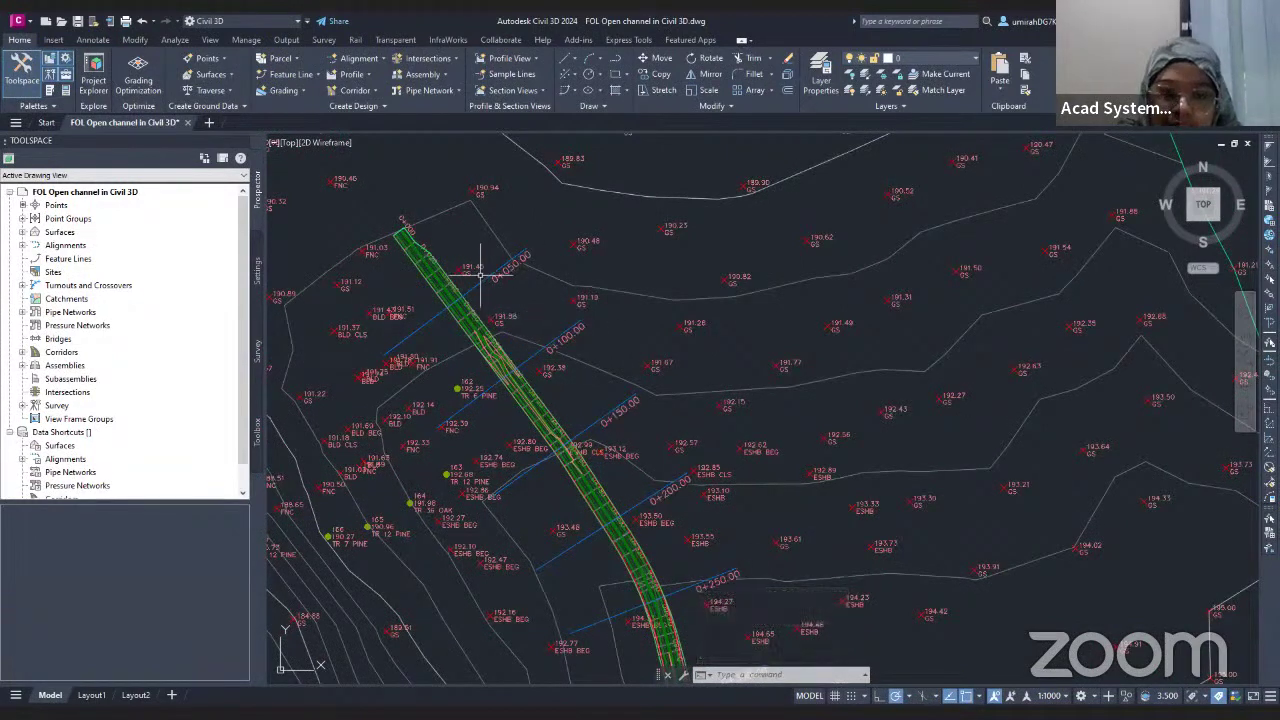
middle_click_drag(486, 270, 476, 257)
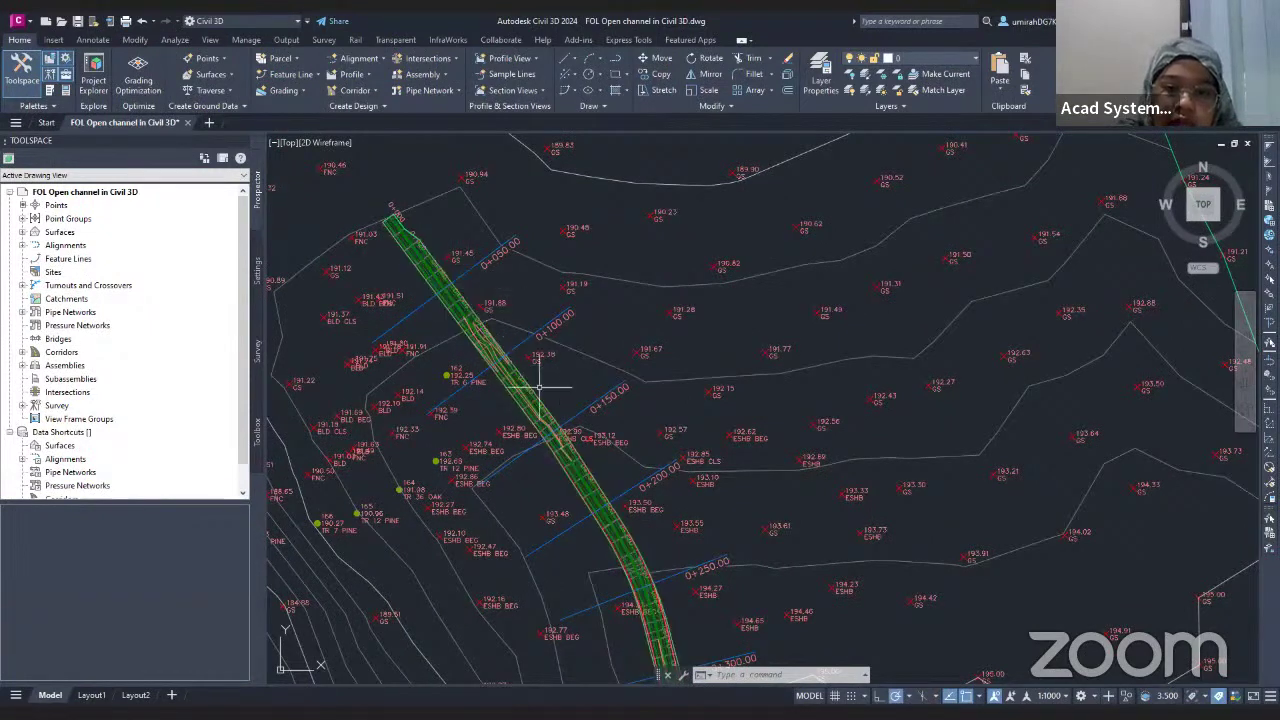
middle_click_drag(556, 384, 536, 348)
middle_click_drag(590, 406, 556, 317)
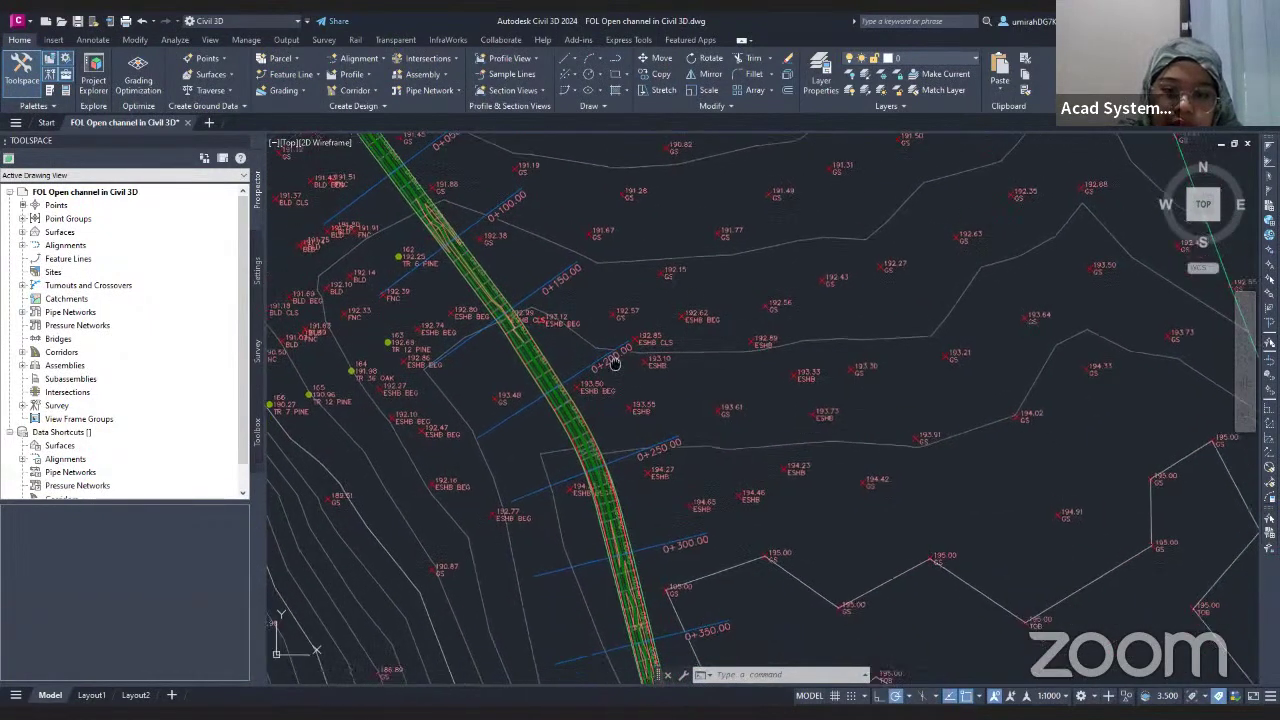
middle_click_drag(609, 363, 599, 338)
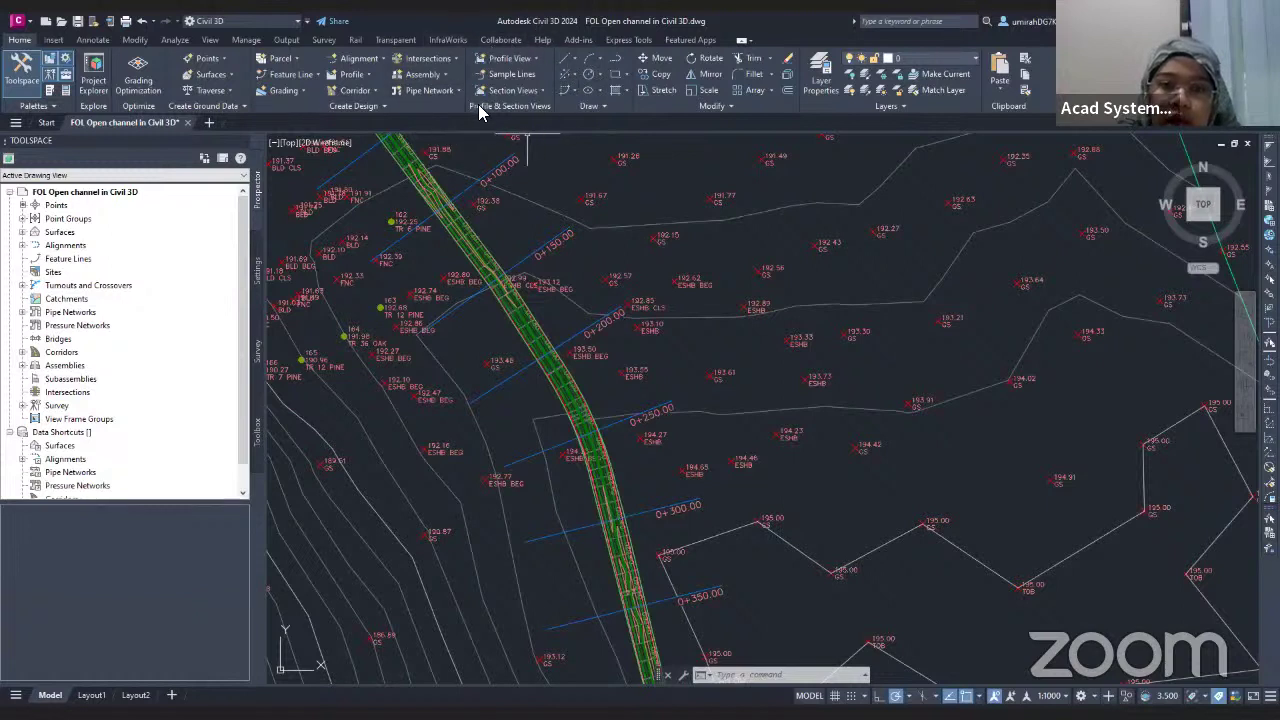
- Start creating multiple section views for SL Collection - 1 on Channel Flow, using the Road Section style and Draft placement
left_click(538, 92)
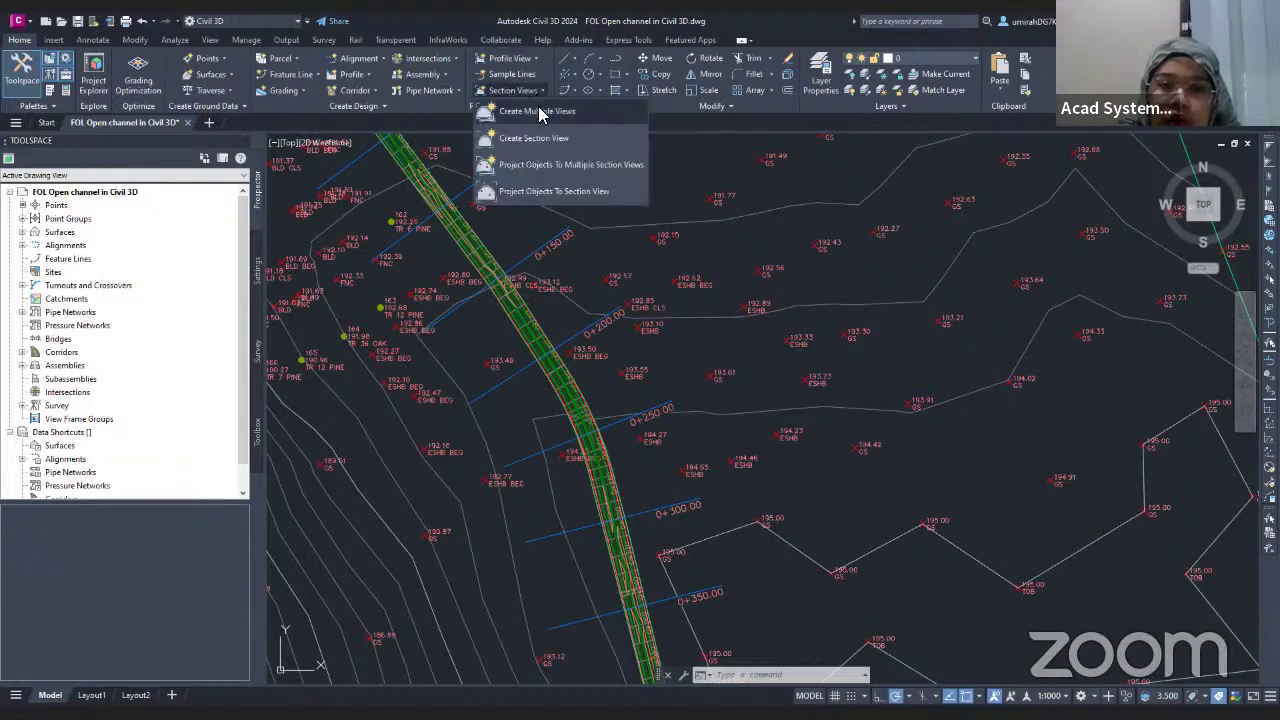
left_click(590, 111)
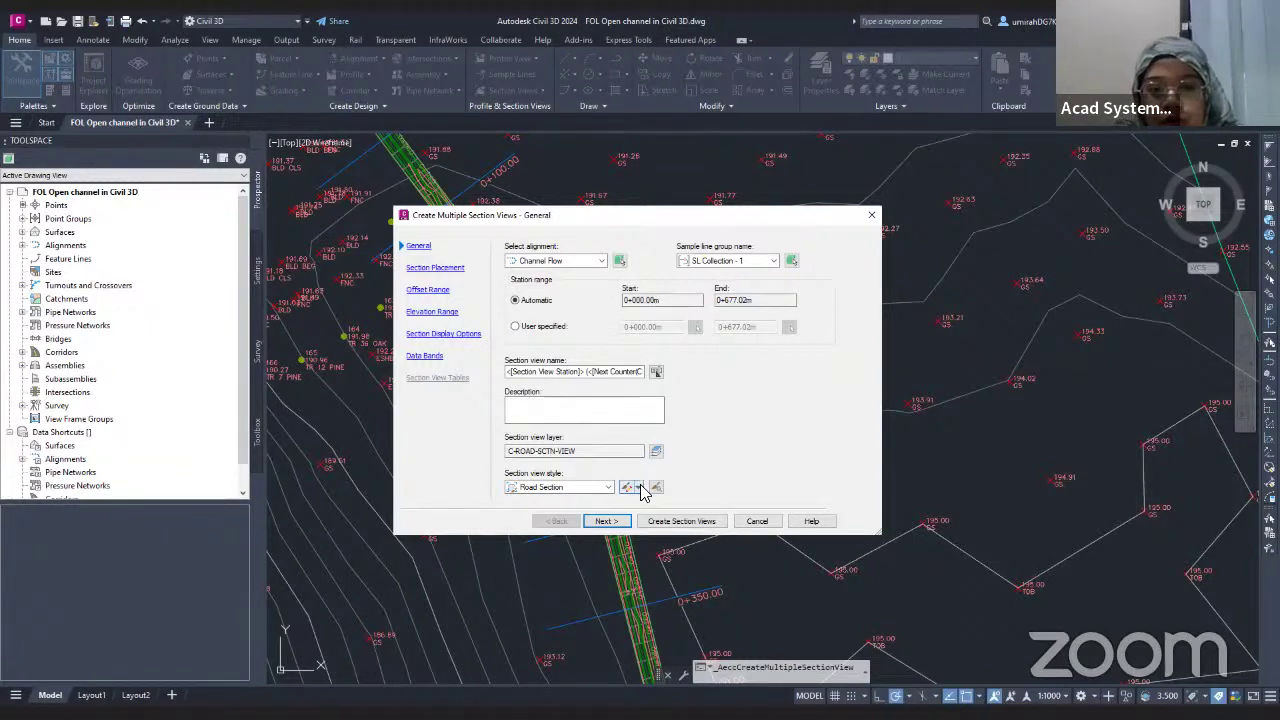
left_click(605, 520)
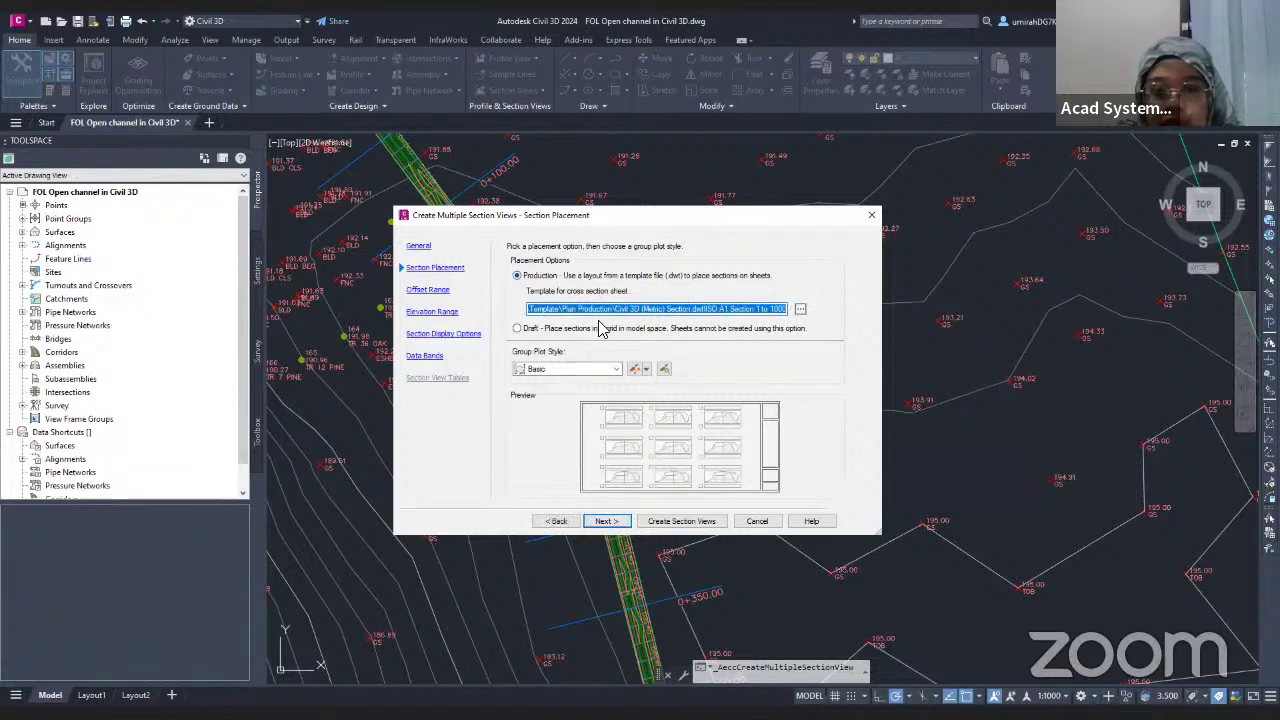
left_click(568, 331)
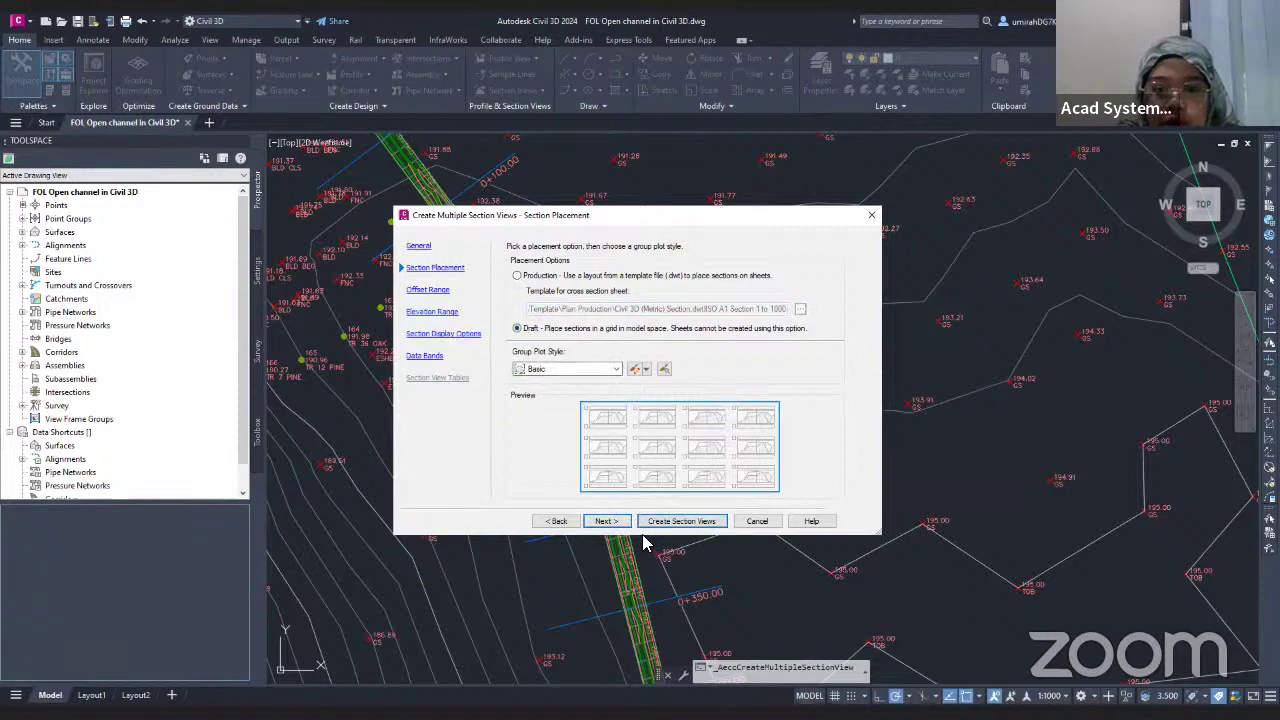
left_click(610, 523)
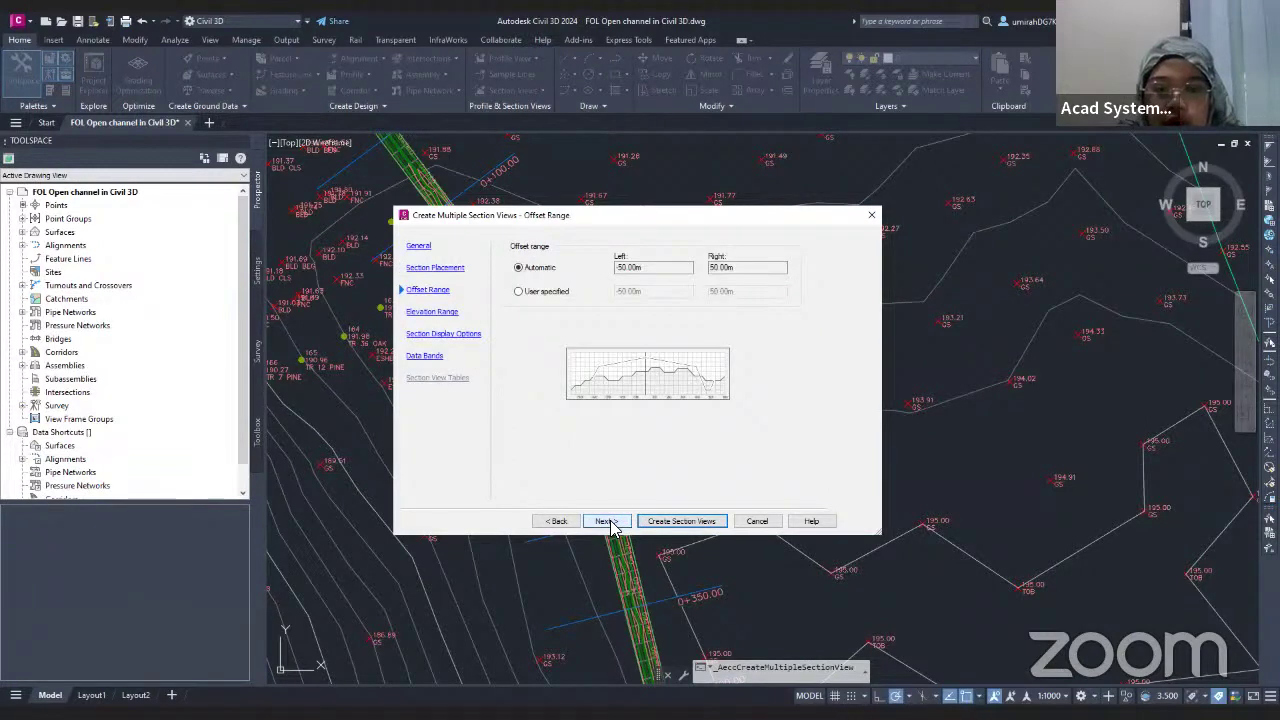
- Keep automatic offset and elevation ranges and the Offsets Only band set, and create the section views in empty space east of the site
left_click(606, 521)
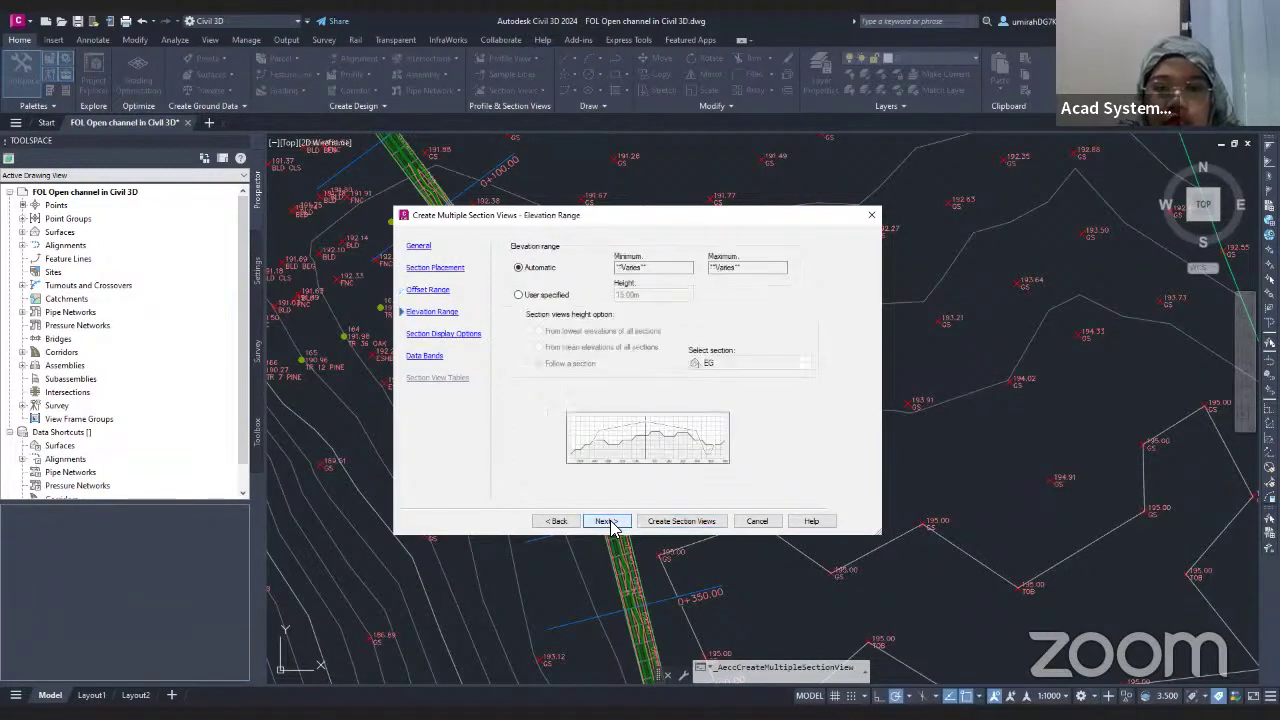
left_click(423, 288)
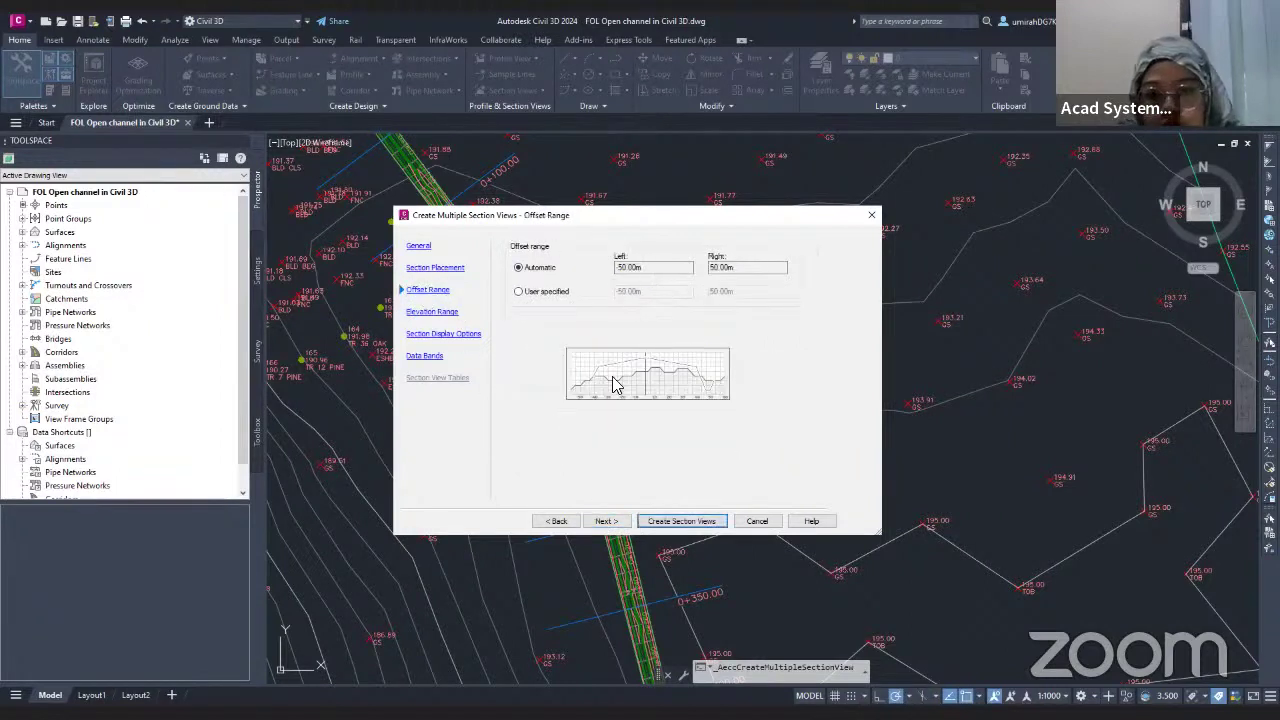
left_click(603, 521)
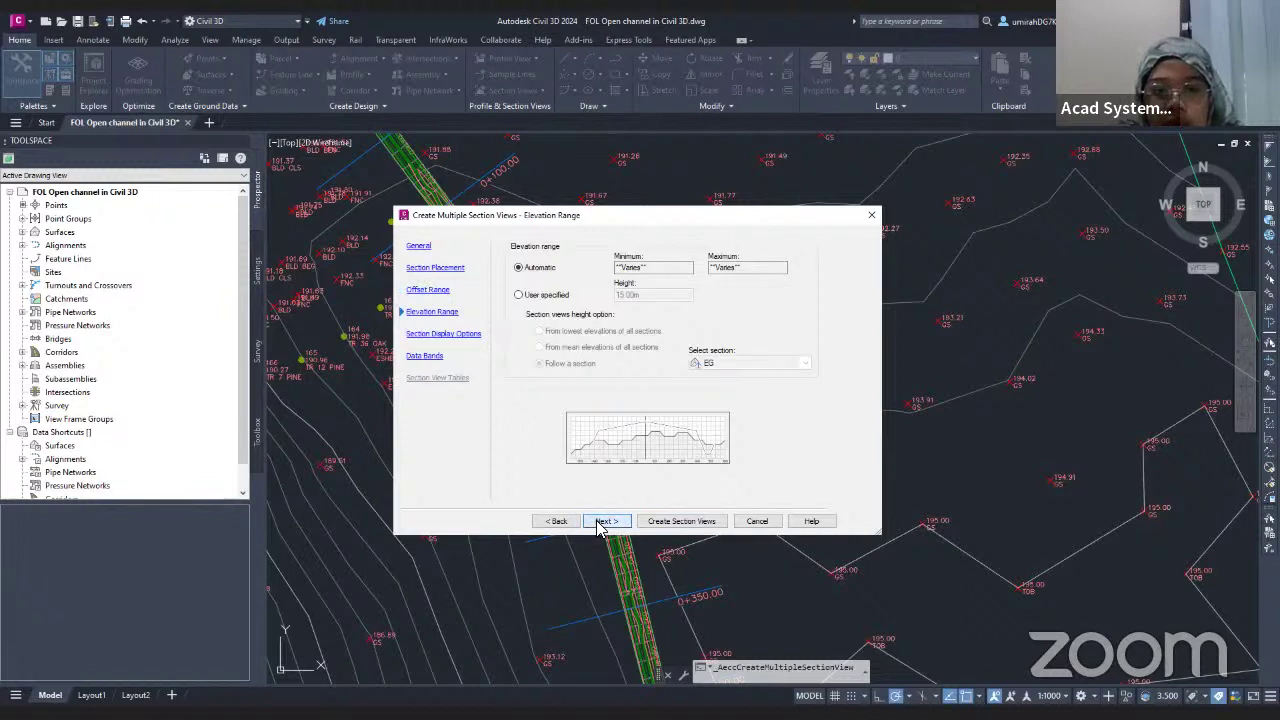
left_click(603, 521)
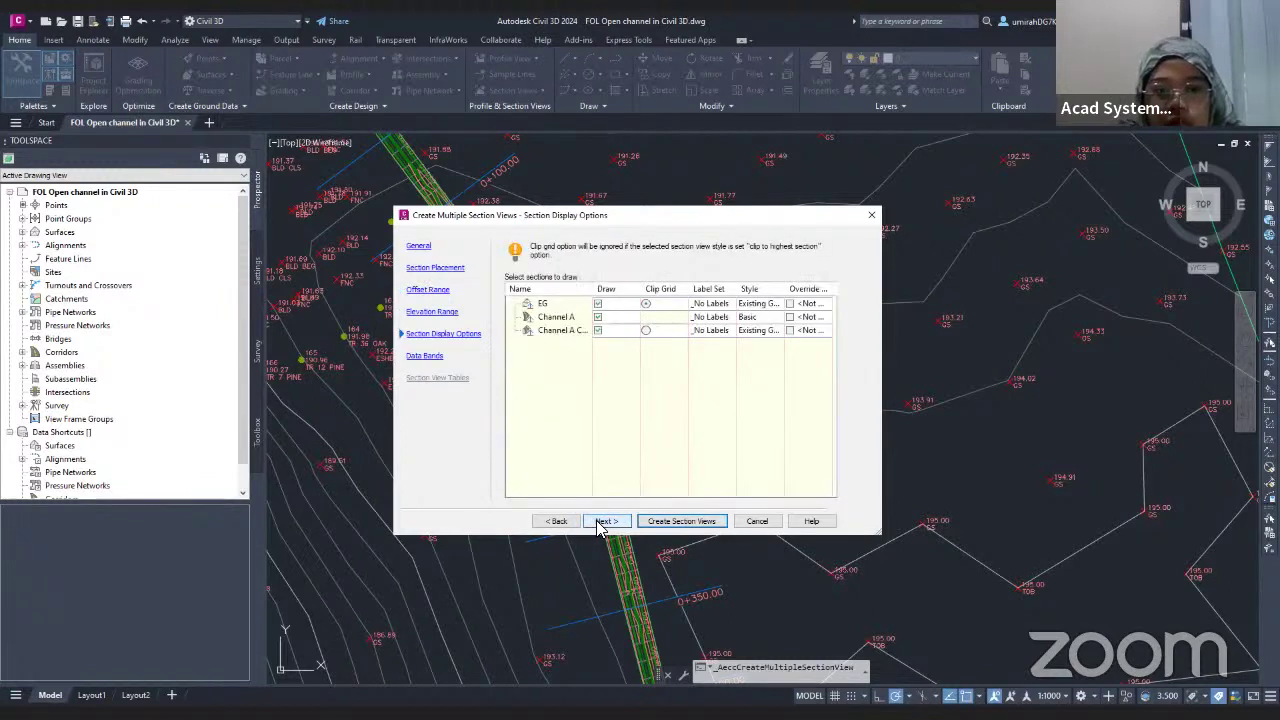
left_click(603, 521)
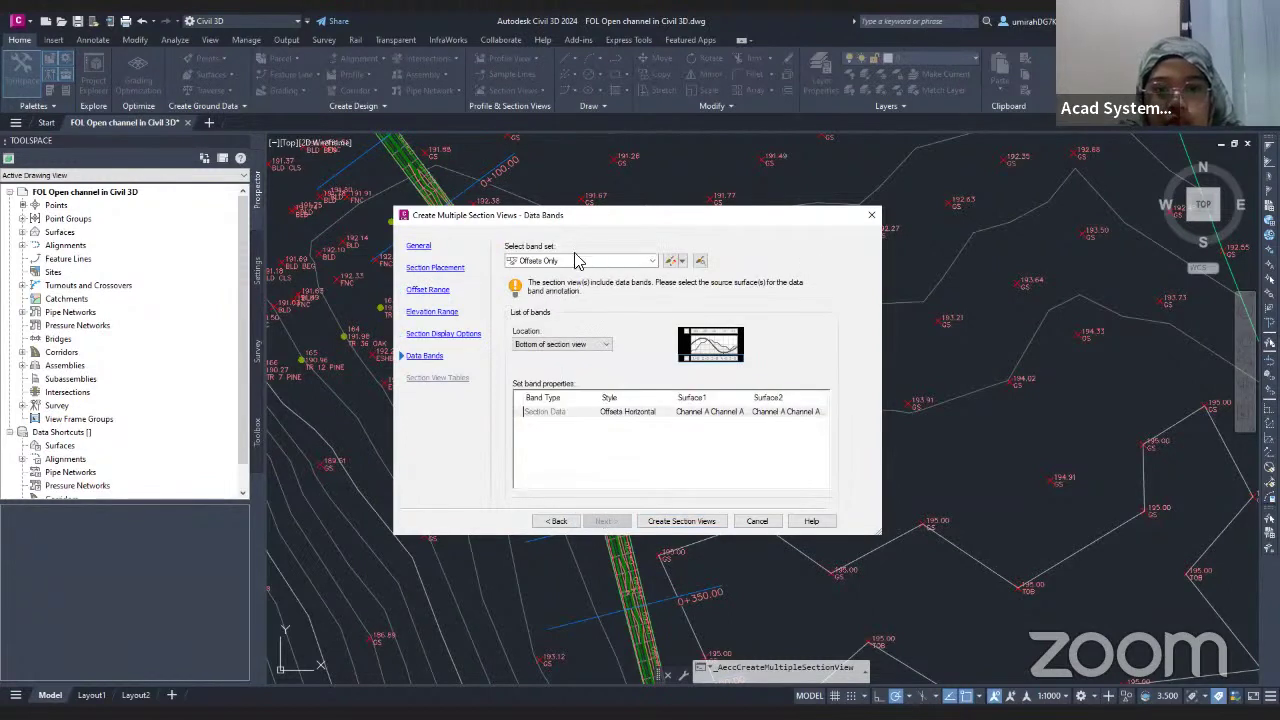
left_click(649, 262)
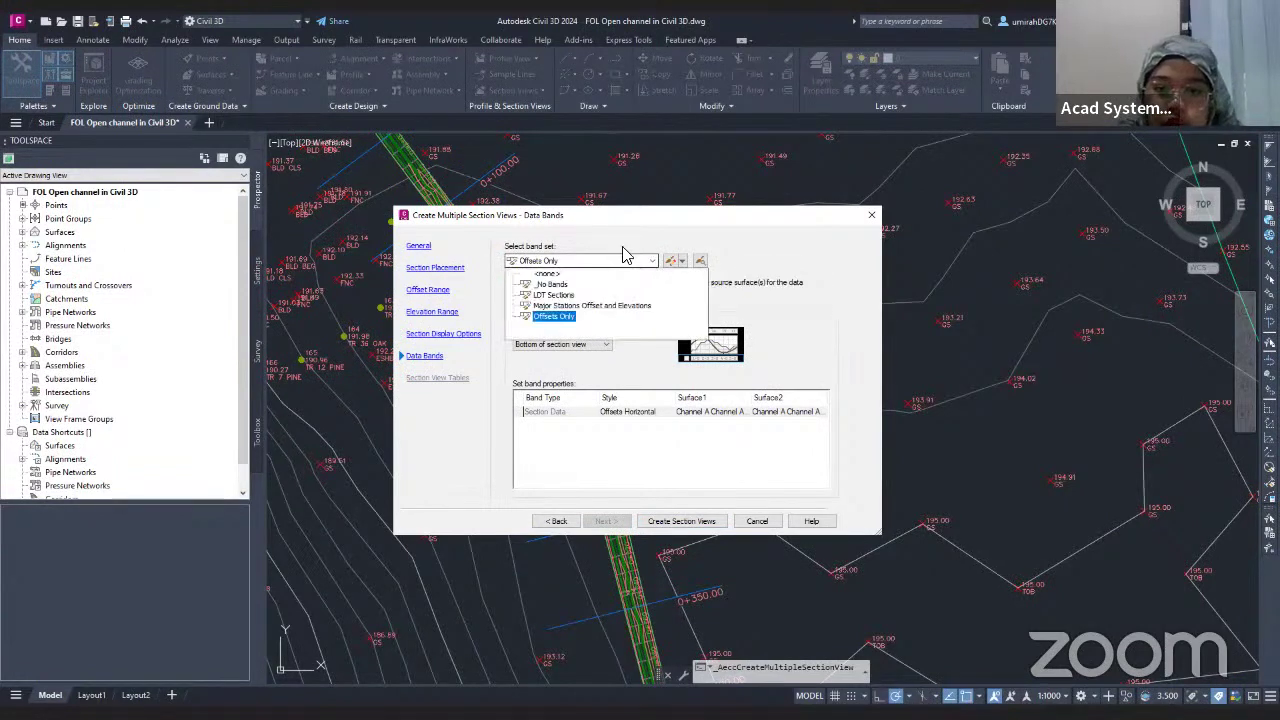
left_click(630, 262)
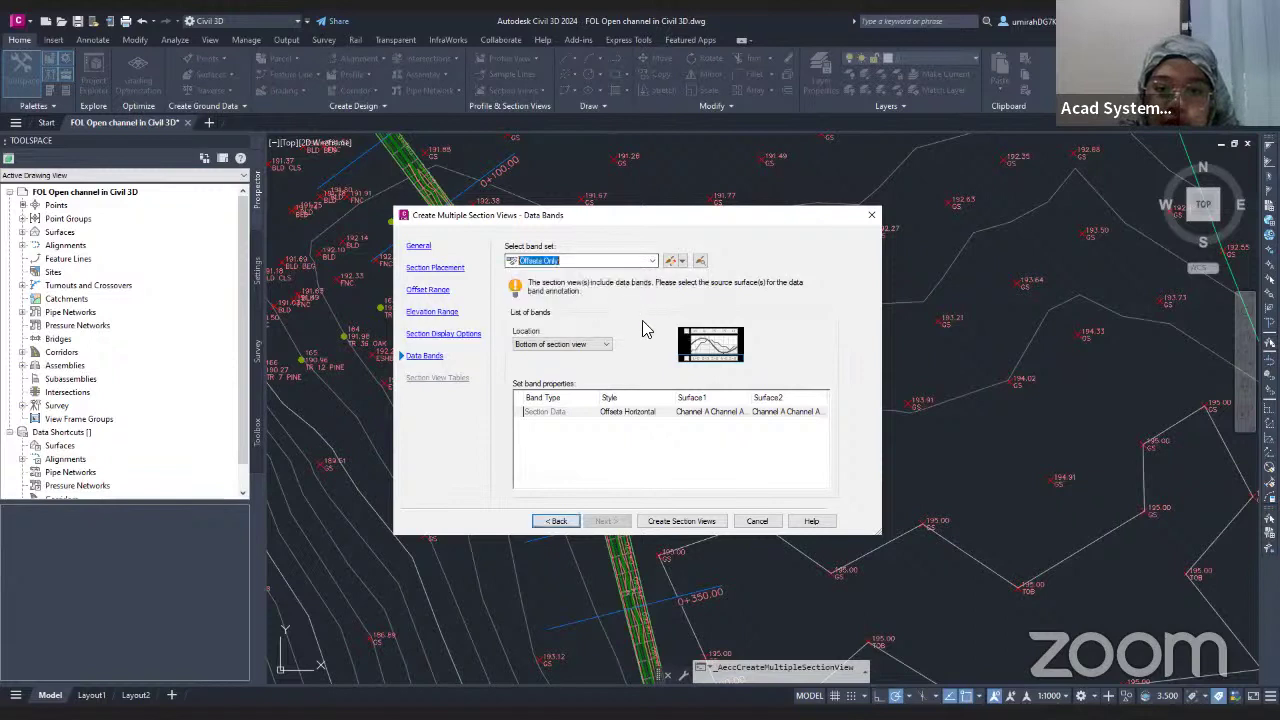
left_click(670, 524)
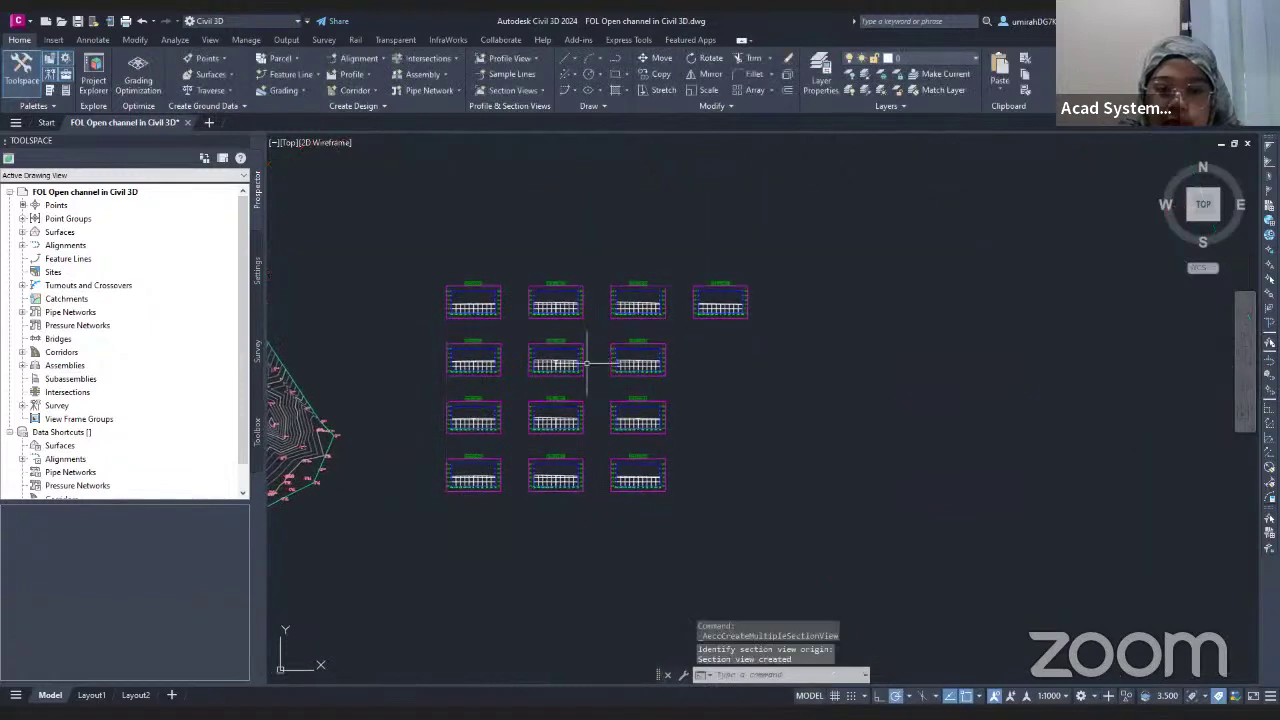
- Examine the channel cross-section and ground line in several of the created section views
scroll(530, 362, "up", 5)
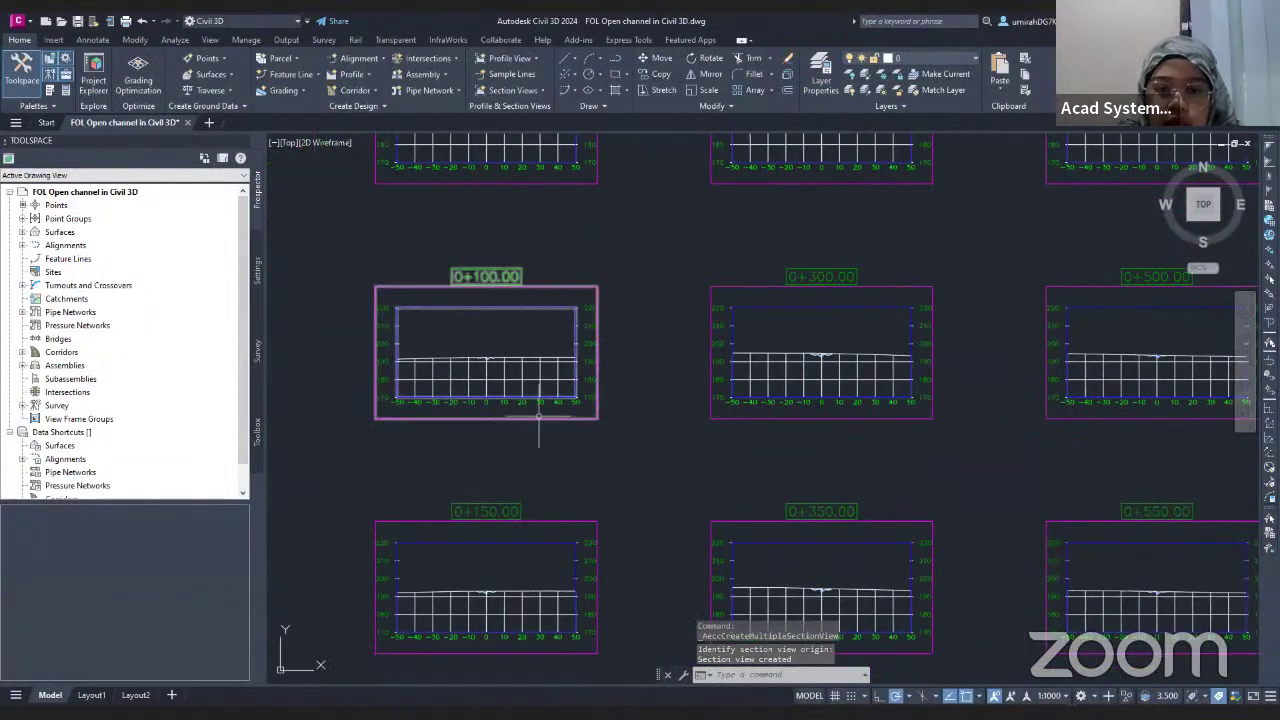
scroll(491, 360, "up", 8)
mouse_move(457, 355)
middle_mouse_down()
mouse_move(517, 355)
mouse_move(583, 310)
middle_mouse_up()
scroll(540, 345, "up", 3)
scroll(575, 300, "up", 4)
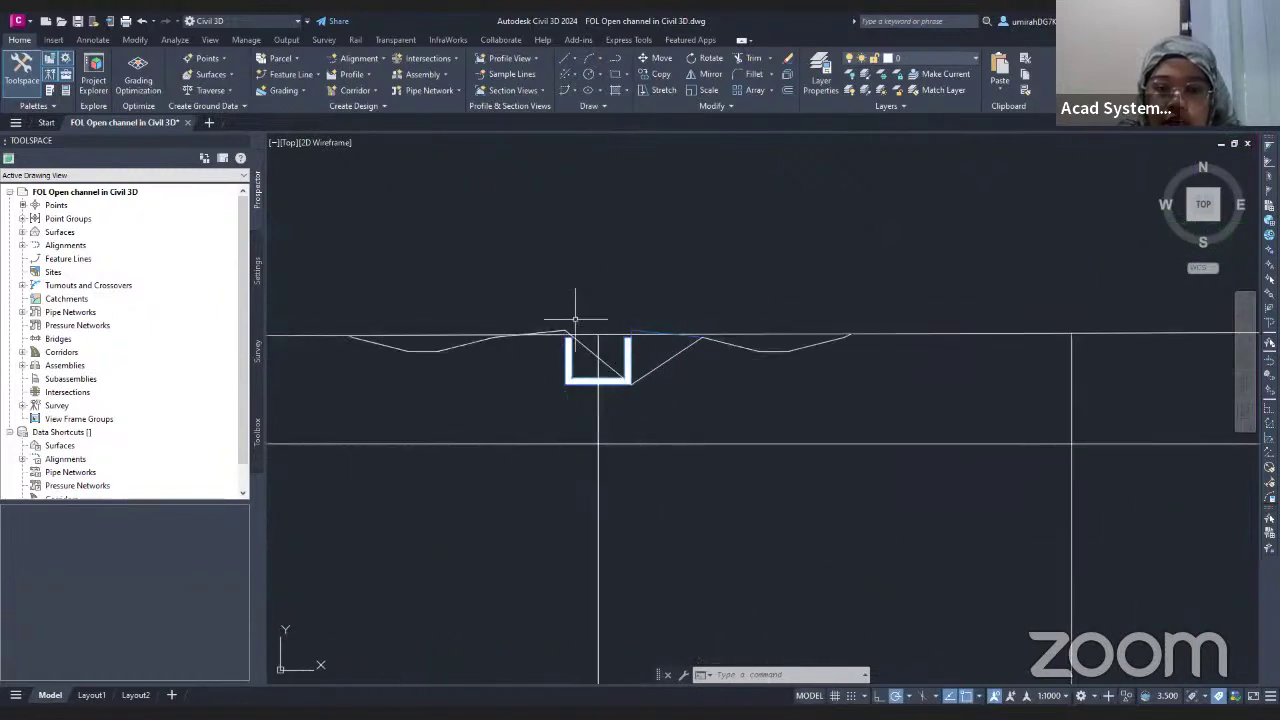
scroll(590, 318, "down", 8)
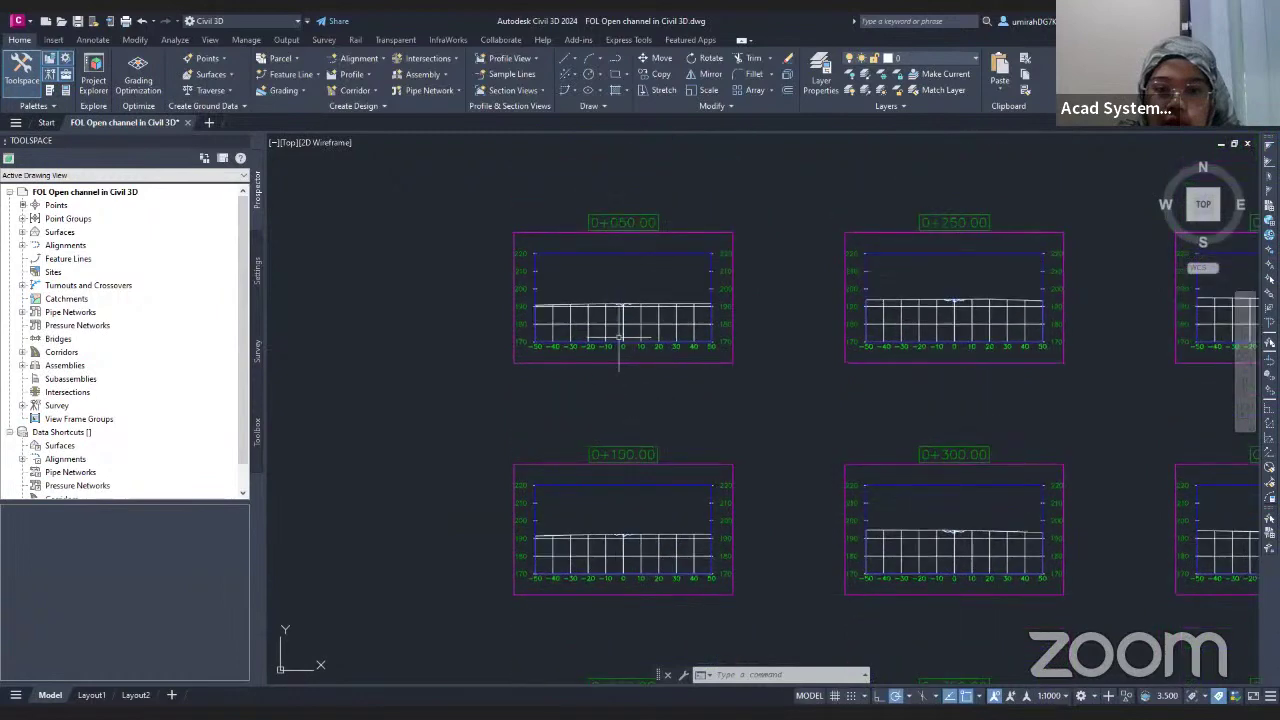
scroll(659, 352, "up", 6)
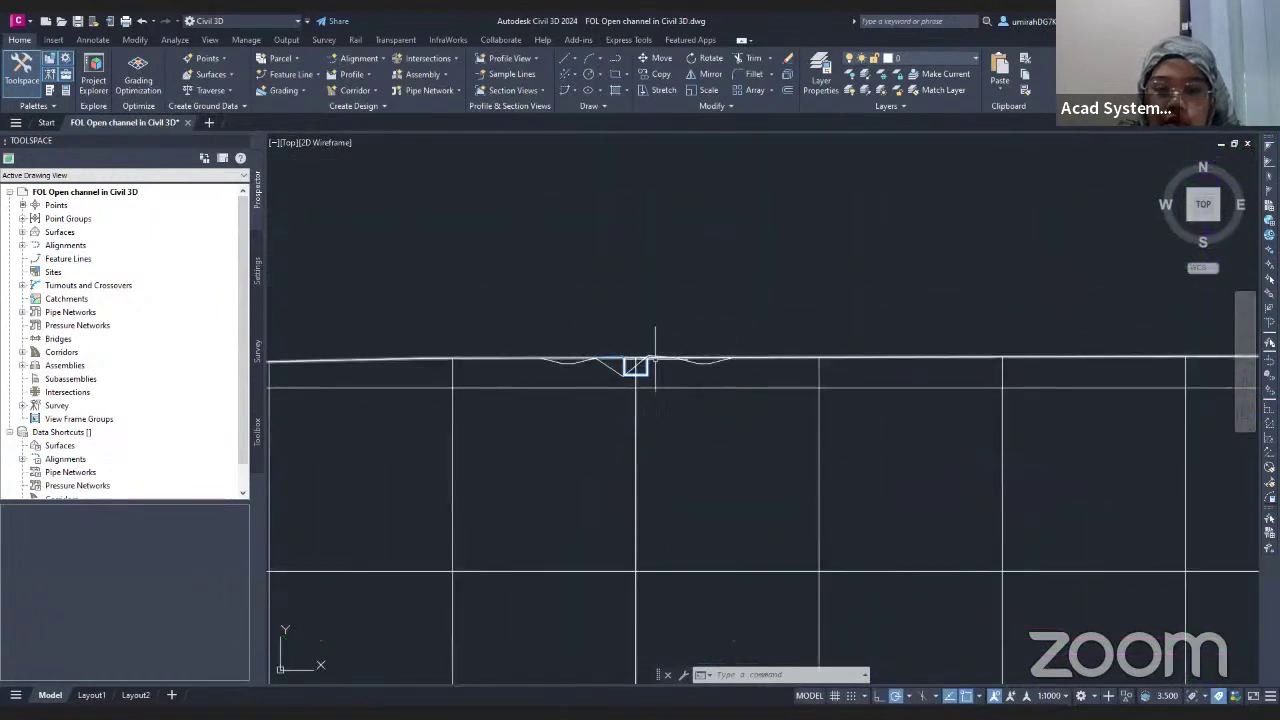
scroll(640, 370, "down", 6)
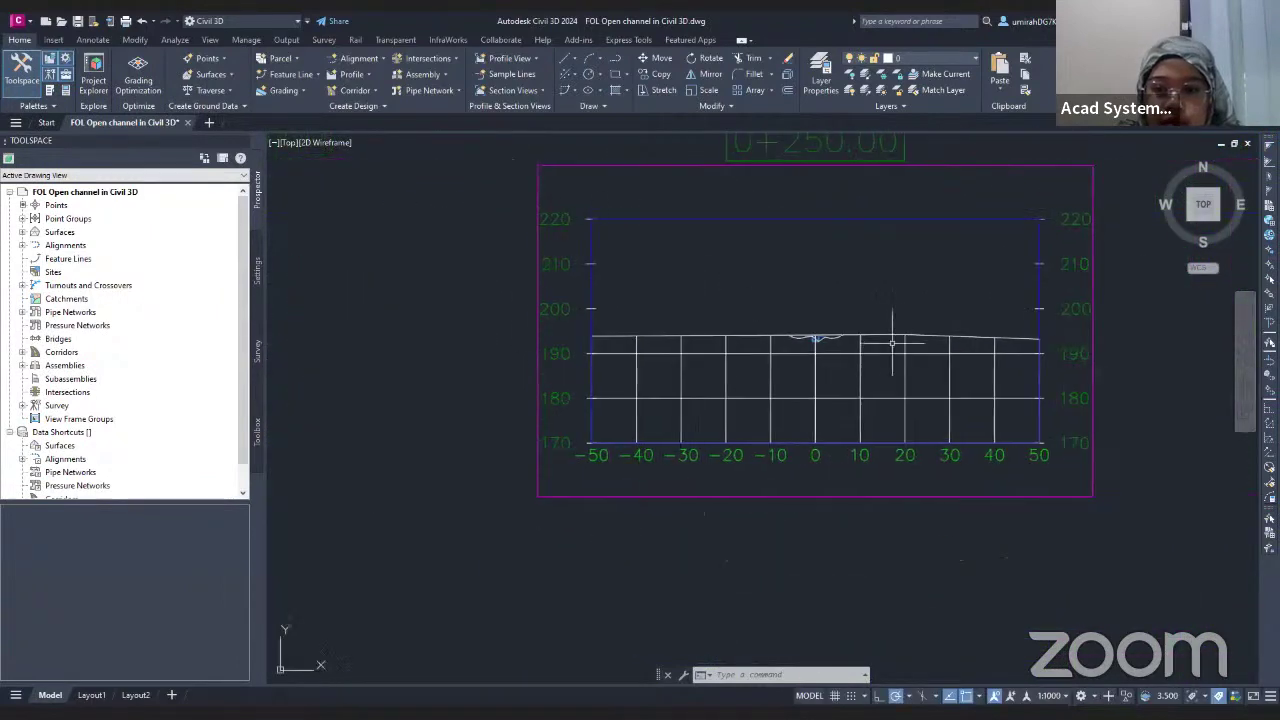
scroll(894, 337, "up", 5)
scroll(709, 343, "down", 6)
scroll(709, 343, "down", 3)
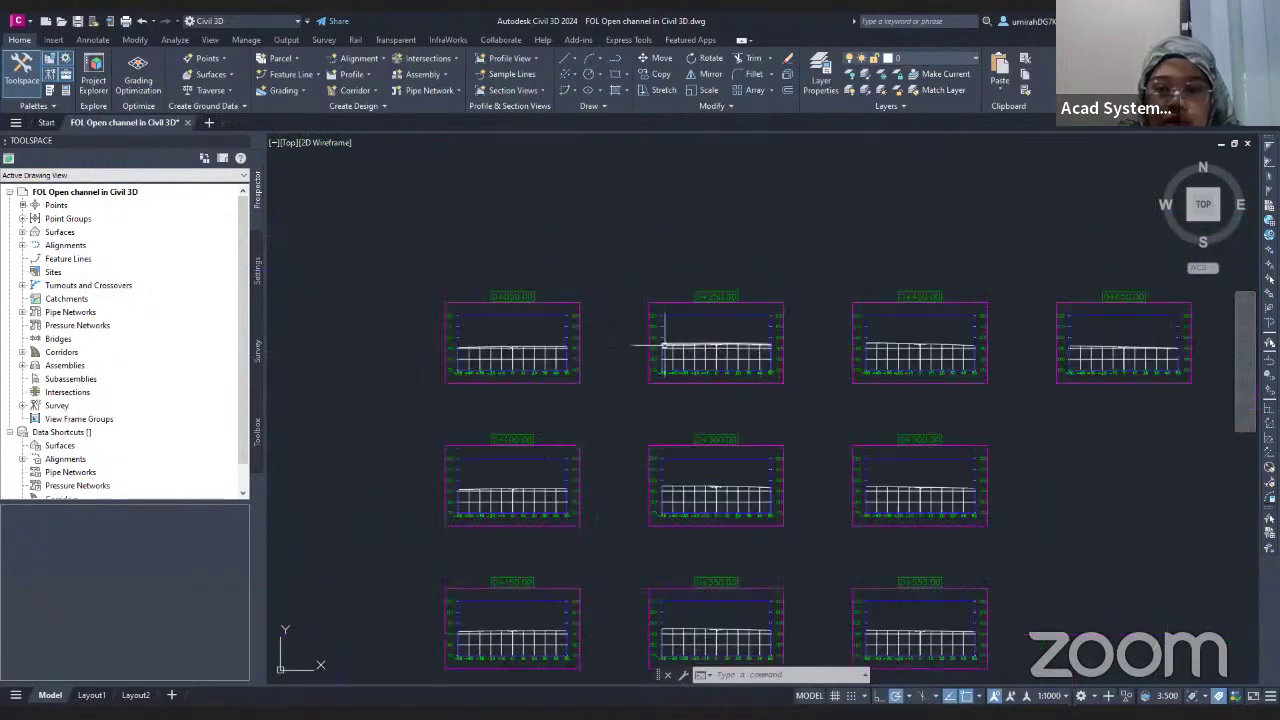
mouse_move(709, 343)
middle_mouse_down()
mouse_move(626, 354)
mouse_move(571, 283)
mouse_move(730, 285)
middle_mouse_up()
- Show the model in SW Isometric view with the Conceptual visual style and inspect the channel corridor in 3D
left_click(571, 283)
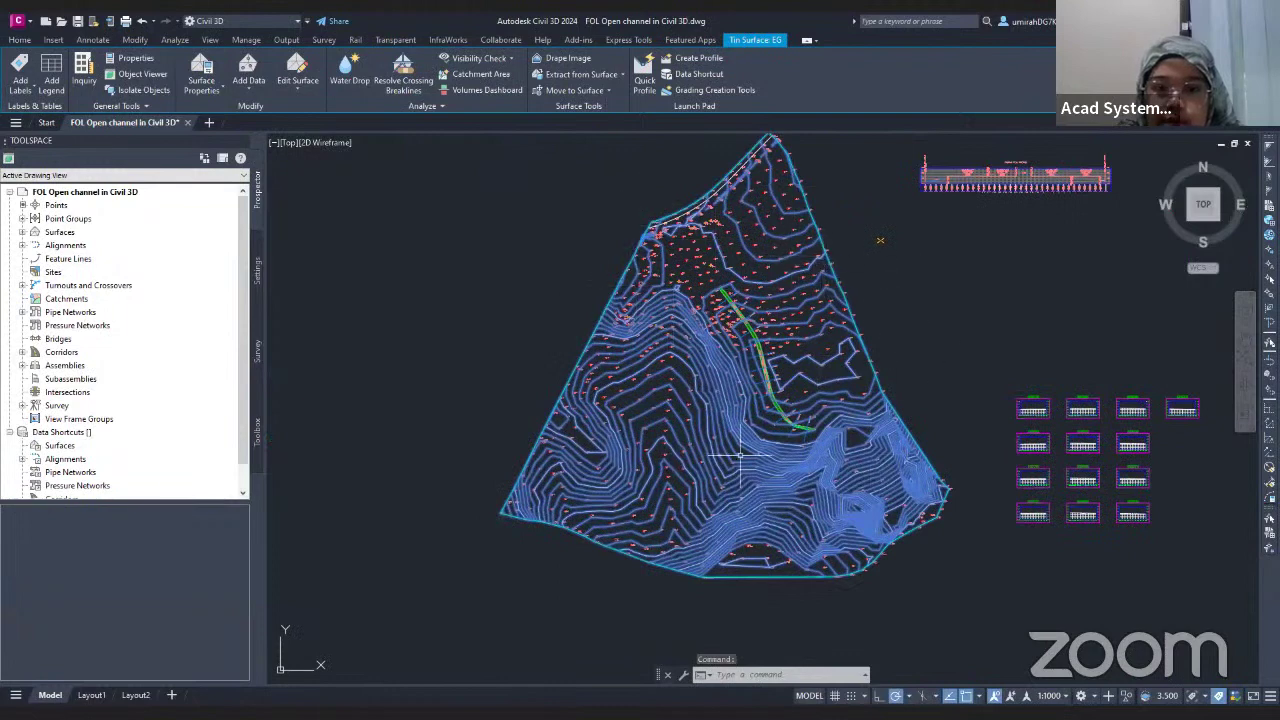
middle_click_drag(812, 299, 702, 311)
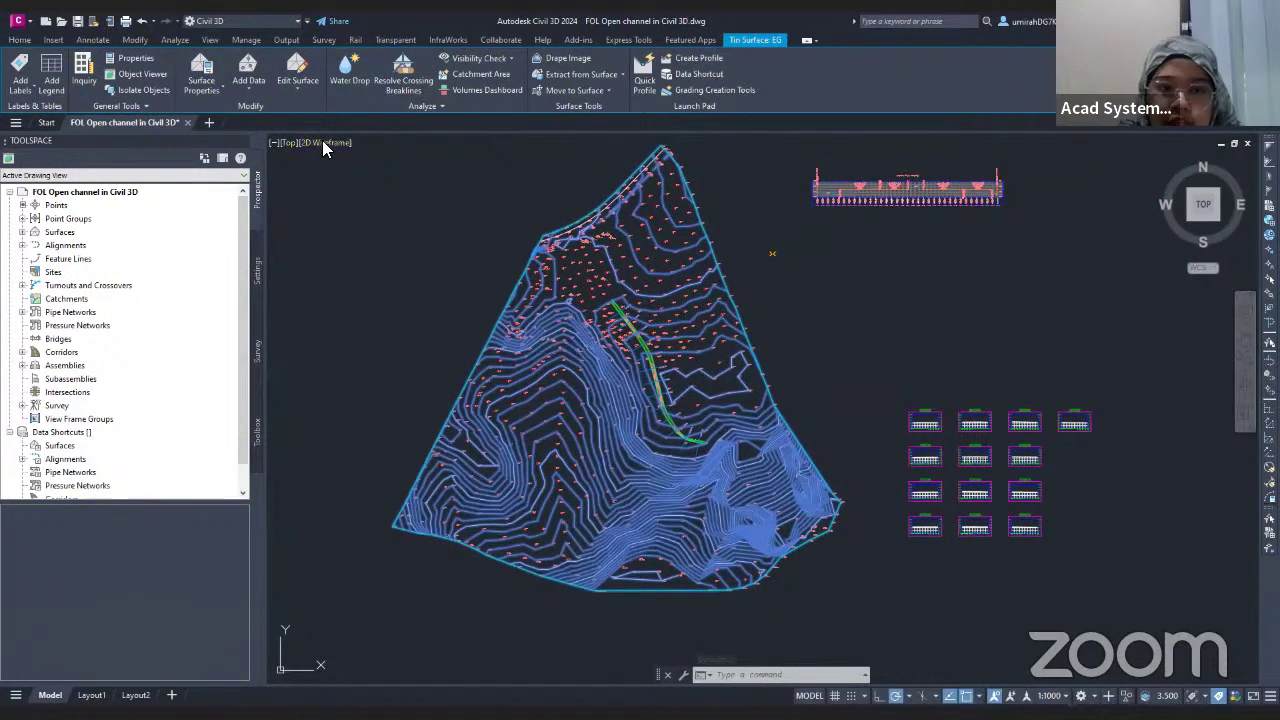
left_click(290, 143)
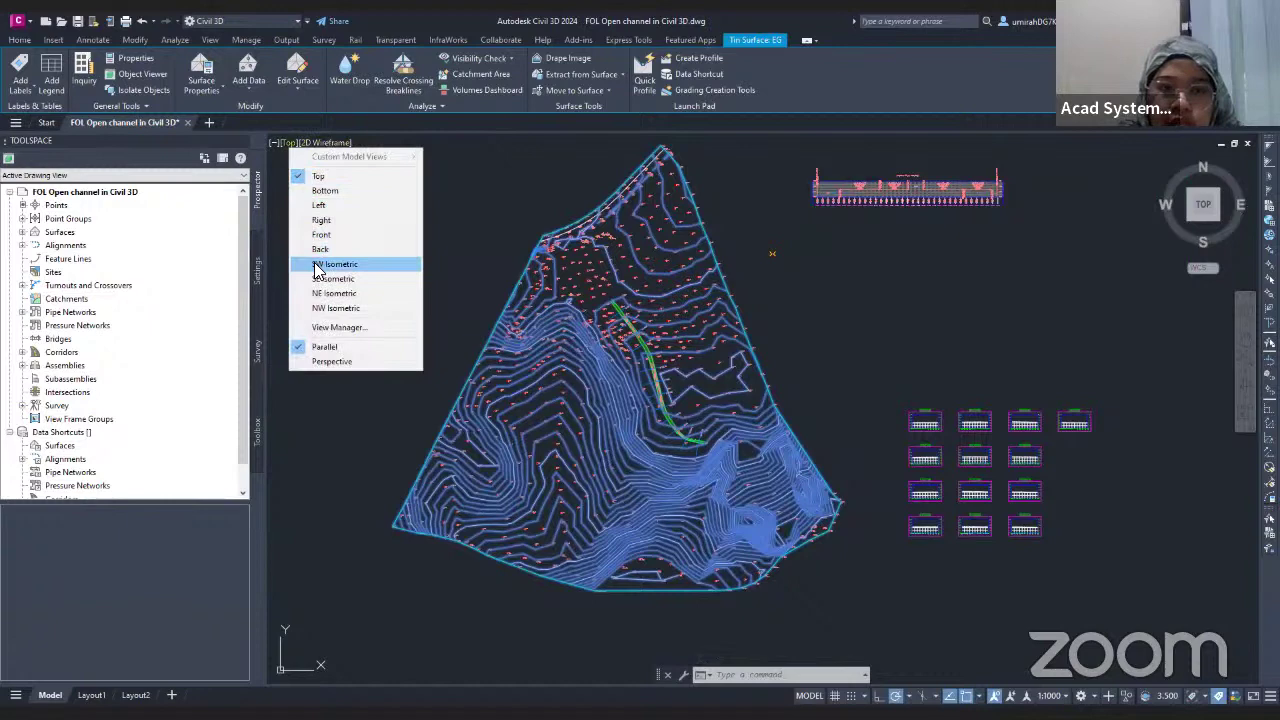
left_click(316, 265)
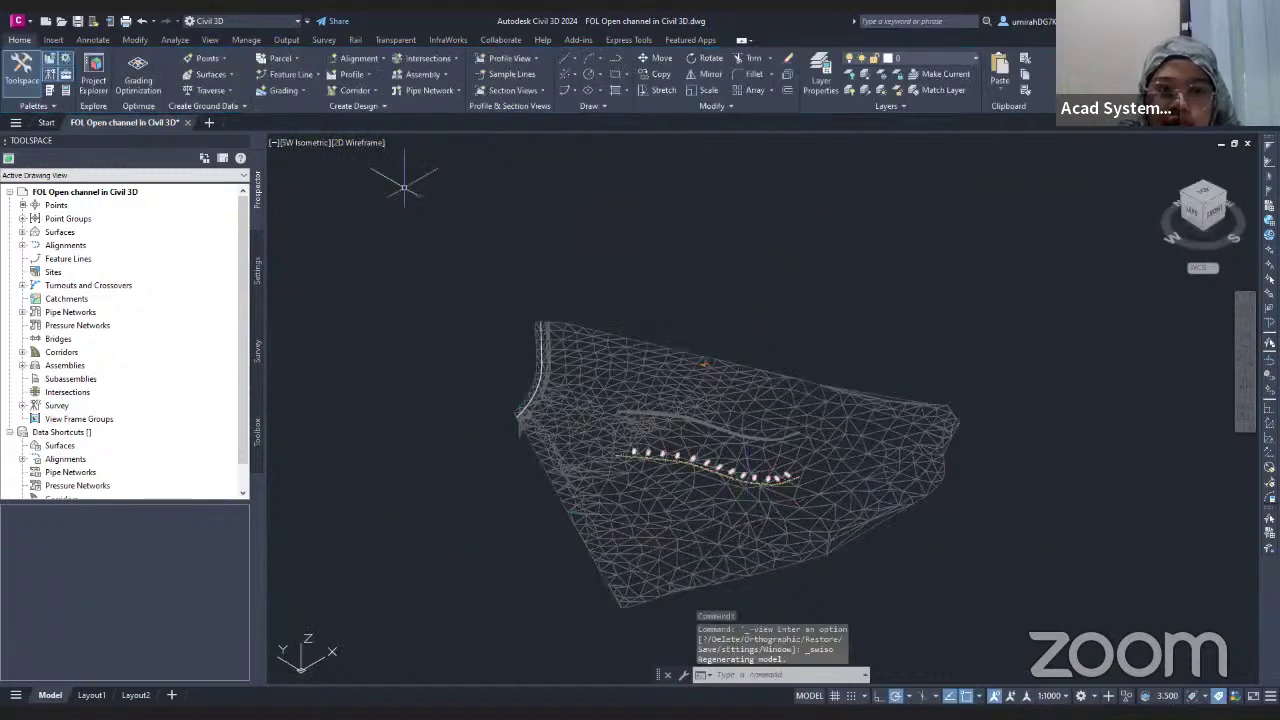
left_click(368, 143)
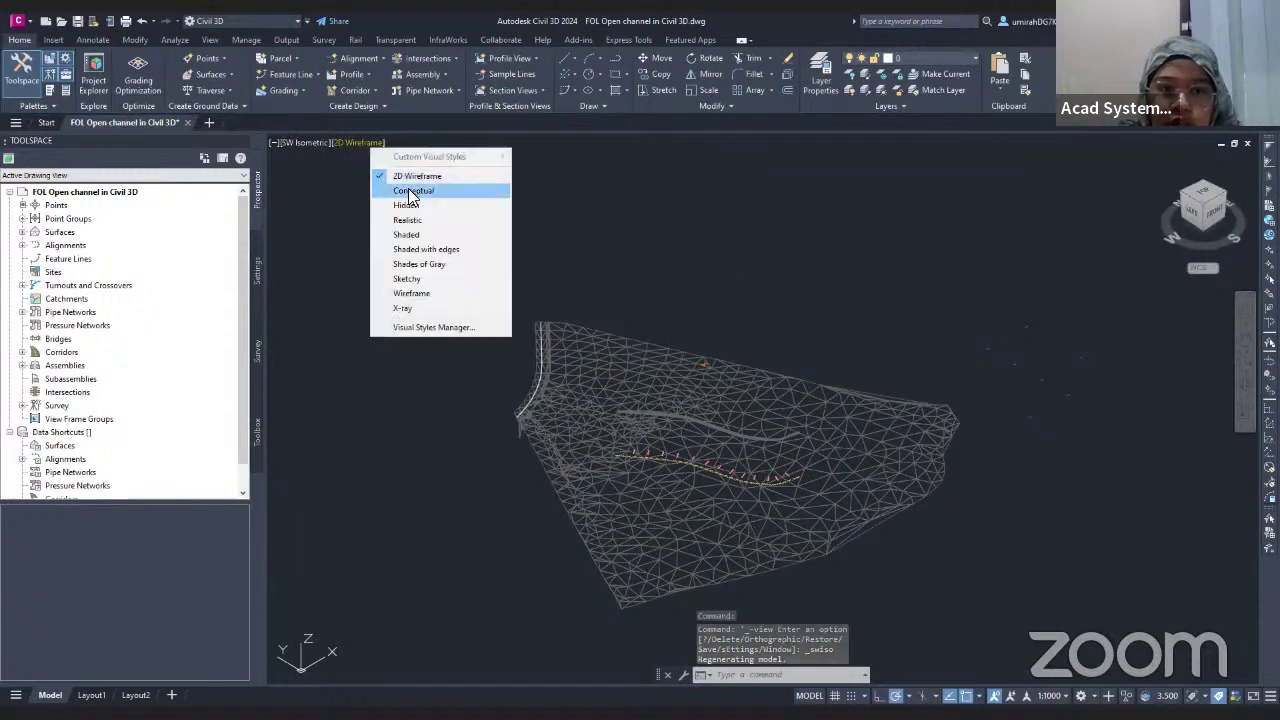
left_click(413, 190)
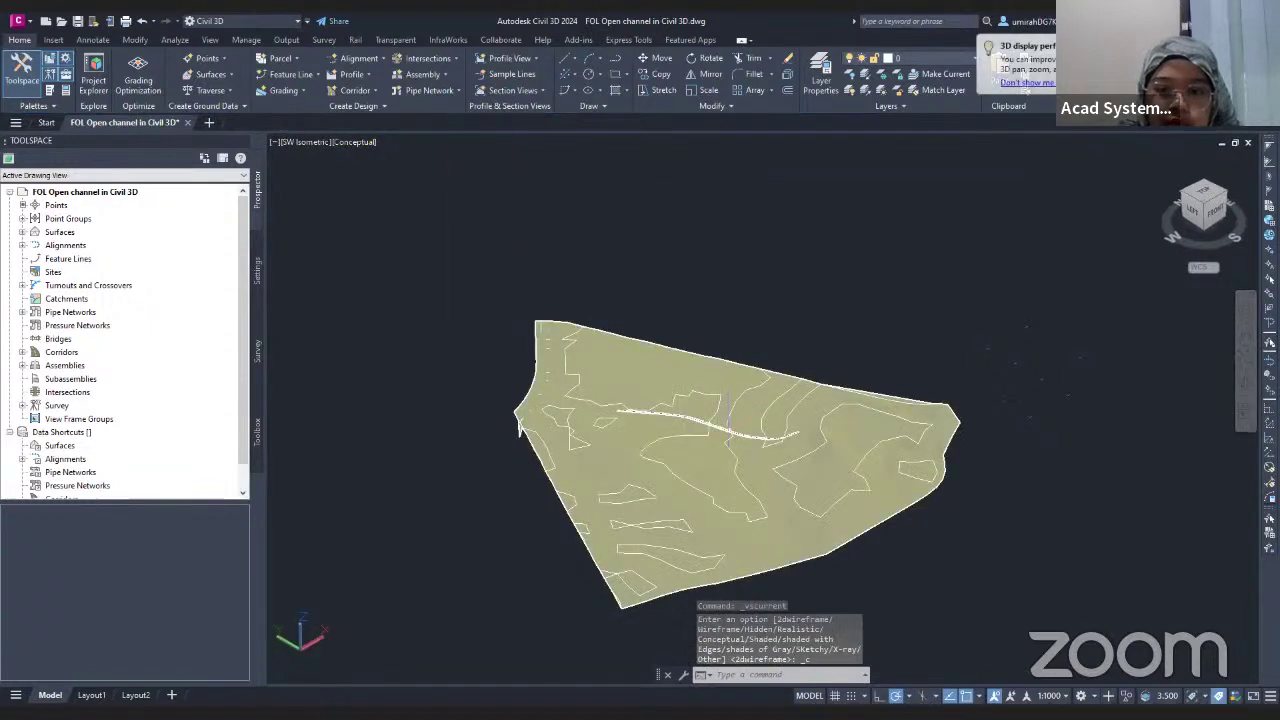
scroll(700, 400, "up", 5)
scroll(840, 443, "up", 8)
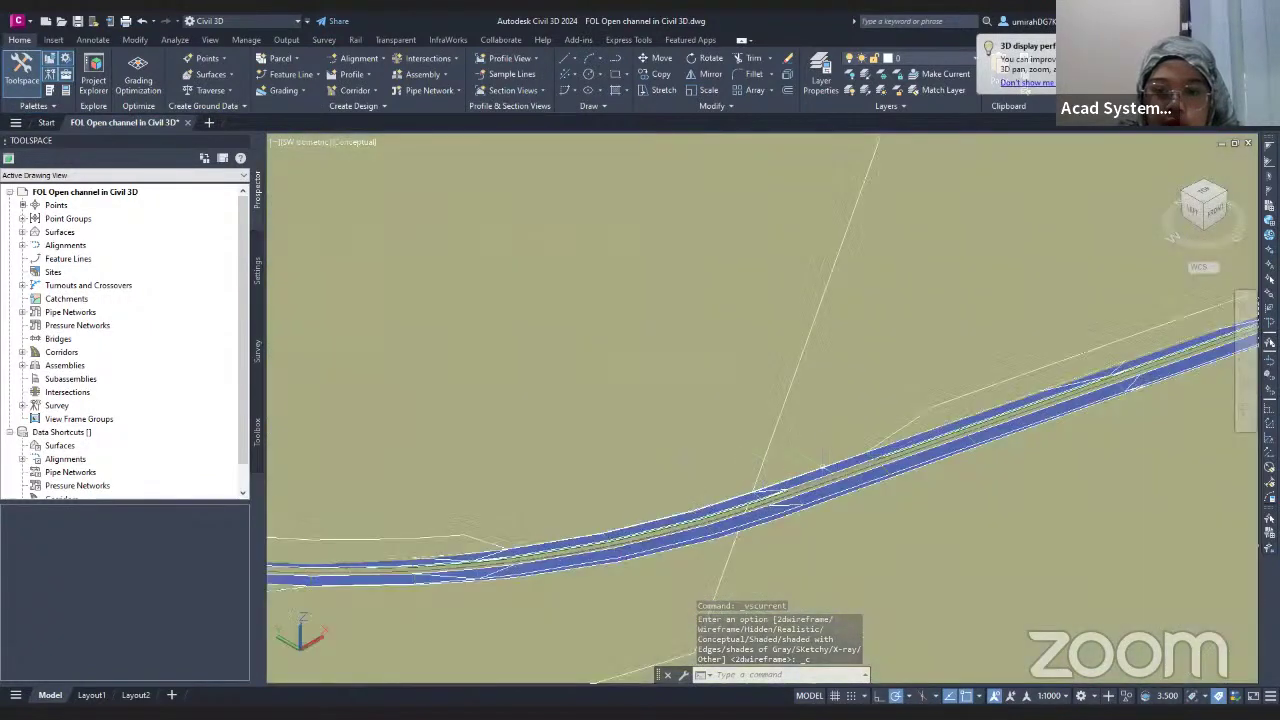
middle_click_drag(823, 455, 652, 435)
key("Escape")
scroll(652, 435, "down", 2)
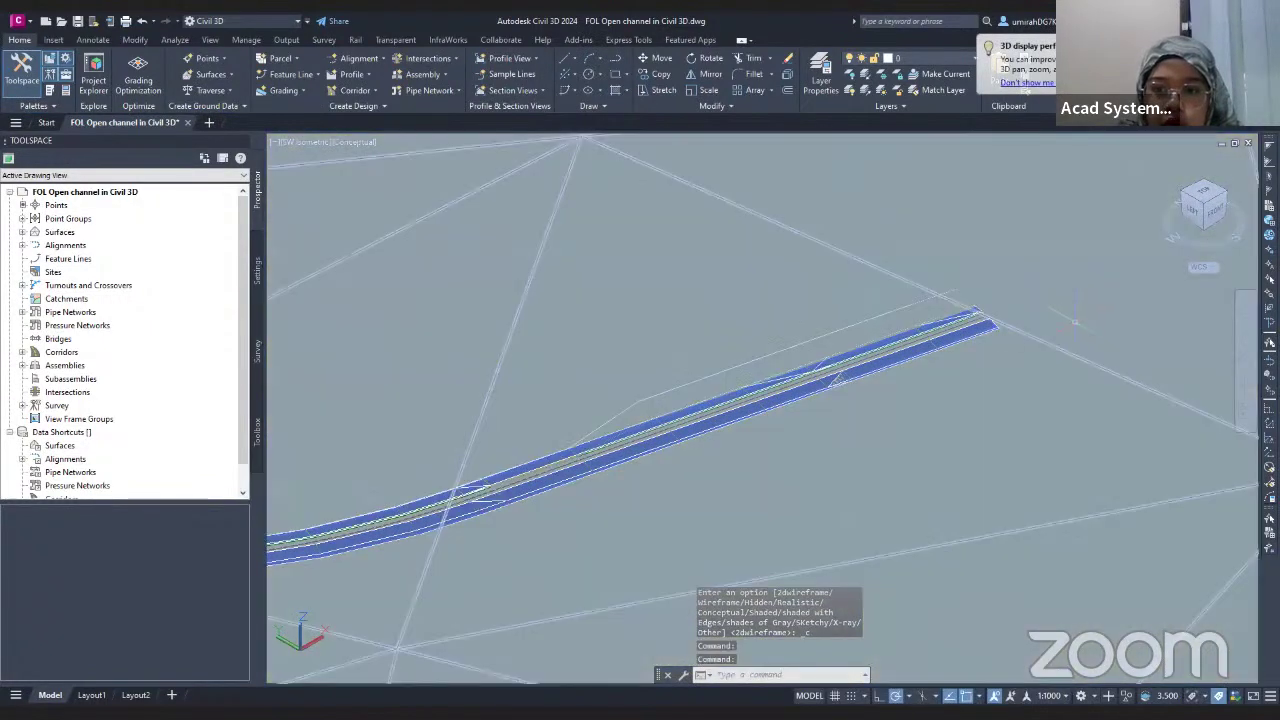
scroll(937, 357, "up", 4)
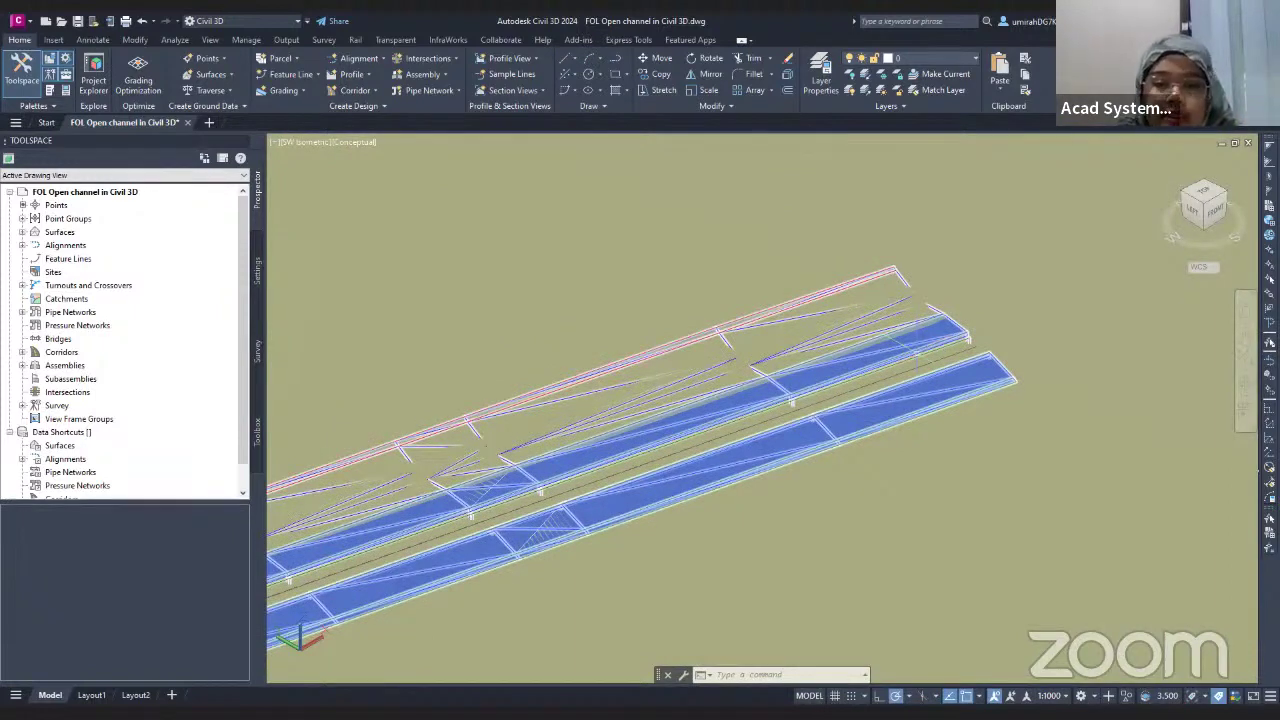
- Return the drawing to the Top view with the 2D Wireframe visual style, framed on the channel corridor
left_click(300, 146)
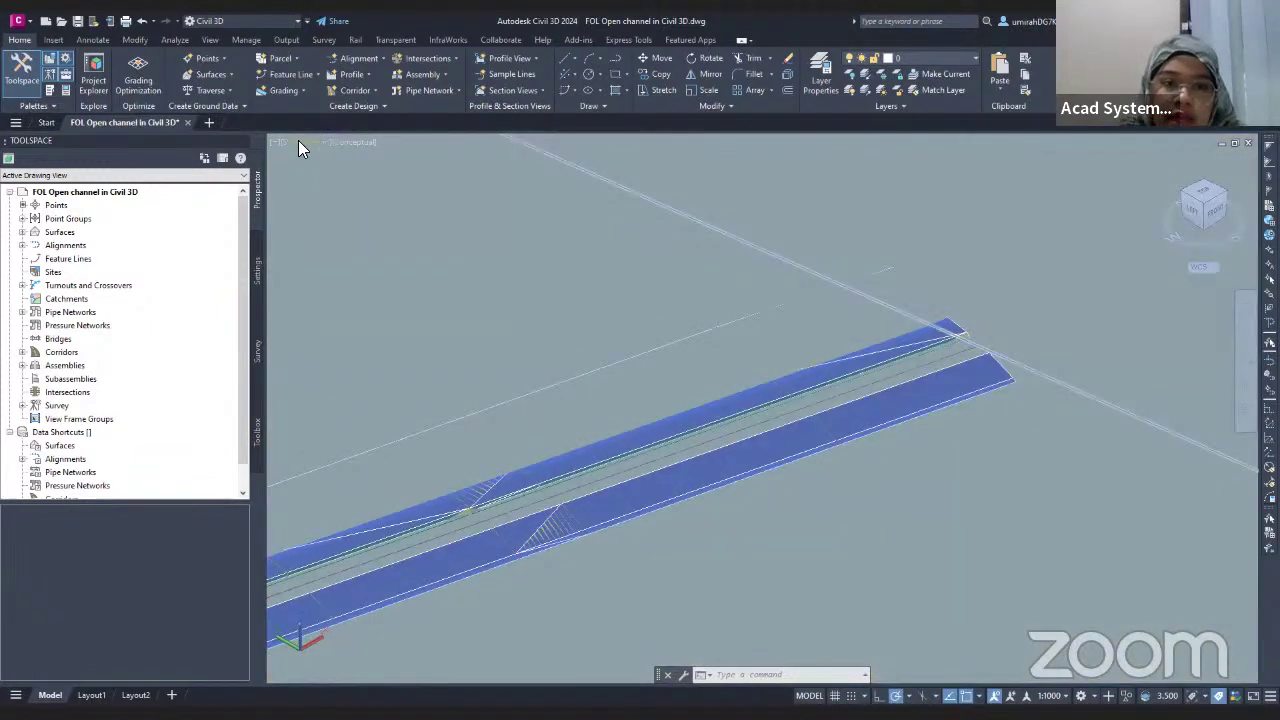
left_click(312, 142)
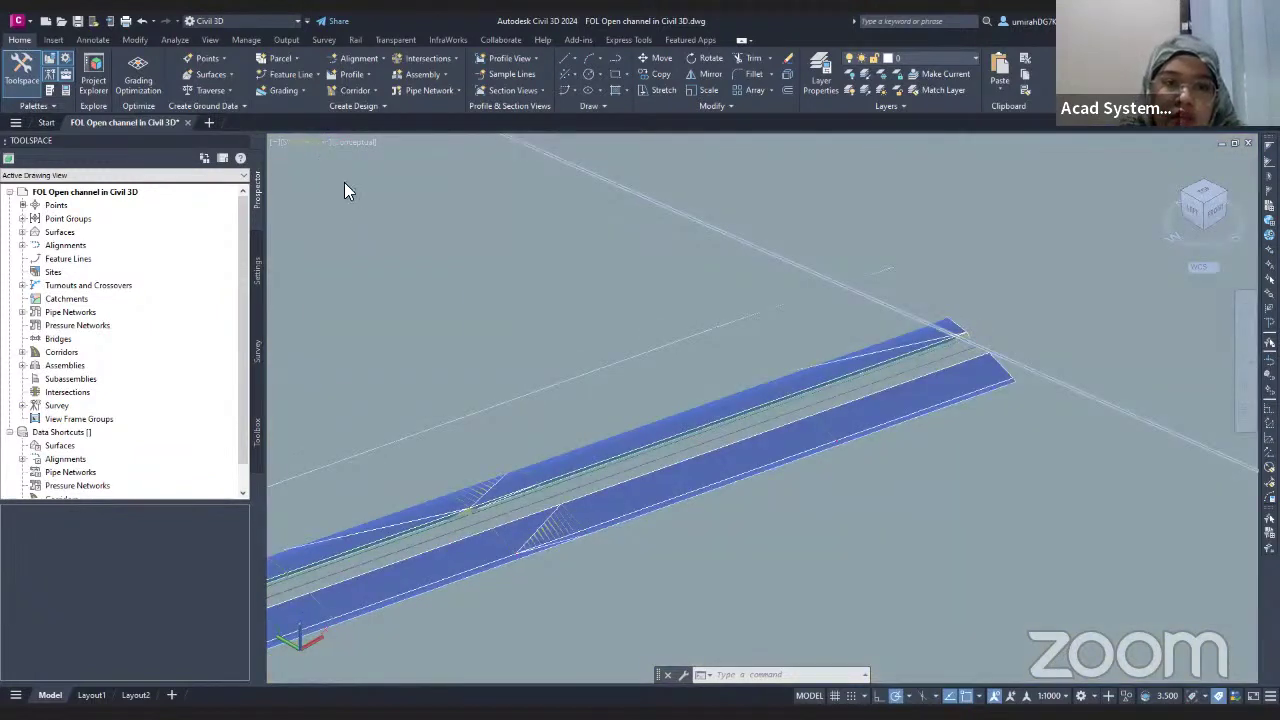
left_click(344, 180)
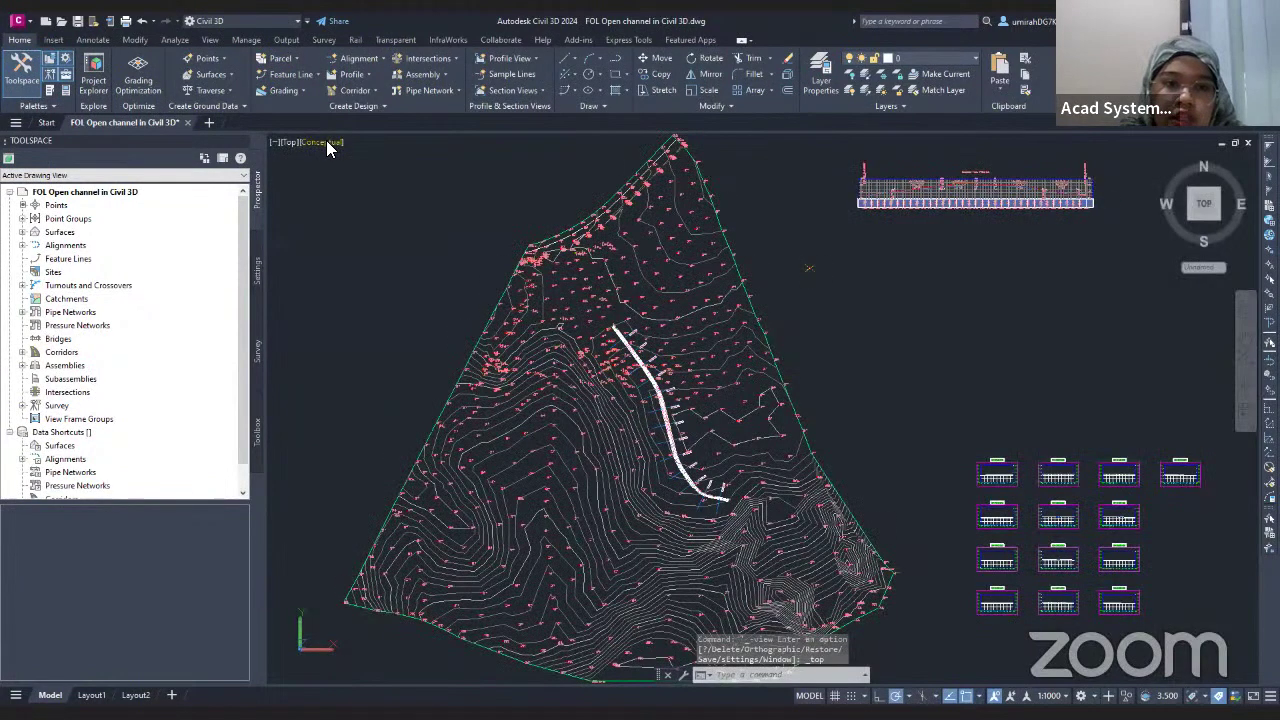
left_click(330, 143)
left_click(365, 177)
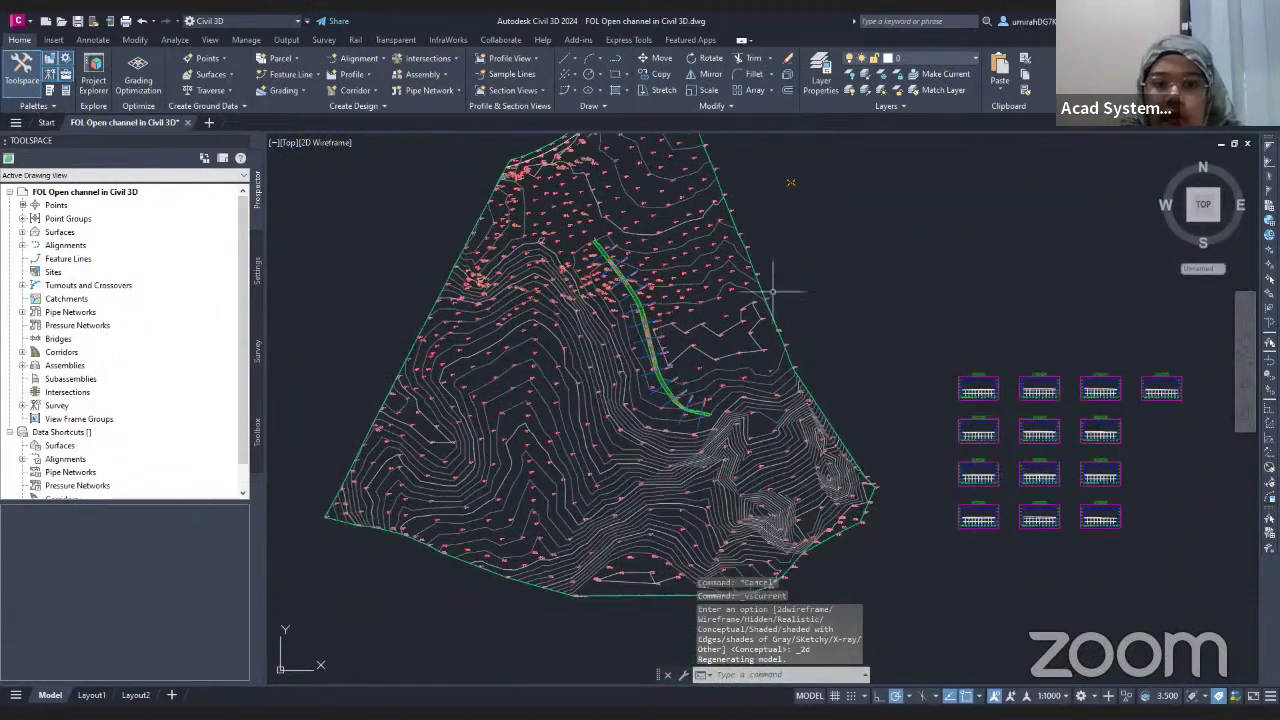
scroll(667, 295, "up", 3)
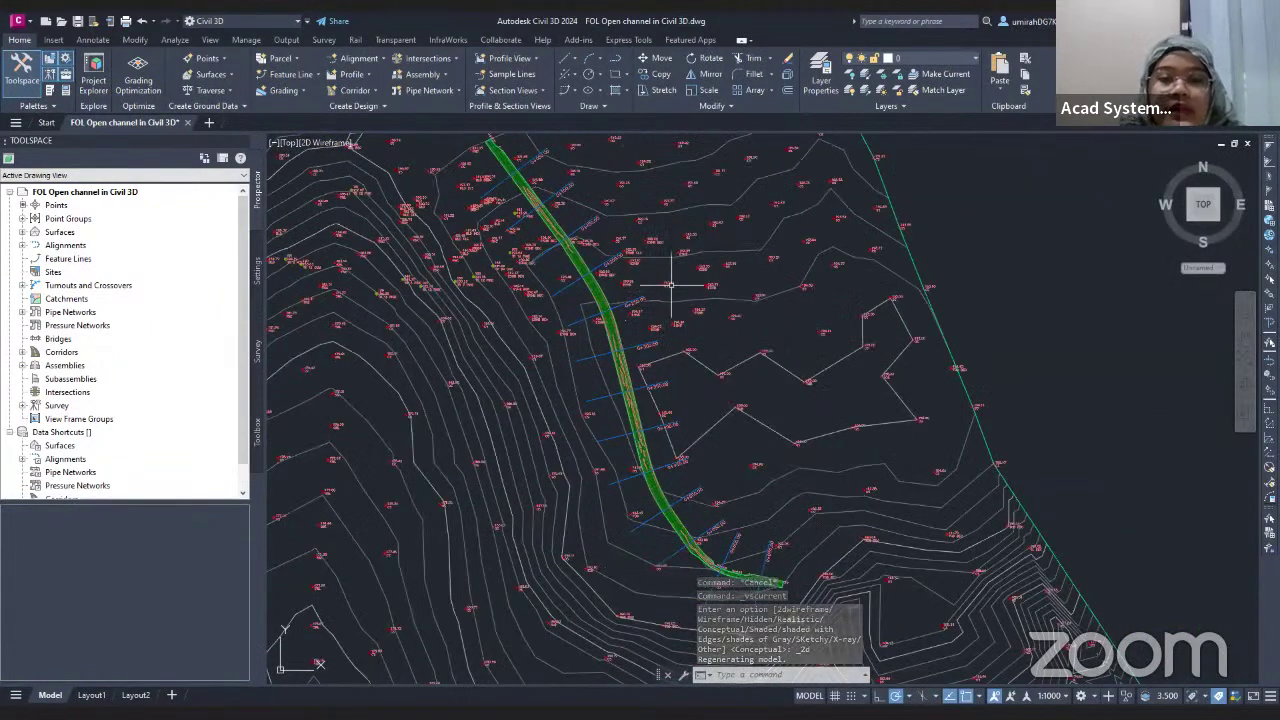
mouse_move(671, 285)
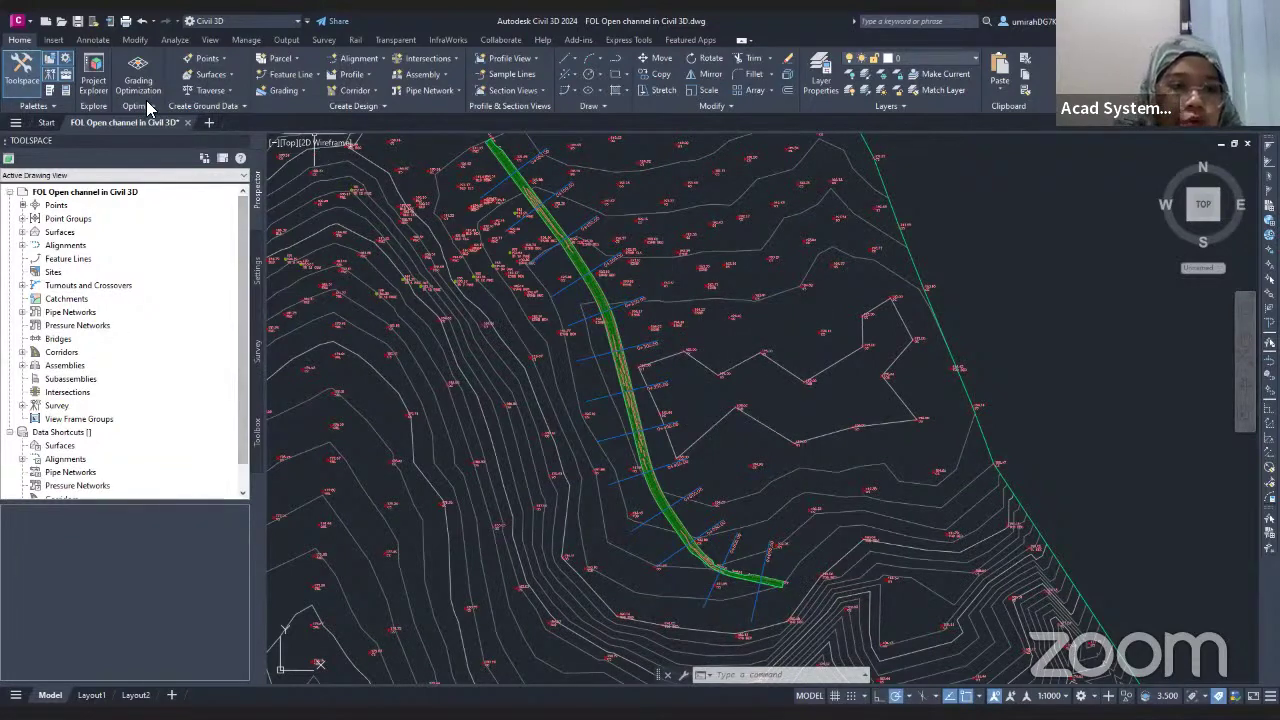
- Create a TIN surface named Combine on layer C-TOPO, keeping the Contours 2m and 10m (Background) style
left_click(22, 233)
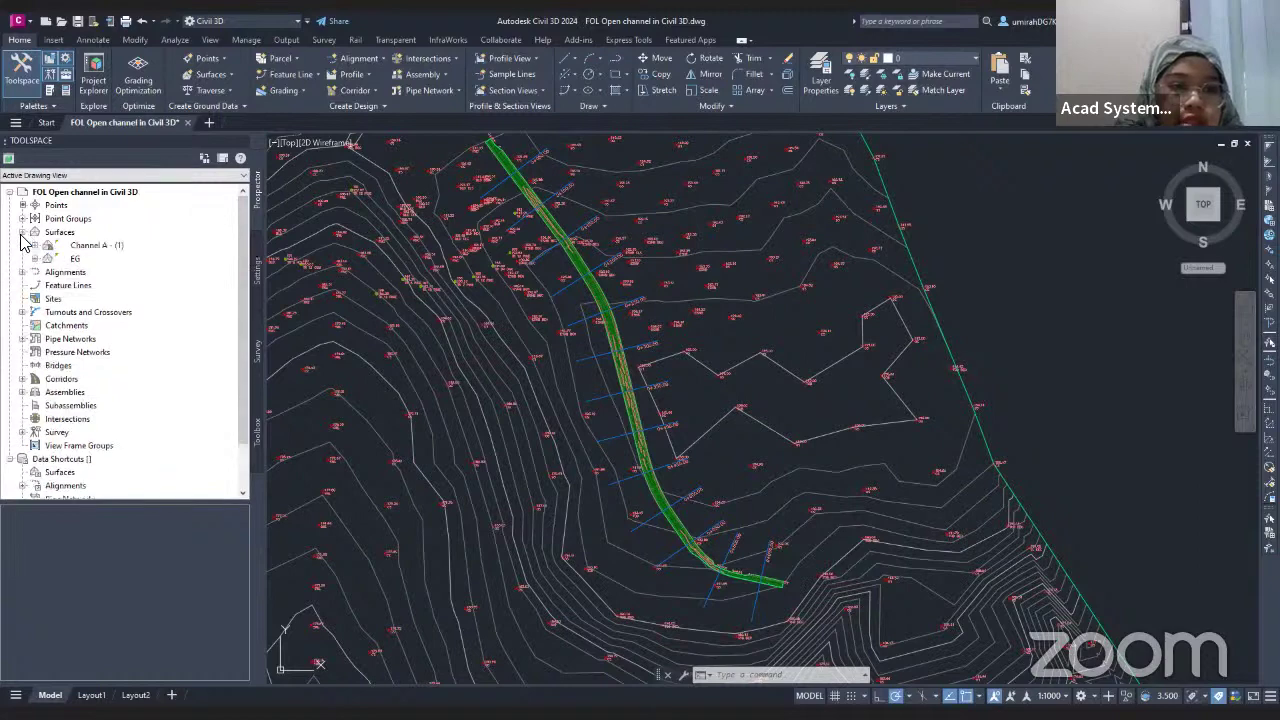
left_click(64, 234)
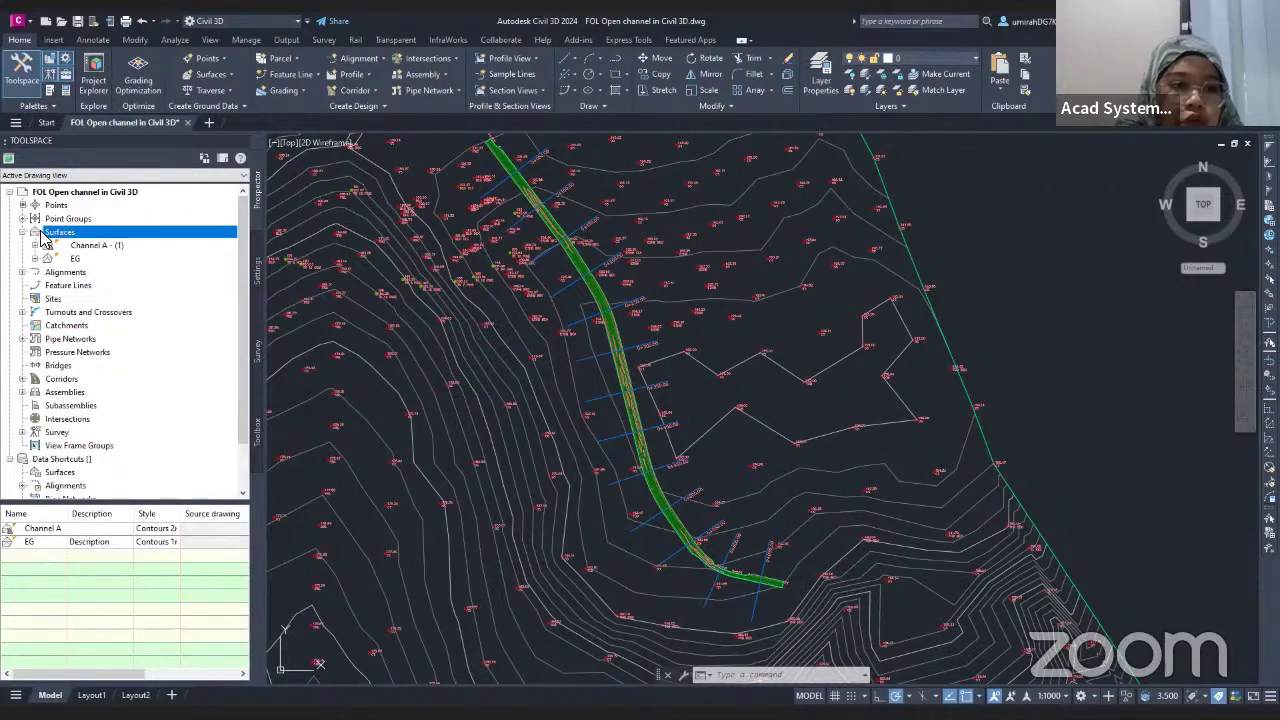
right_click(76, 234)
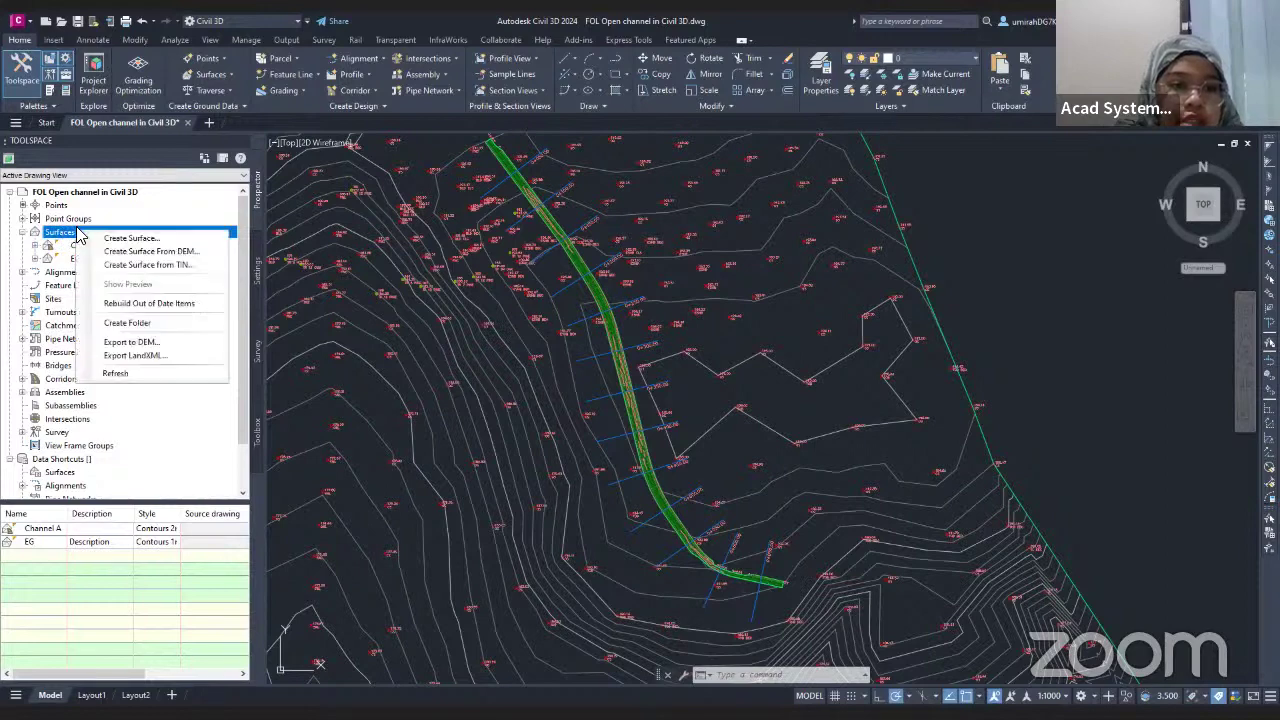
left_click(109, 241)
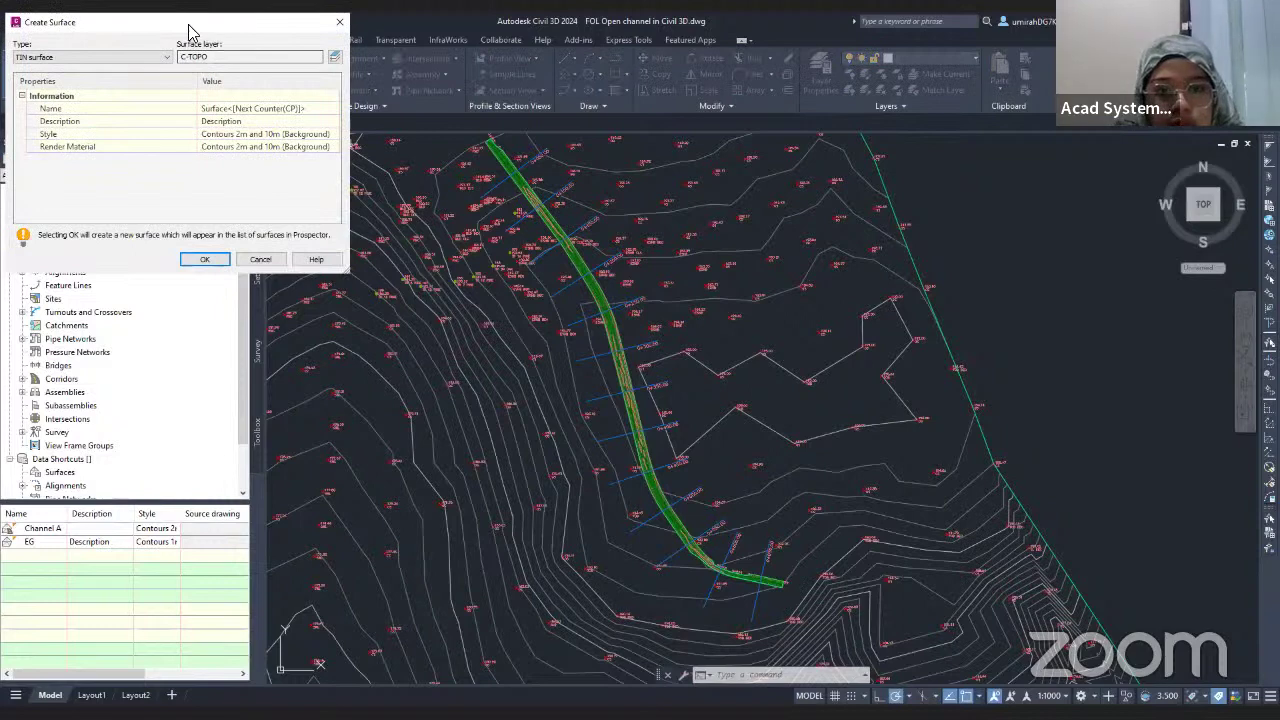
left_click_drag(188, 30, 555, 203)
left_click(672, 285)
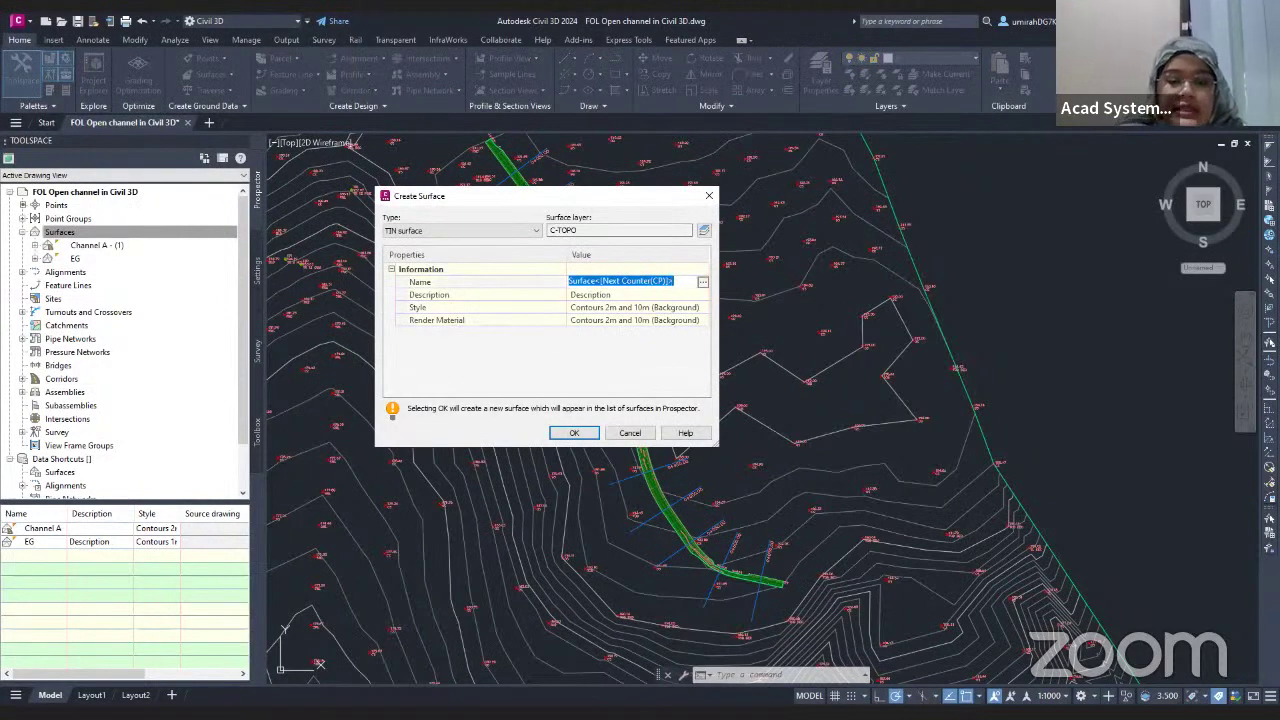
type("co")
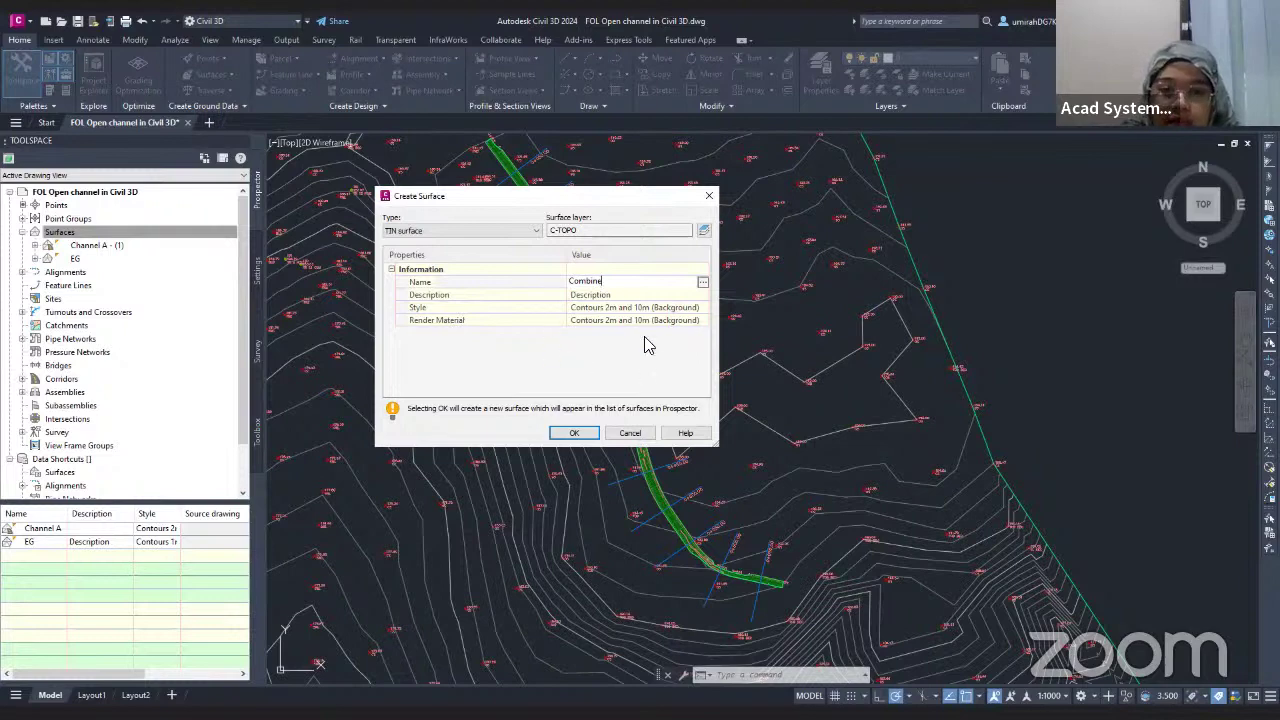
left_click(574, 433)
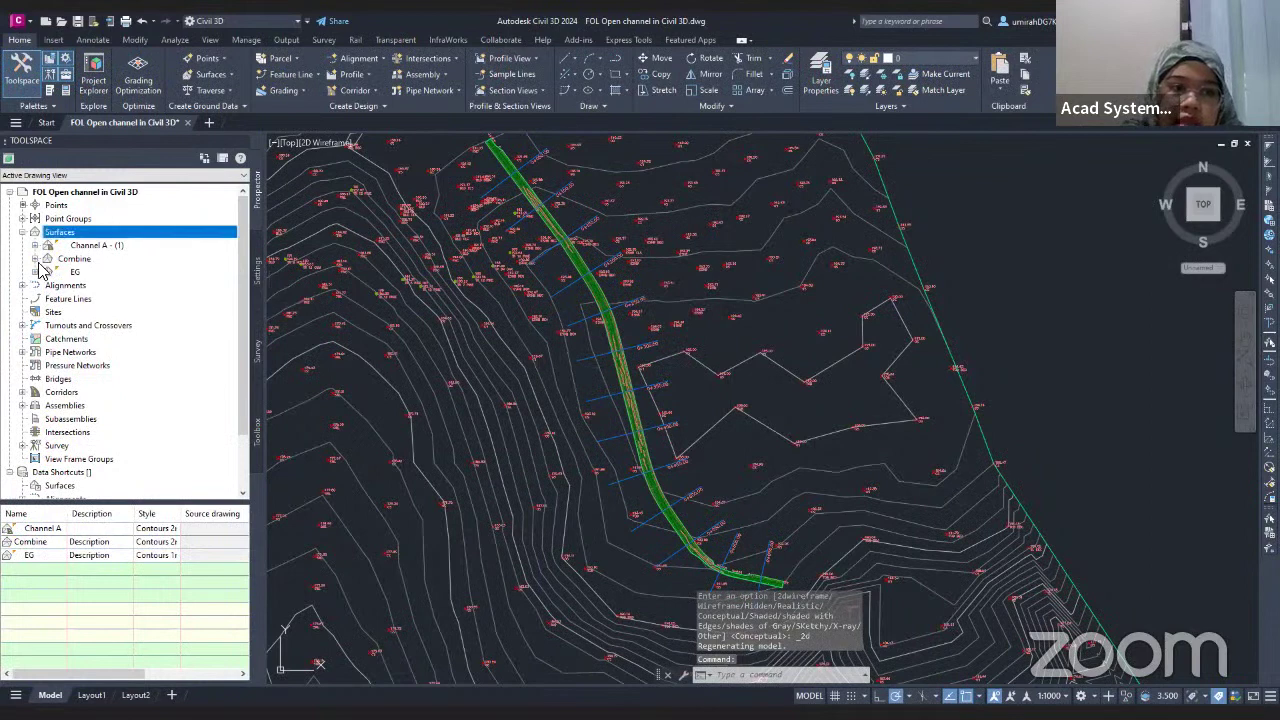
- Expand the Combine surface's definition and look through its data categories, from boundaries and breaklines to DEM files and drawing objects
left_click(35, 259)
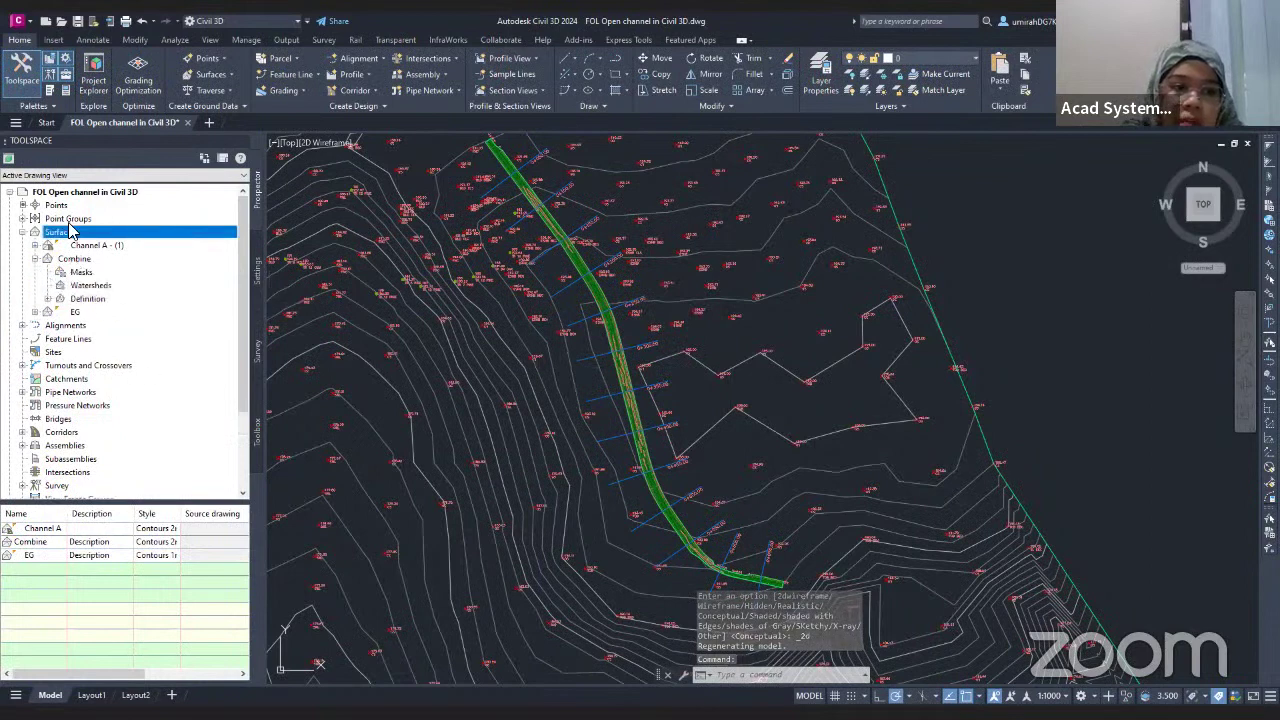
left_click(47, 298)
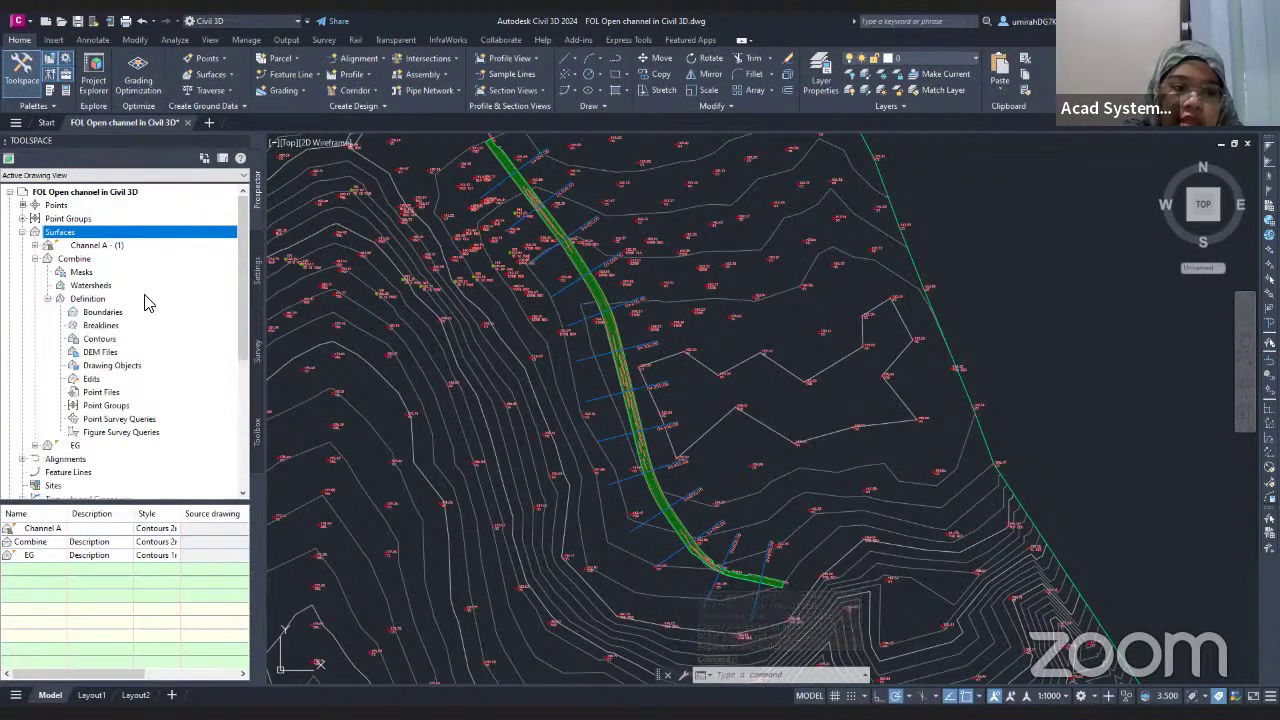
left_click(111, 368)
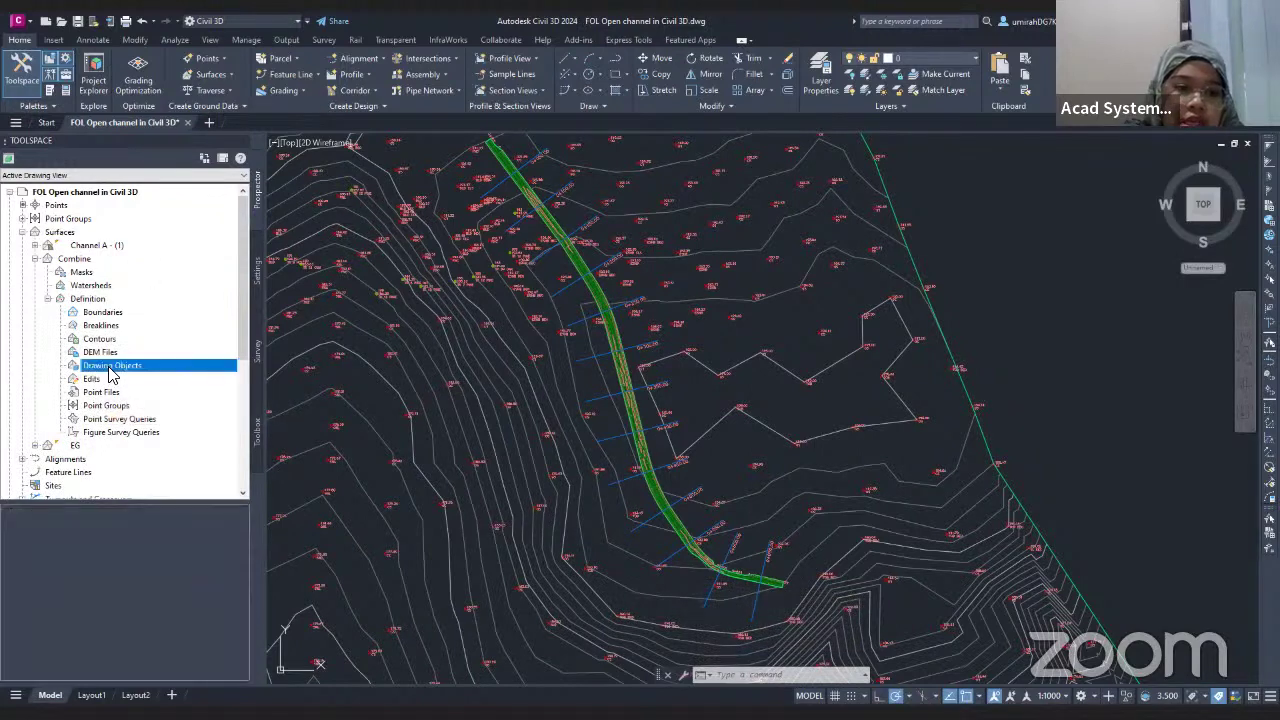
right_click(111, 372)
left_click(108, 352)
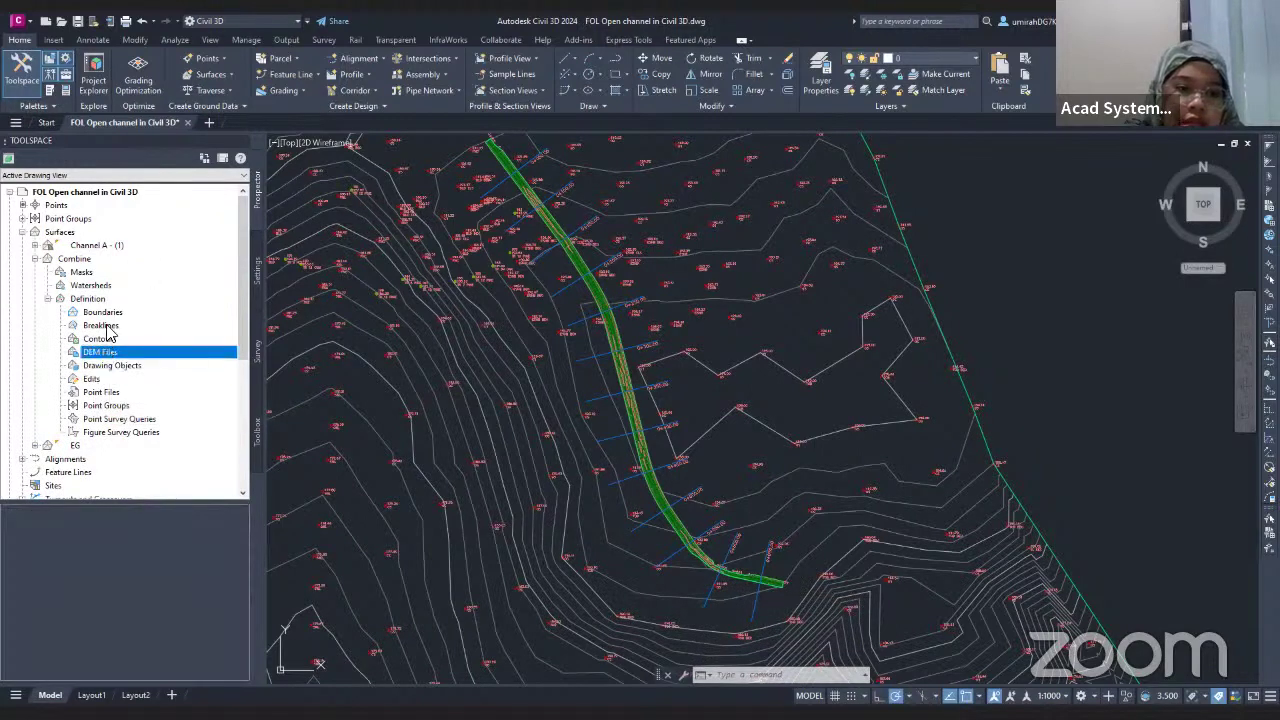
left_click(110, 326)
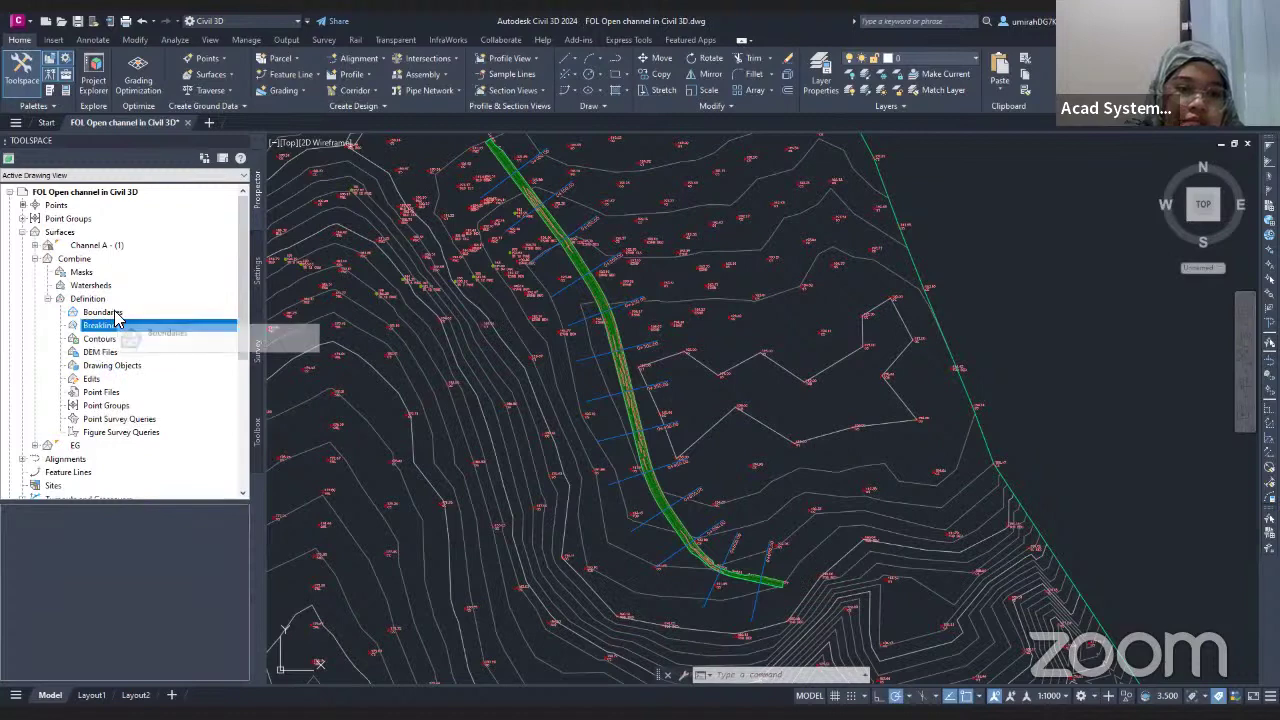
left_click(105, 312)
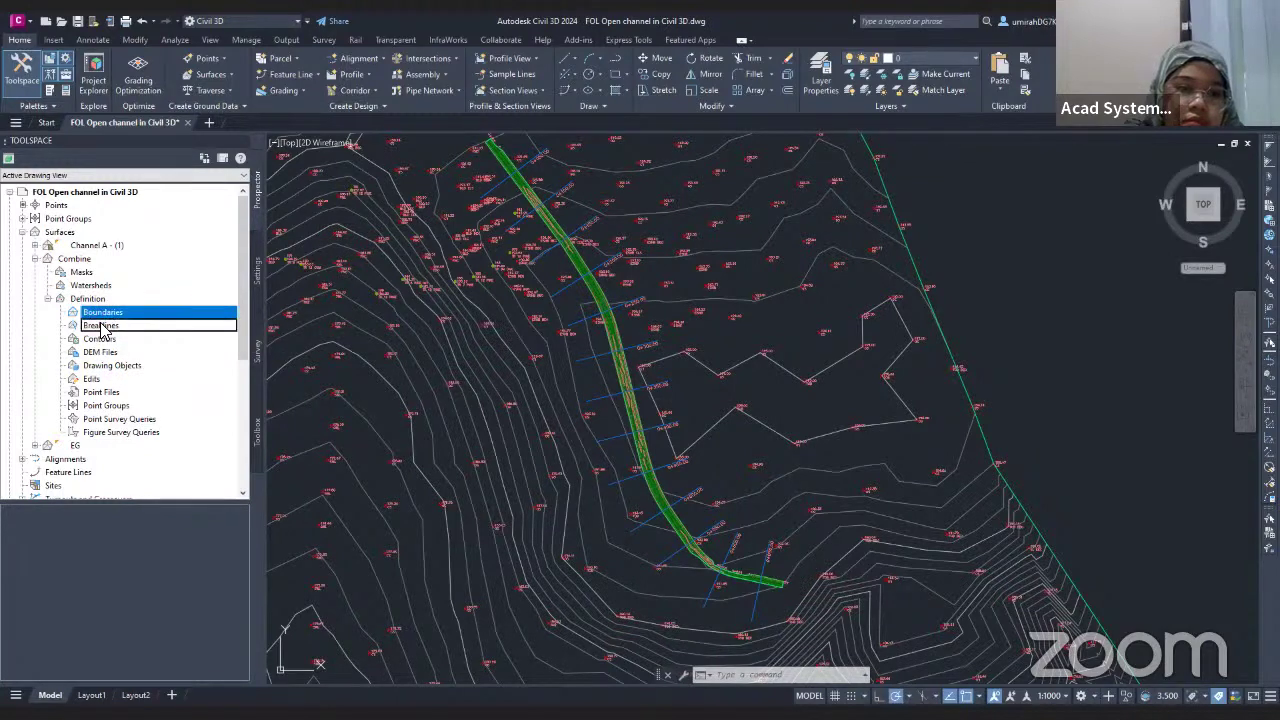
left_click(99, 340)
left_click(99, 352)
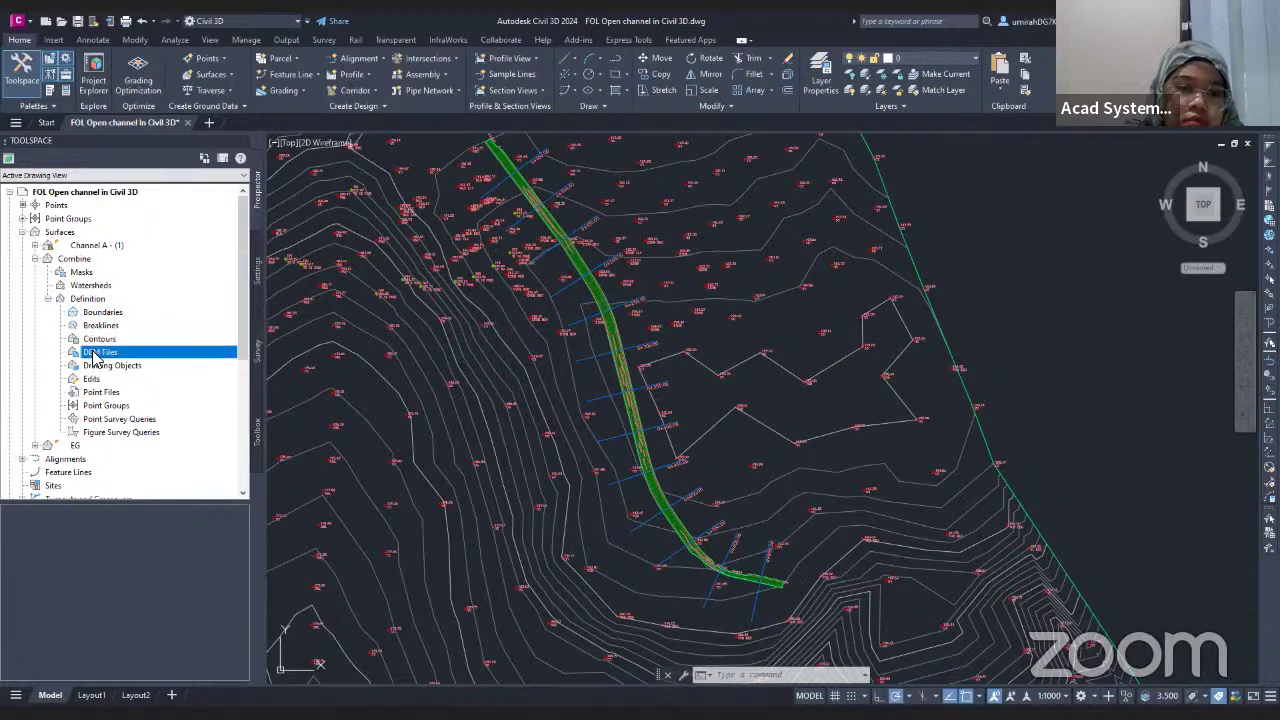
- Paste the Channel A - (1) surface into the Combine surface as a definition edit
left_click(97, 378)
right_click(99, 376)
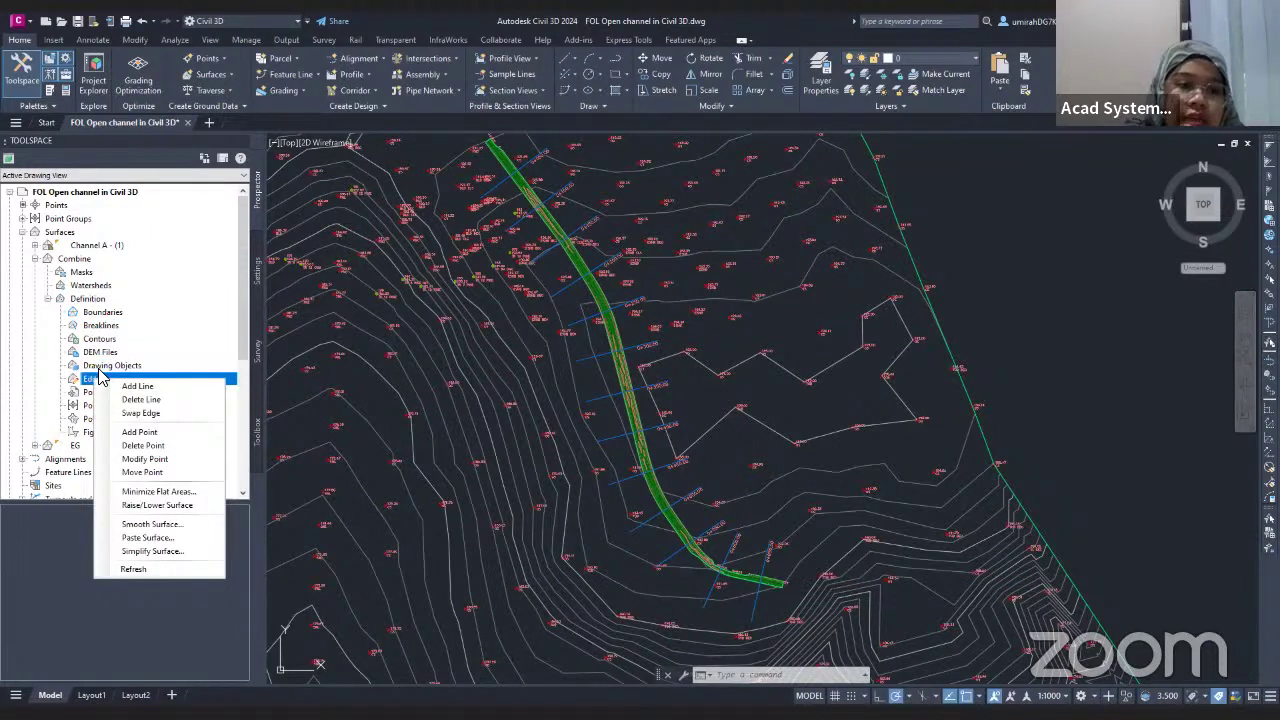
left_click(104, 380)
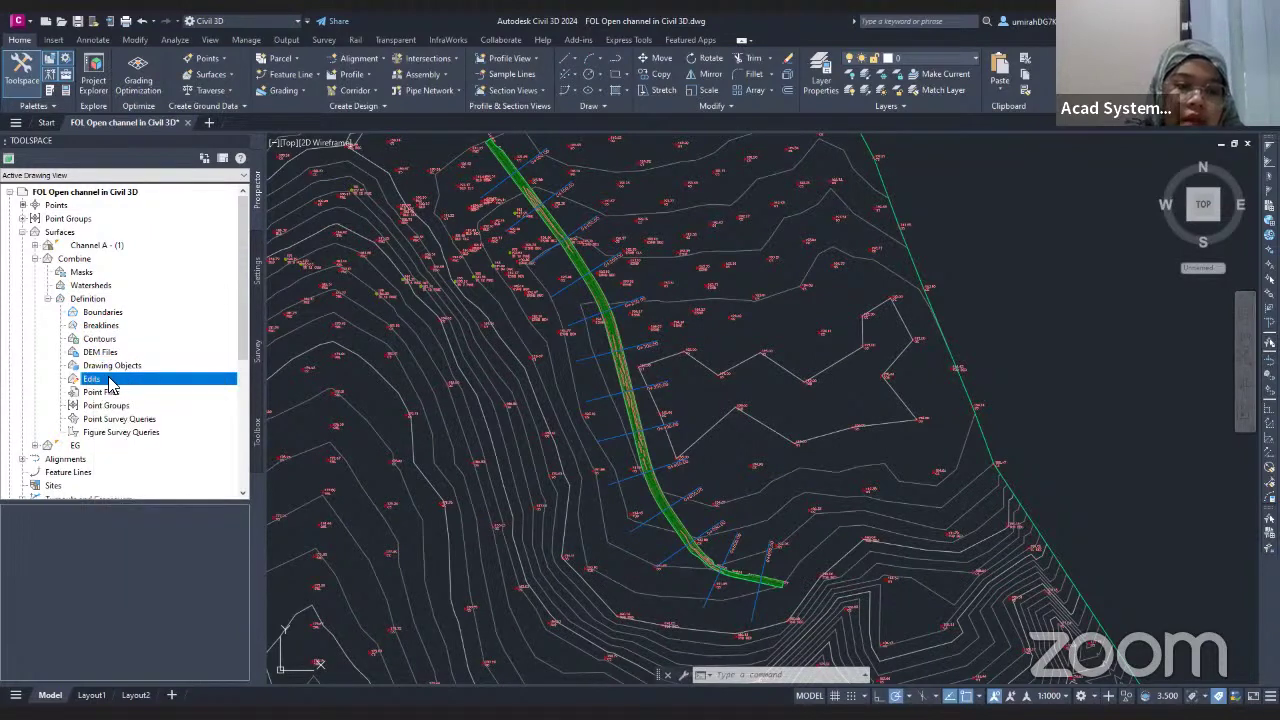
right_click(157, 377)
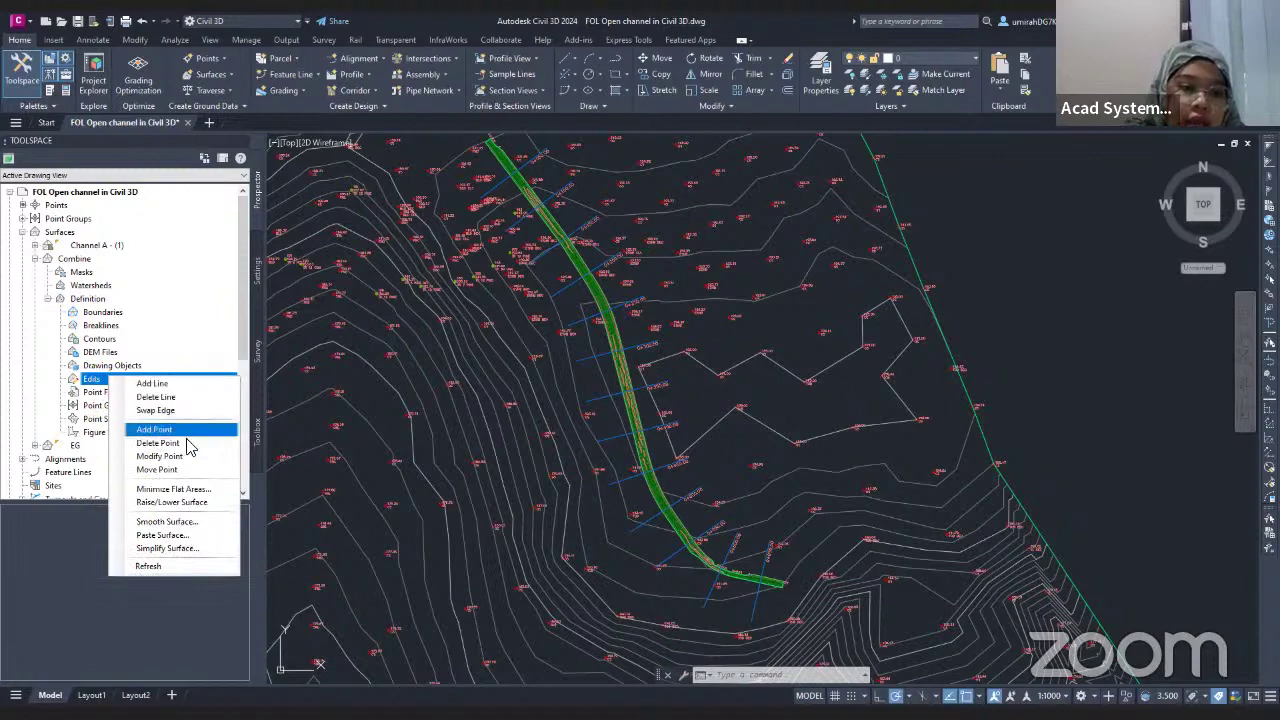
left_click(179, 537)
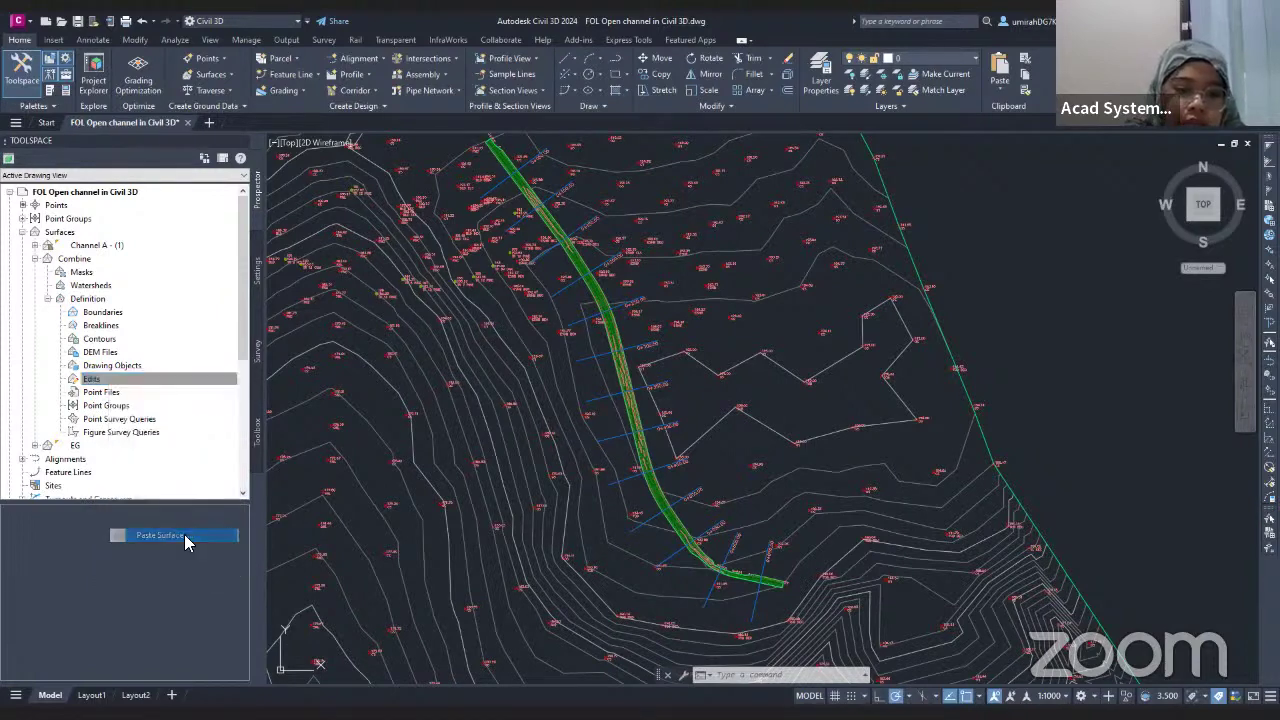
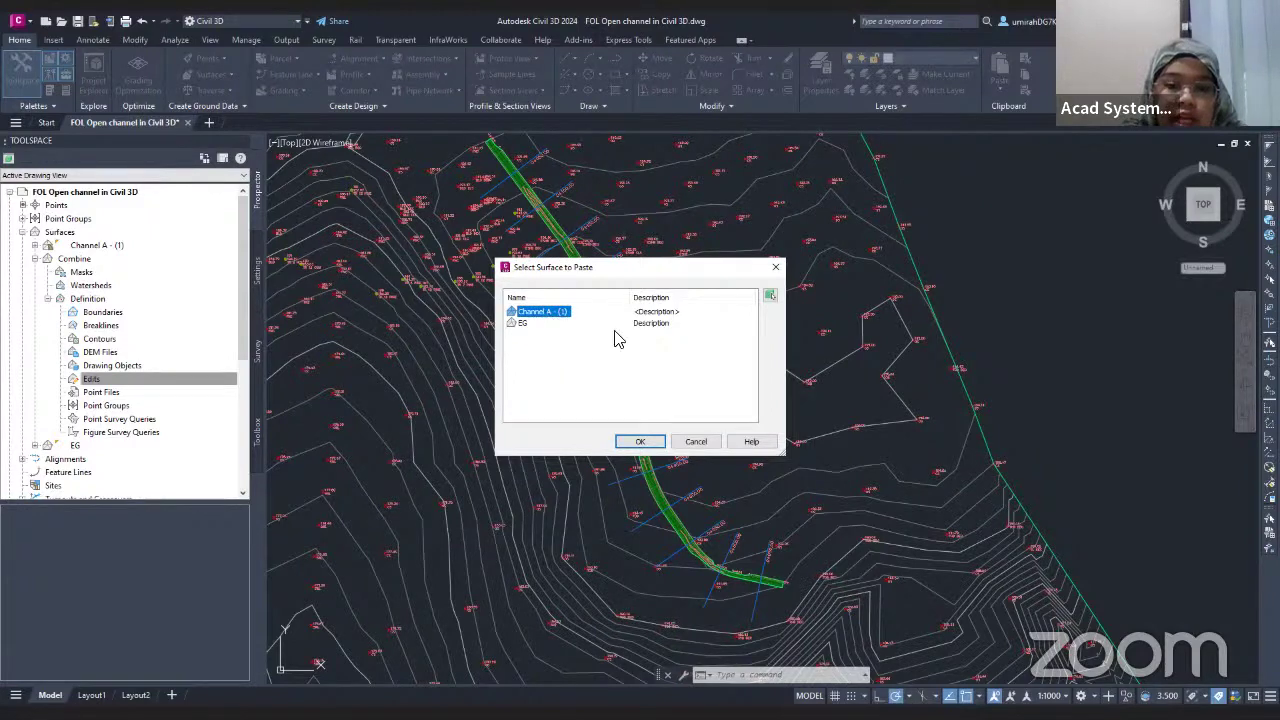
left_click(645, 441)
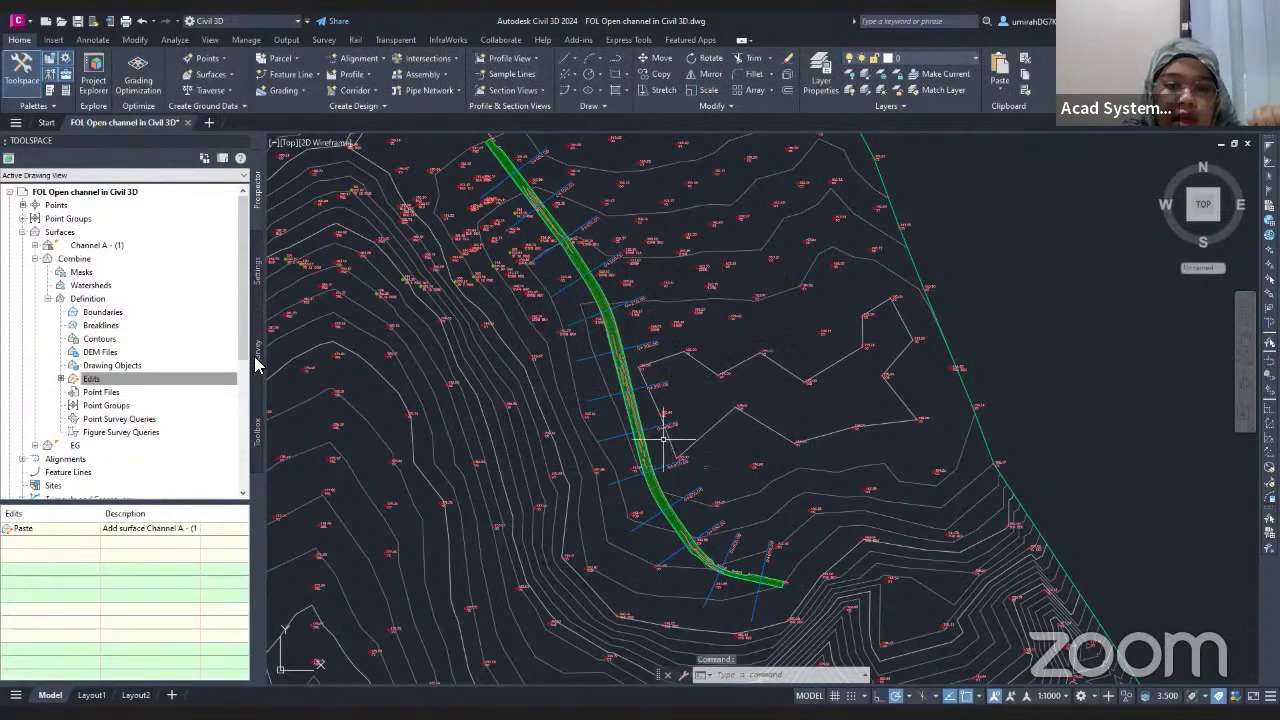
- Paste the EG surface into the Combine surface as a further edit and collapse the Combine branch
left_click(126, 390)
right_click(106, 382)
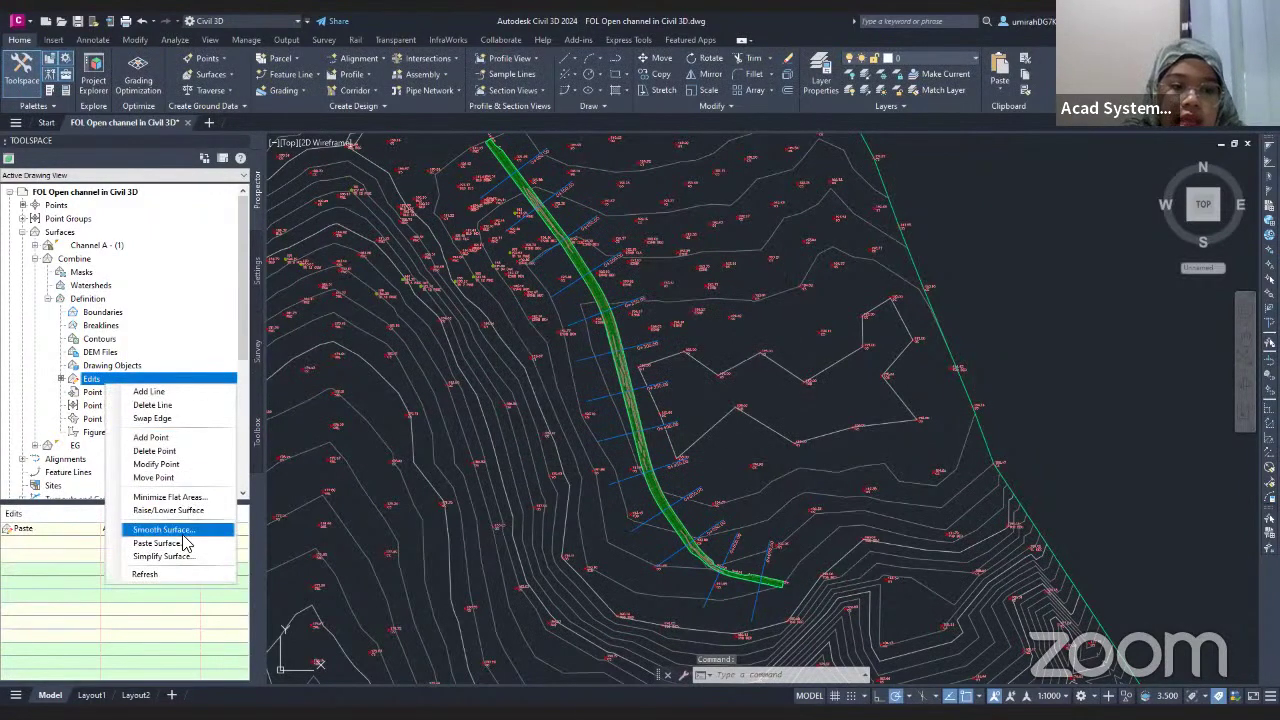
left_click(170, 545)
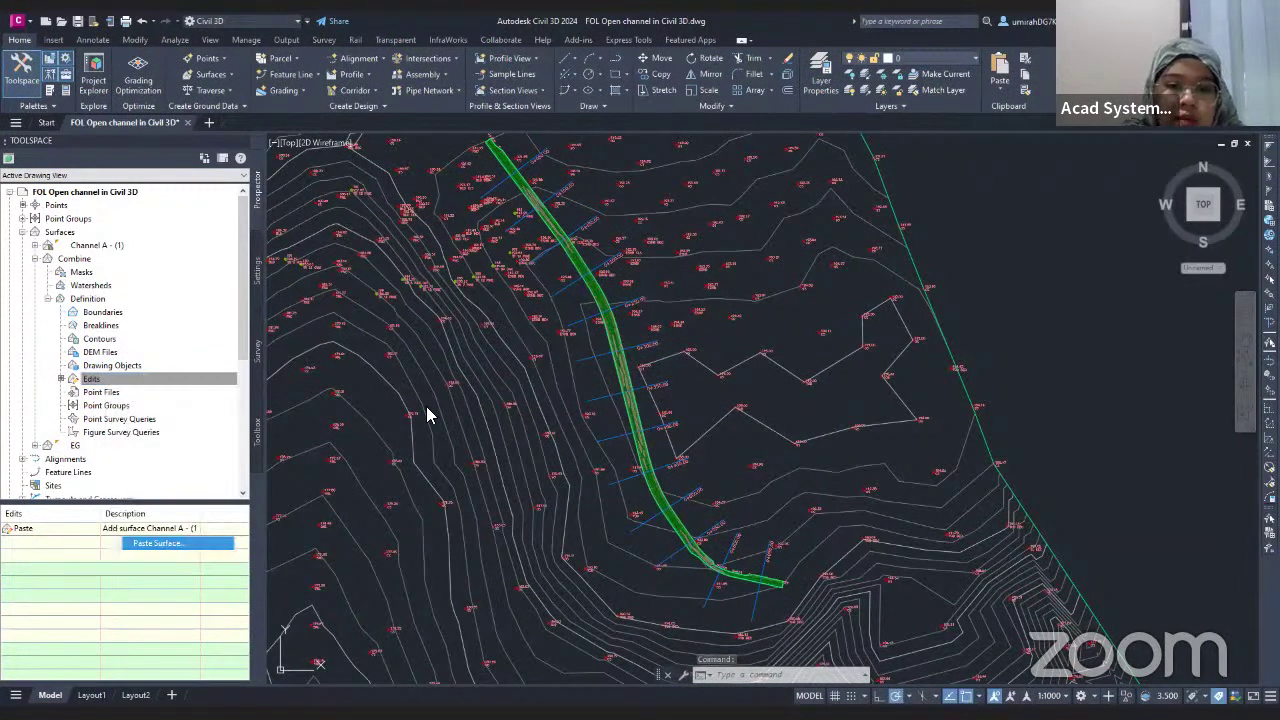
left_click(522, 323)
left_click(641, 442)
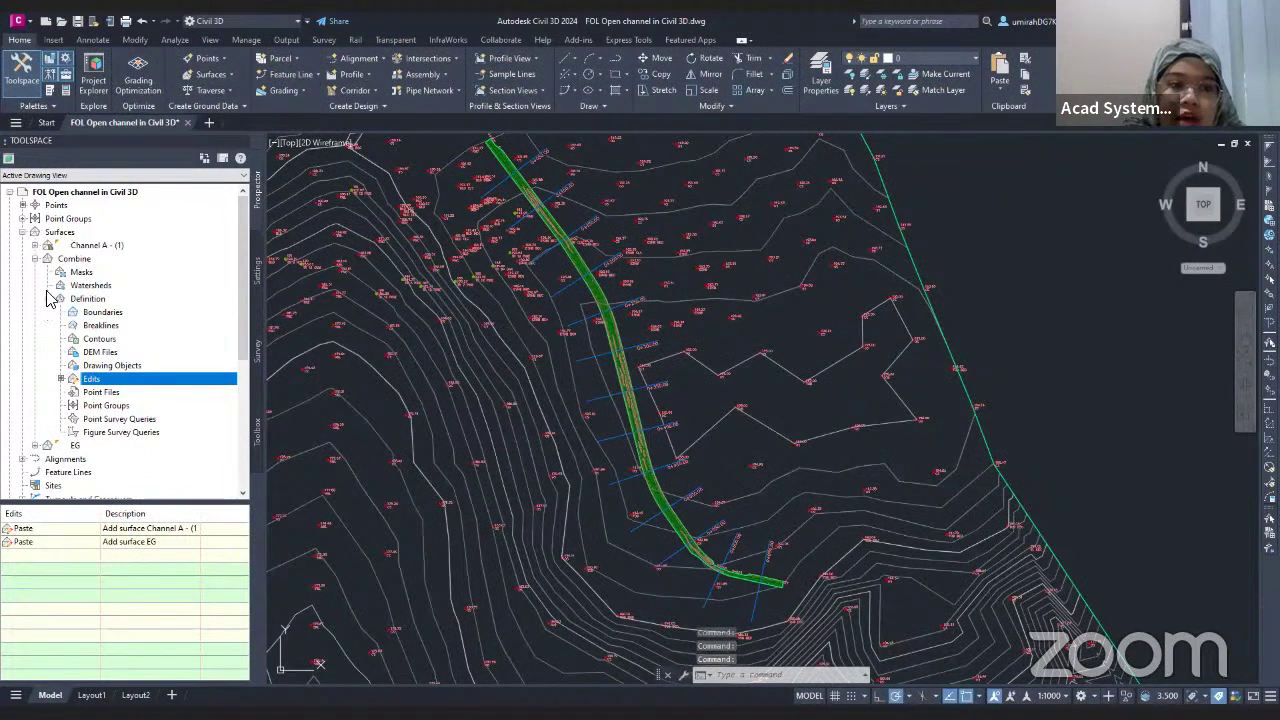
left_click(35, 258)
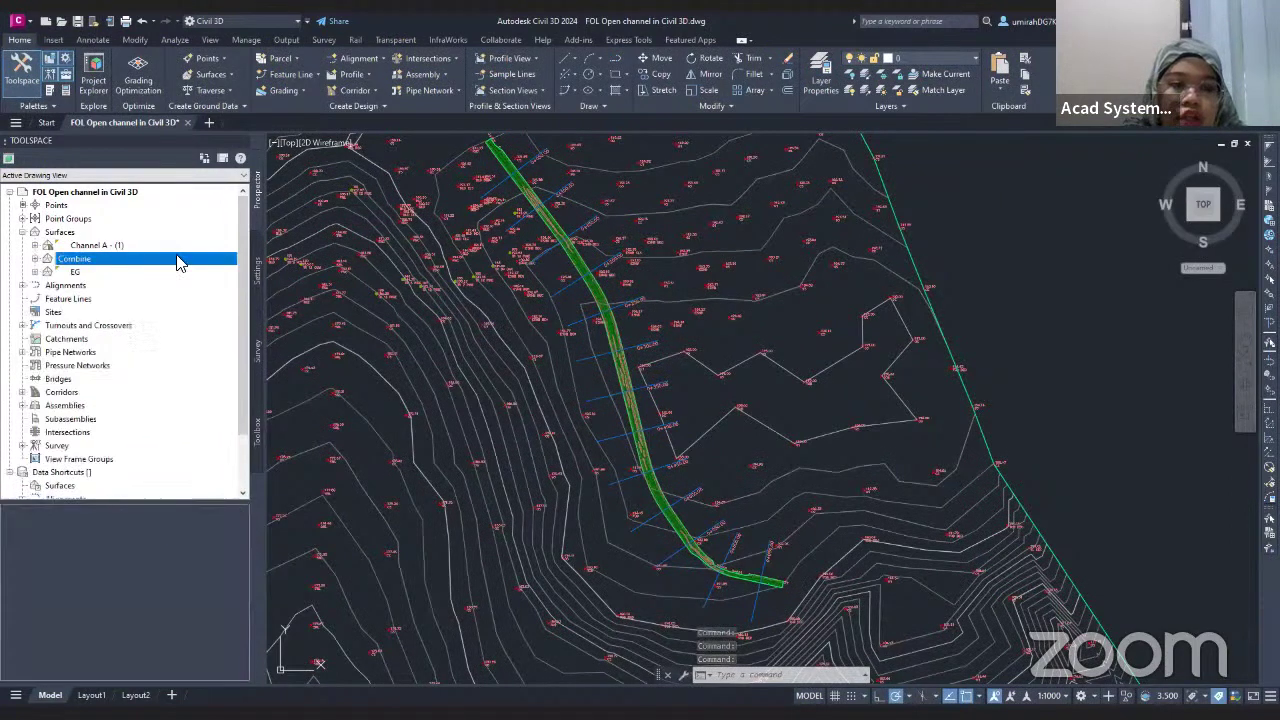
- Set the surface style of the Channel A - (1) surface to _No Display in its surface properties
left_click(93, 248)
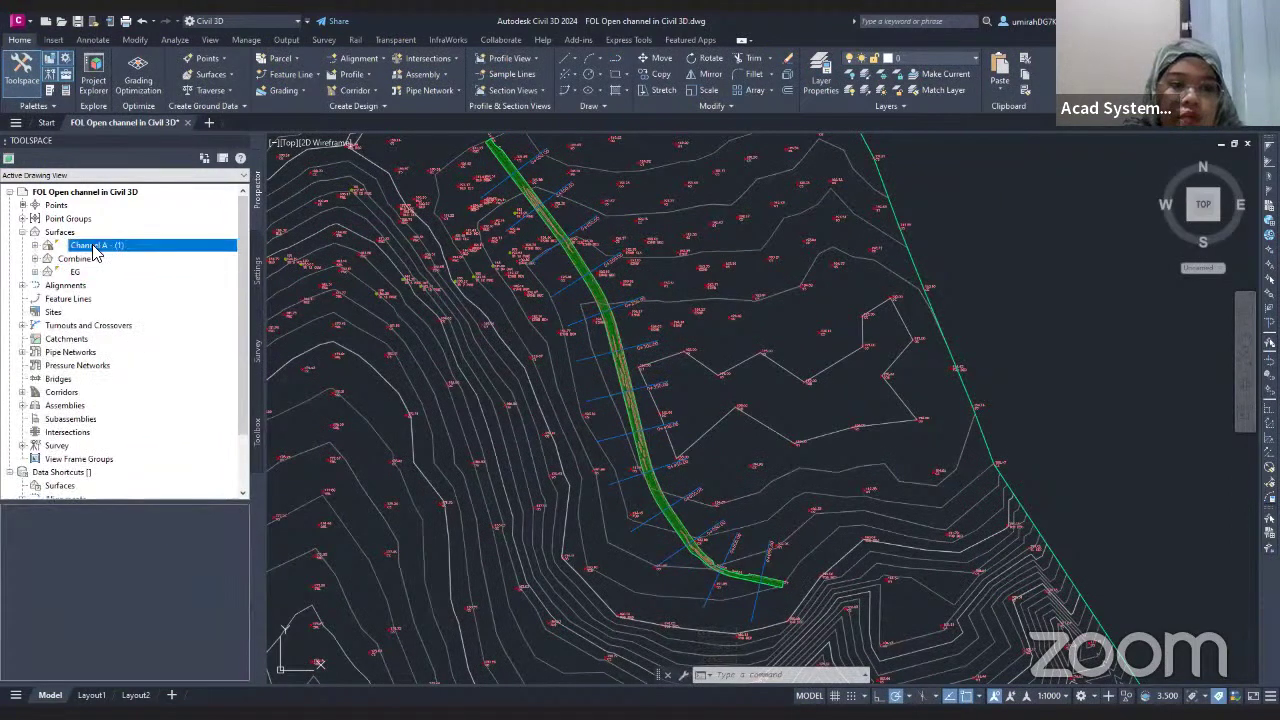
right_click(93, 248)
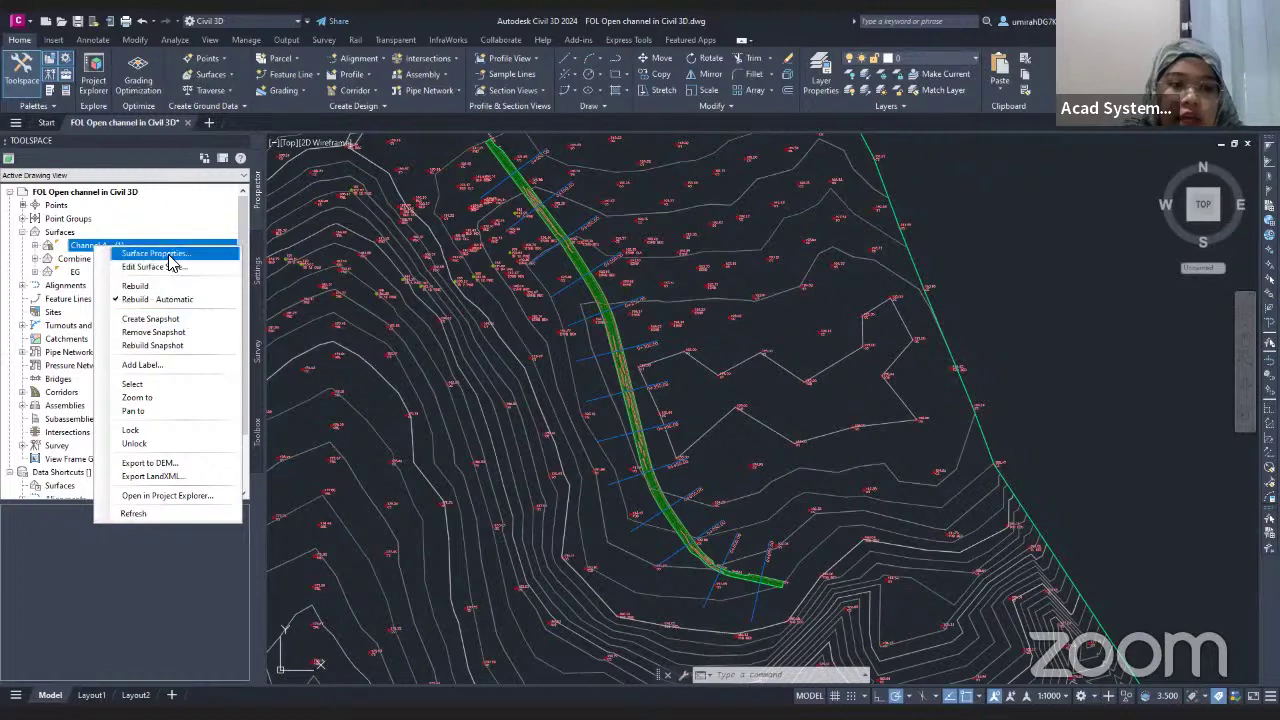
left_click(169, 254)
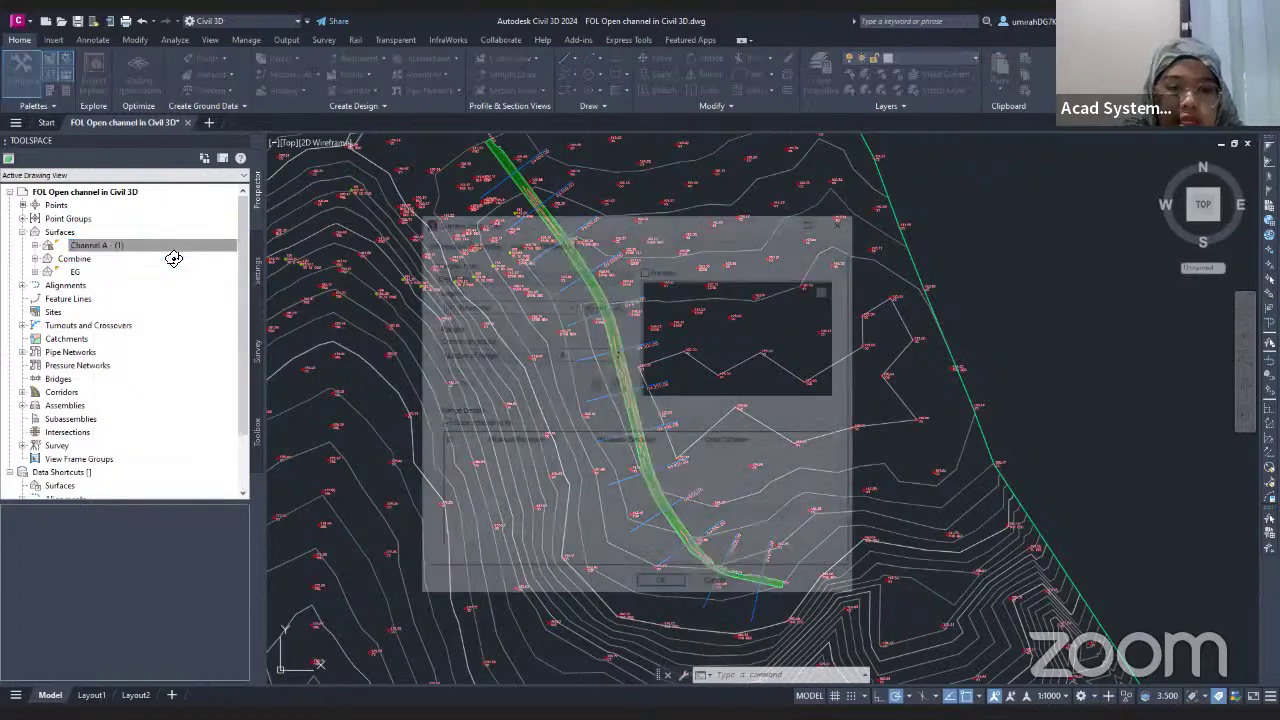
left_click(432, 245)
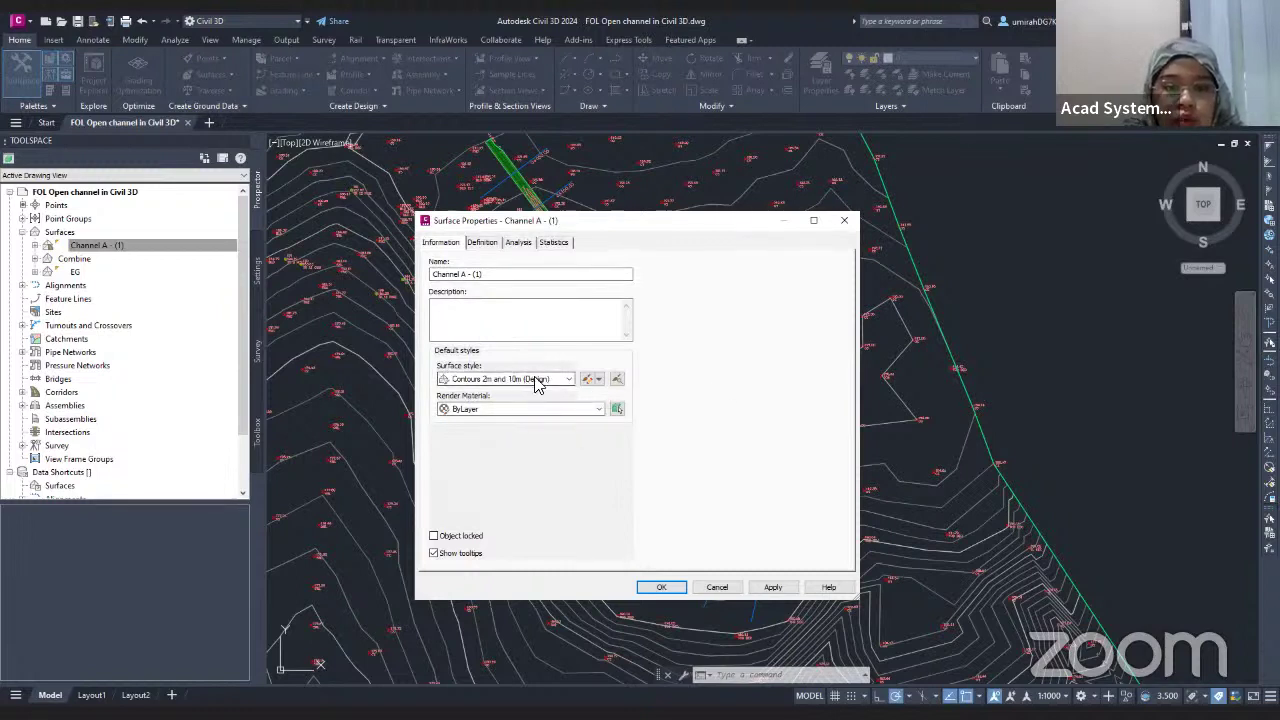
scroll(477, 388, "up", 3)
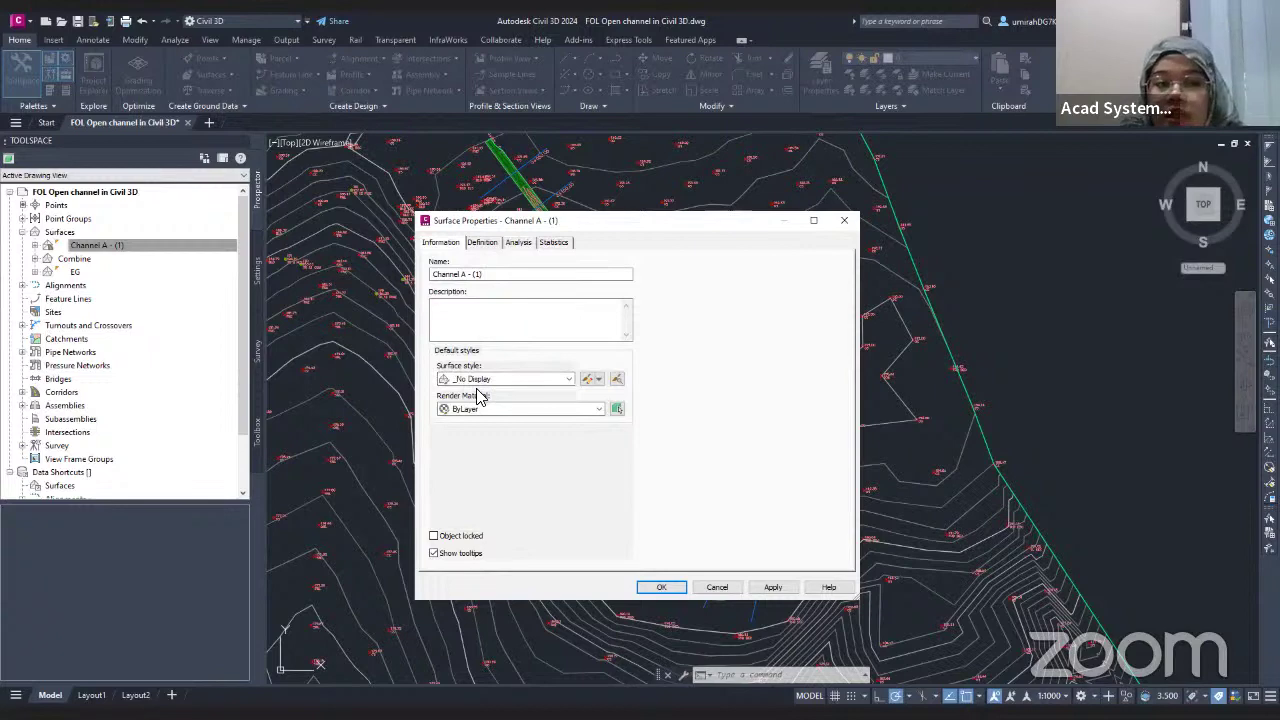
left_click(772, 588)
left_click(662, 588)
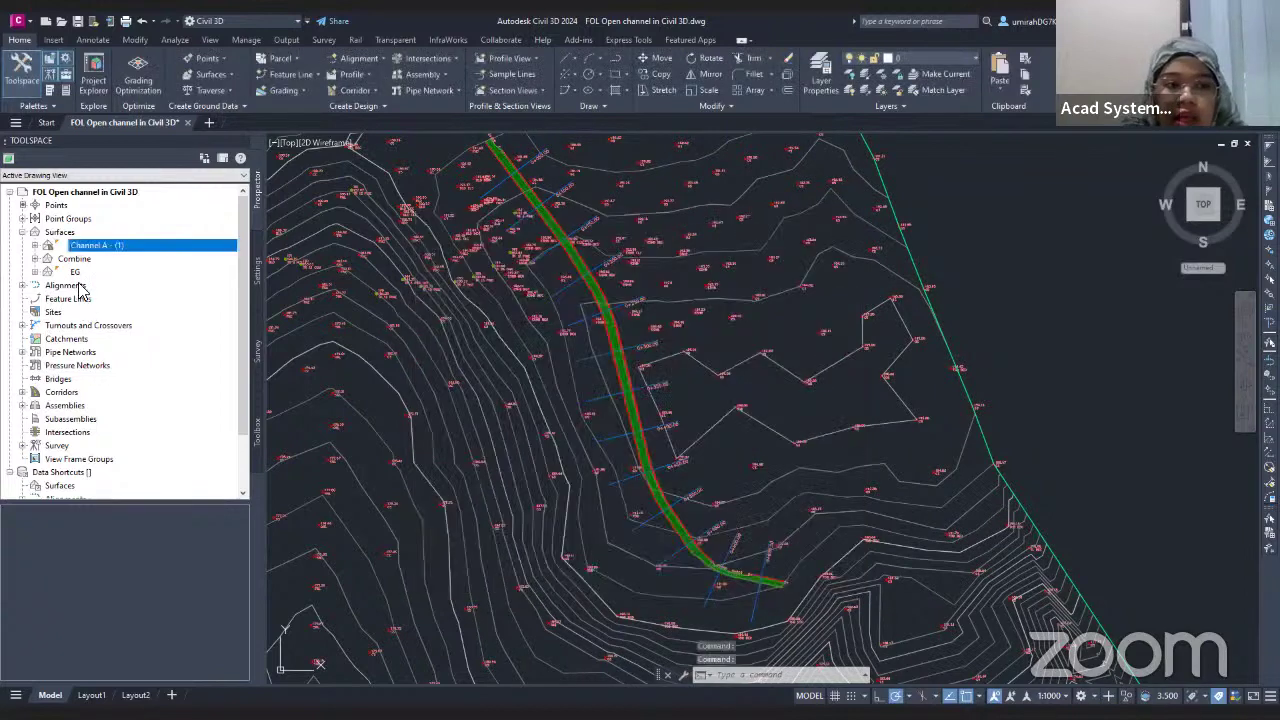
- Set the surface style of the EG surface to _No Display in its surface properties
left_click(79, 273)
right_click(79, 276)
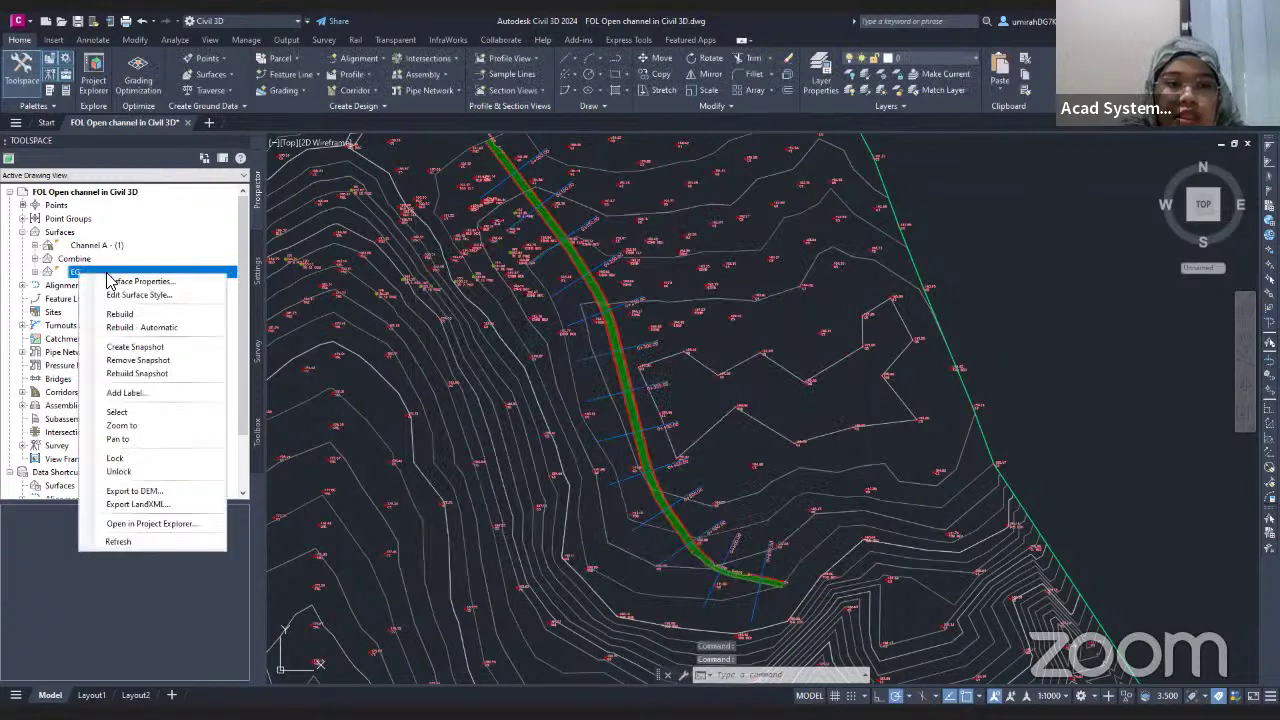
left_click(163, 286)
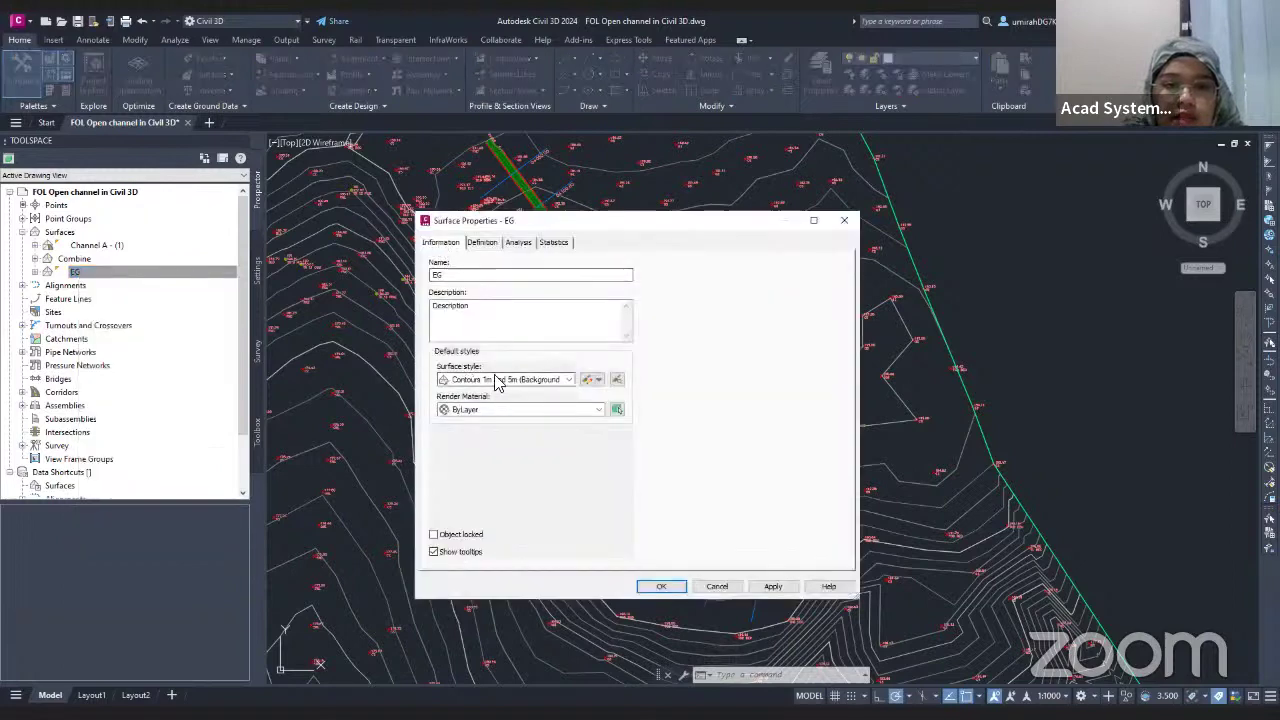
scroll(486, 390, "up", 3)
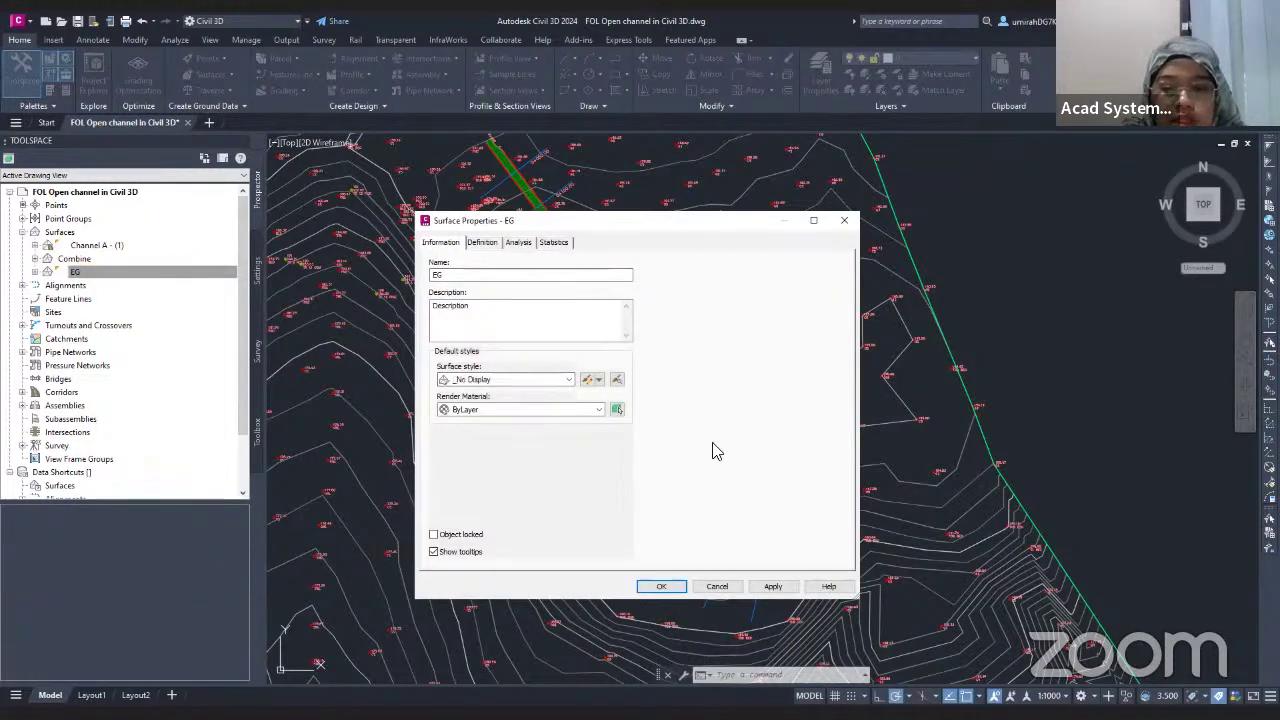
left_click(773, 586)
left_click(672, 586)
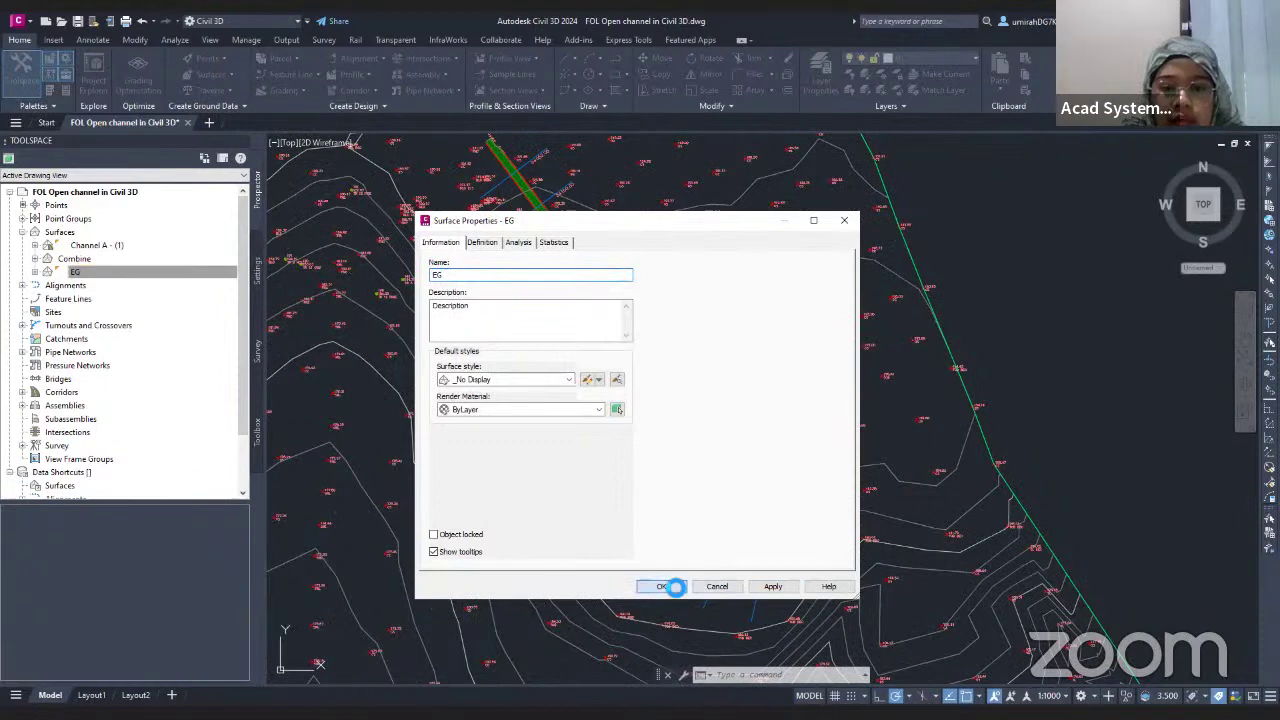
- Show the Combine surface in SW Isometric view with the Conceptual visual style
middle_click_drag(350, 136, 402, 172)
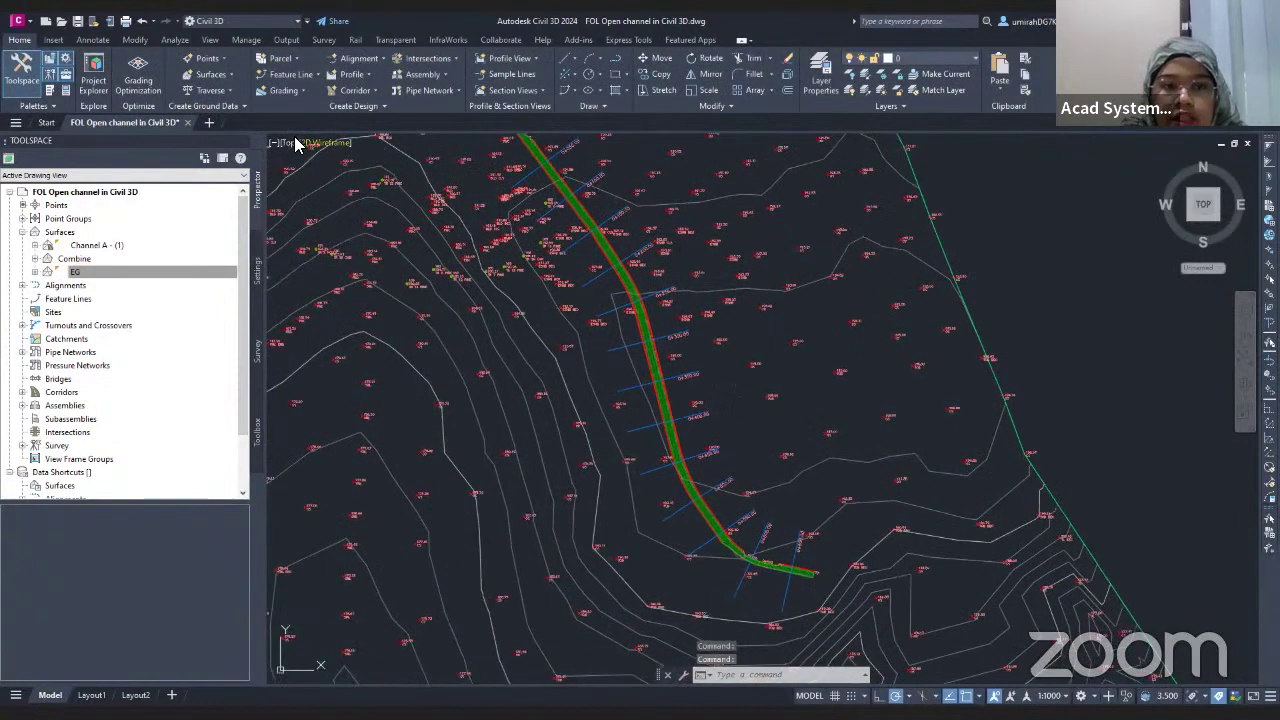
left_click(293, 145)
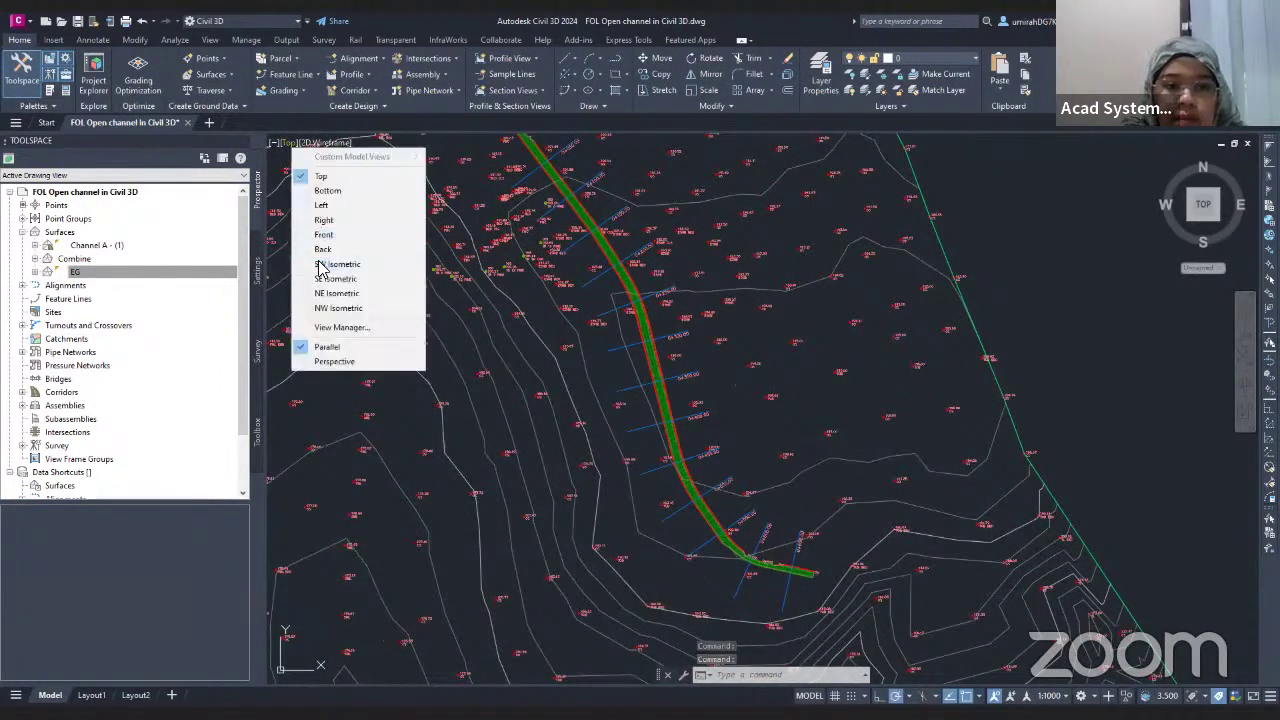
left_click(337, 264)
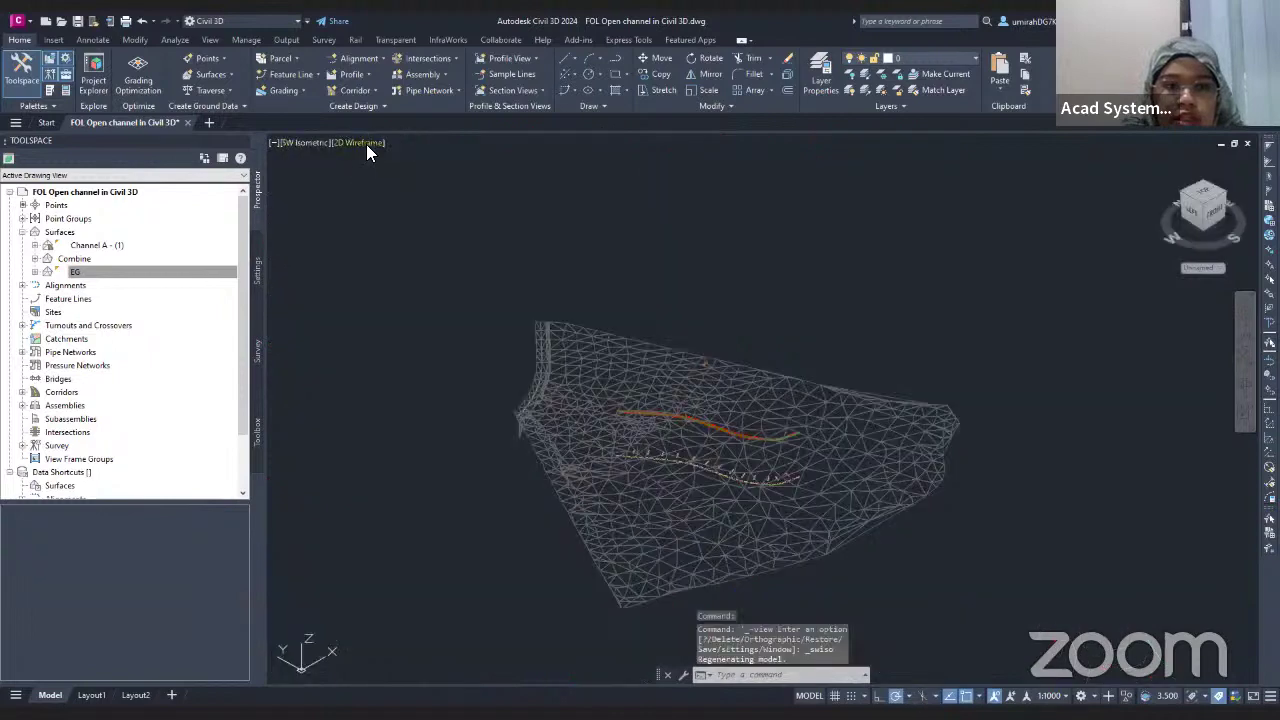
left_click(366, 144)
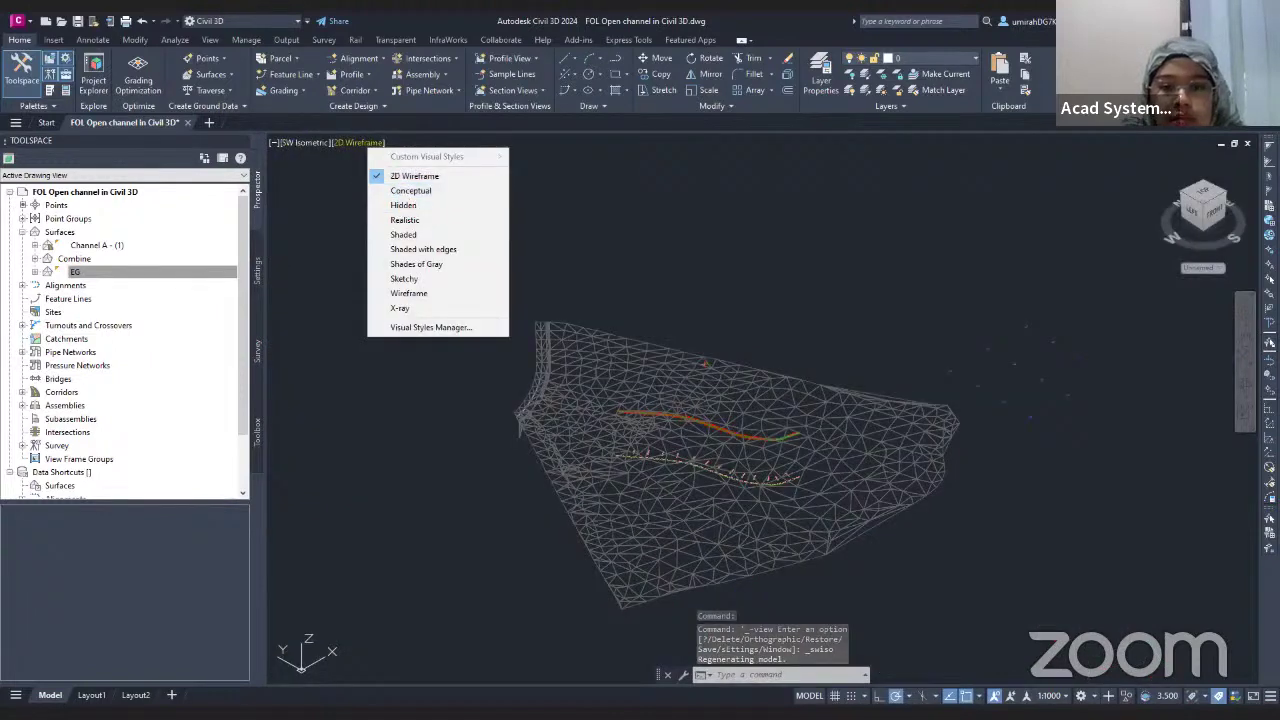
left_click(410, 190)
- Inspect the end of the channel in 3D against the Combine surface and change the visual style to Hidden
scroll(700, 428, "up", 5)
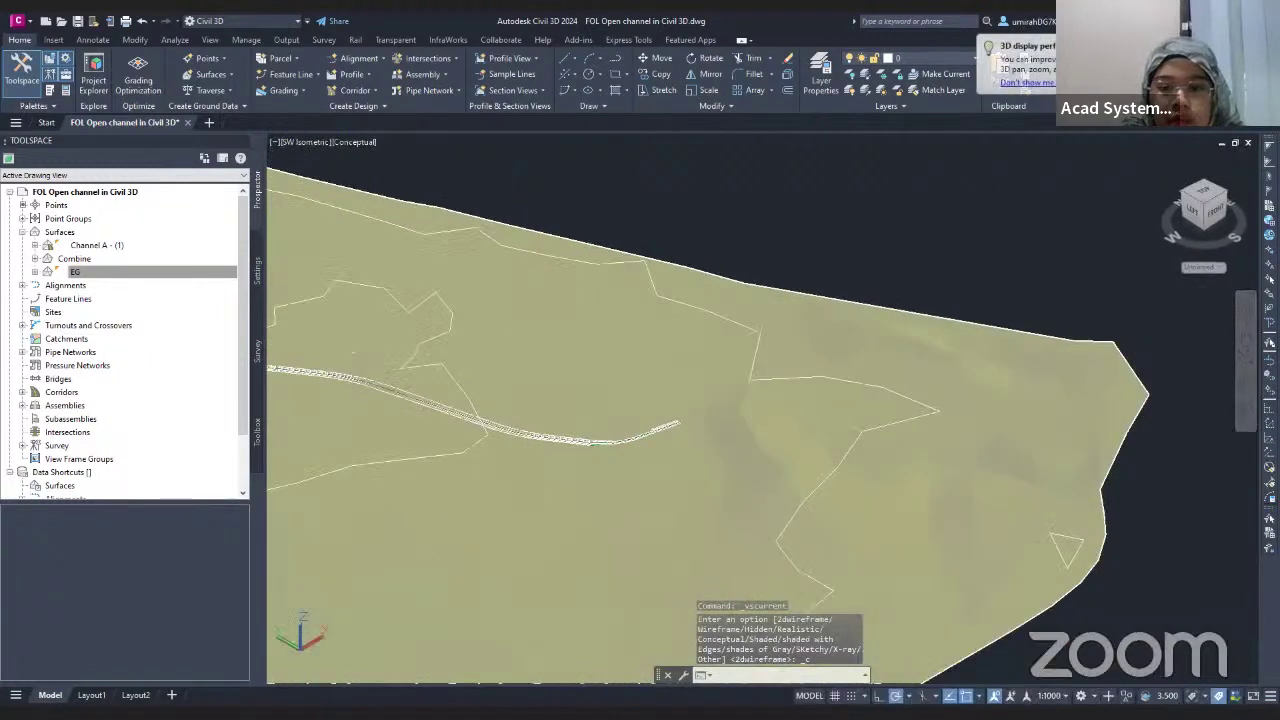
scroll(687, 425, "up", 4)
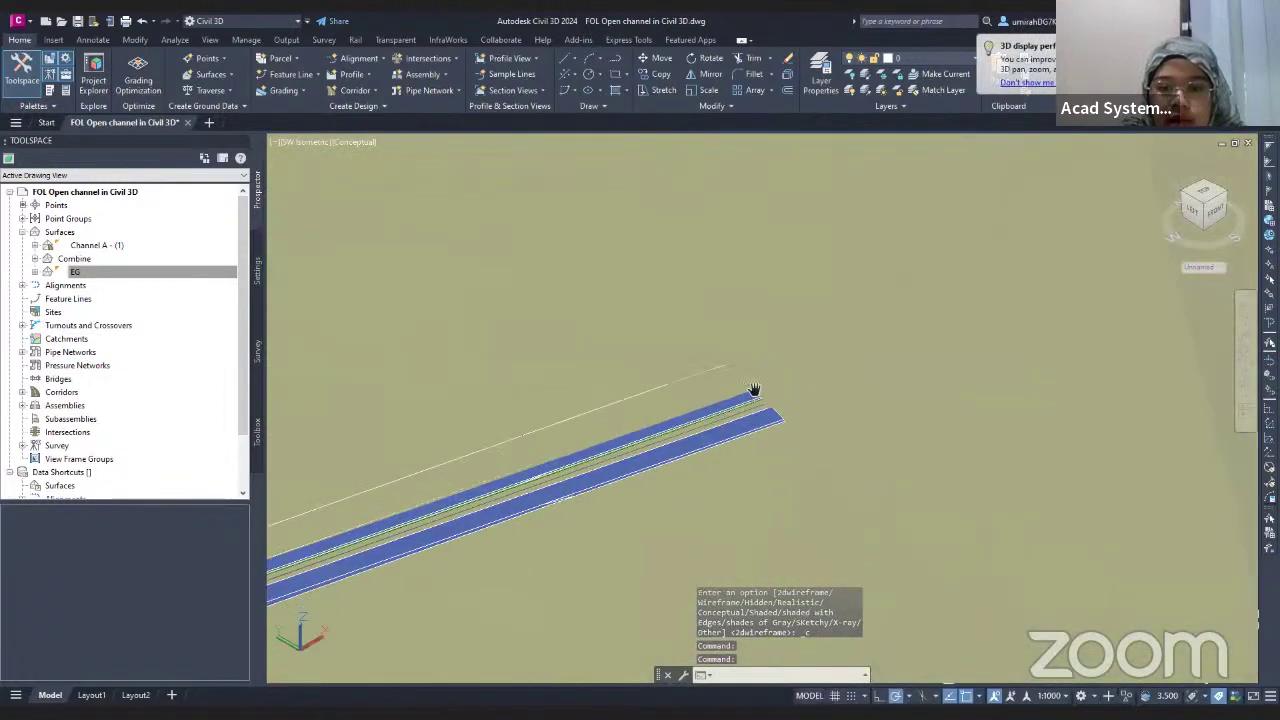
middle_click_drag(687, 425, 934, 357, "shift")
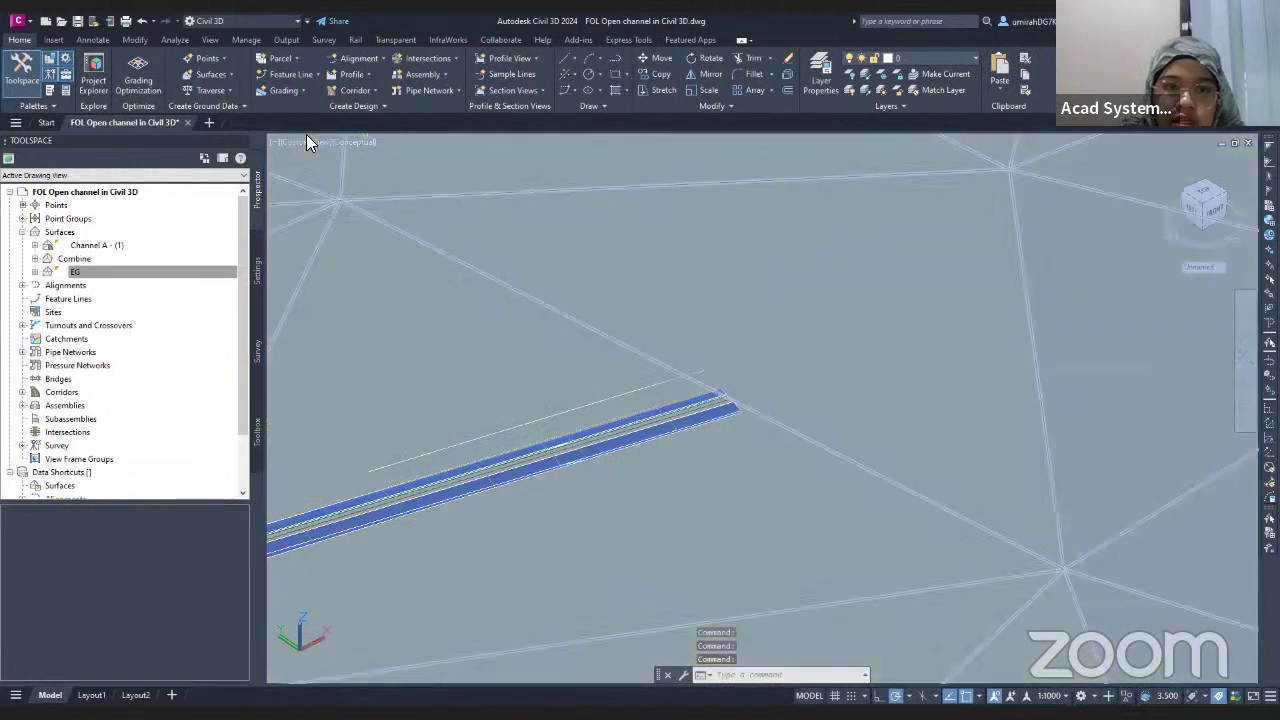
left_click(356, 146)
left_click(390, 205)
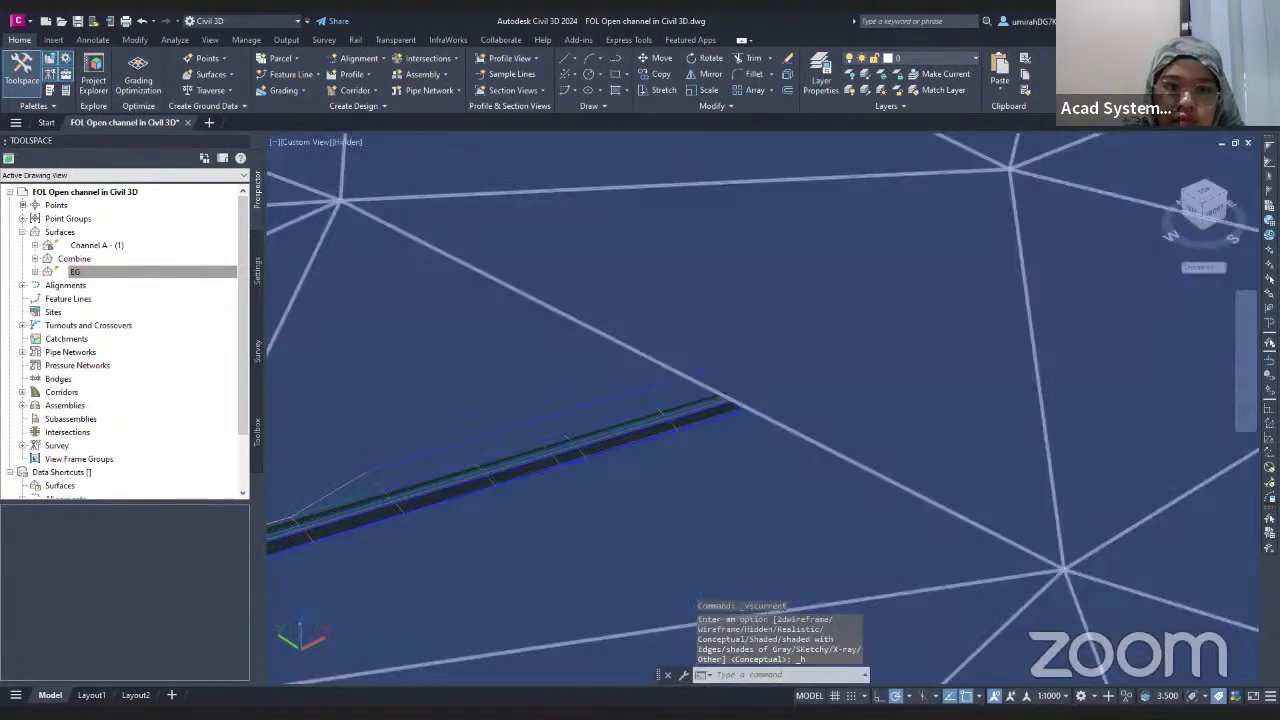
- Examine the end of the channel in 3D with the Shaded visual style and clear the corridor selection
left_click(356, 146)
left_click(406, 236)
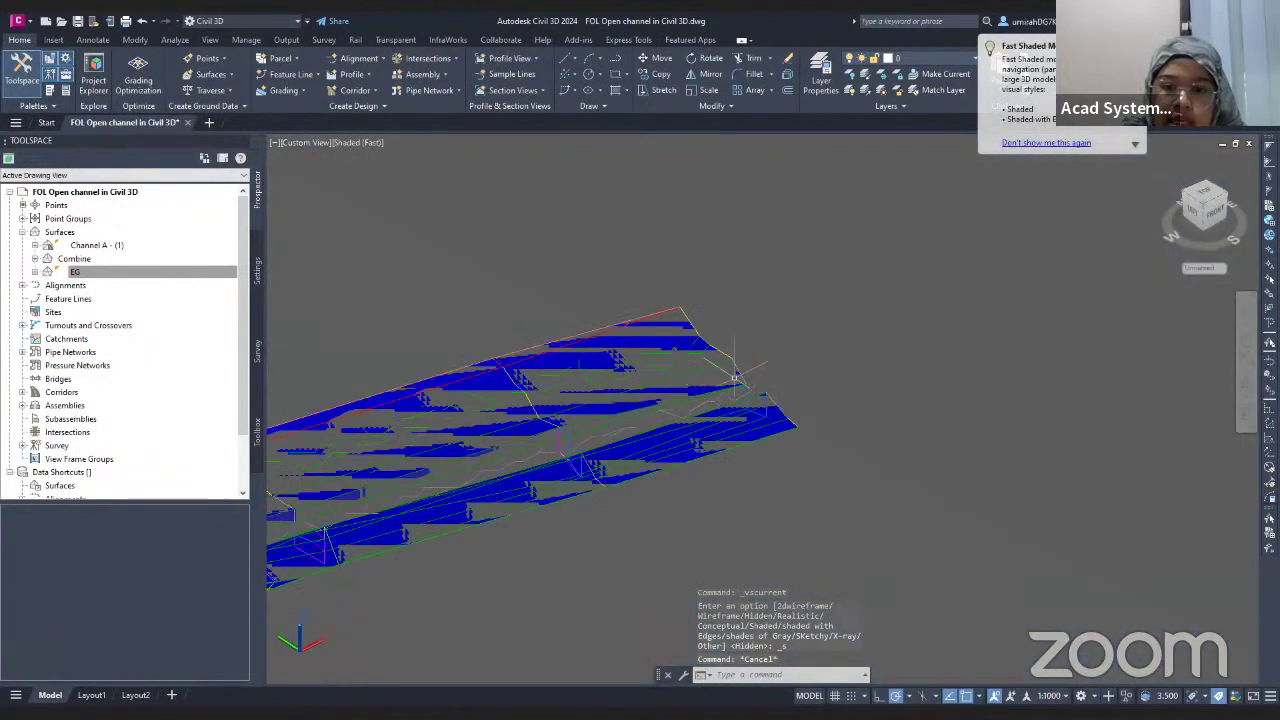
middle_click_drag(740, 368, 557, 471, "shift")
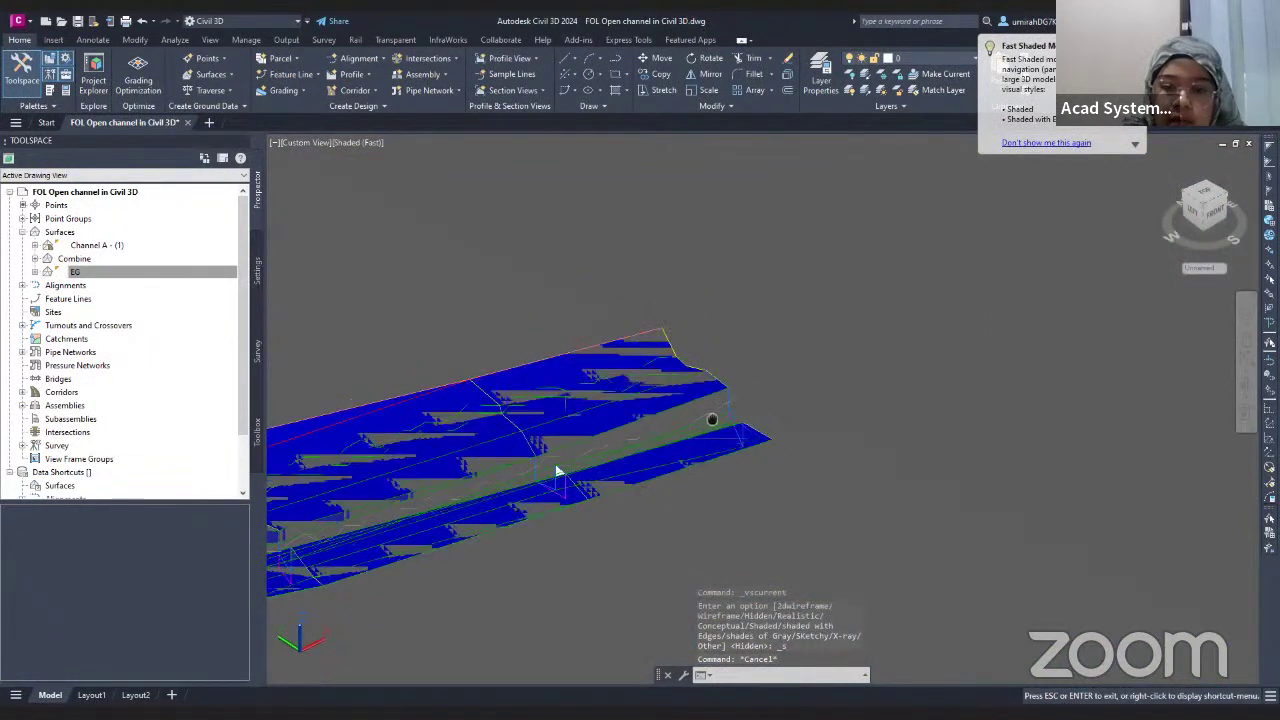
left_click(557, 471)
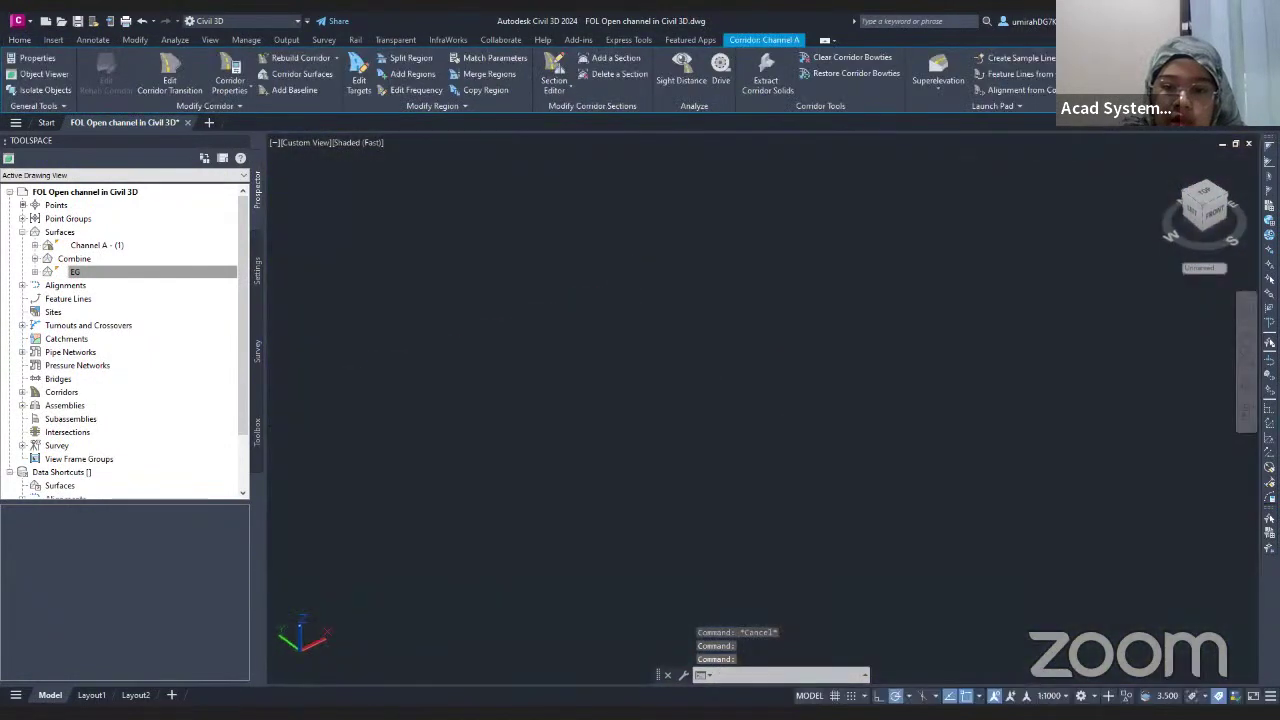
key("Escape")
key("Escape")
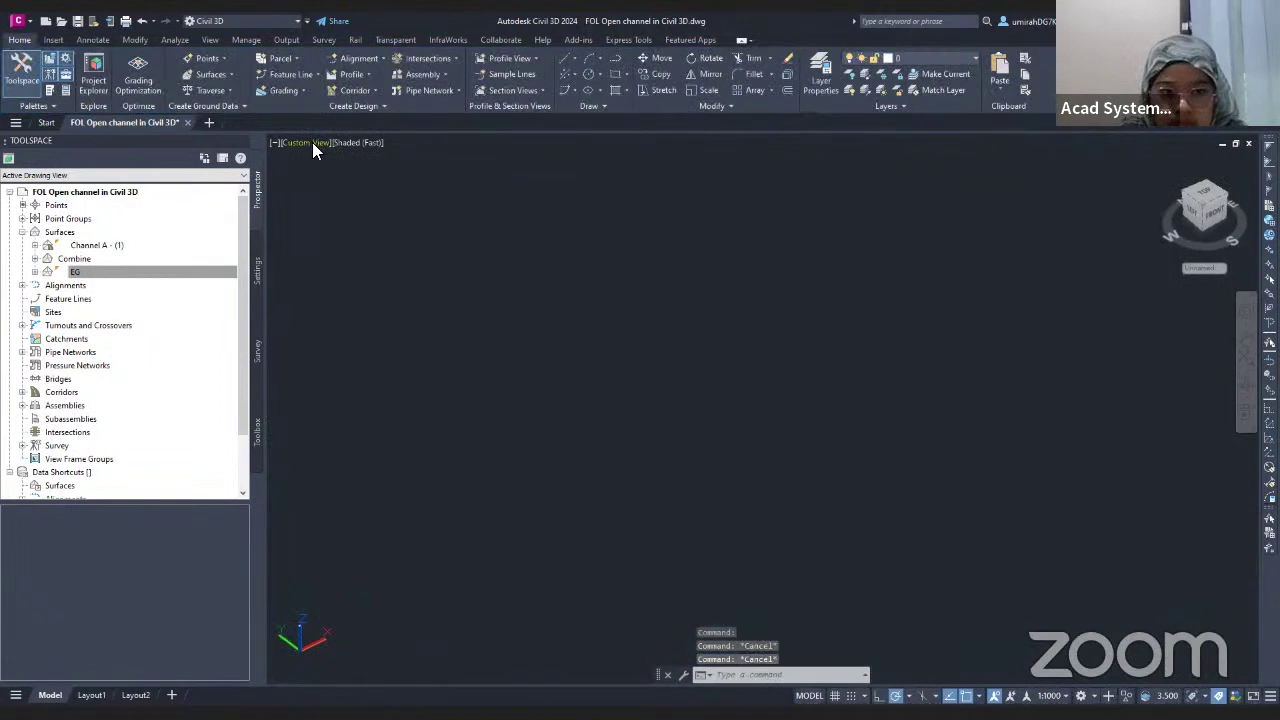
- Restore the SW Isometric view and inspect the middle stretch of the channel against the Combine surface
left_click(312, 142)
left_click(358, 262)
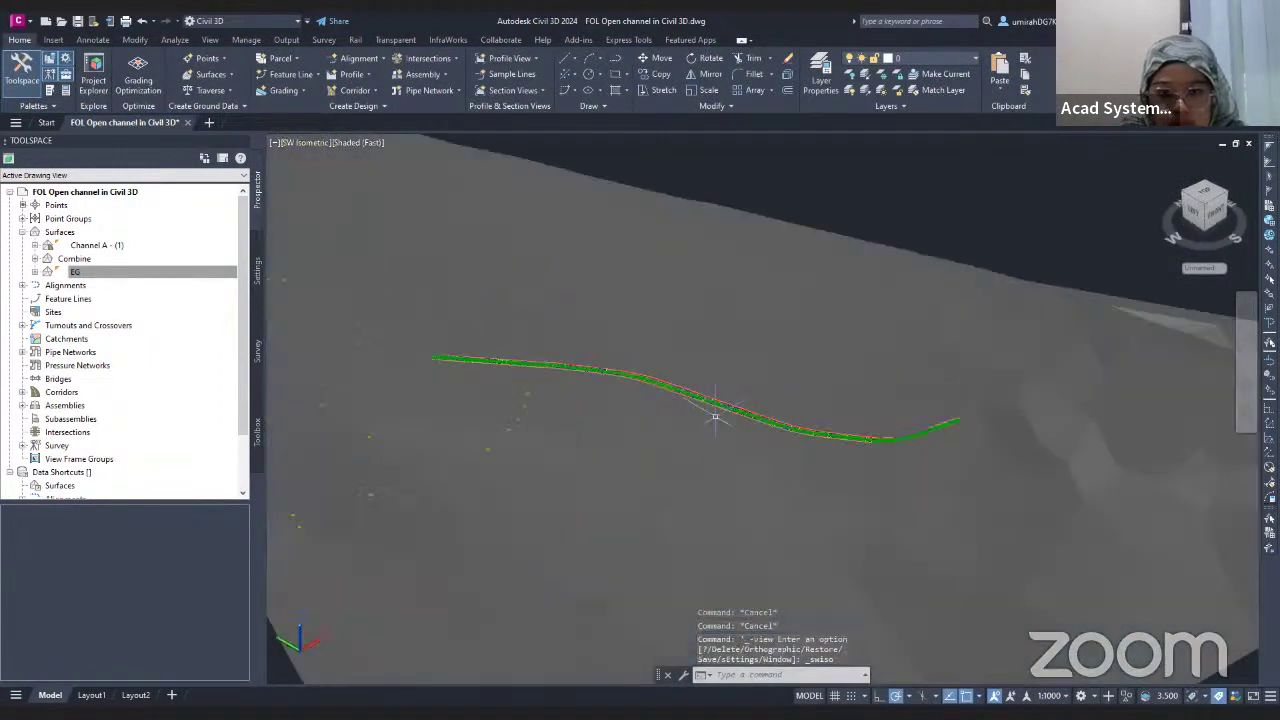
scroll(677, 426, "up", 6)
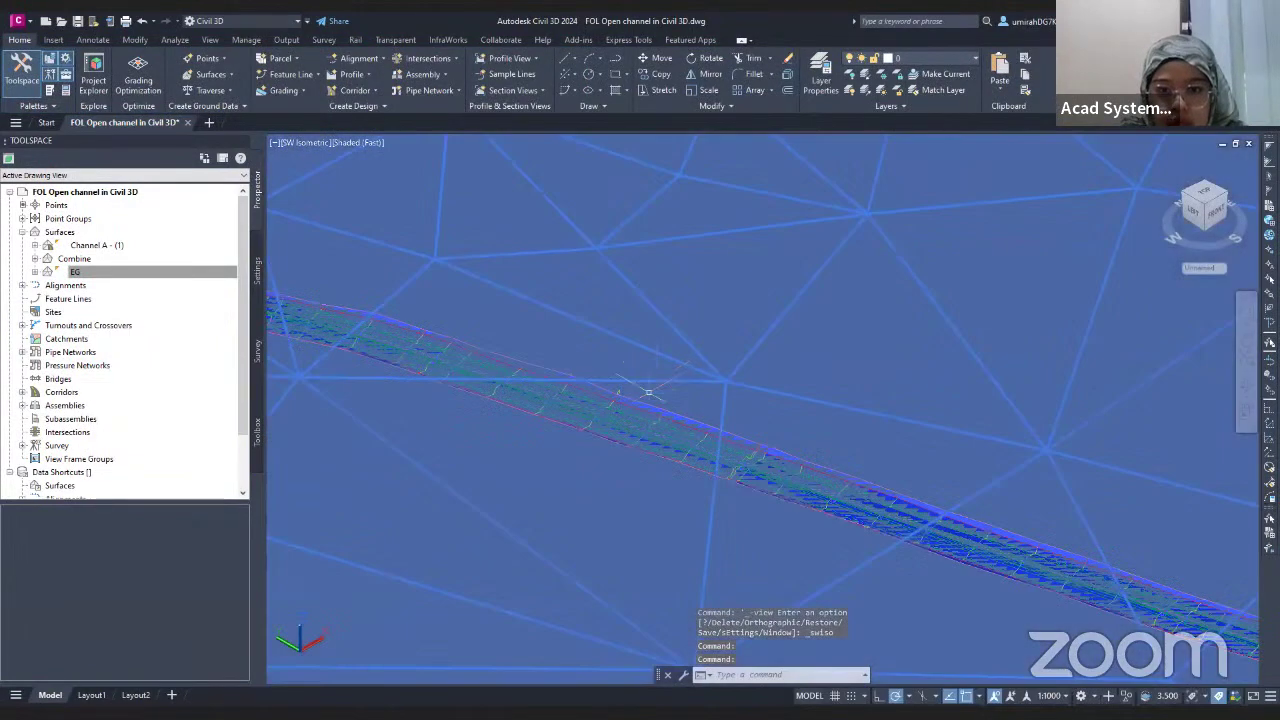
scroll(640, 390, "up", 5)
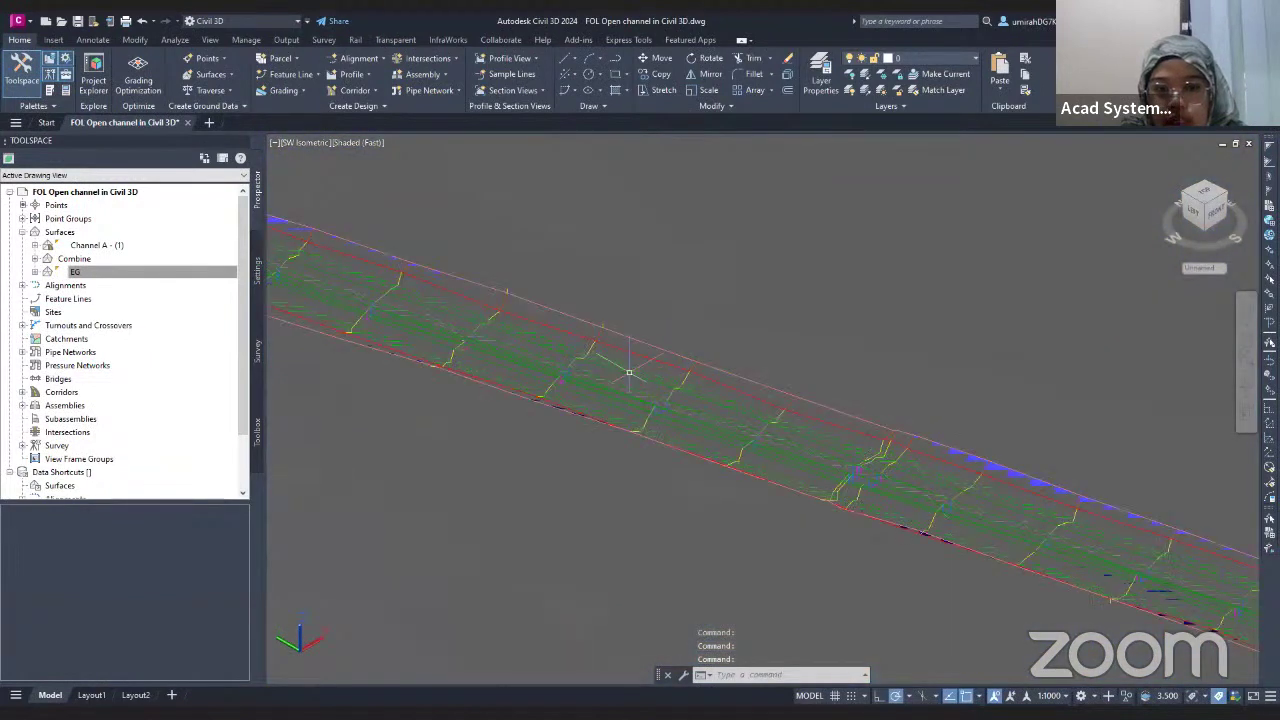
mouse_move(649, 377)
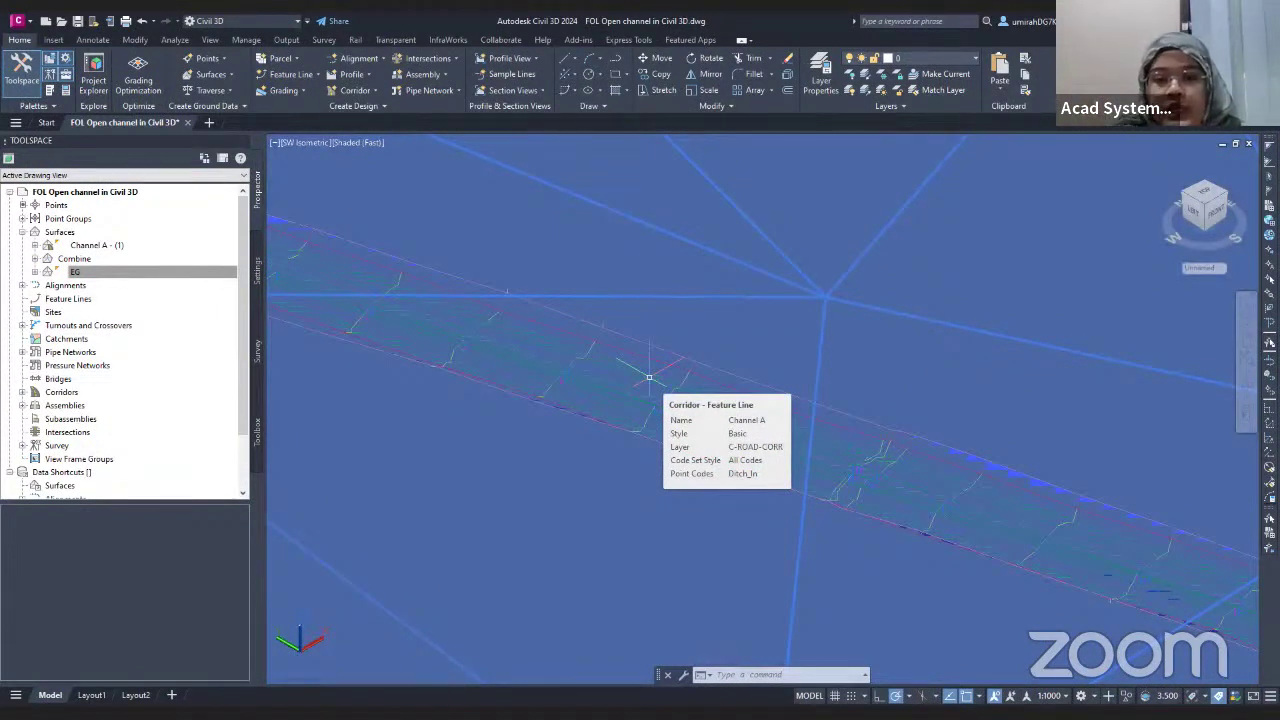
- Expand the Combine surface and its Definition in the surfaces list to review the surface's components
left_click(60, 273)
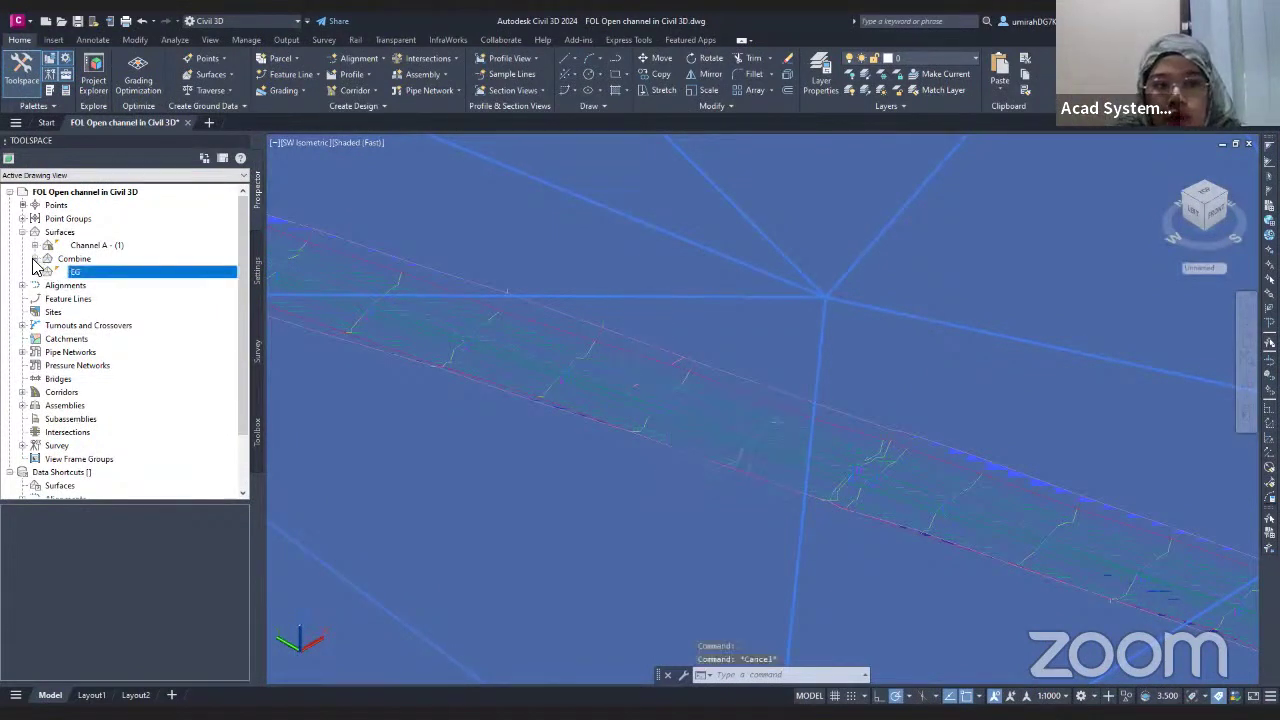
left_click(35, 258)
left_click(47, 298)
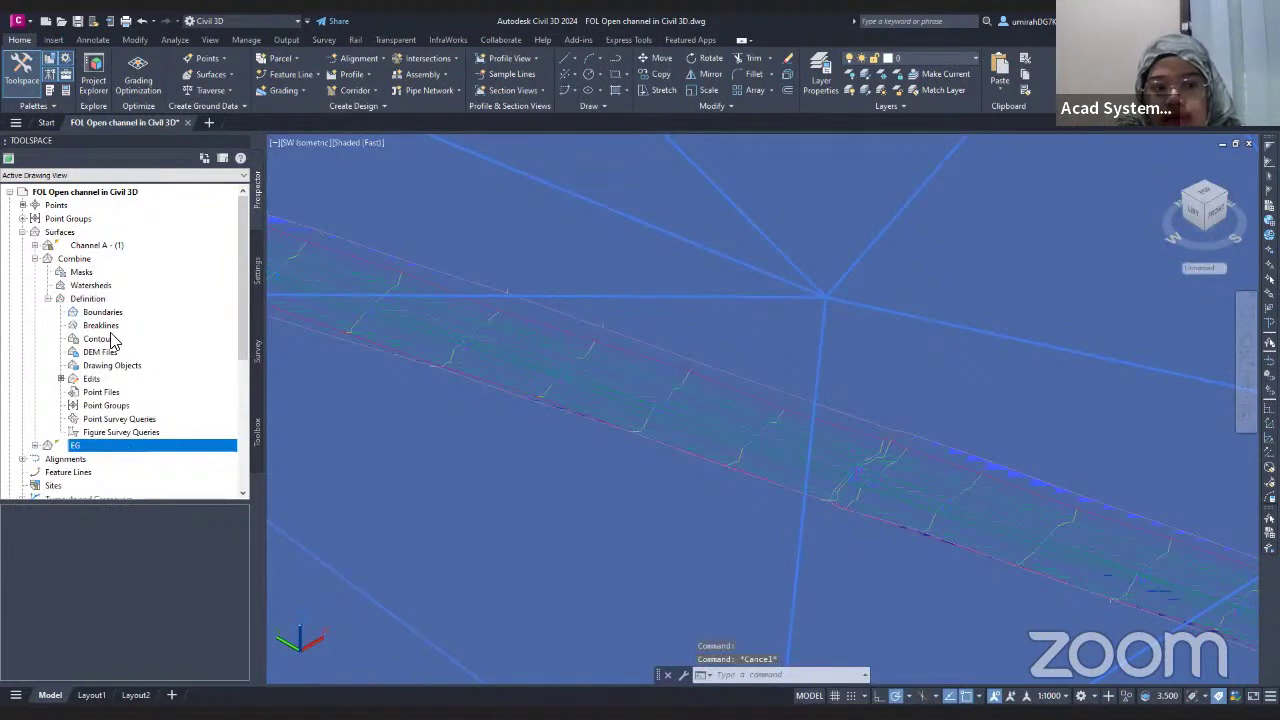
left_click(76, 260)
key("Escape")
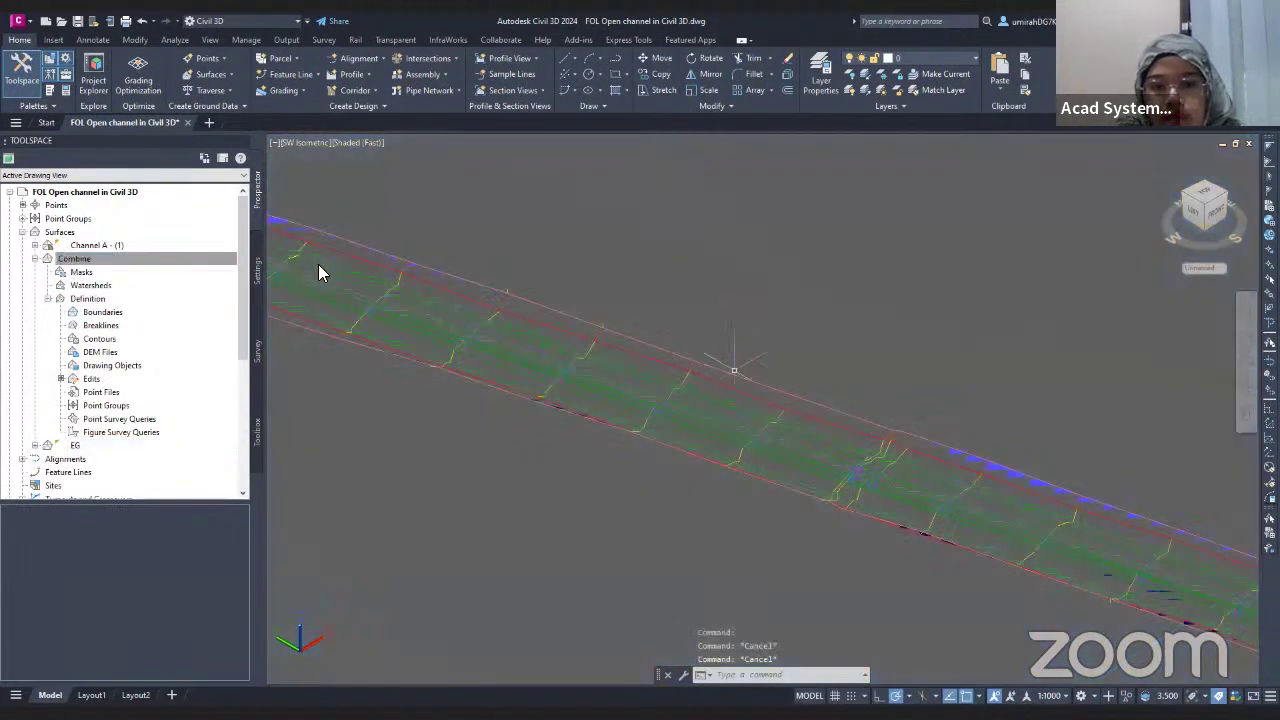
key("Escape")
- Try the Shades of Gray and Conceptual visual styles on the channel view
left_click(360, 143)
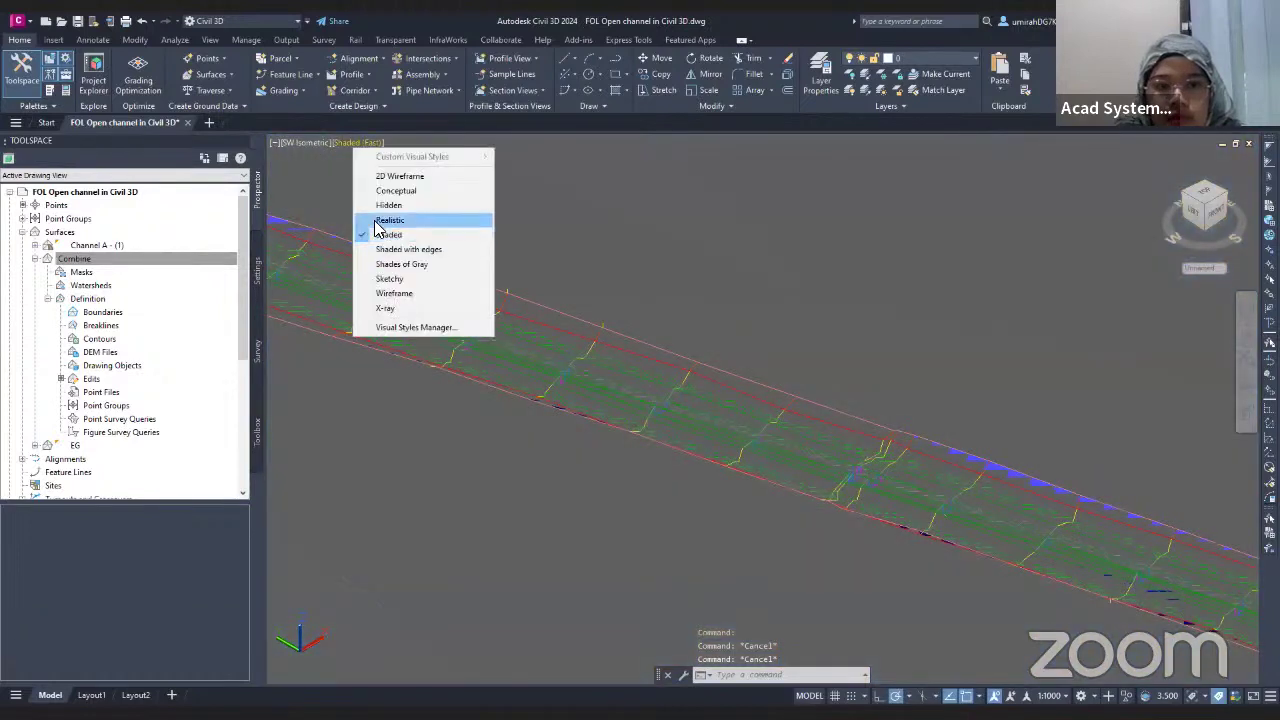
left_click(420, 262)
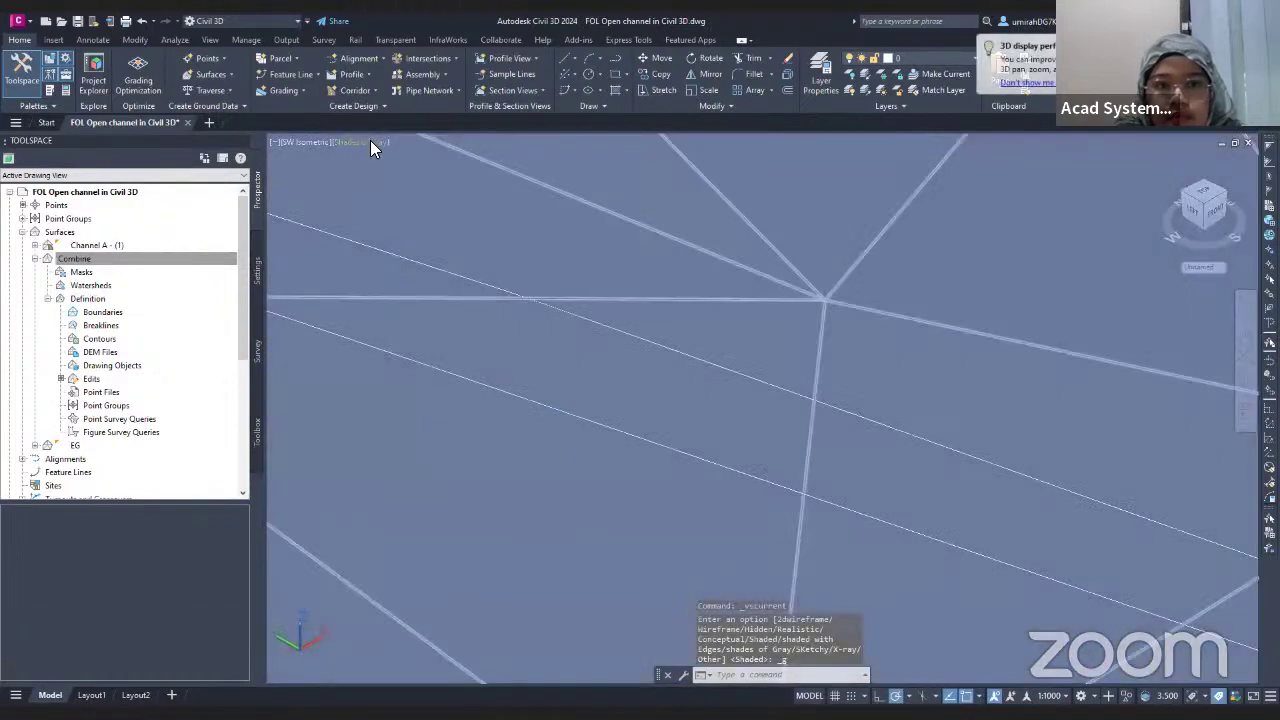
left_click(370, 141)
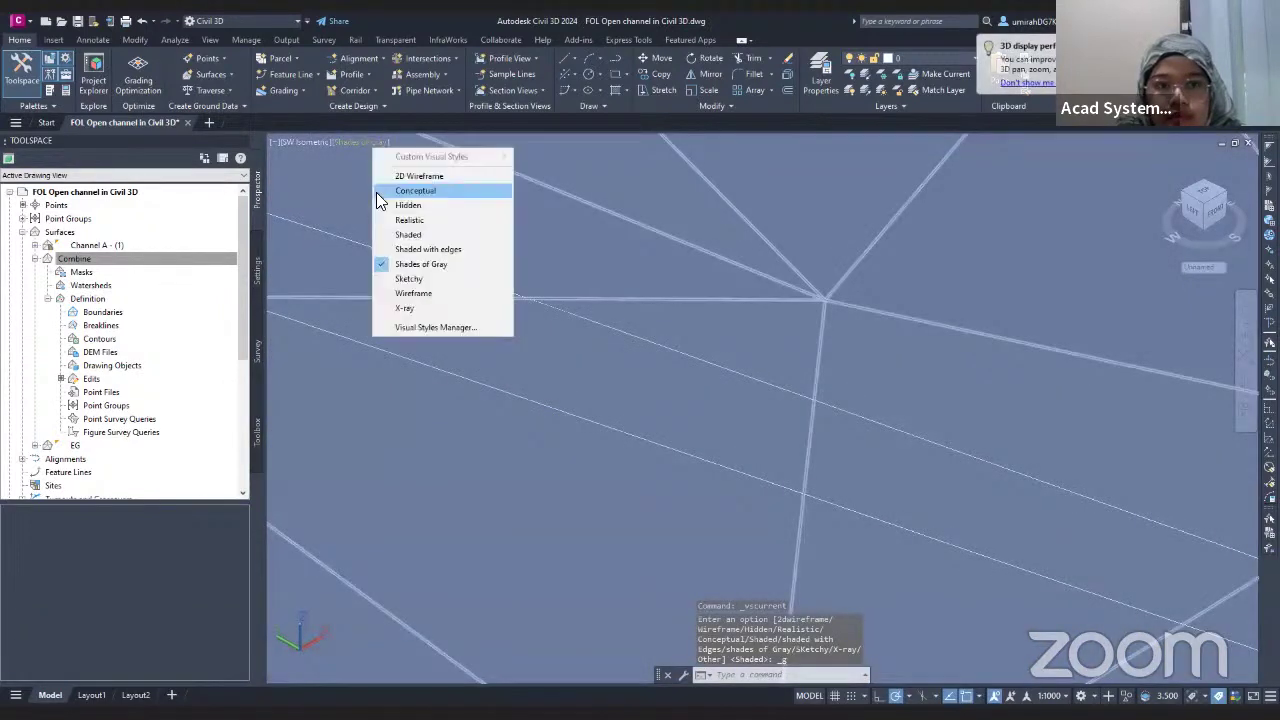
left_click(376, 193)
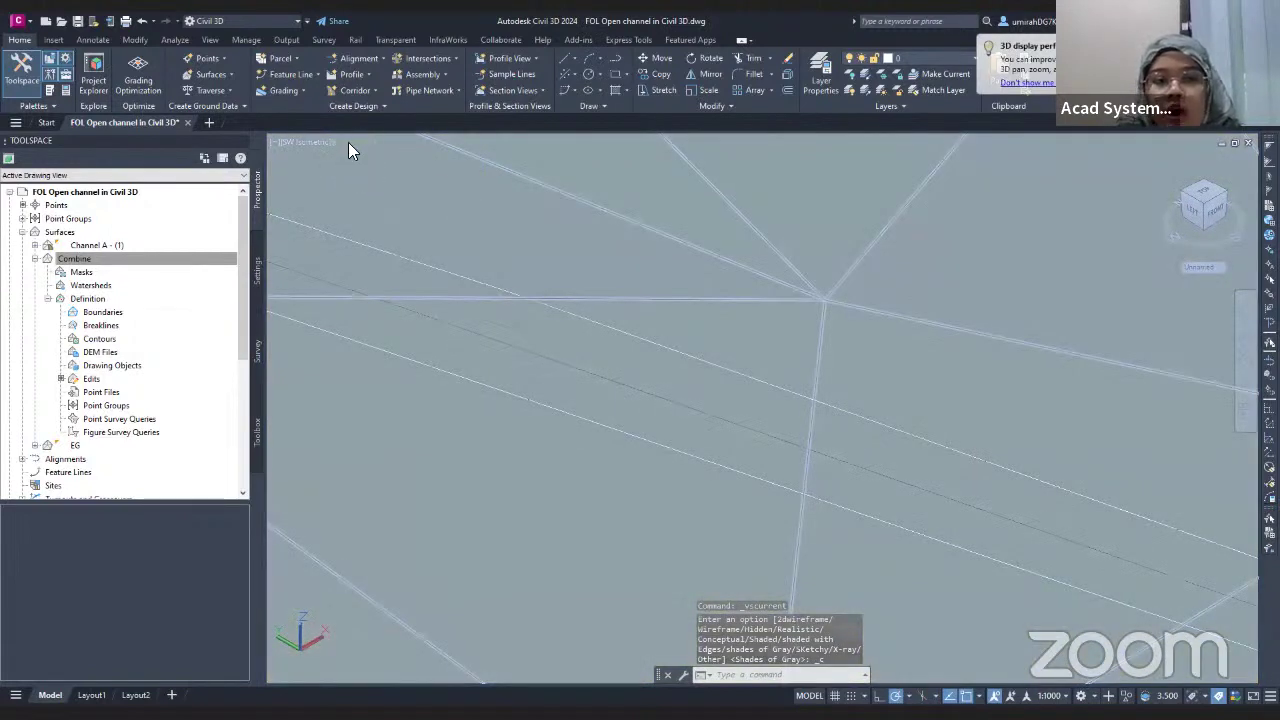
- Set the visual style to 2D Wireframe and examine the channel corridor's cross sections up close
left_click(350, 142)
left_click(389, 176)
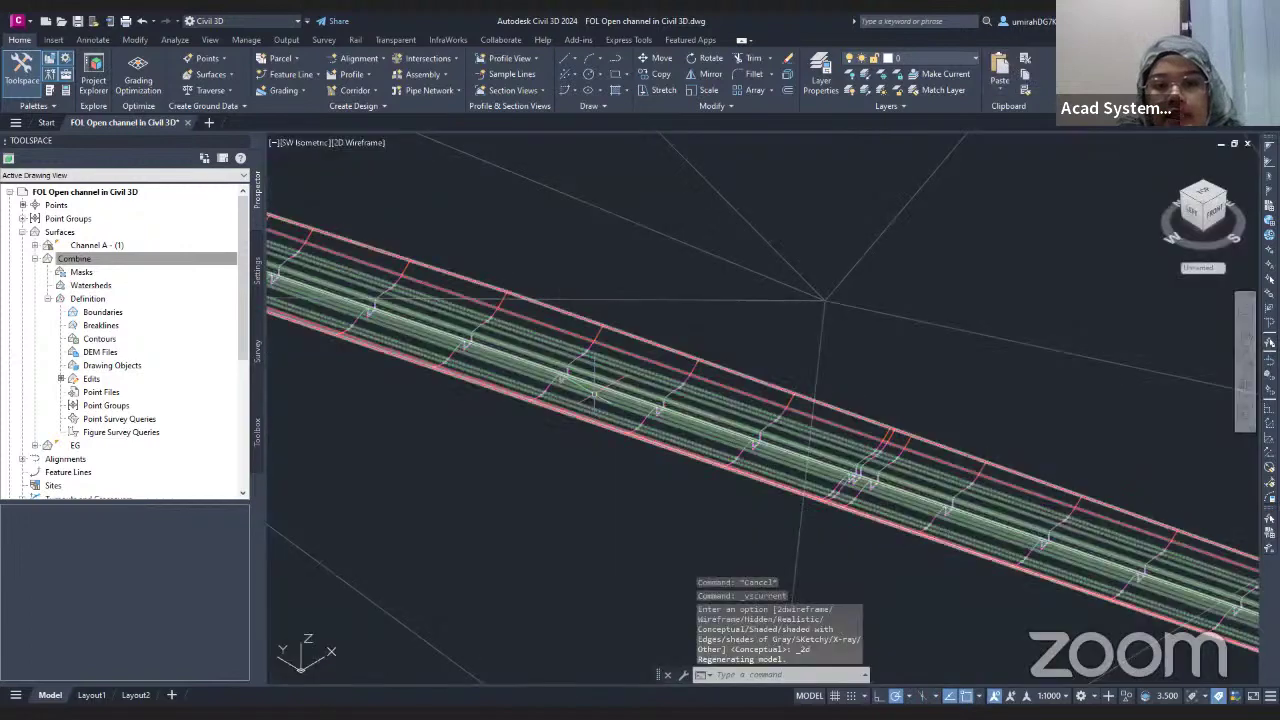
scroll(703, 391, "up", 5)
middle_click_drag(563, 343, 737, 343)
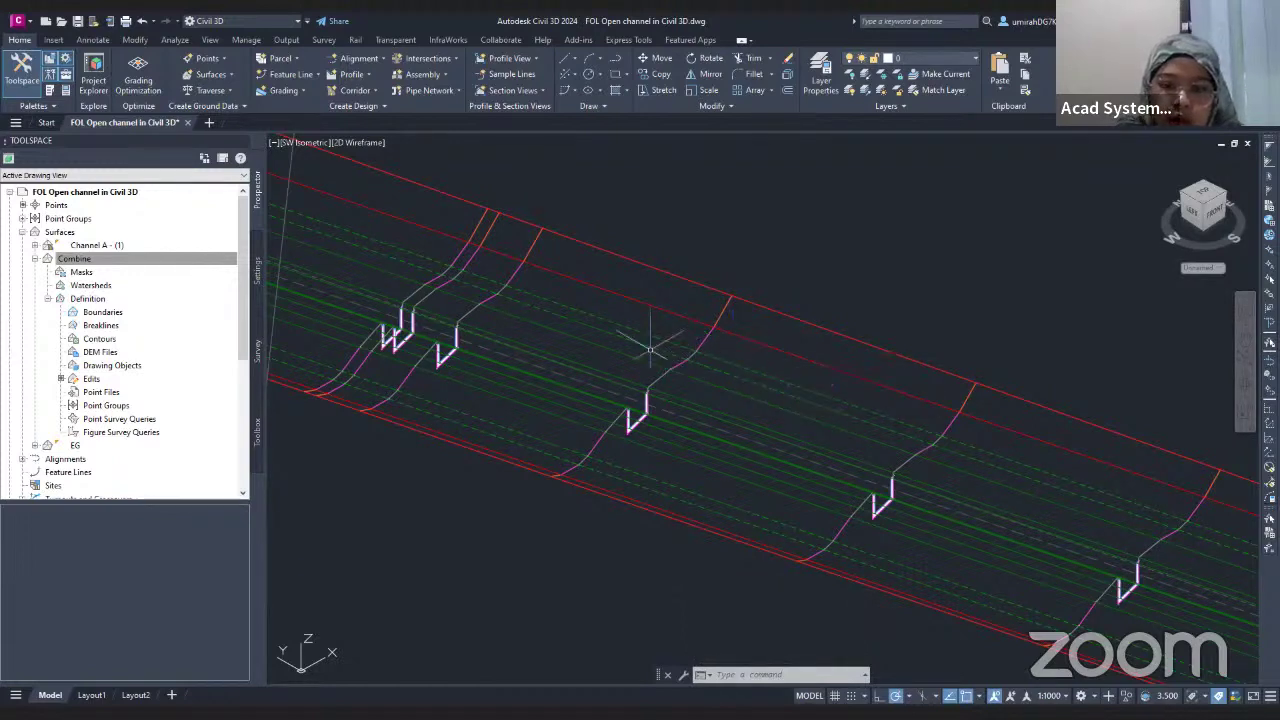
middle_click_drag(650, 340, 593, 332)
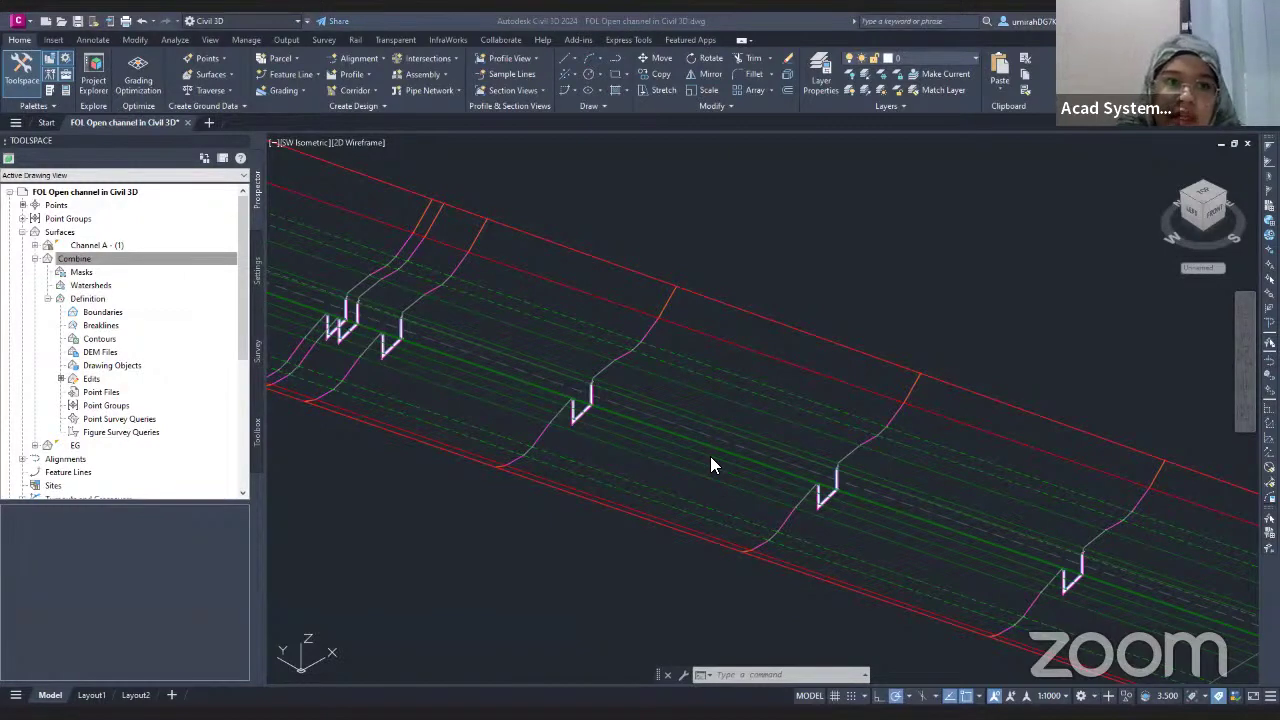
- Switch to the acadsystems.com page in the browser and look through its promotions and upcoming free events
key("alt+Tab")
left_click(565, 22)
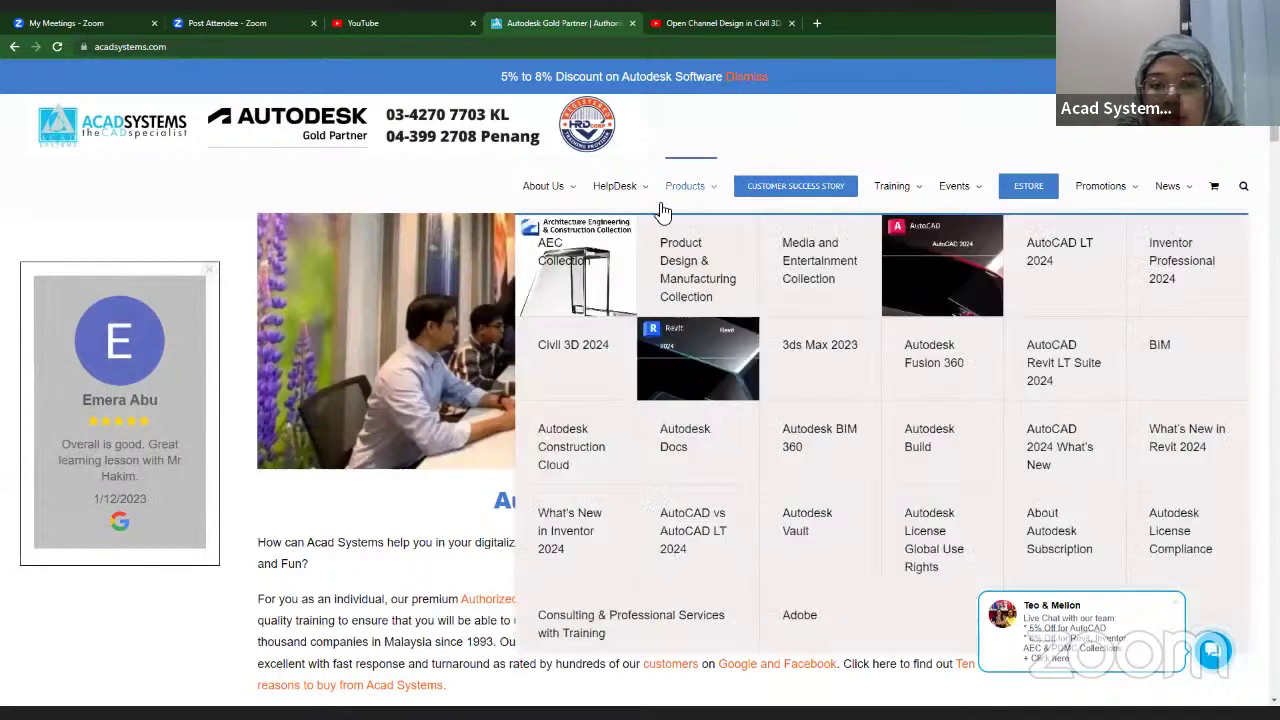
scroll(583, 240, "down", 1)
scroll(578, 240, "down", 2)
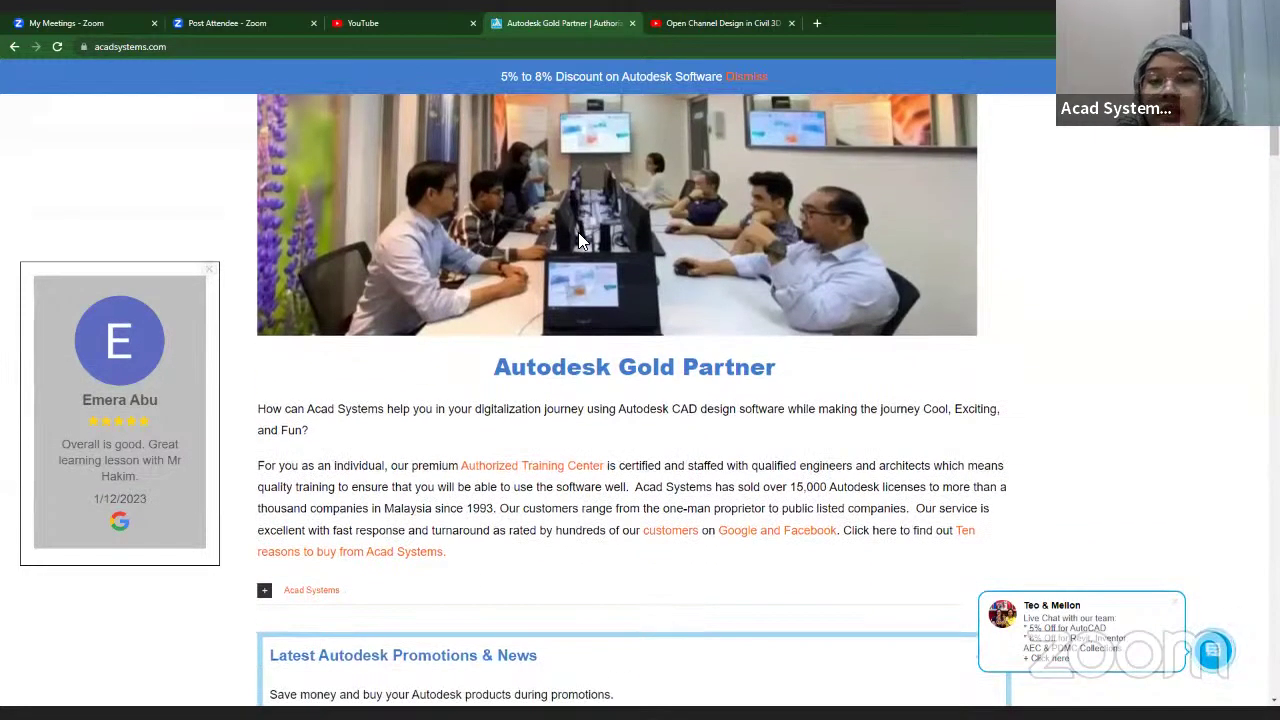
scroll(423, 437, "down", 3)
scroll(425, 436, "down", 10)
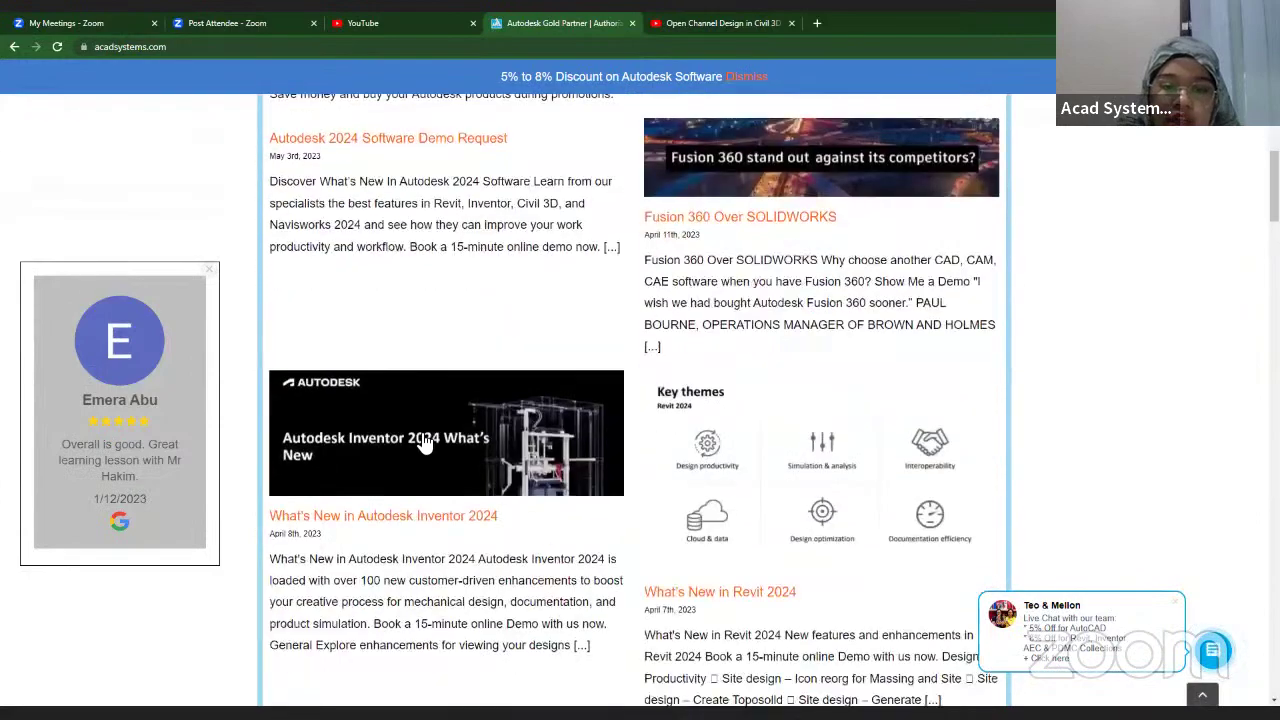
scroll(420, 440, "down", 6)
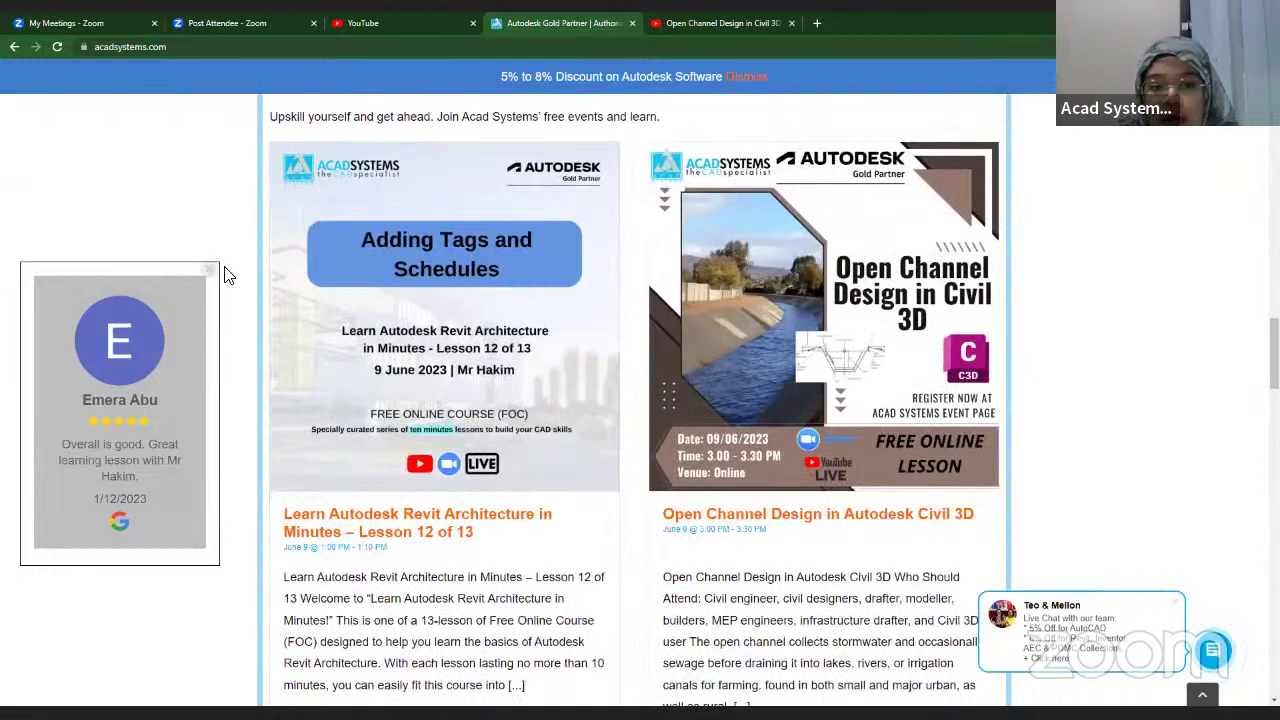
scroll(651, 443, "down", 4)
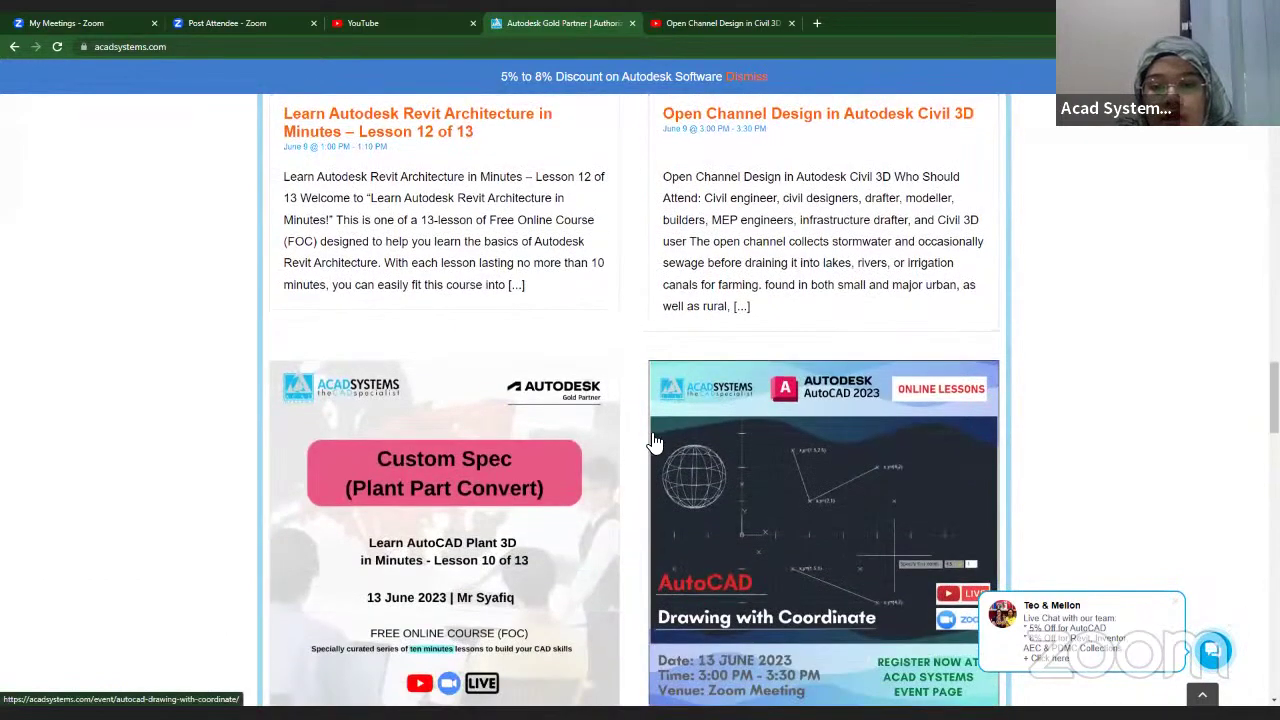
scroll(670, 443, "down", 1)
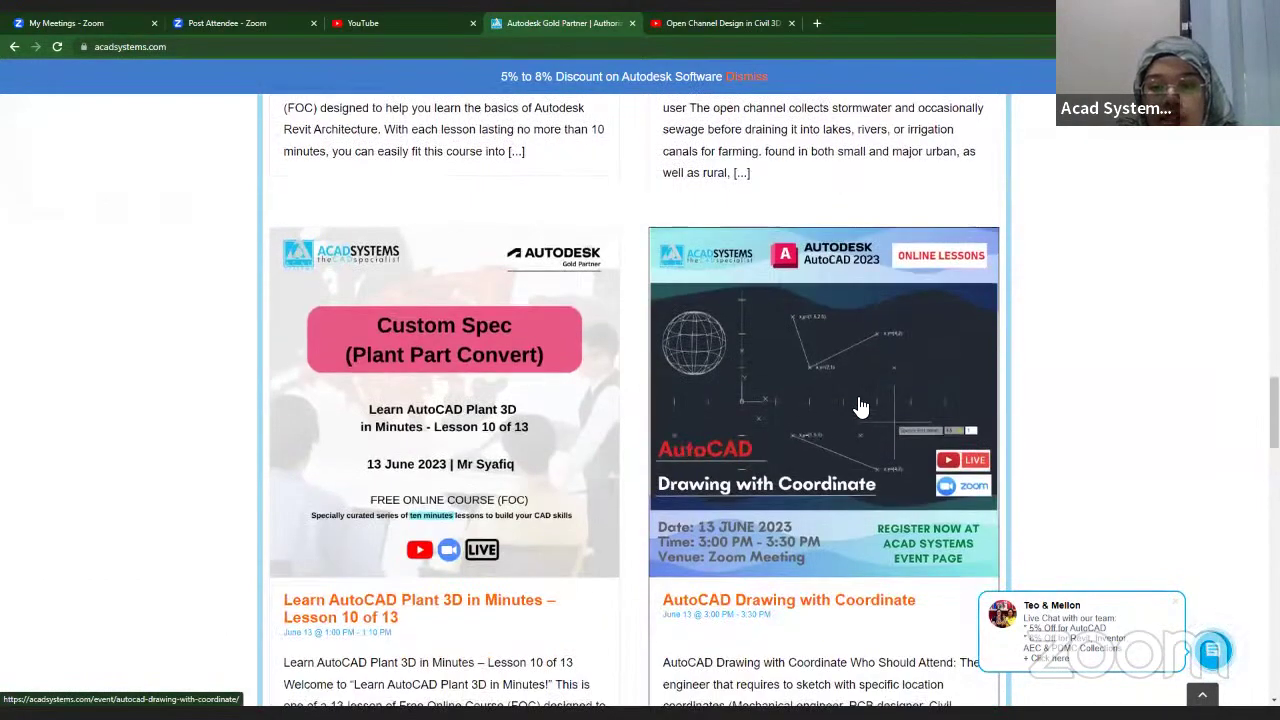
- Open the AutoCAD Drawing with Coordinate event page and review its RSVP and lesson details
left_click(852, 398)
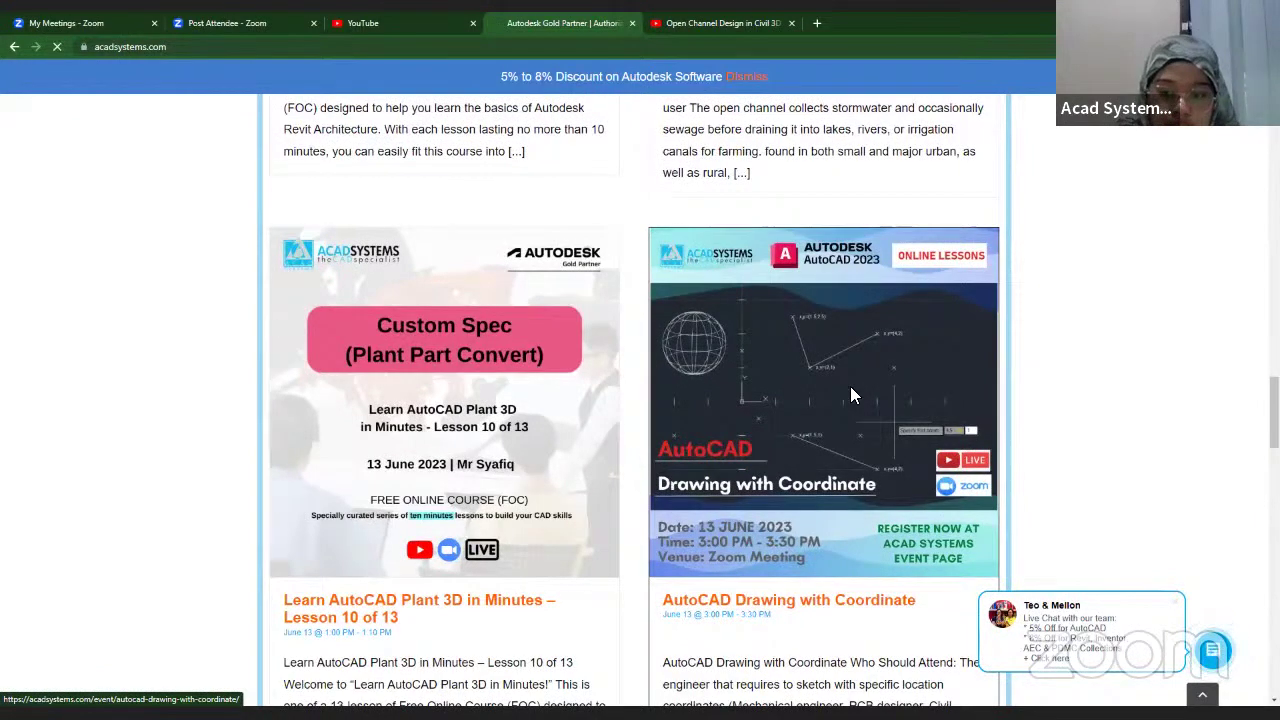
scroll(520, 378, "down", 5)
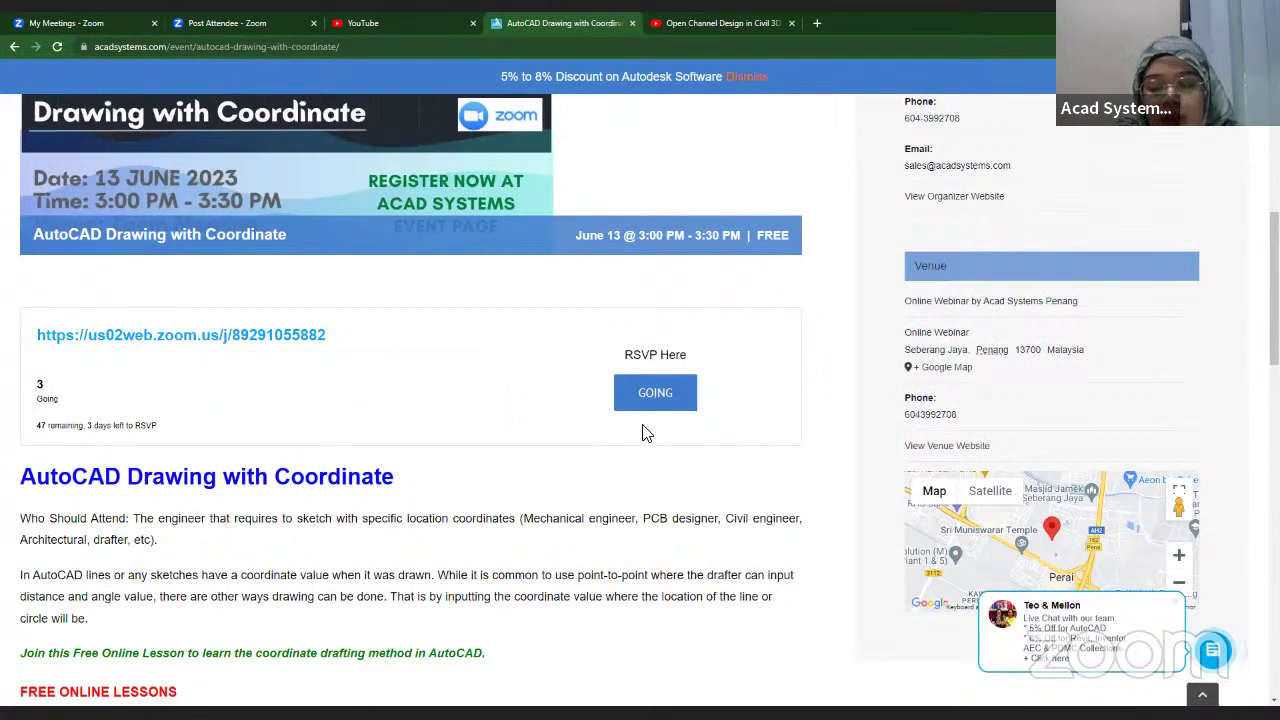
scroll(585, 434, "down", 2)
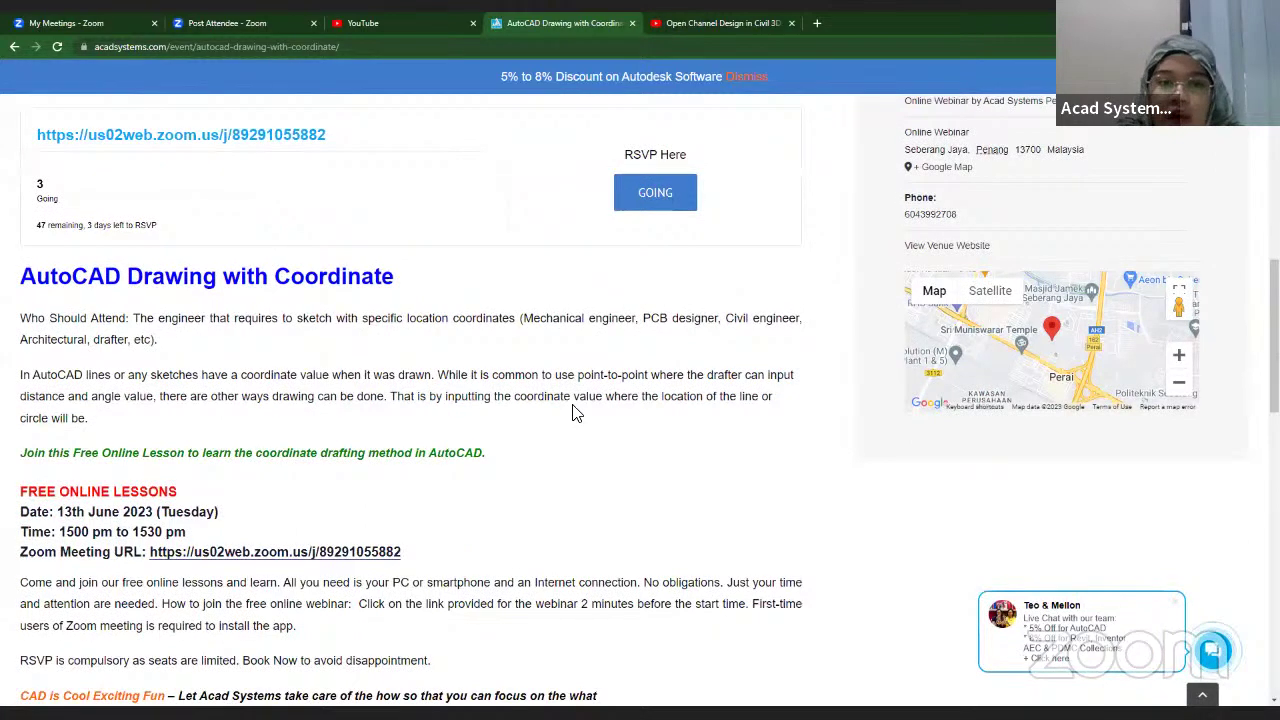
scroll(165, 120, "up", 2)
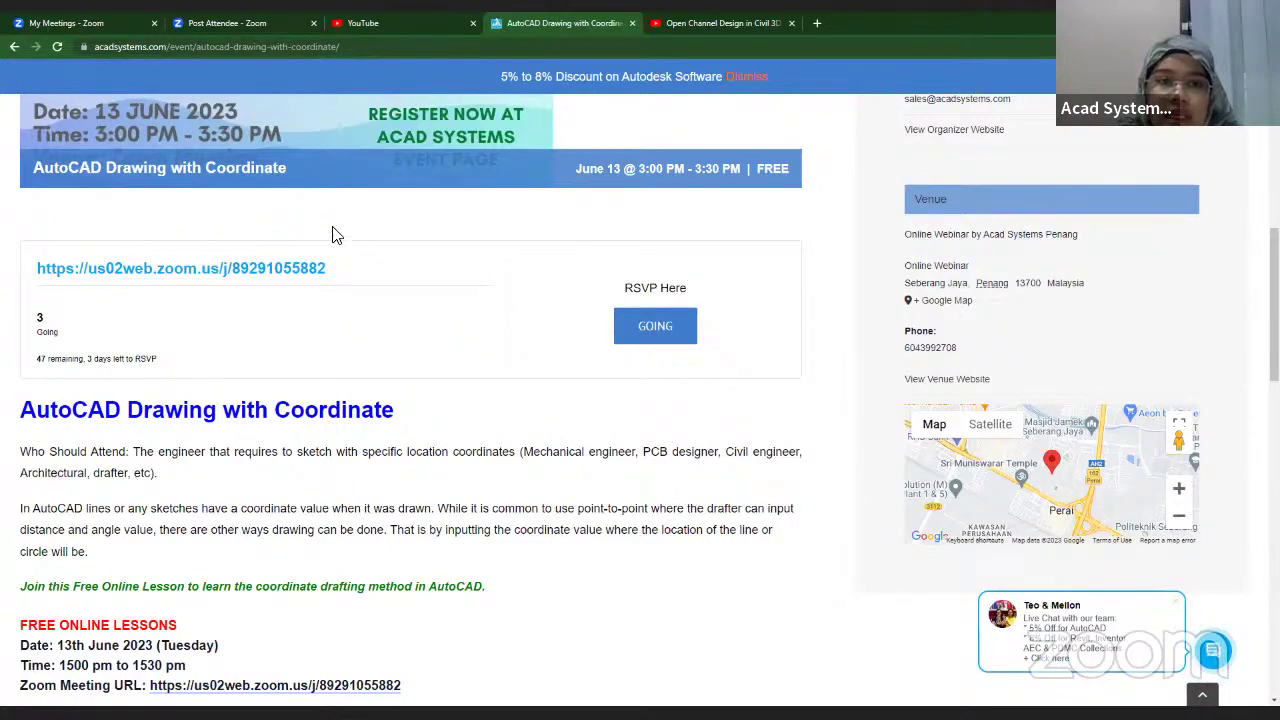
- Open the Acad Systems YouTube channel from the event page's footer and look through its latest videos
scroll(820, 455, "down", 15)
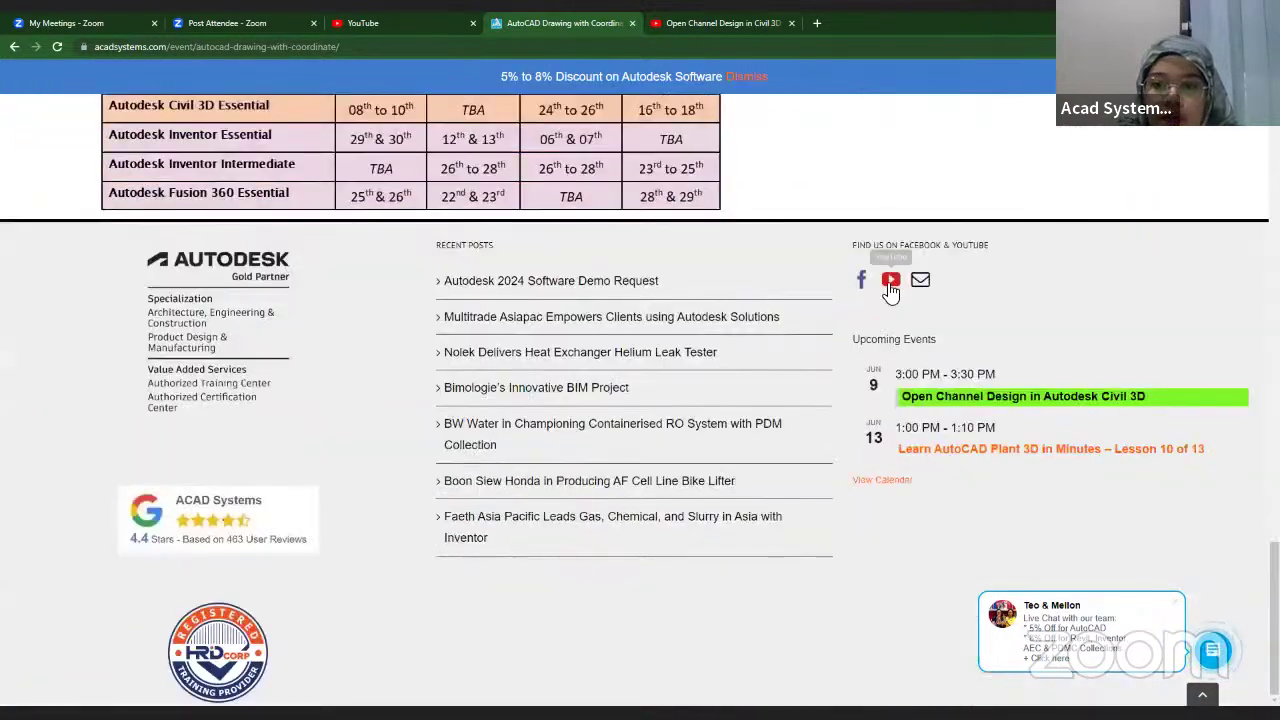
left_click(891, 283)
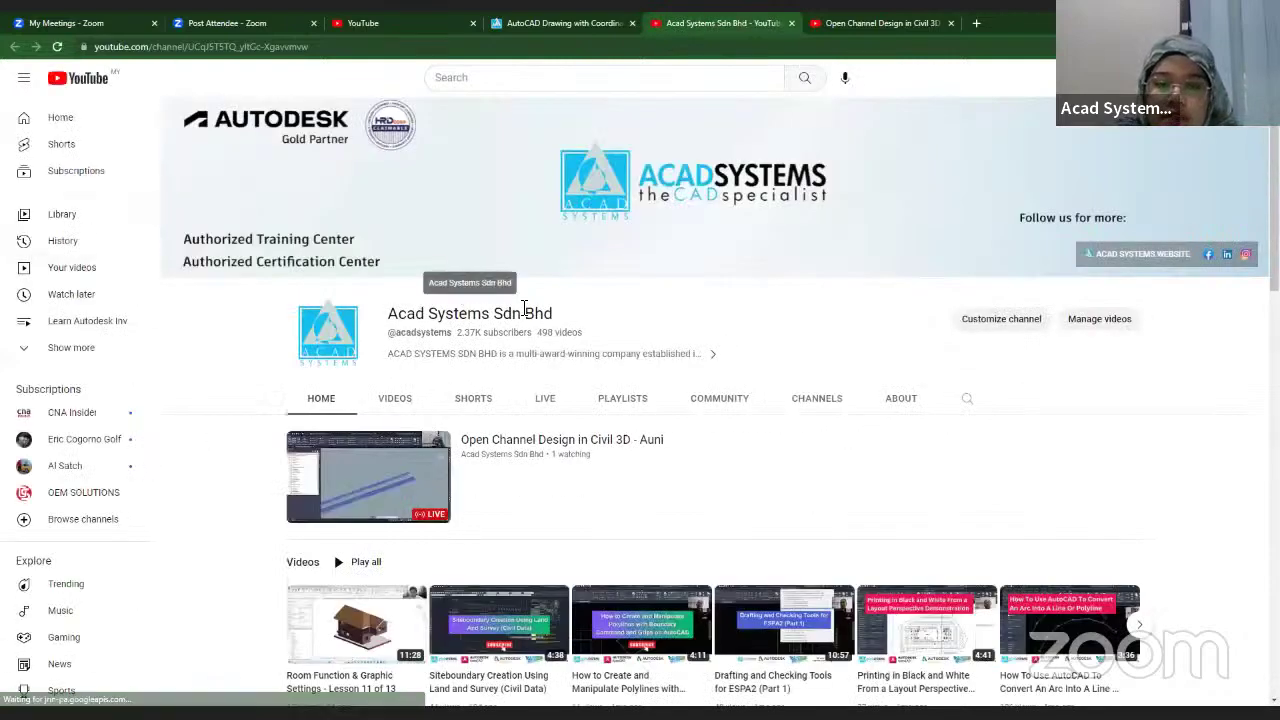
left_click(414, 402)
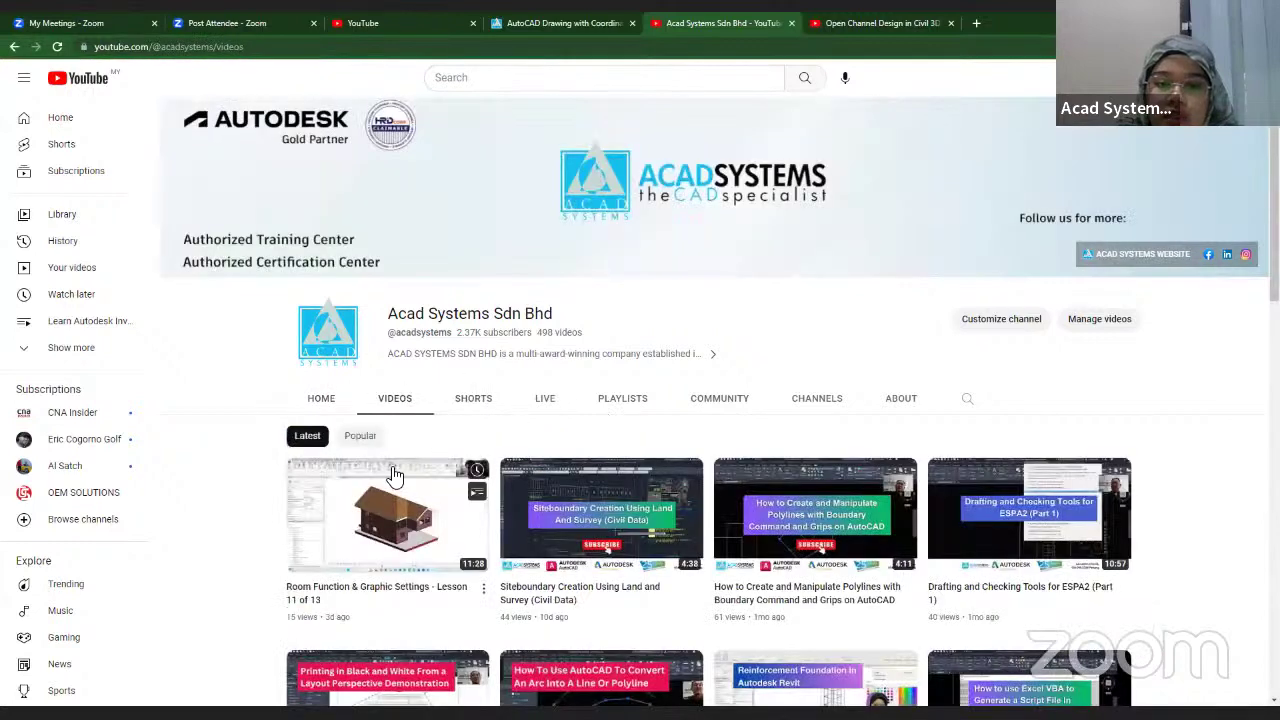
scroll(760, 449, "down", 3)
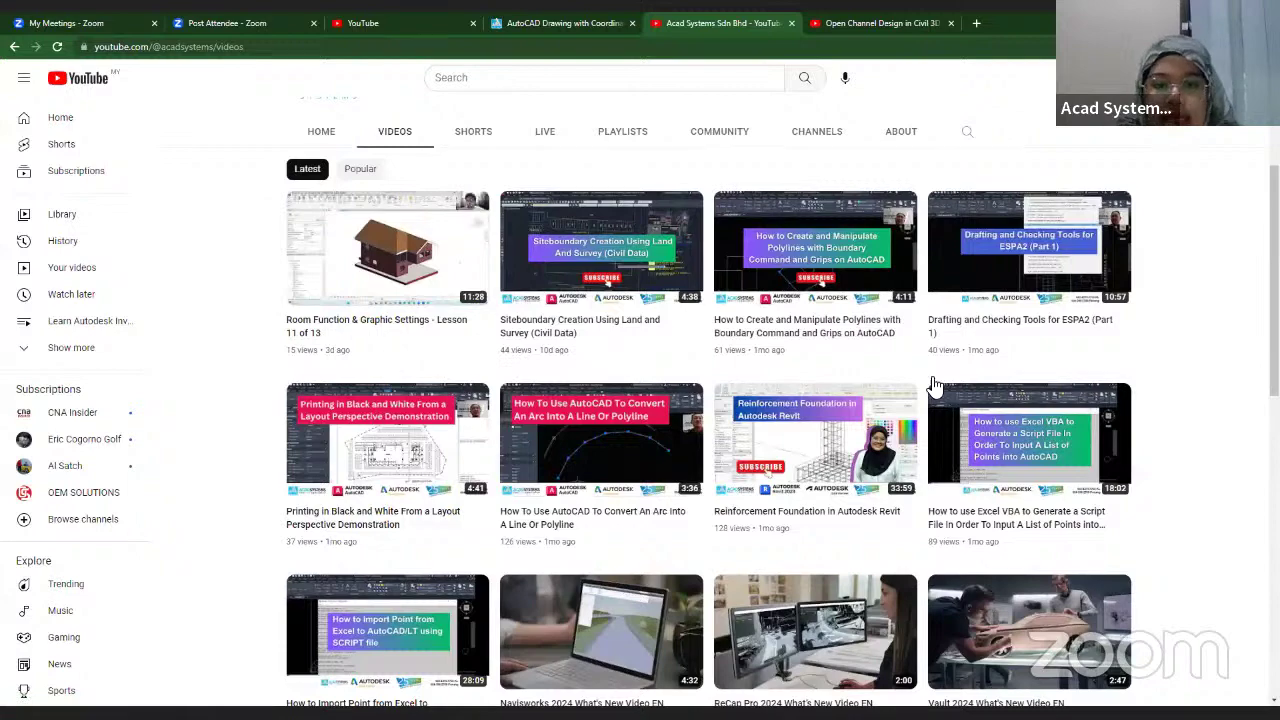
scroll(889, 330, "down", 3)
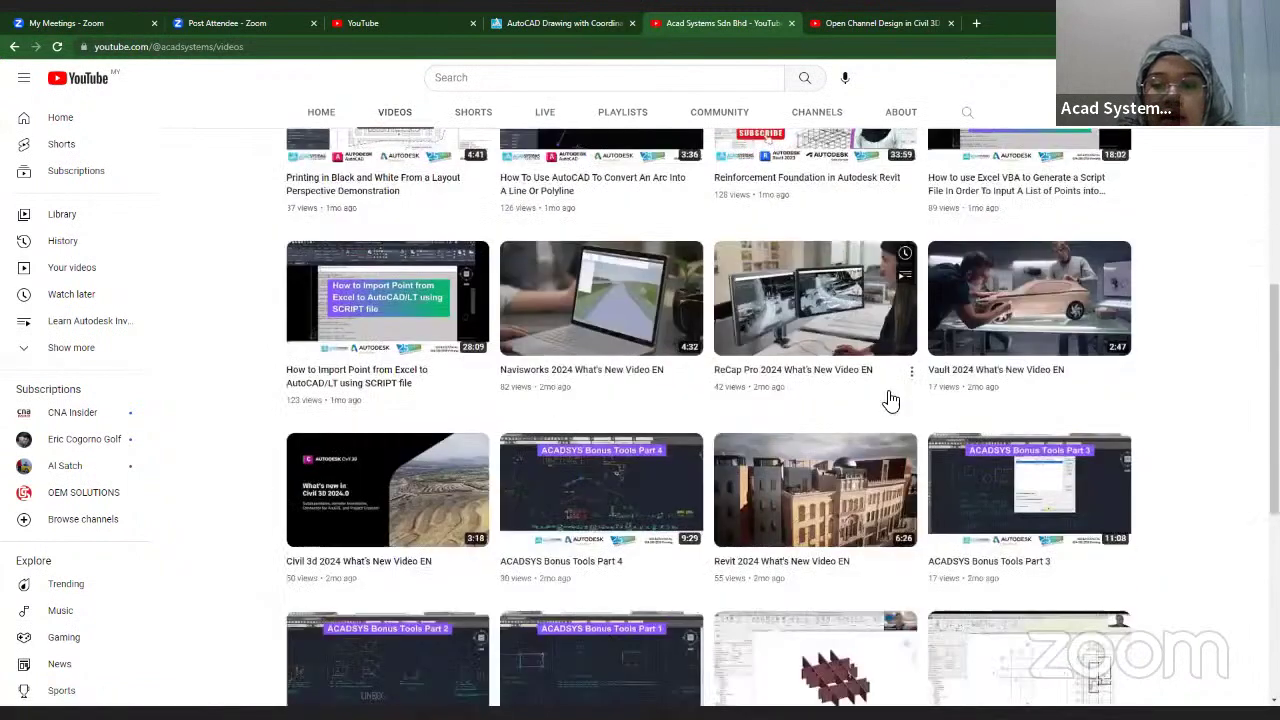
scroll(890, 400, "down", 2)
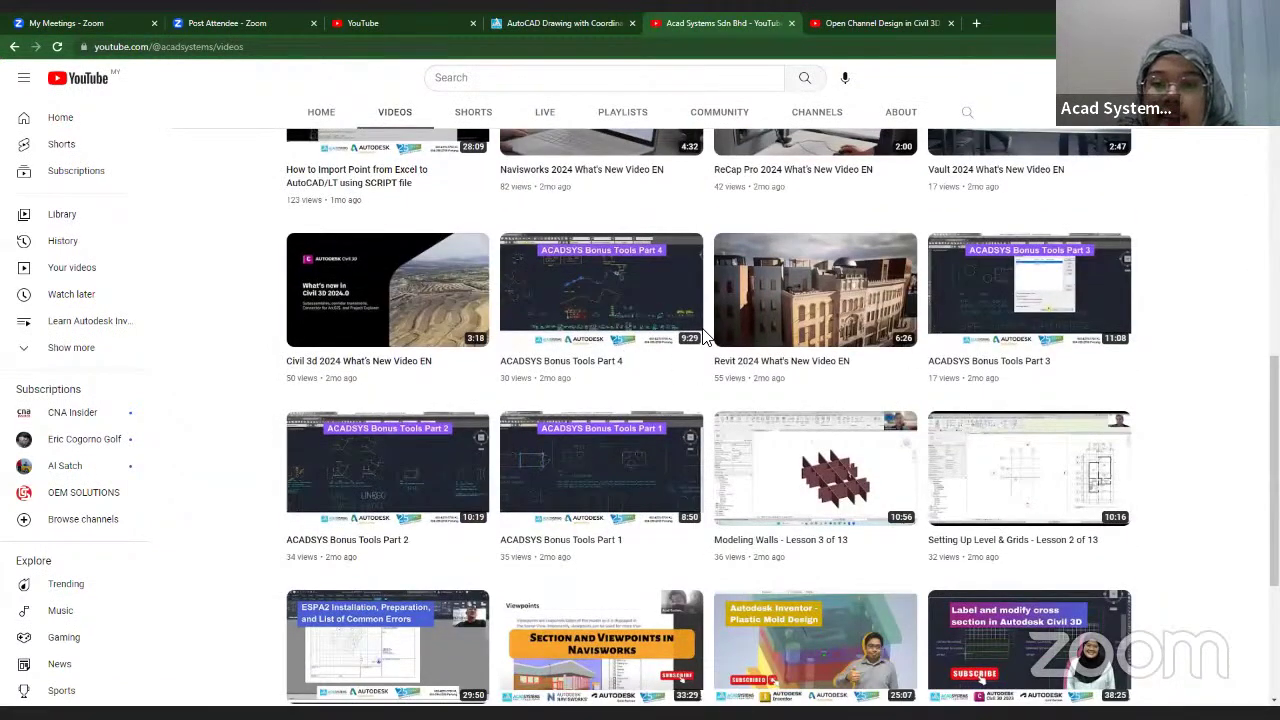
scroll(703, 337, "down", 1)
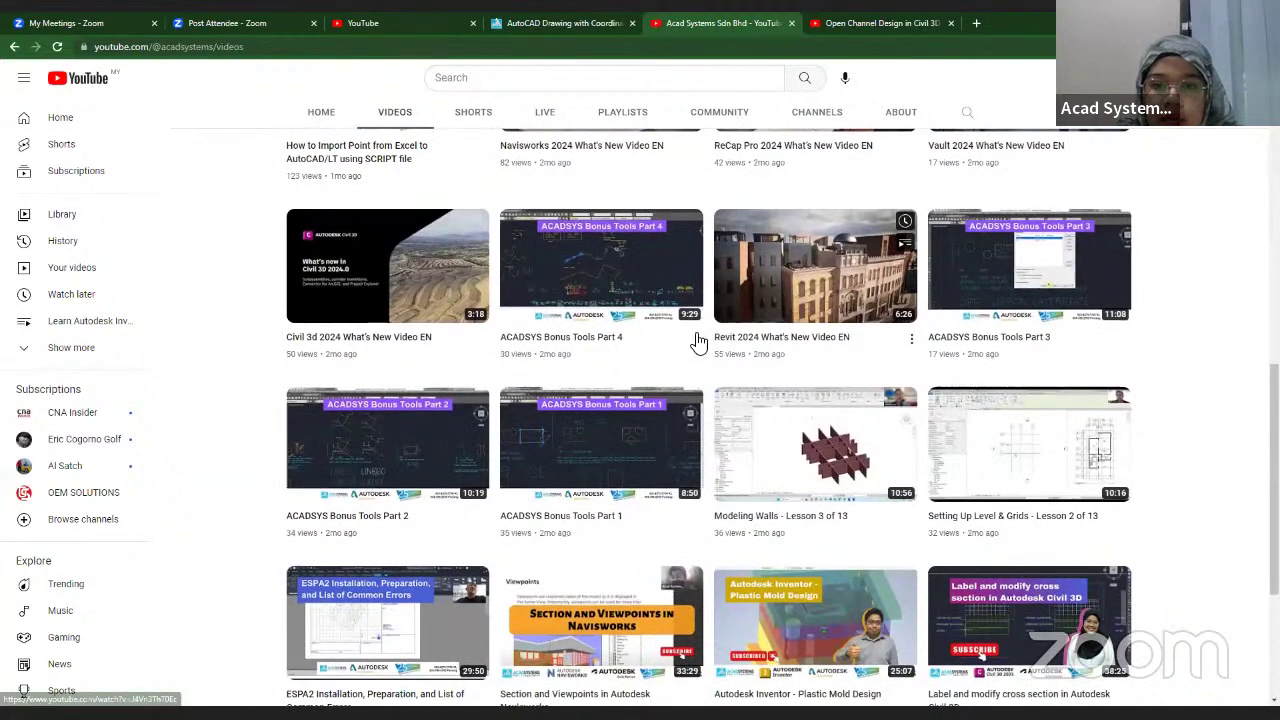
- Look through the playlists of the Acad Systems YouTube channel and switch to the PowerPoint presentation
scroll(594, 346, "up", 7)
left_click(621, 337)
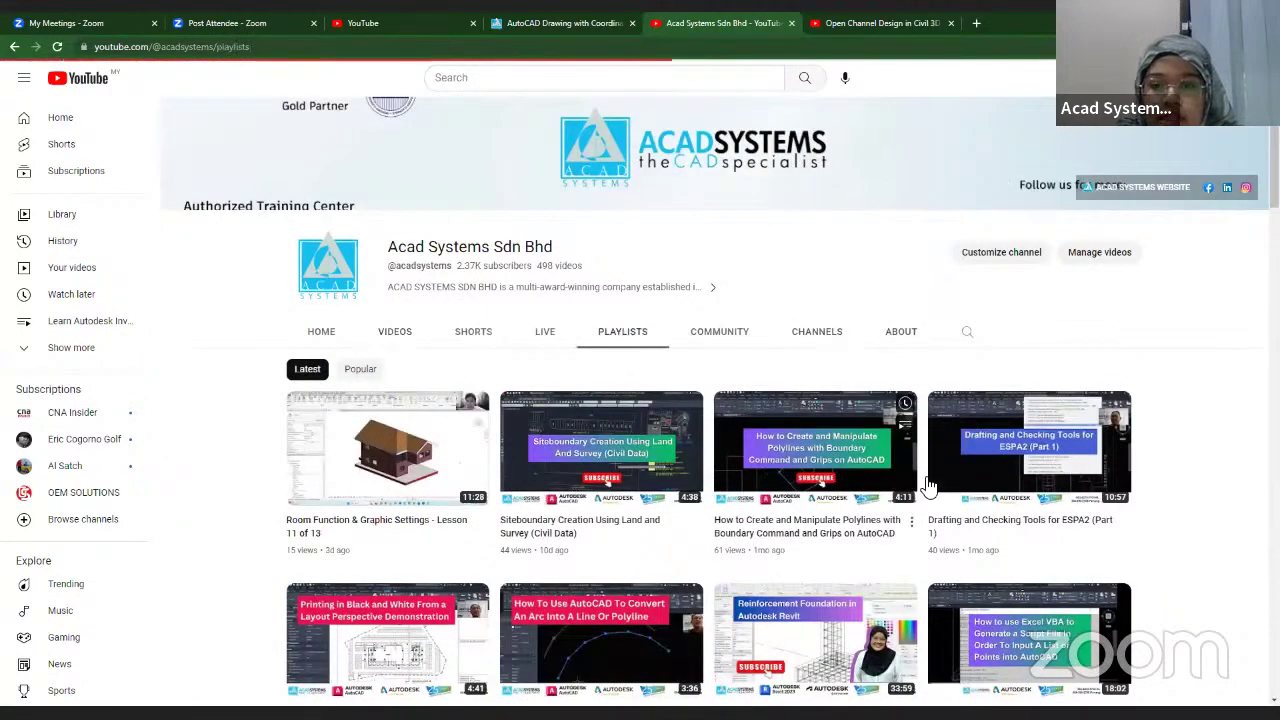
scroll(849, 527, "down", 2)
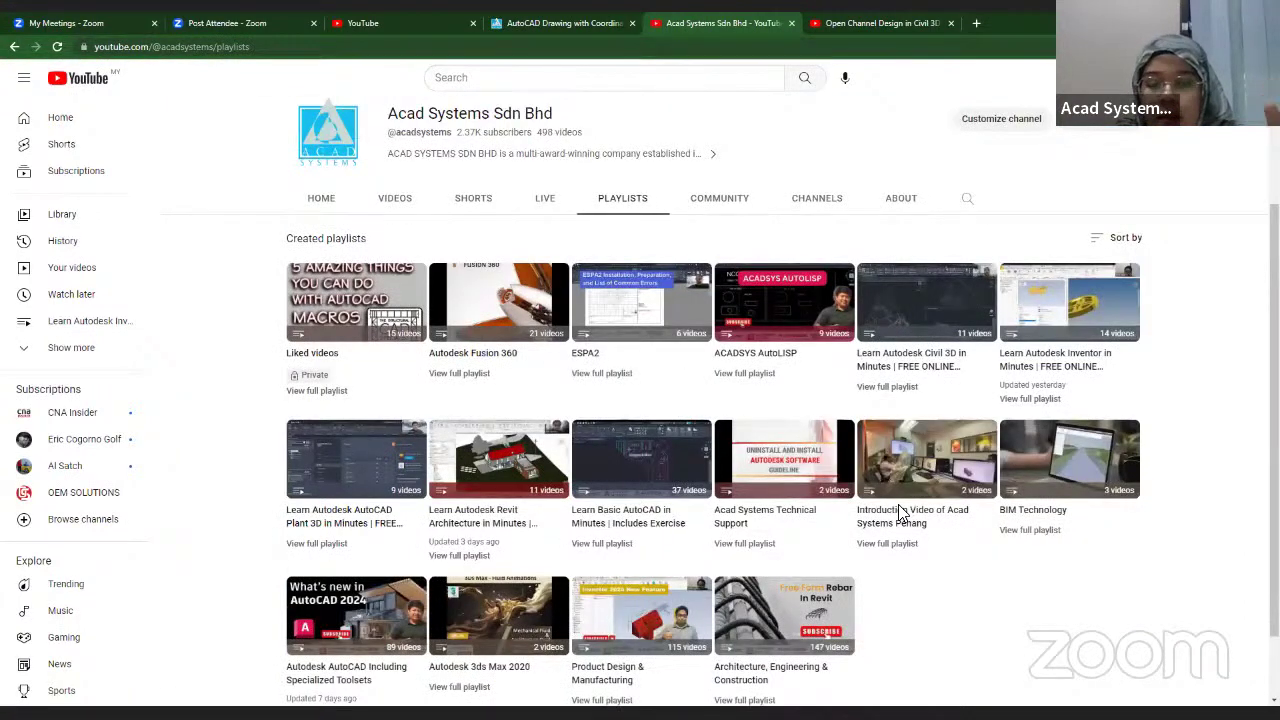
scroll(397, 222, "up", 2)
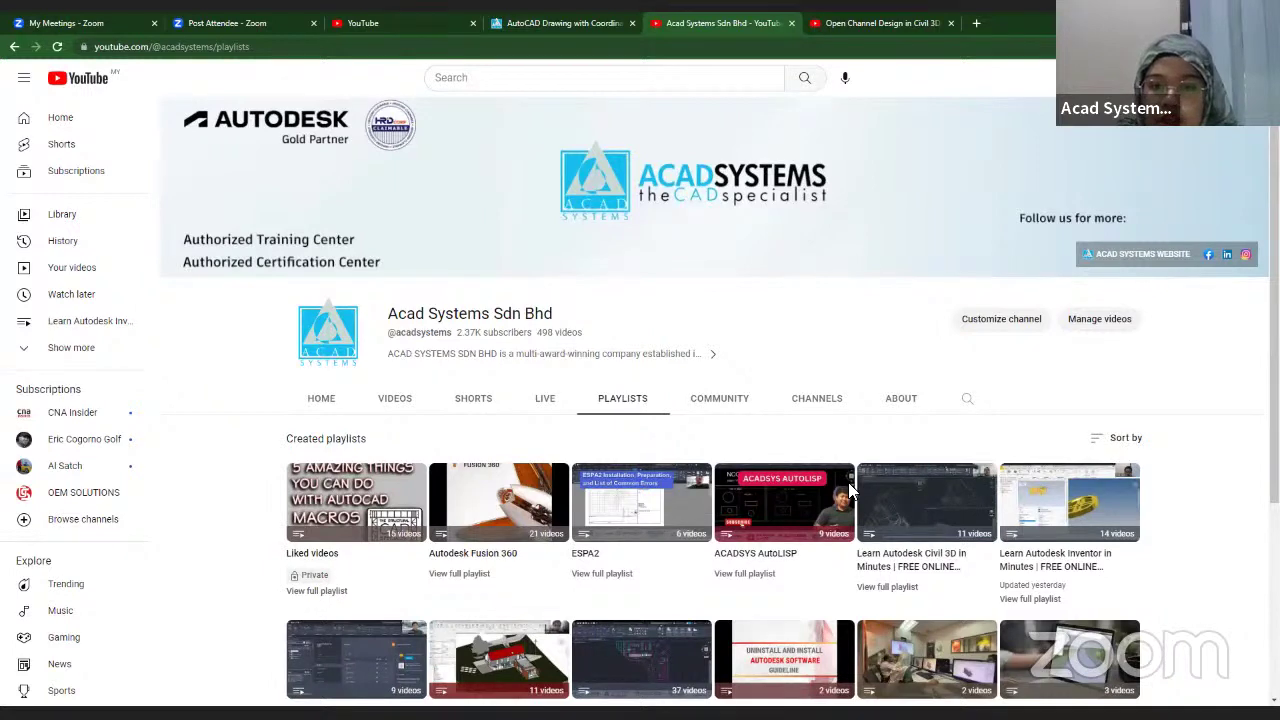
key("alt+Tab")
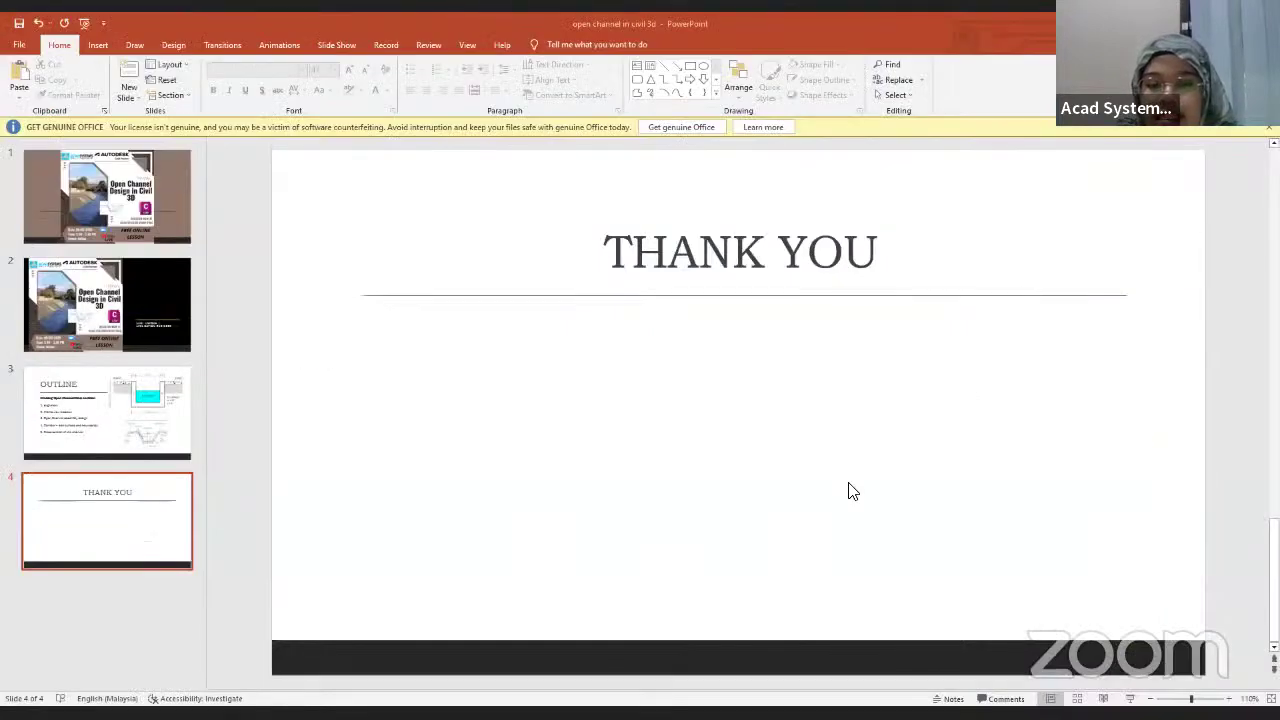